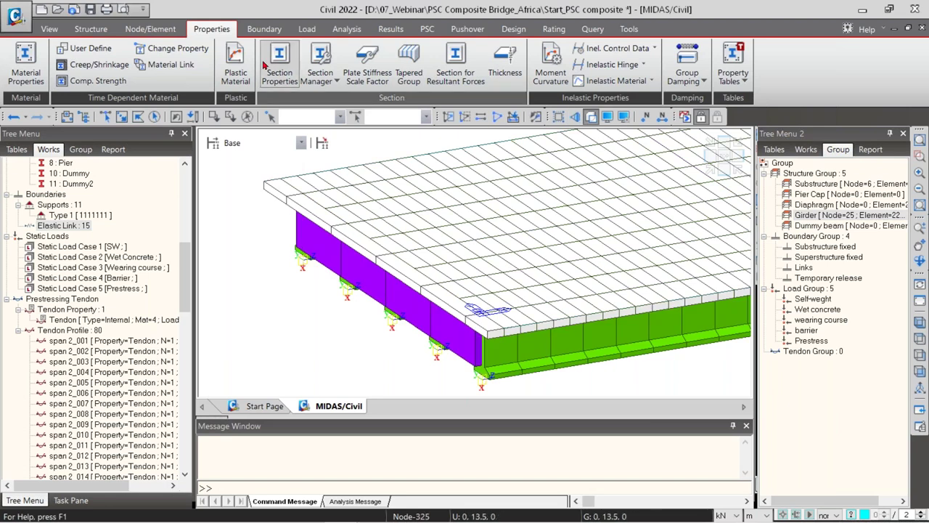
Step: Start a rigid link definition and assign it to the Links boundary group
left_click(264, 31)
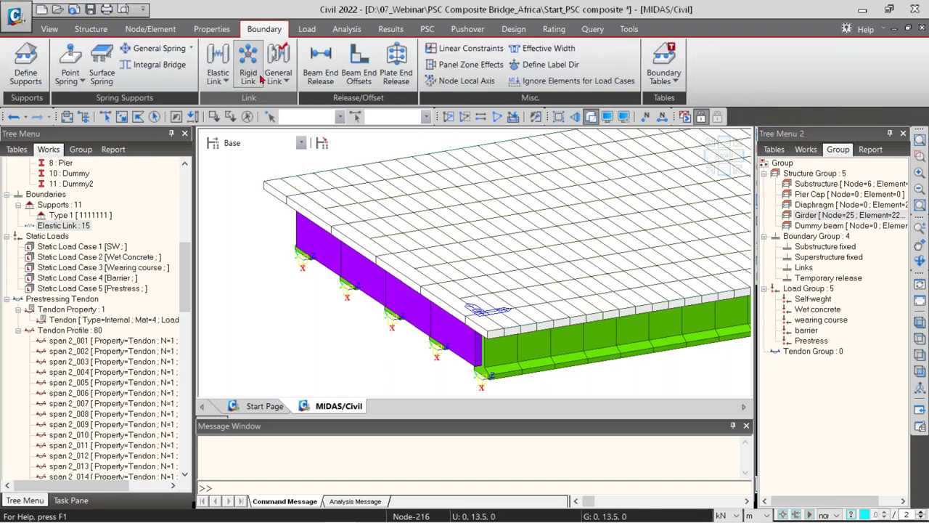
left_click(248, 72)
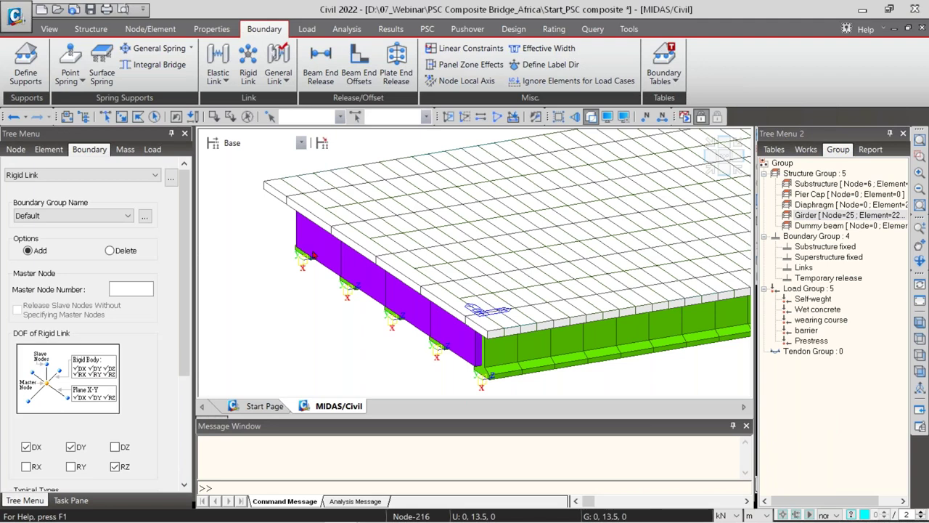
left_click(802, 185)
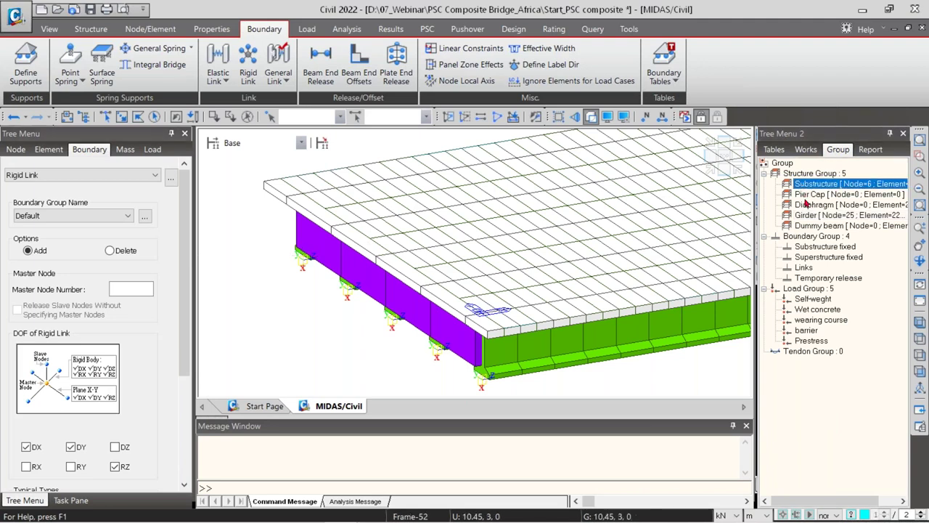
left_click(807, 195)
left_click(805, 206)
left_click(808, 226)
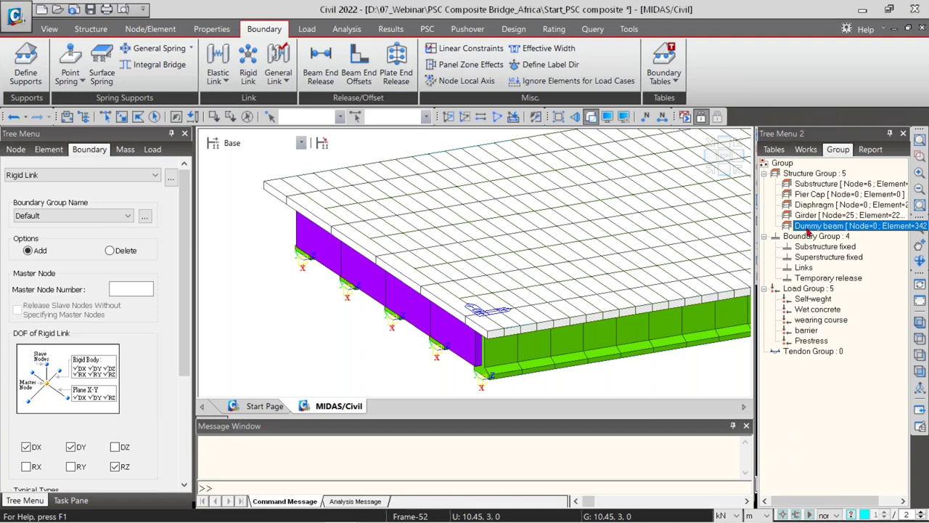
left_click(806, 184)
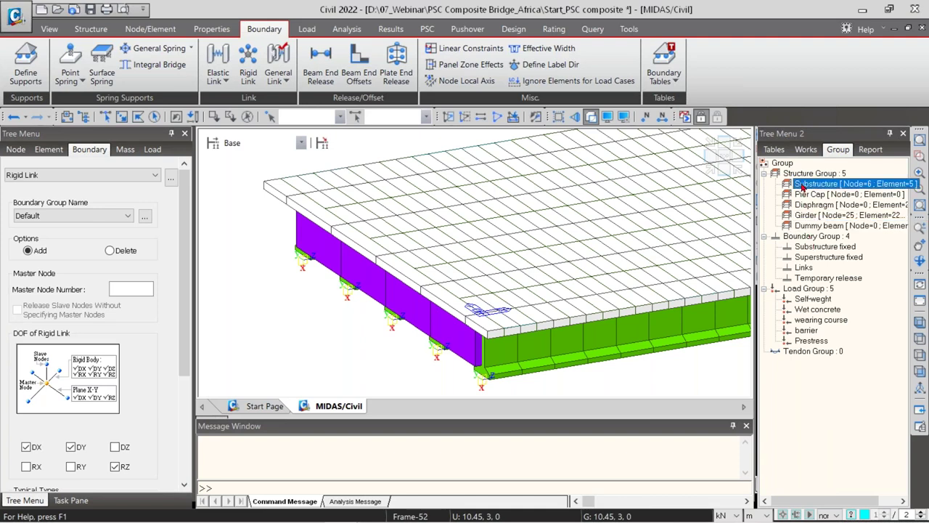
left_click(804, 173)
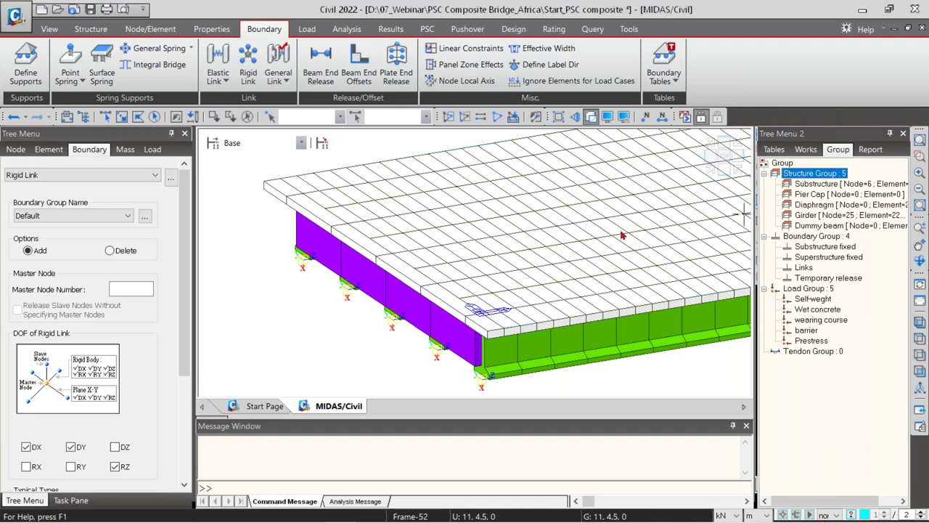
left_click(80, 217)
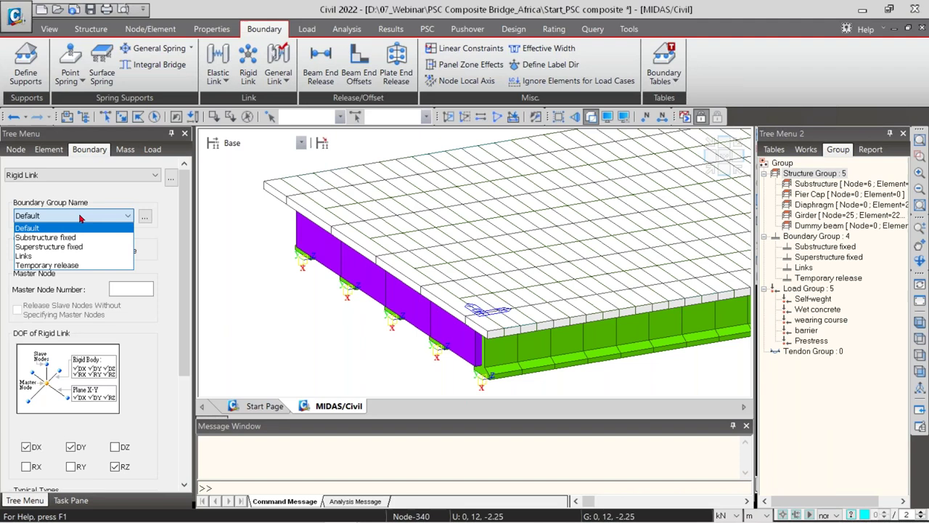
left_click(77, 257)
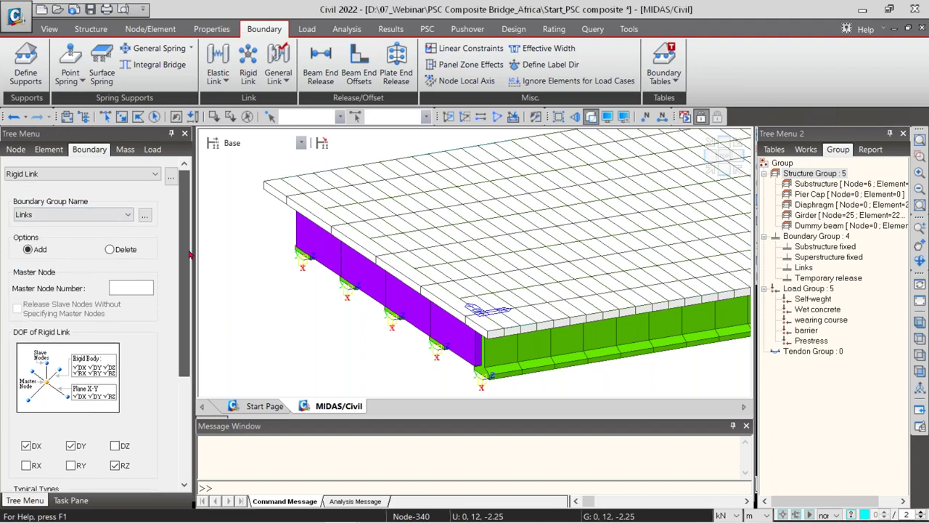
Step: Switch the model from the solid section view to the wireframe and display the nodes
scroll(195, 323, "down", 3)
scroll(194, 319, "up", 1)
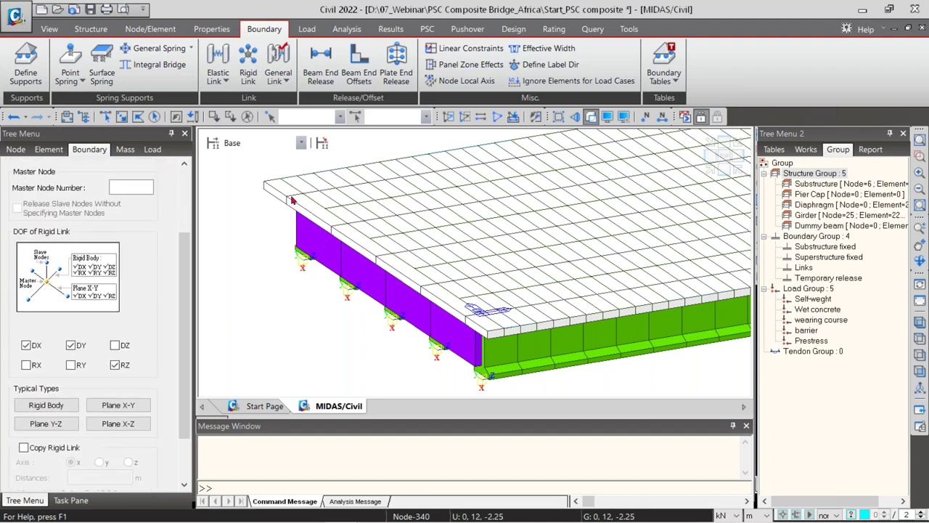
left_click(590, 116)
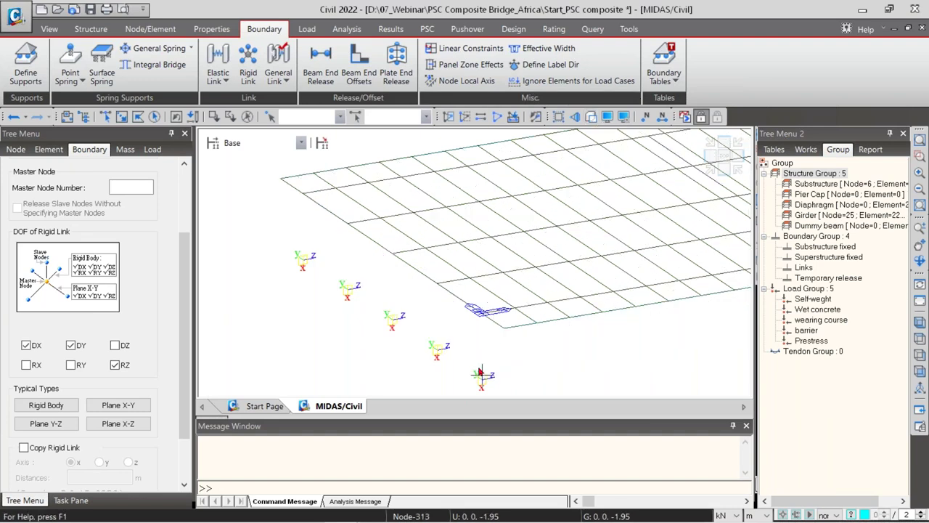
left_click(608, 116)
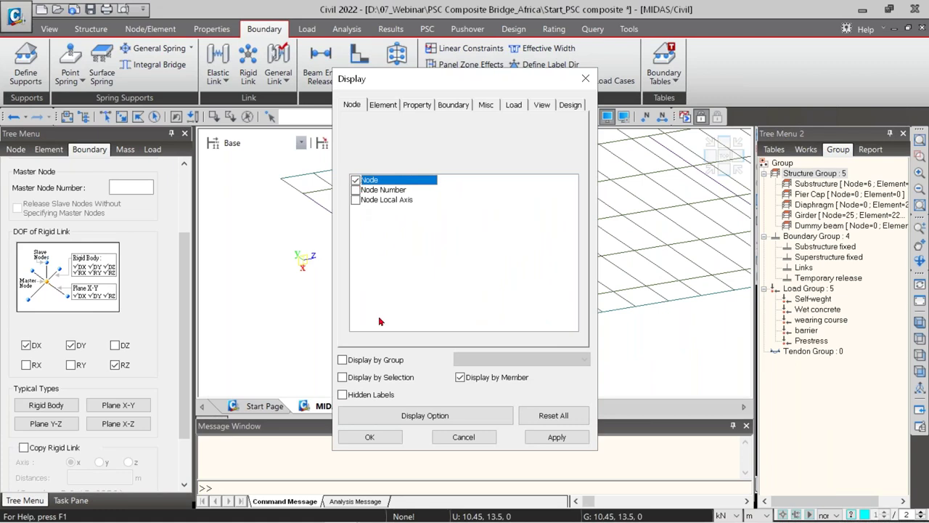
left_click(368, 438)
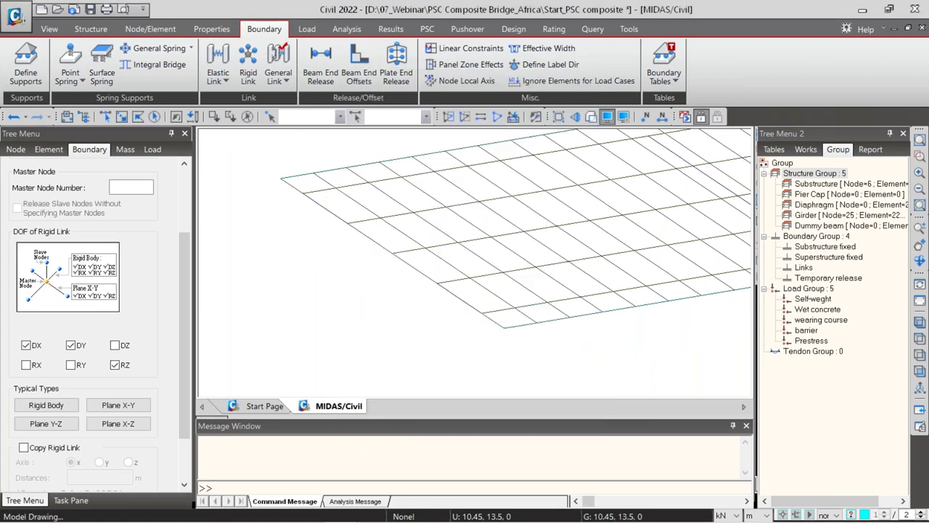
Step: Set the rigid link to the Rigid Body type and enable copying along the y axis at distances of 4@3 m
left_click(47, 408)
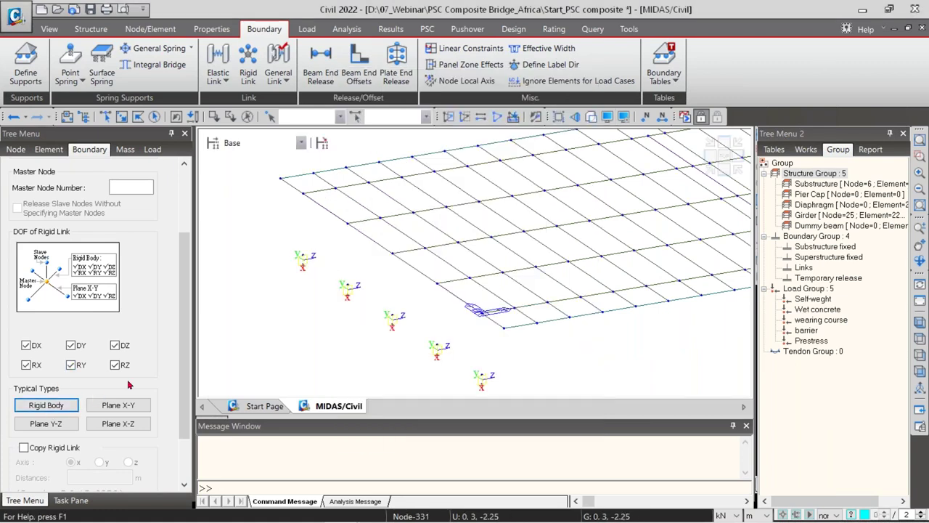
scroll(185, 334, "down", 3)
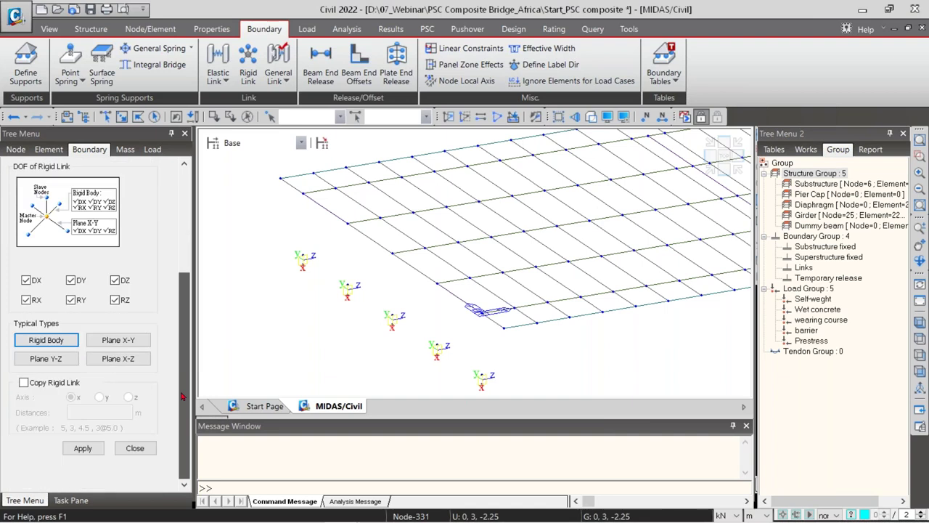
left_click(24, 383)
left_click(99, 397)
left_click(98, 412)
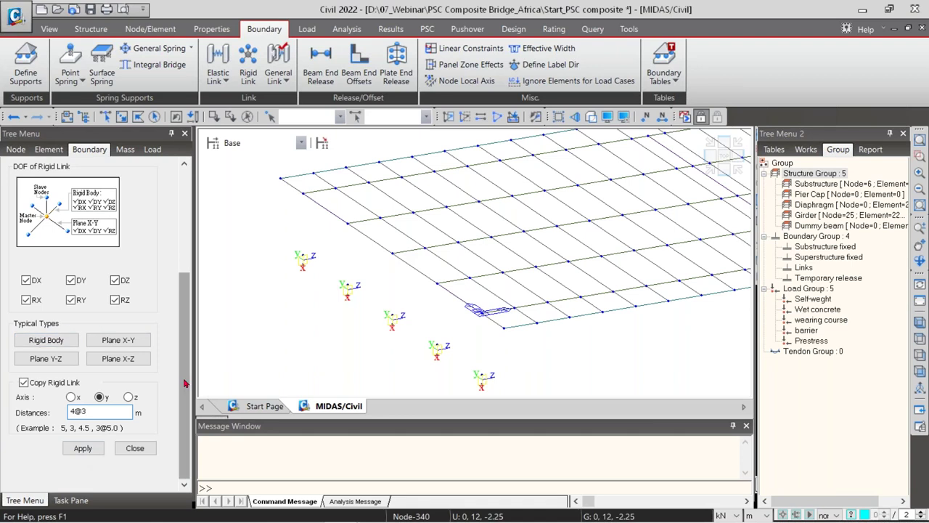
Step: Create the rigid links along the first support line, with node 1 as master and node 313 as slave
scroll(180, 273, "up", 5)
left_click(130, 289)
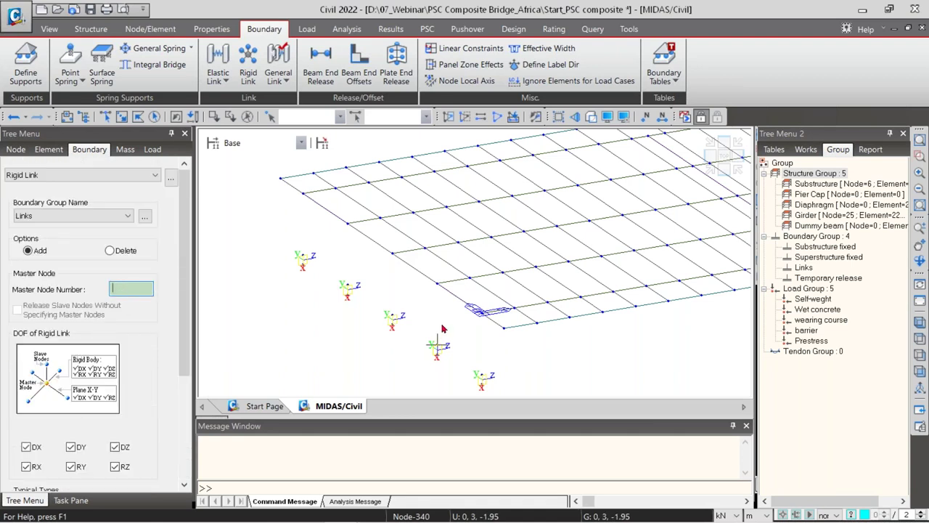
left_click(480, 317)
left_click(106, 116)
left_click(481, 378)
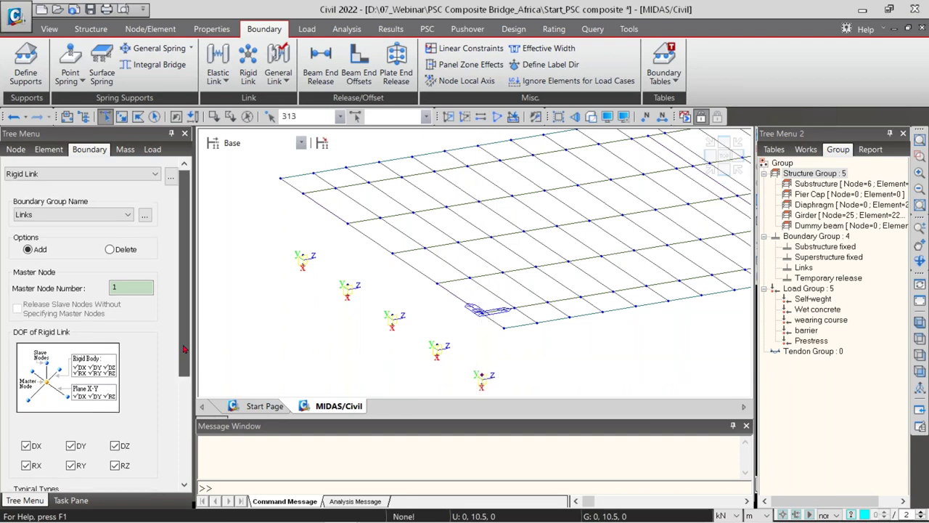
scroll(164, 472, "down", 5)
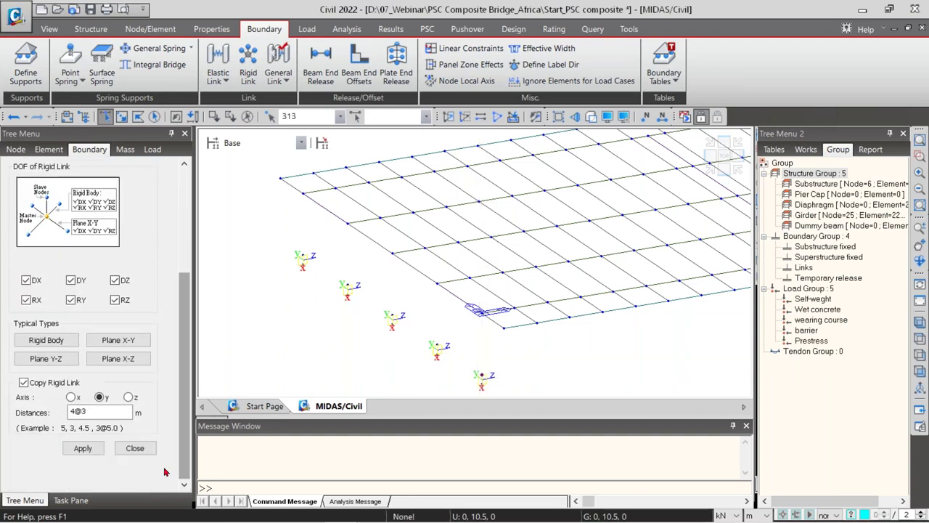
left_click(84, 447)
Step: Create the rigid links over the pier cap, with node 22 as master and node 314 as slave
middle_click_drag(436, 305, 595, 266, "ctrl")
scroll(606, 271, "up", 3)
scroll(606, 272, "up", 2)
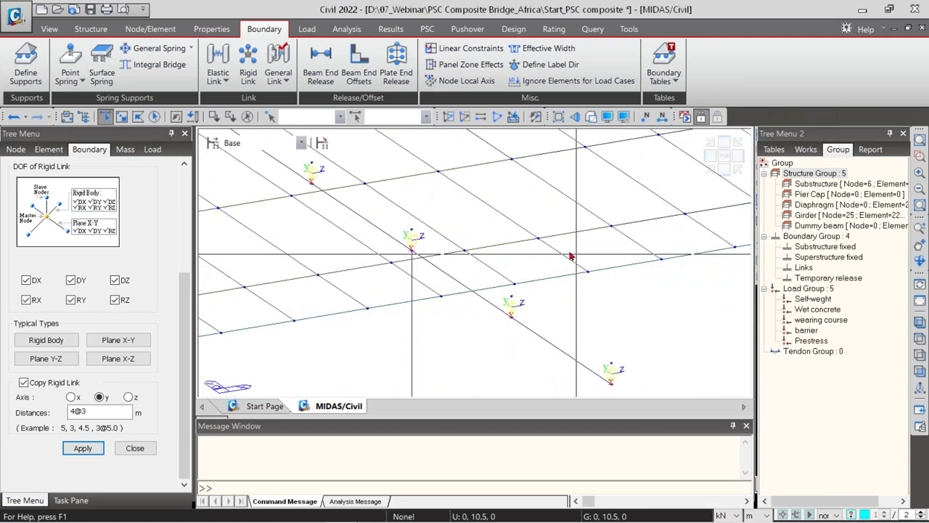
left_click(611, 364)
left_click(82, 448)
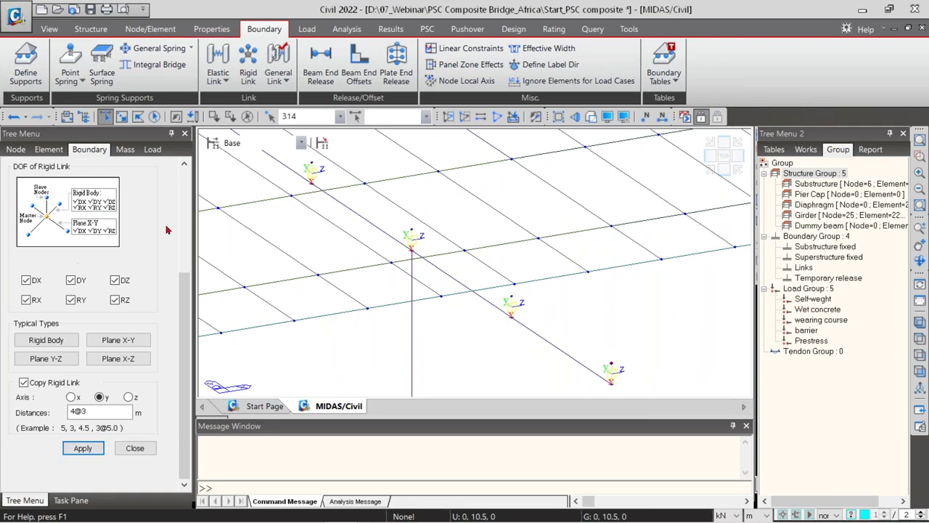
left_click_drag(183, 294, 184, 202)
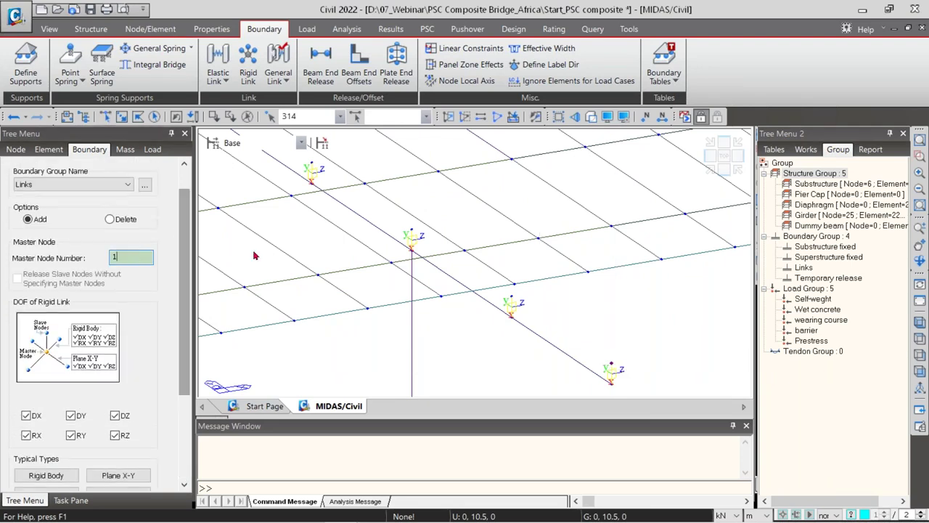
left_click(556, 246)
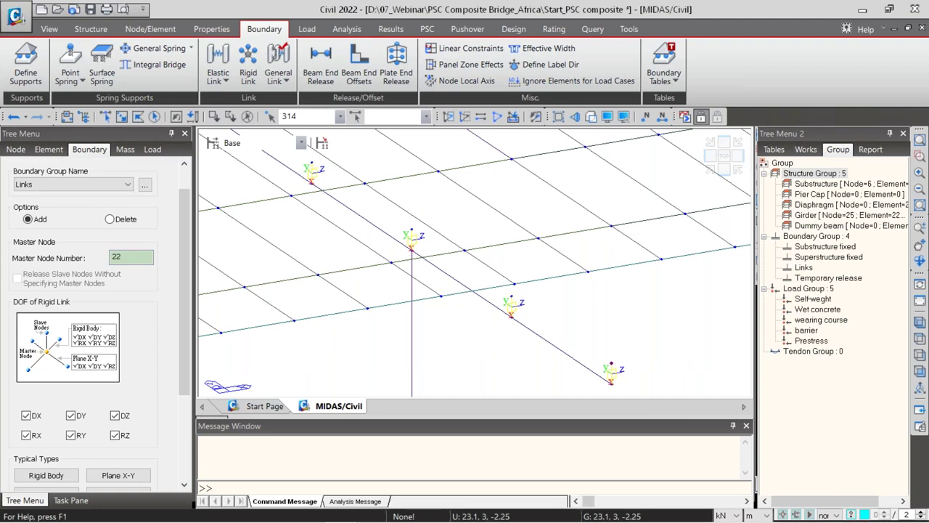
left_click_drag(179, 351, 180, 436)
left_click(83, 448)
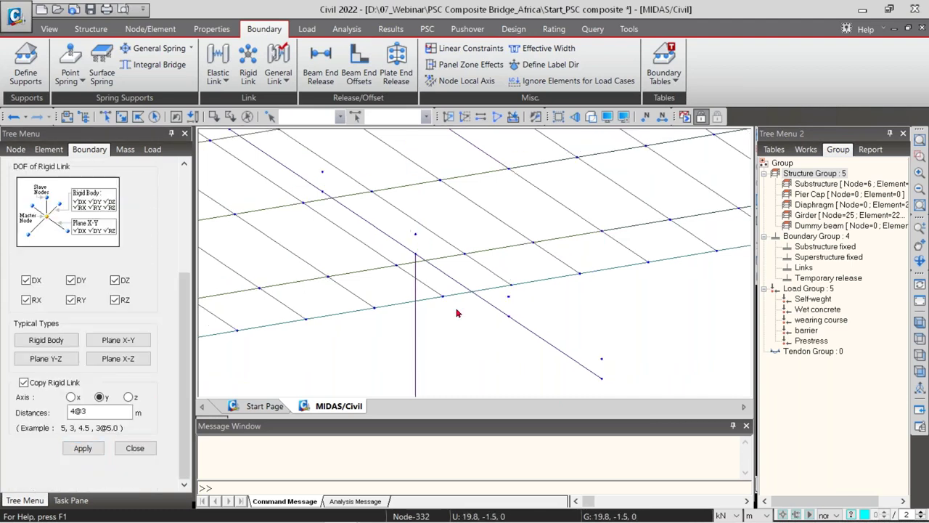
Step: Create the copied rigid links along the far end support line and finish the rigid link definition
scroll(526, 265, "up", 5)
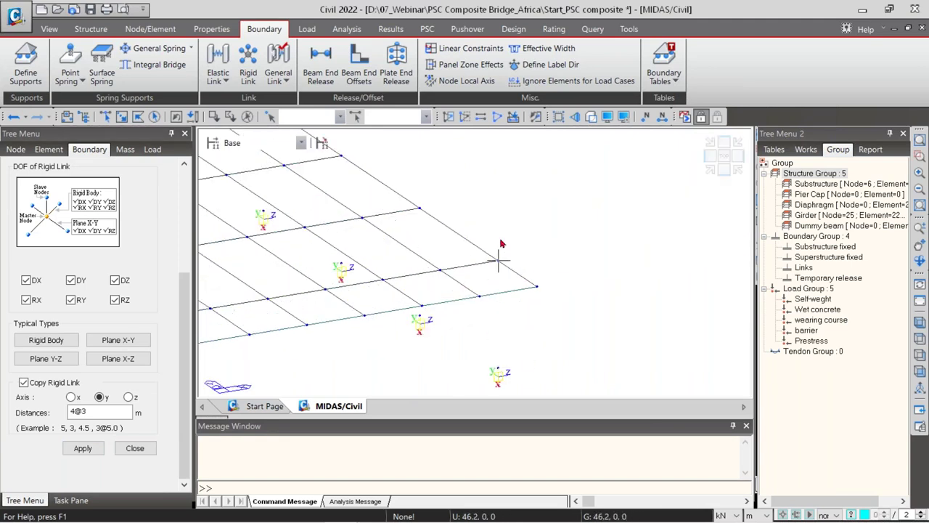
left_click(105, 116)
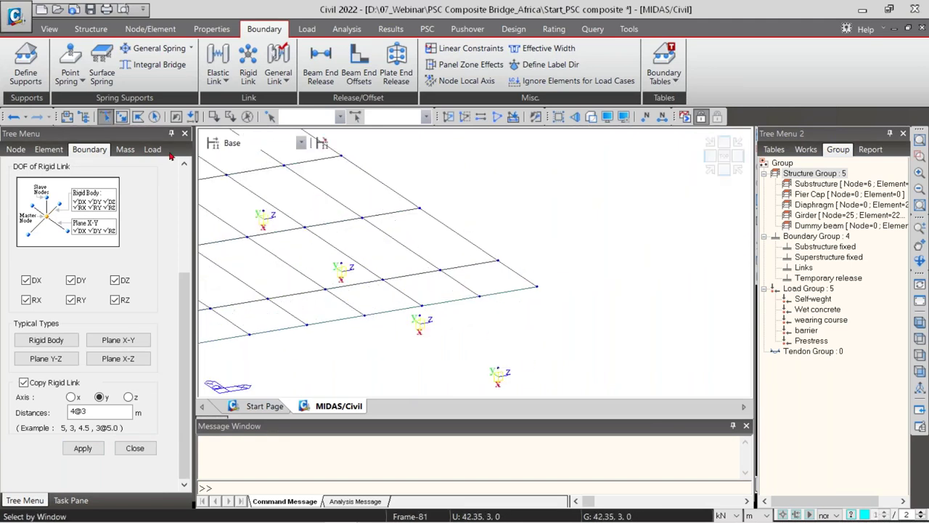
left_click(498, 368)
left_click(76, 448)
scroll(448, 352, "down", 2)
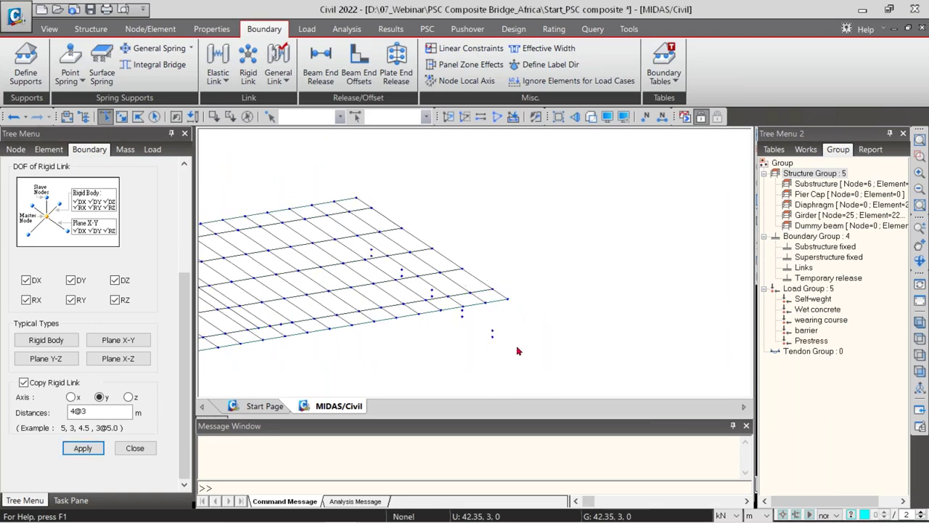
scroll(635, 314, "down", 5)
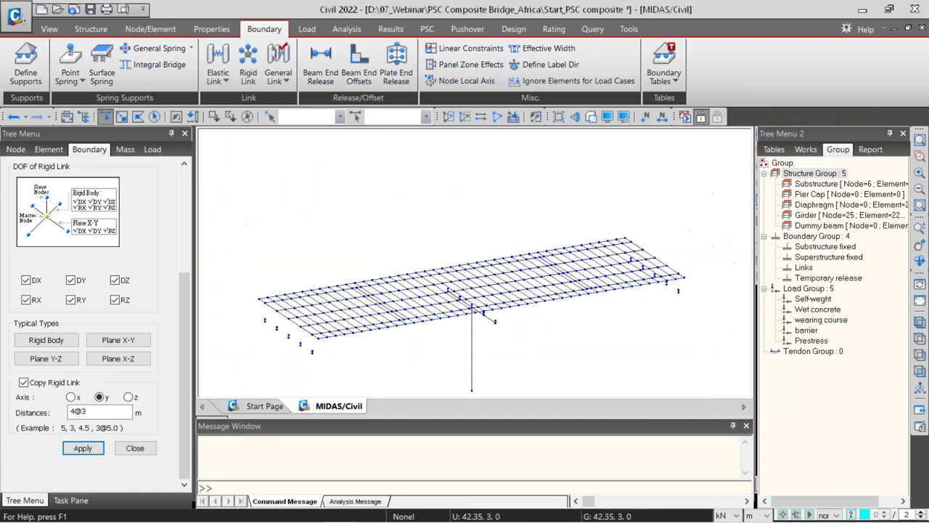
scroll(404, 358, "up", 2)
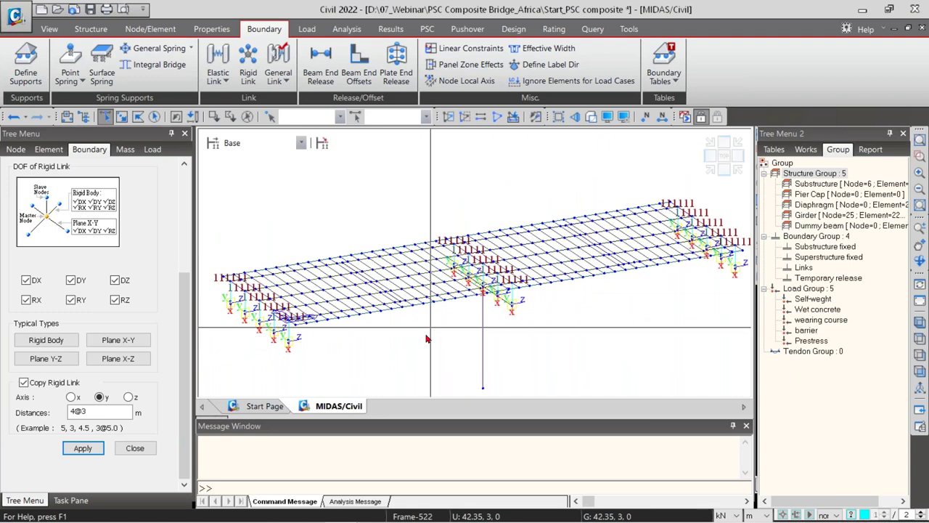
left_click(135, 448)
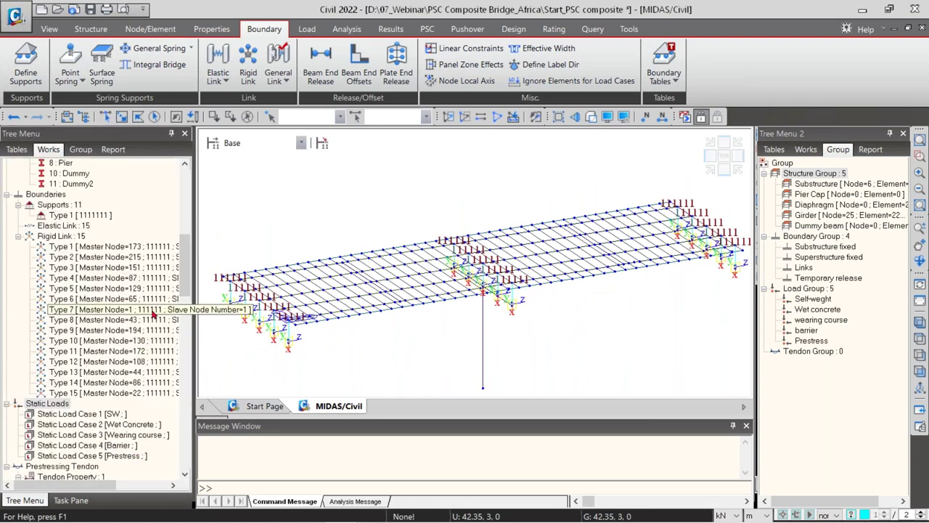
left_click_drag(180, 287, 183, 198)
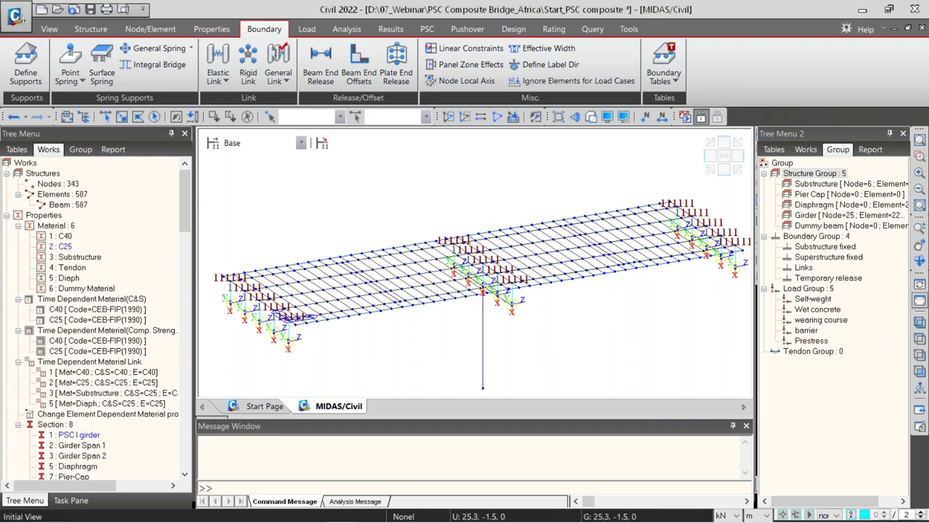
Step: Show only the Girder structure group in a front view of the bridge
left_click(827, 279)
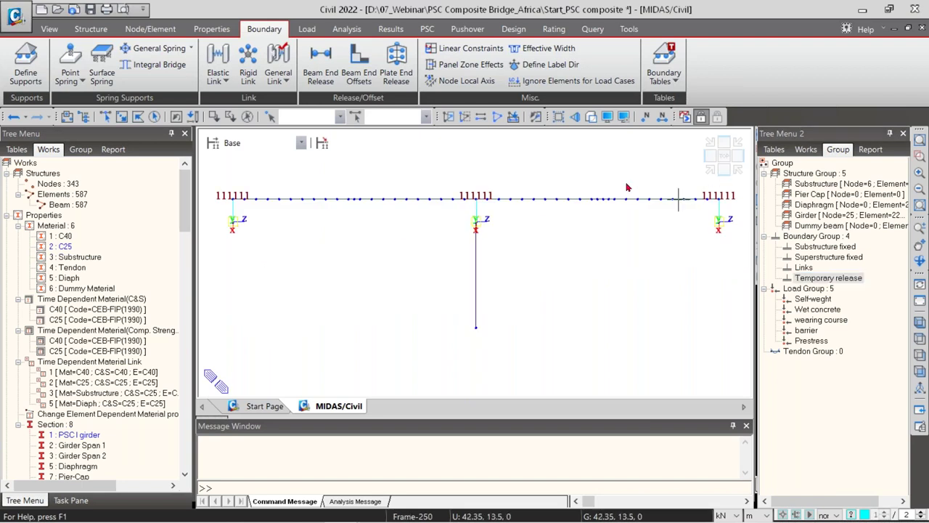
left_click(105, 116)
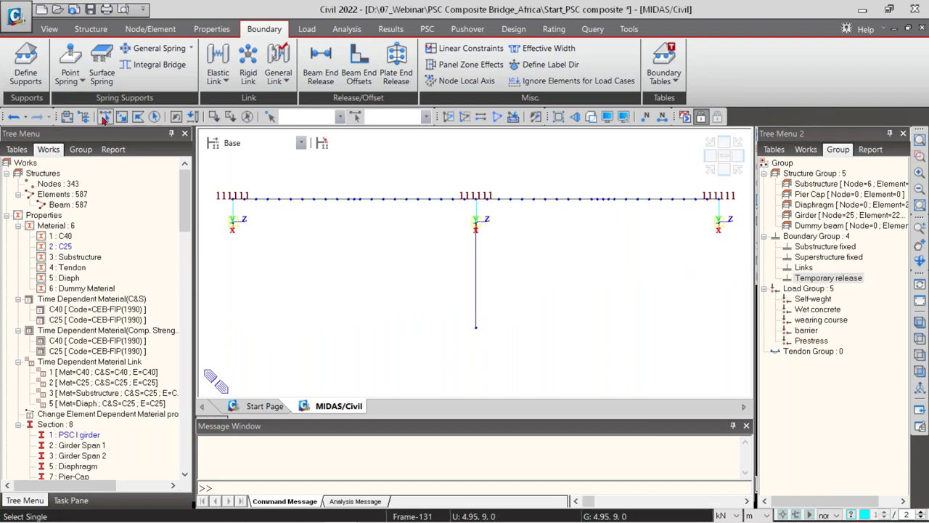
scroll(319, 205, "up", 5)
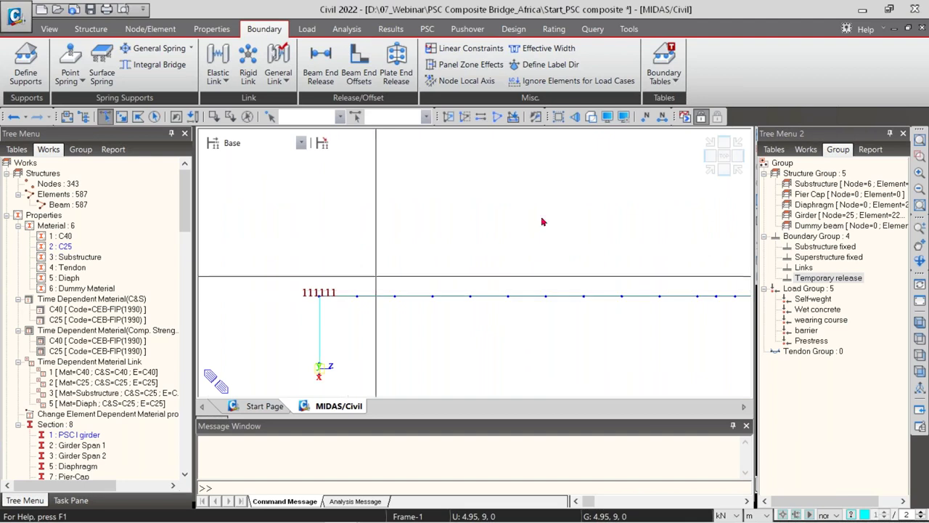
right_click(811, 216)
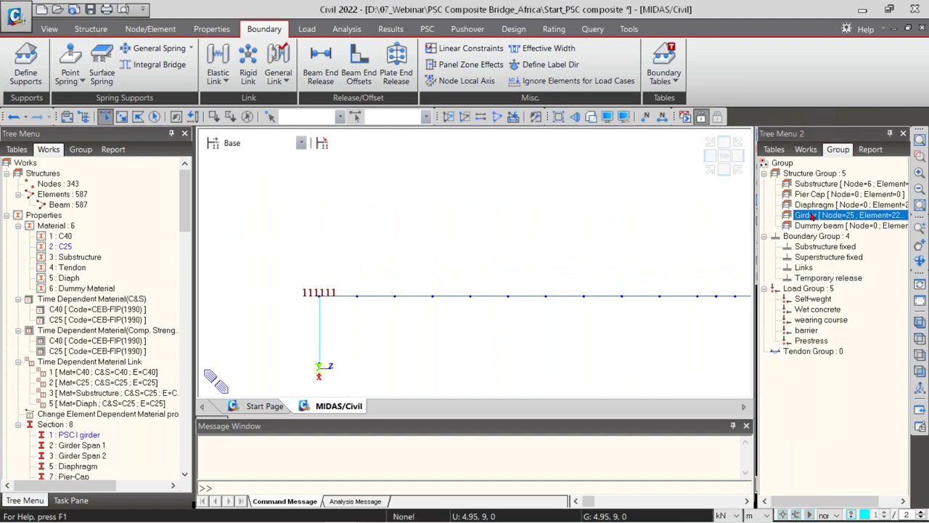
left_click(850, 301)
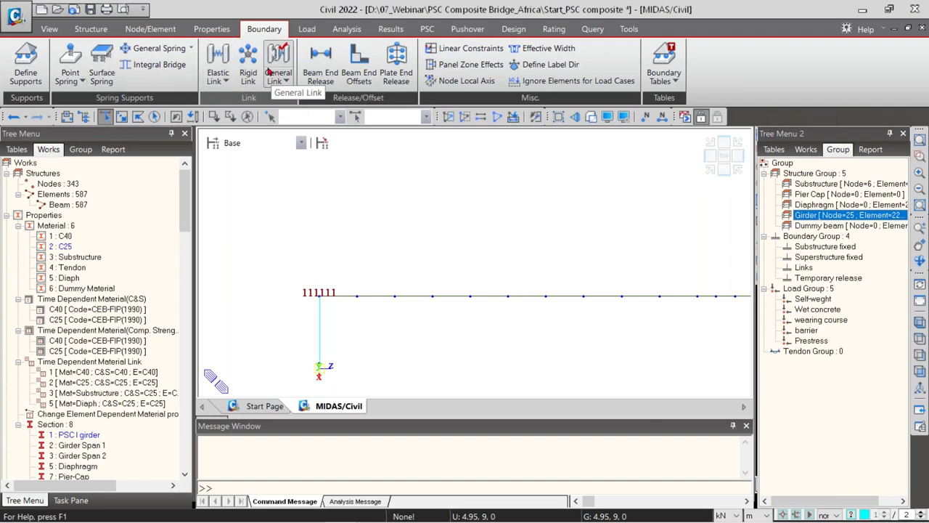
Step: Set up a beam end release in the Temporary release boundary group that frees only My at the i-node
left_click(321, 64)
left_click(80, 216)
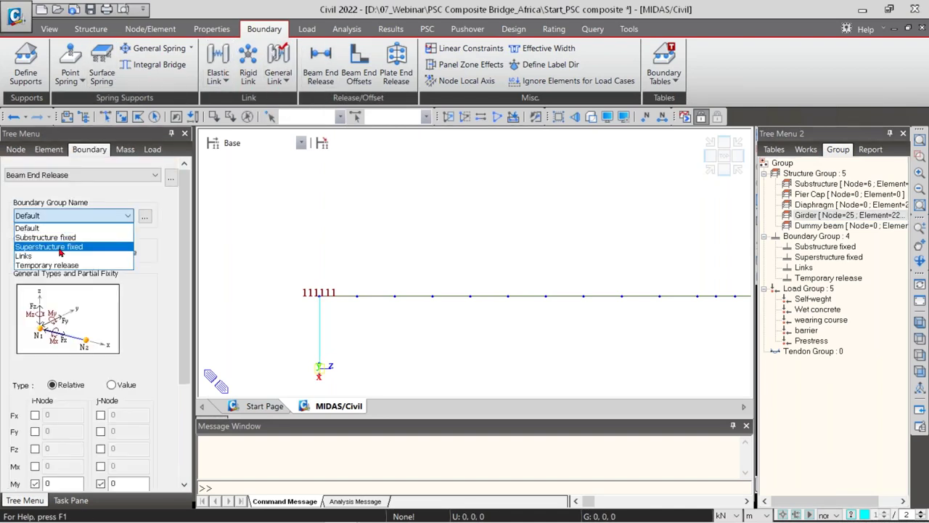
left_click(58, 266)
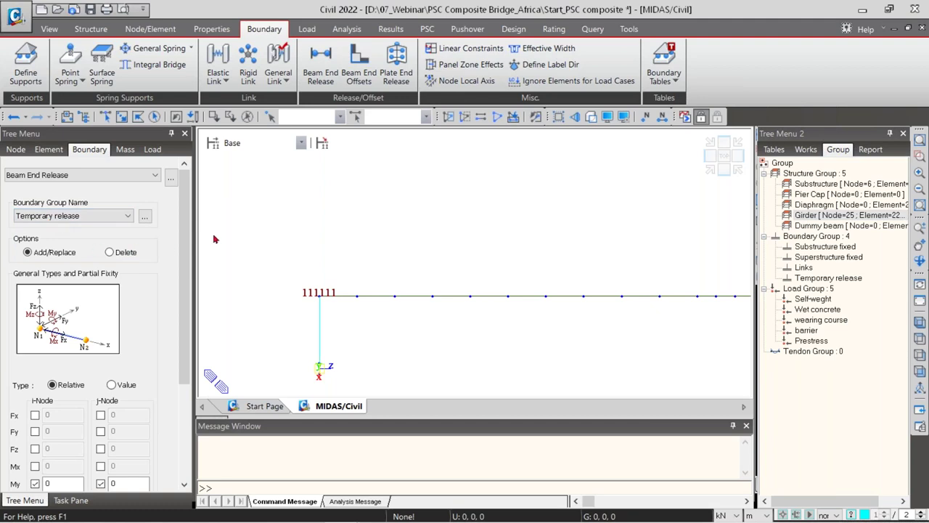
scroll(109, 327, "down", 5)
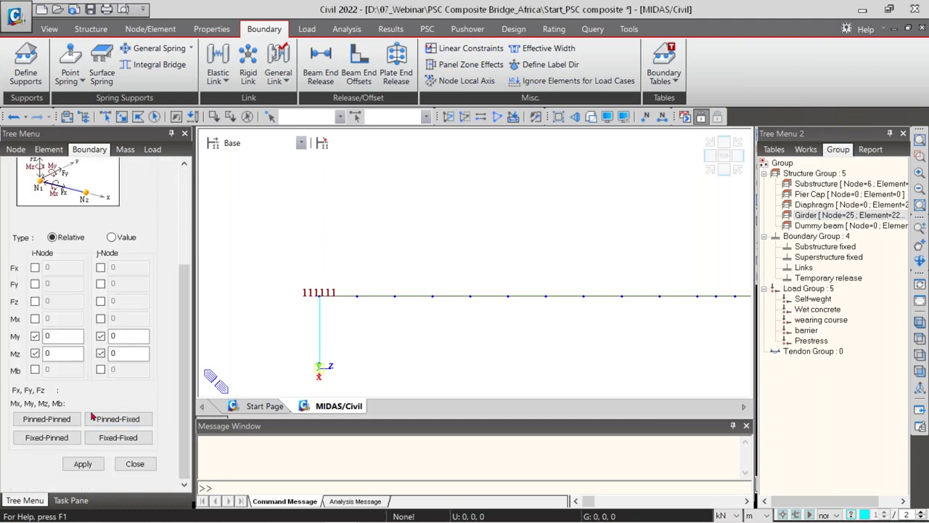
left_click(34, 353)
left_click(100, 336)
left_click(100, 354)
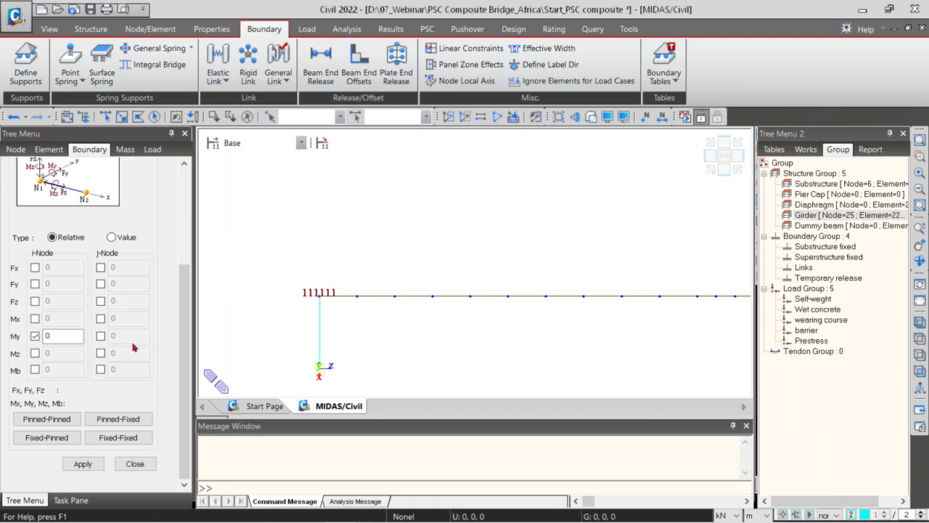
Step: Assign the i-node My release to the girder elements starting at the first support and those starting at the pier
left_click(105, 117)
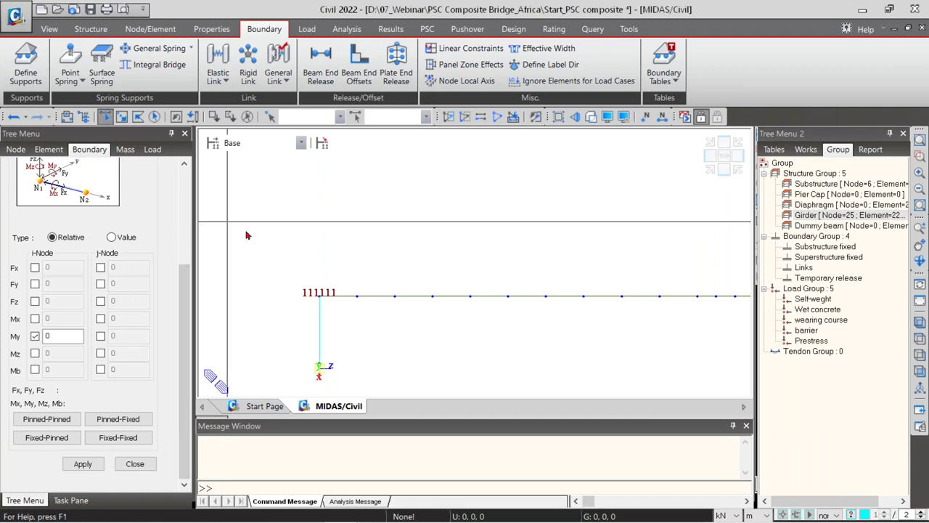
left_click(348, 295)
scroll(300, 255, "down", 3)
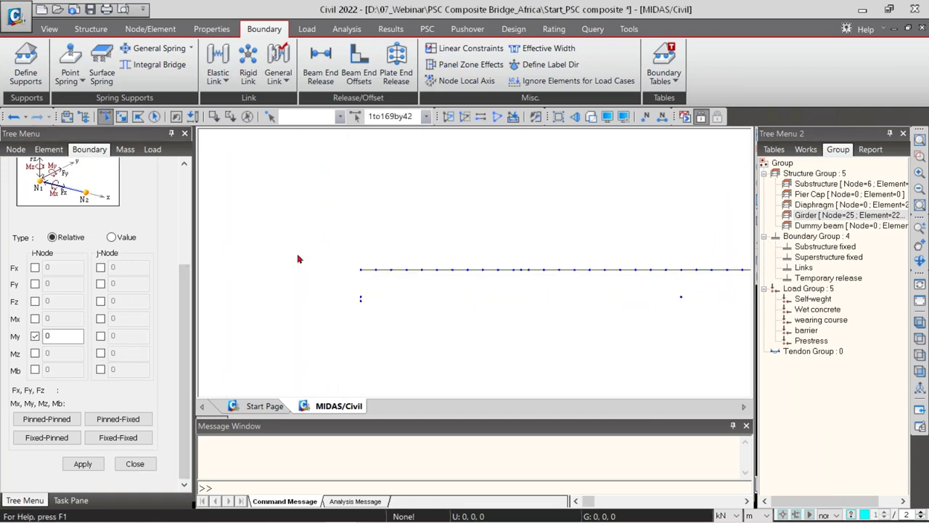
left_click(438, 290)
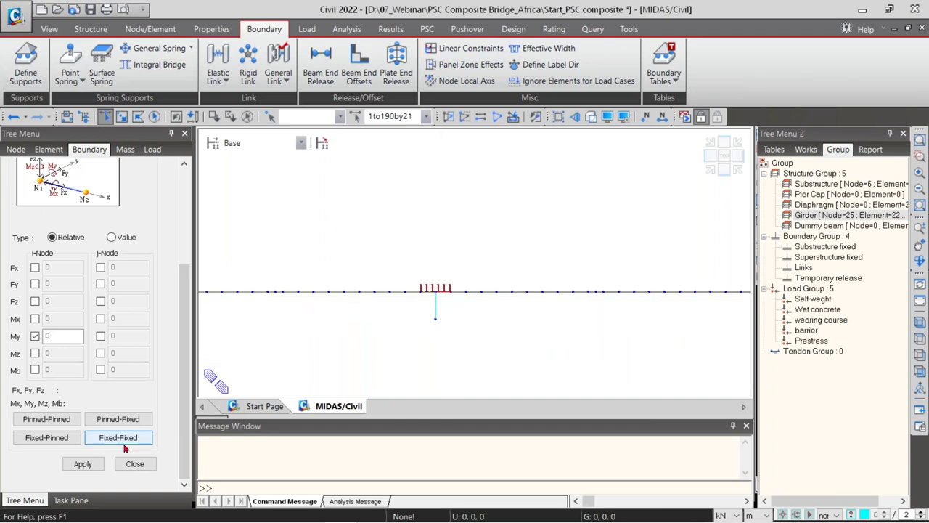
left_click(83, 463)
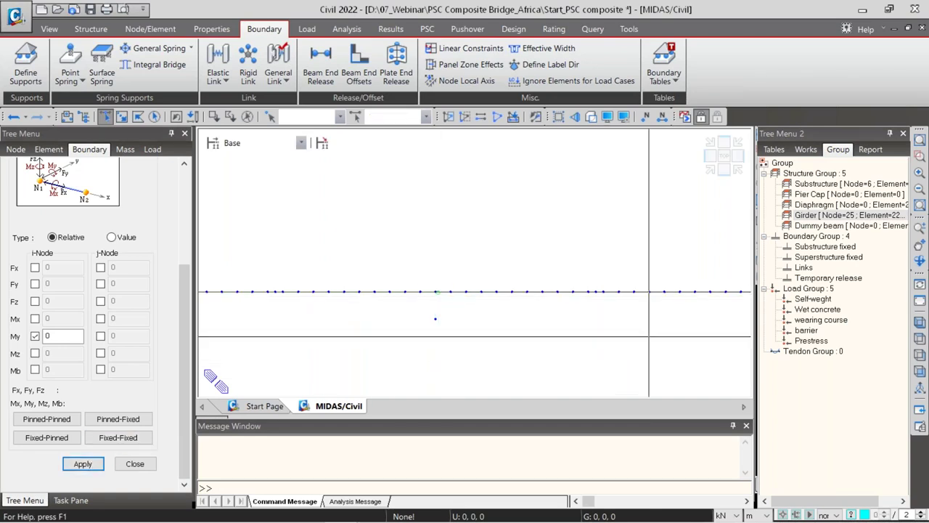
Step: Release only My at the j-node of the girder elements ending at the far support and at the pier, and finish the release definition
left_click(434, 301)
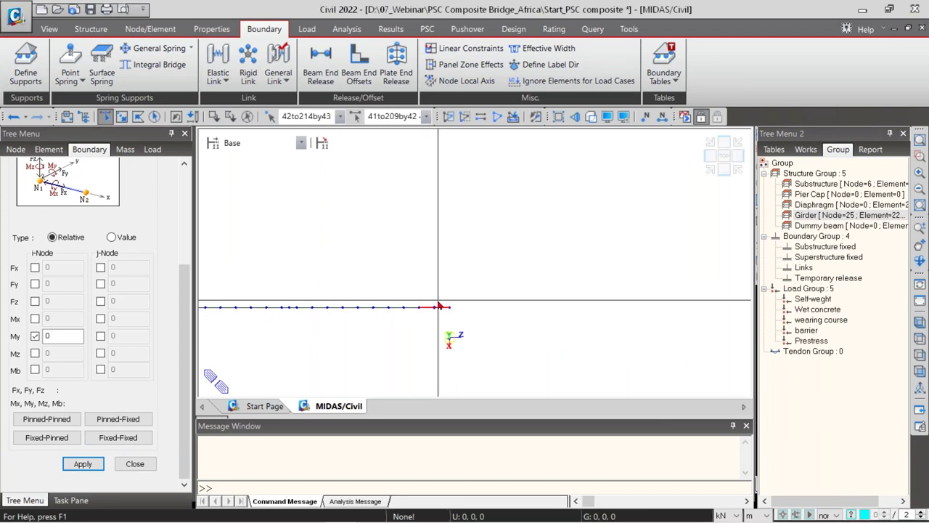
left_click(443, 307)
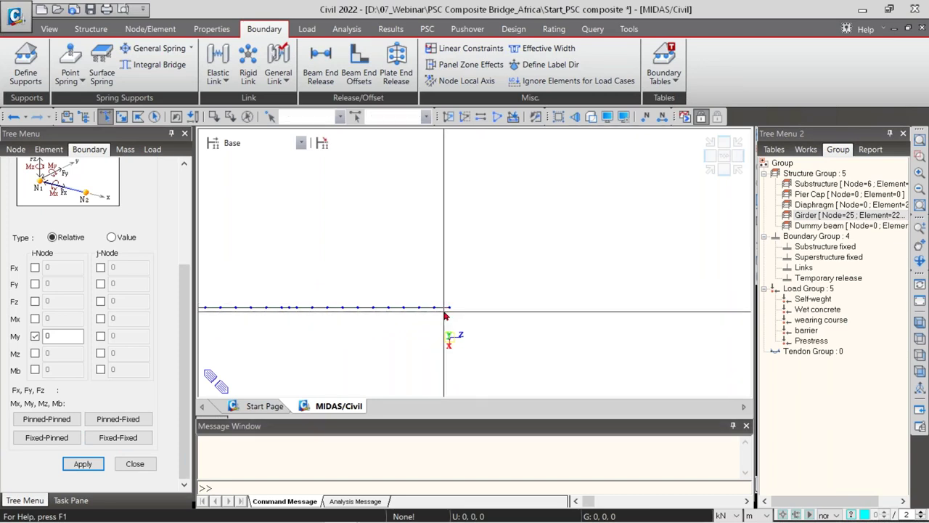
middle_click_drag(440, 306, 384, 341)
left_click(612, 309)
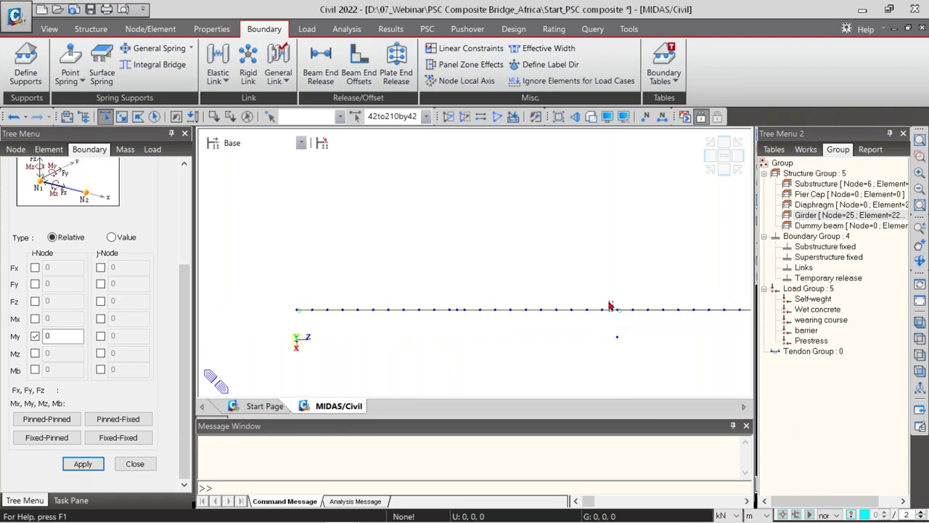
left_click(101, 336)
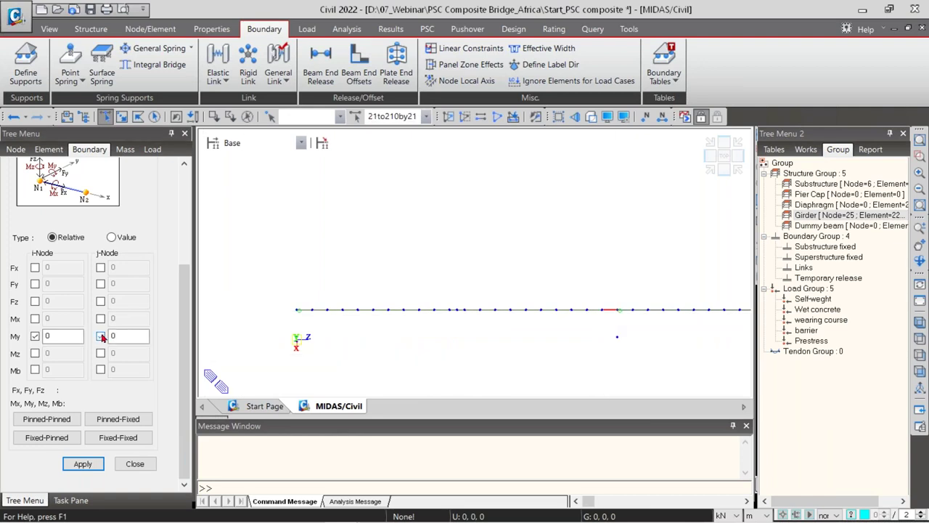
left_click(35, 336)
left_click(83, 463)
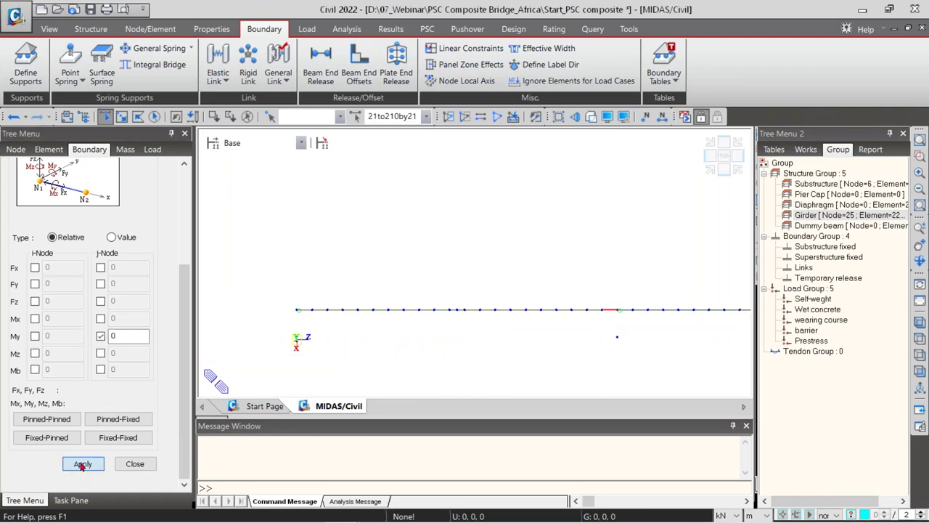
middle_click_drag(602, 317, 359, 326)
scroll(551, 308, "down", 3)
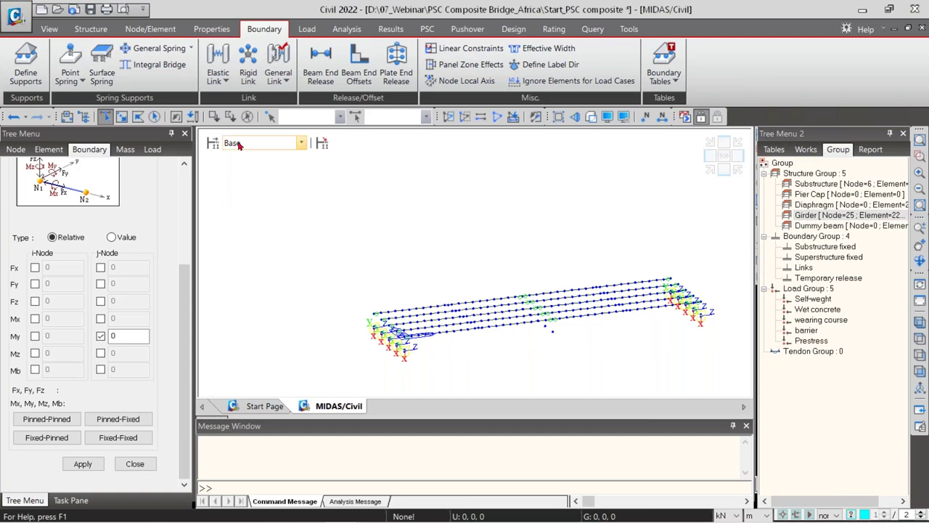
left_click(134, 463)
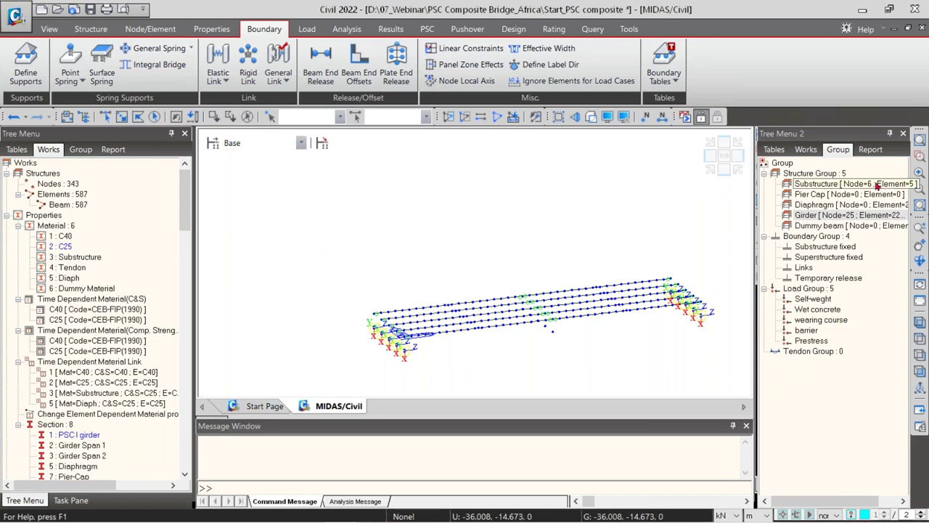
Step: Show the whole bridge model again with hidden surfaces in a perspective view
left_click(497, 116)
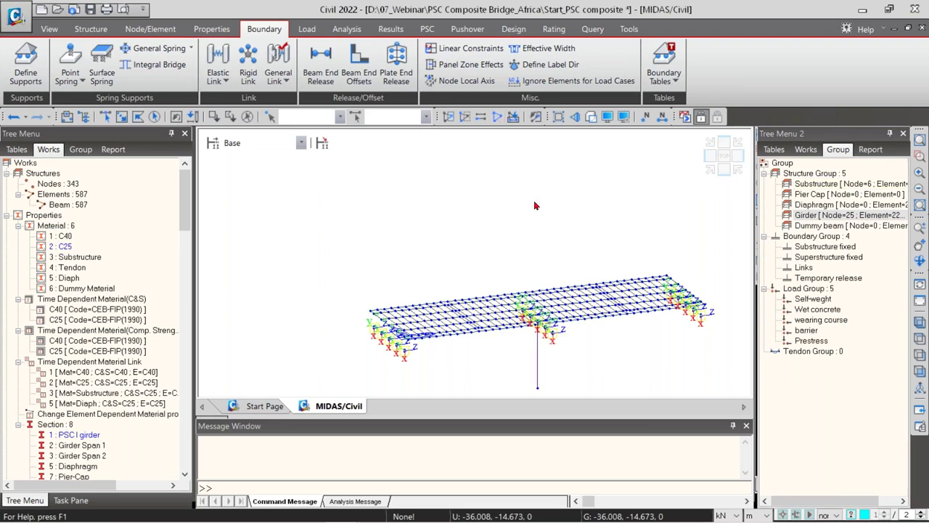
double_click(826, 185)
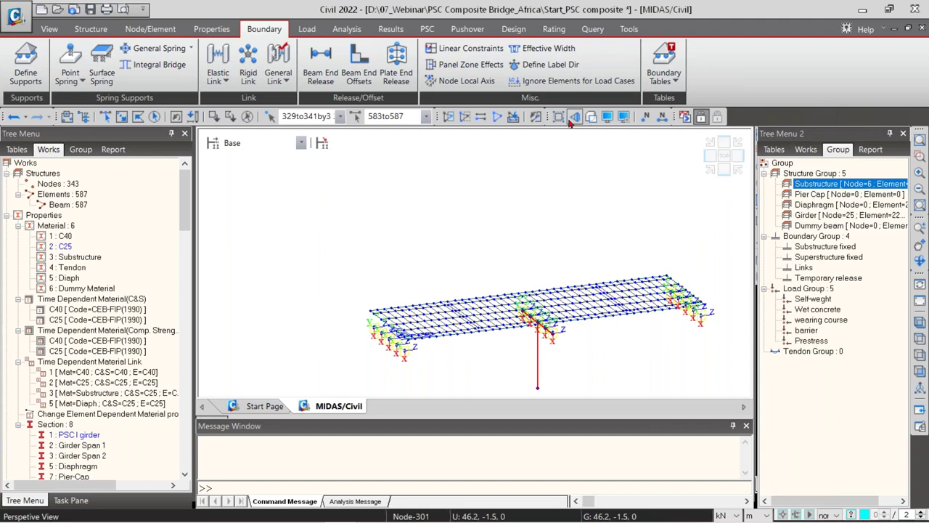
left_click(591, 116)
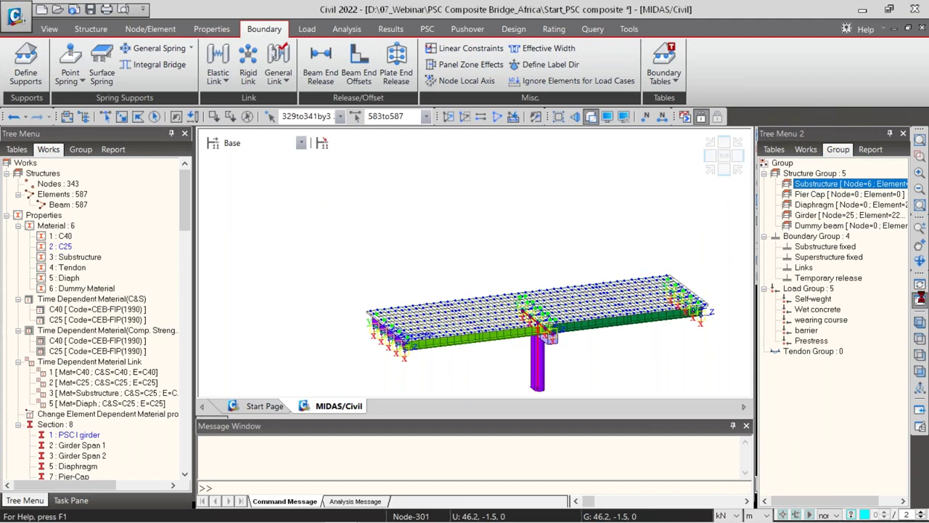
left_click(920, 298)
Step: Examine which nodes and elements belong to each structure group and boundary group, and check the listed boundary definitions
left_click(811, 194)
left_click(810, 205)
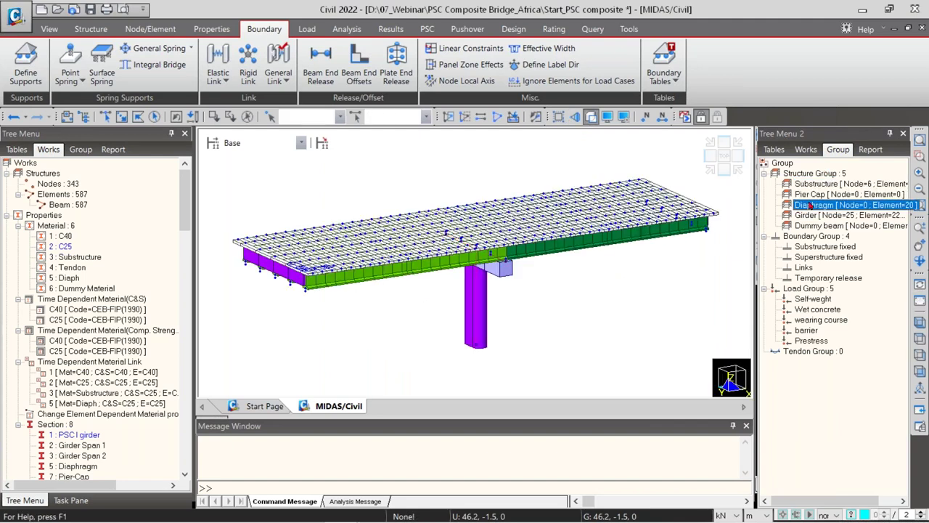
left_click(819, 216)
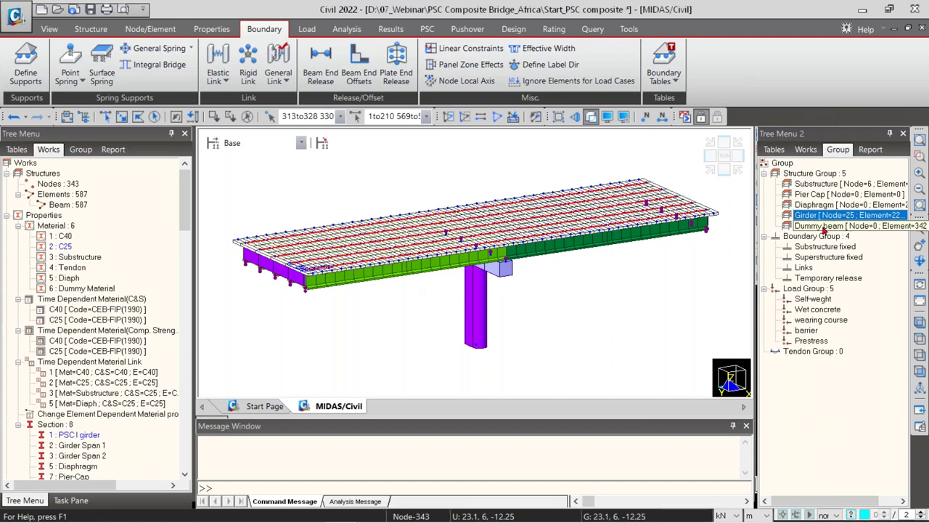
left_click(824, 225)
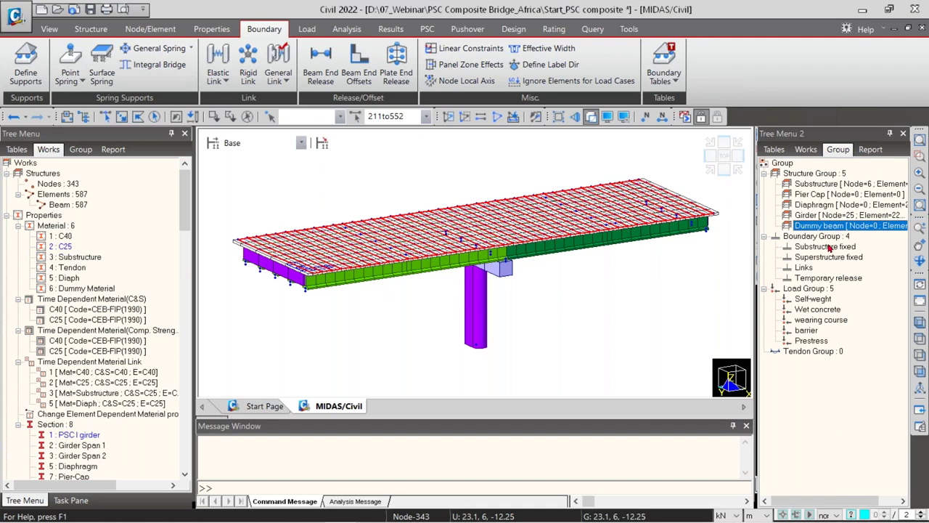
left_click(828, 247)
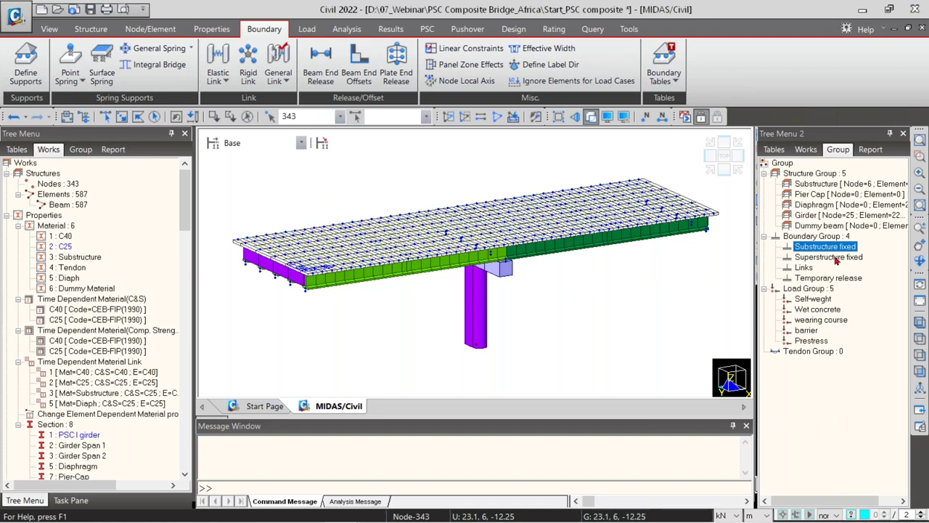
left_click(835, 257)
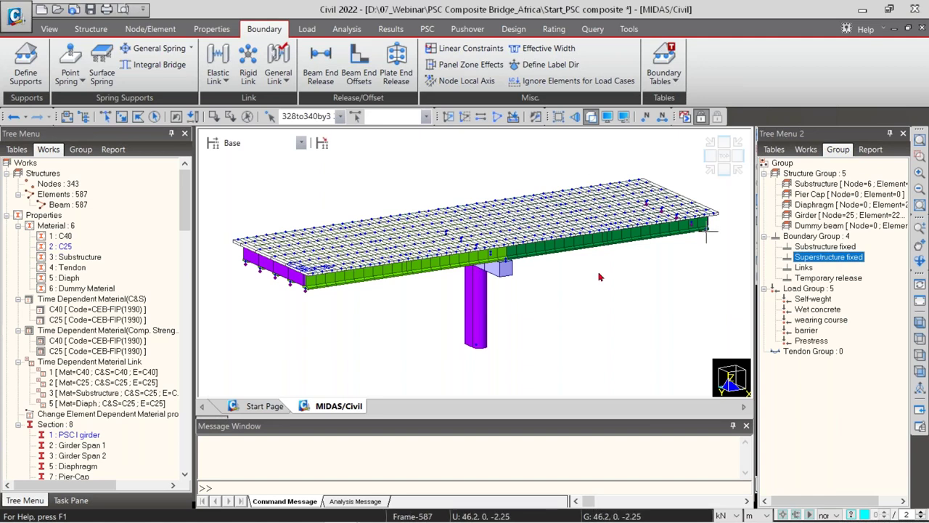
scroll(455, 272, "up", 2)
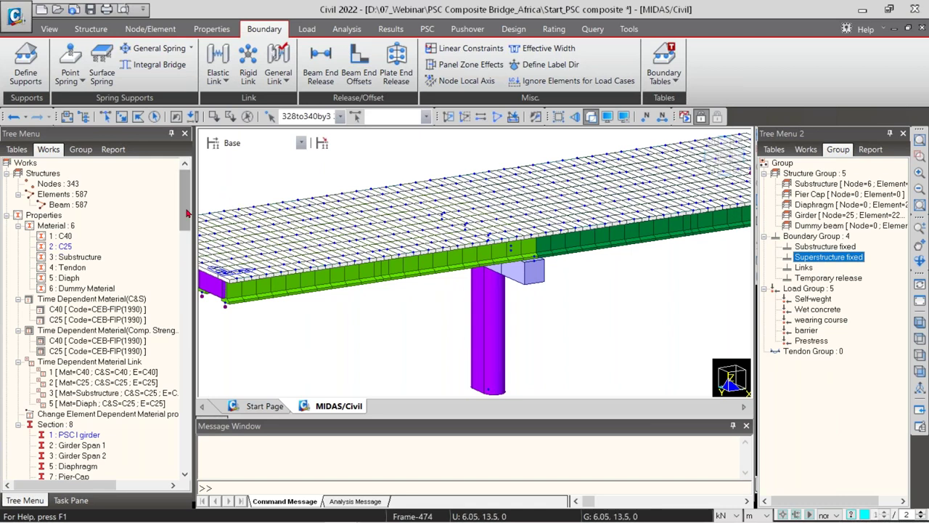
left_click_drag(187, 210, 188, 240)
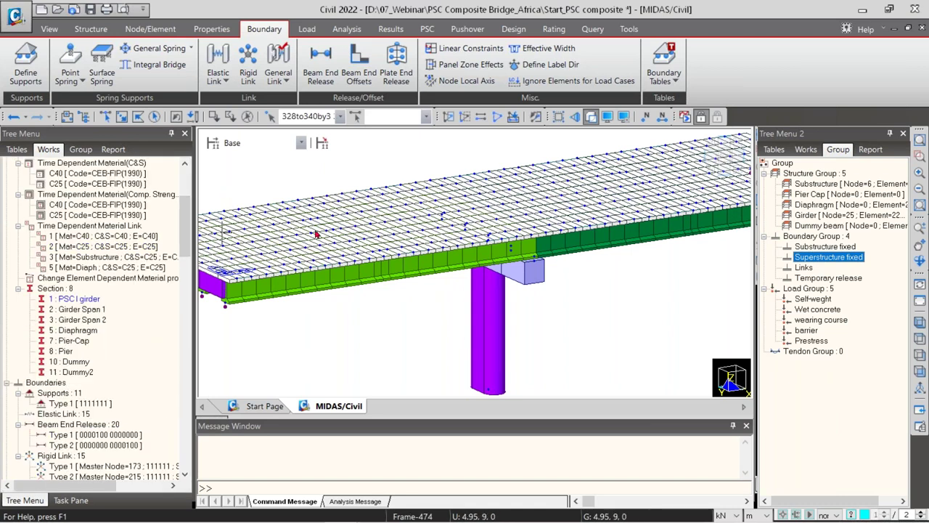
left_click(803, 267)
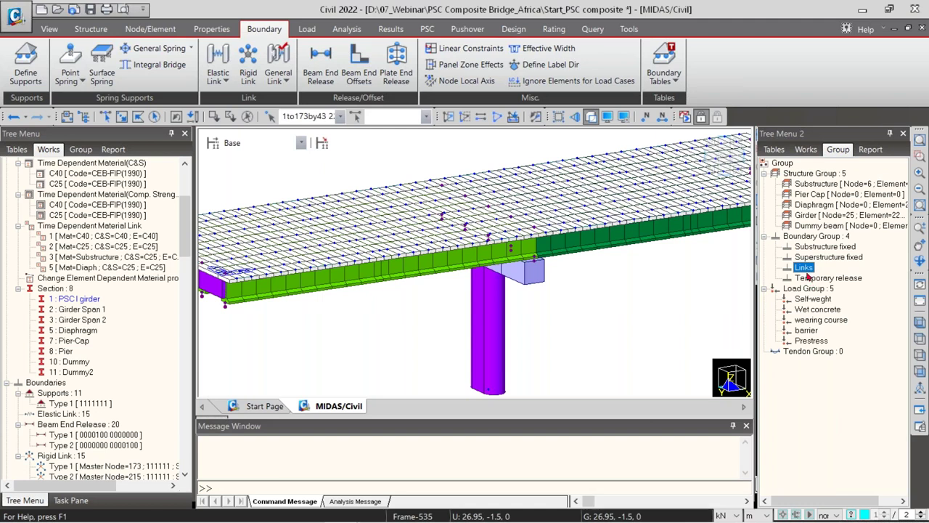
left_click(825, 281)
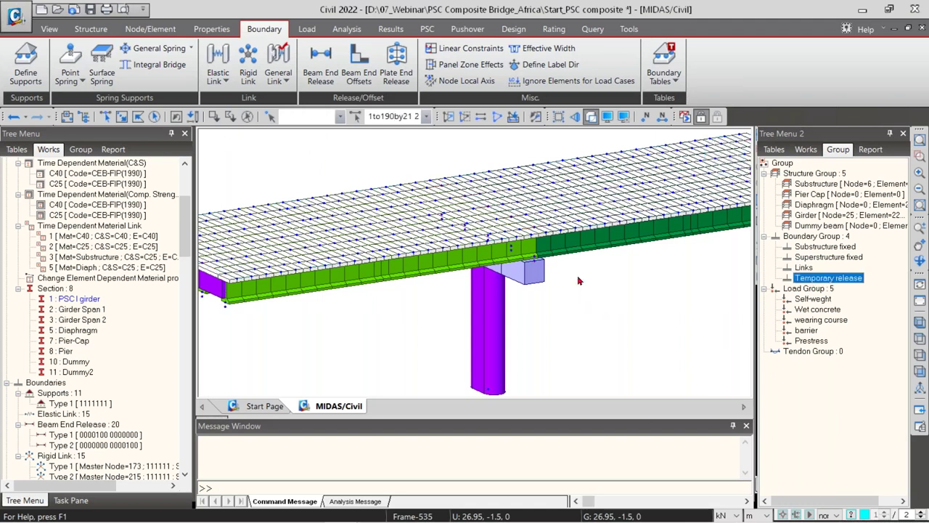
scroll(579, 281, "down", 3)
left_click(634, 300)
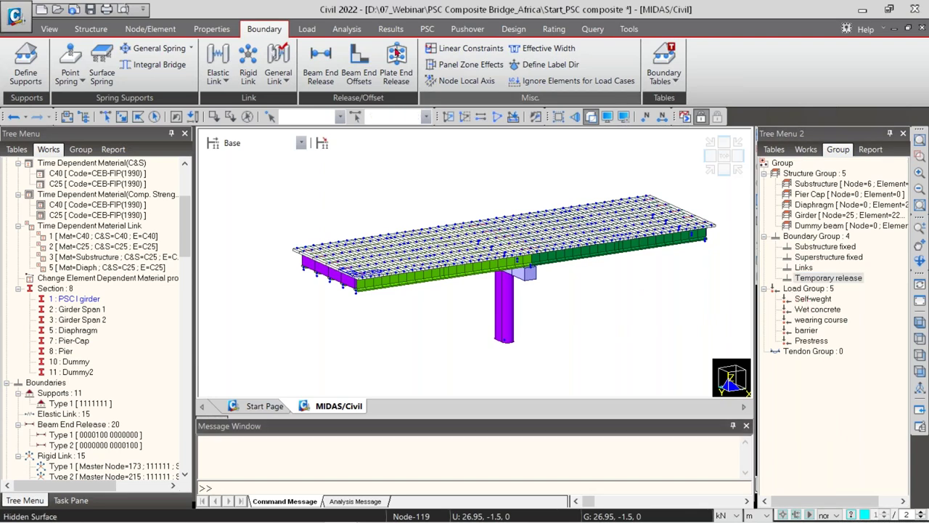
Step: Add the self weight for load case SW in load group Self-weght with a Z factor of -1
left_click(307, 29)
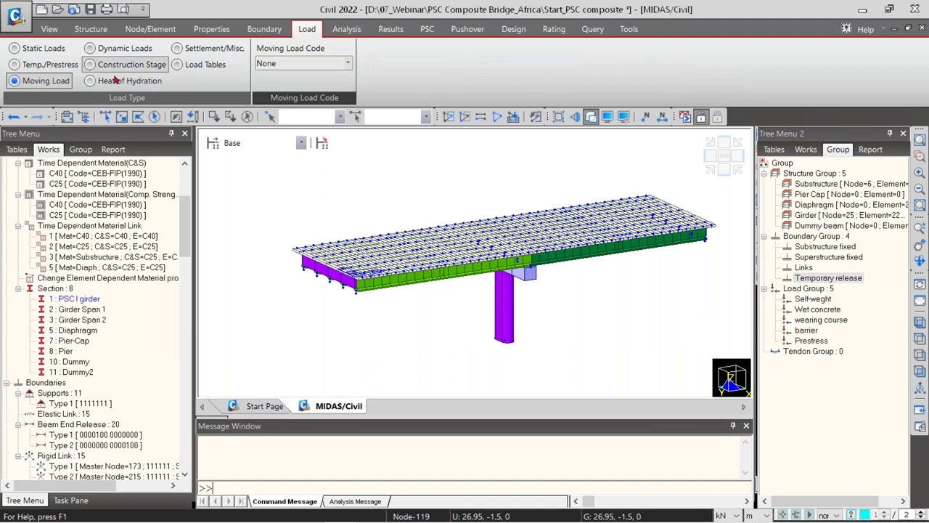
left_click(38, 48)
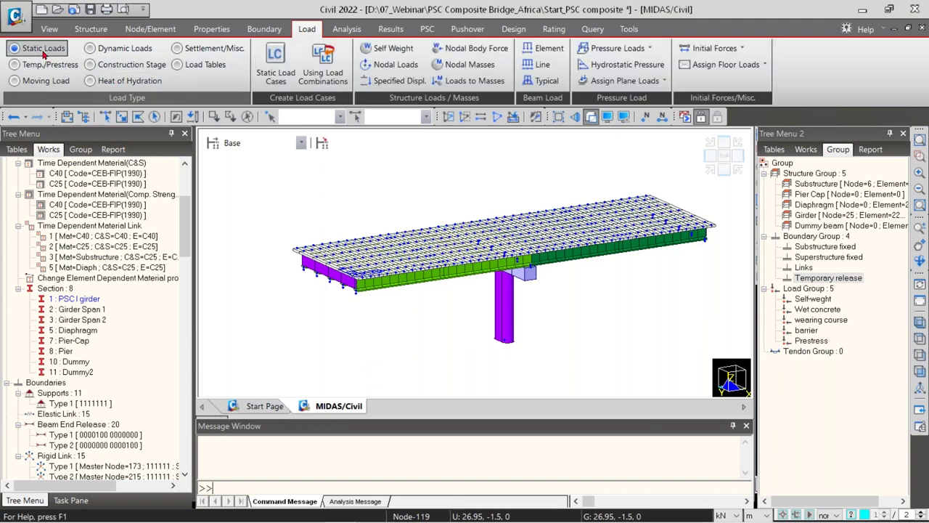
left_click(393, 48)
left_click(117, 260)
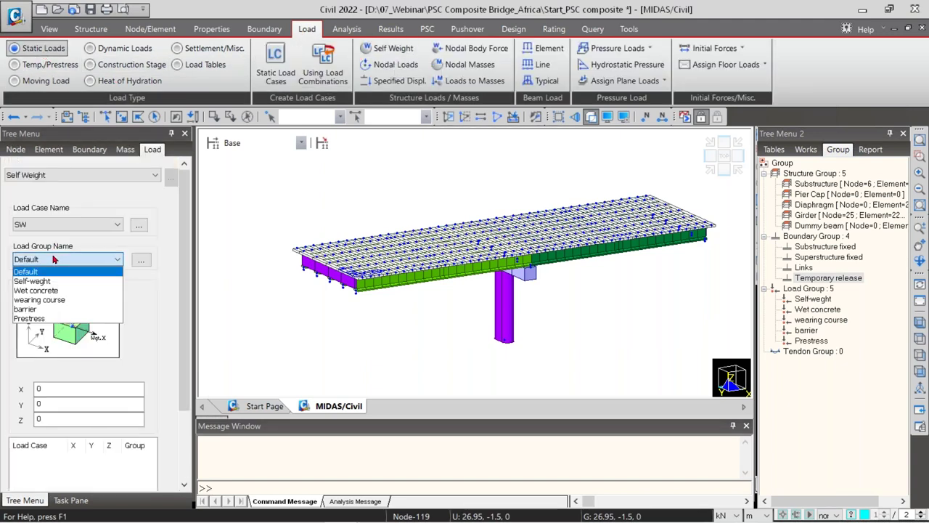
left_click(36, 281)
left_click(49, 418)
key("BackSpace")
type("-1")
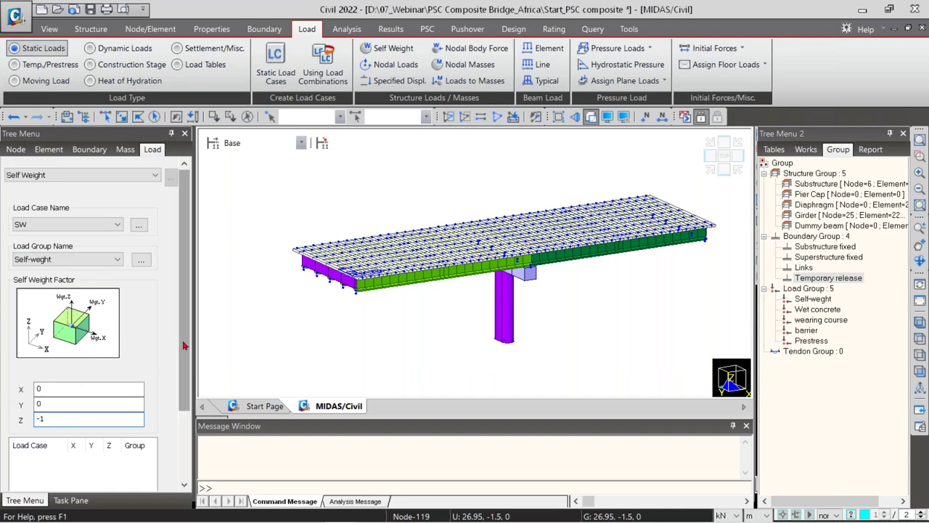
scroll(175, 348, "down", 3)
left_click(38, 445)
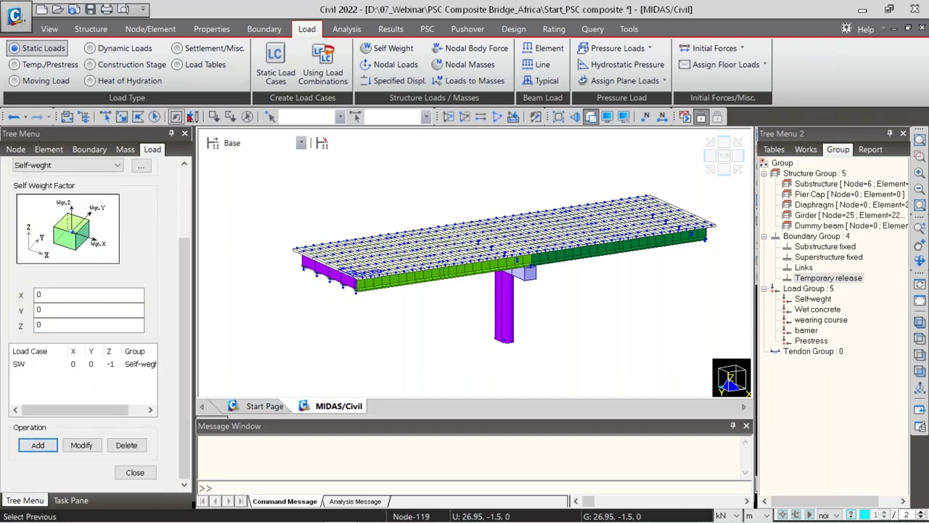
Step: Apply a uniform element beam load of -7 kN/m in Global Z to the Girder group, using load case Wet Concrete and load group Wet concrete
left_click(550, 48)
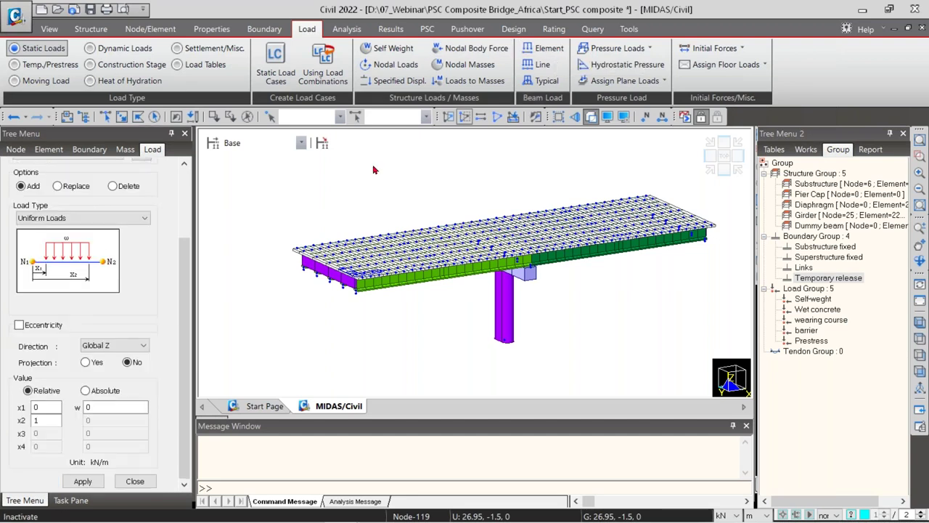
left_click_drag(847, 215, 589, 273)
scroll(95, 290, "up", 4)
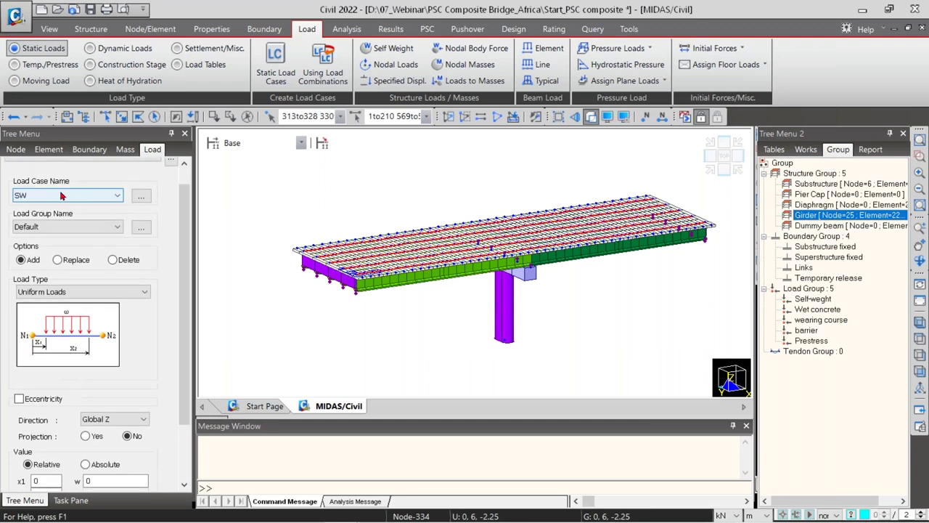
left_click(65, 195)
left_click(53, 217)
left_click(58, 227)
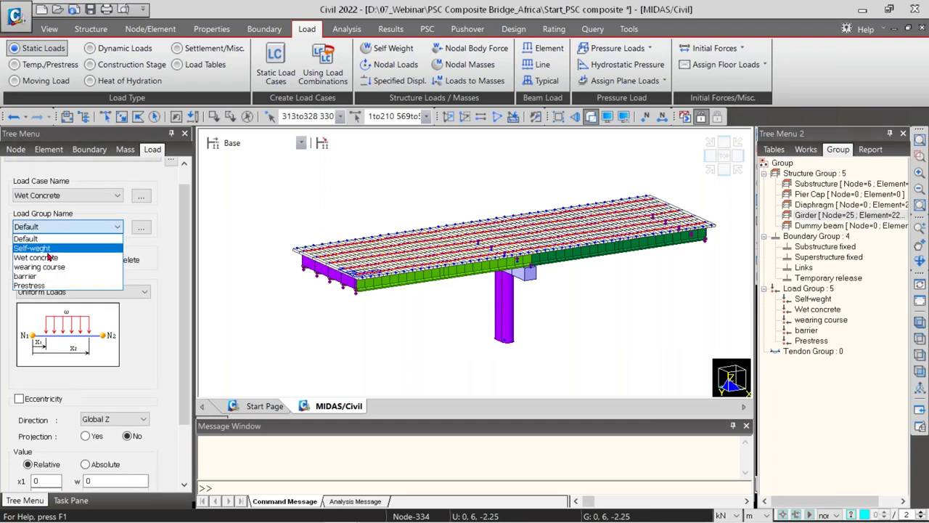
left_click(48, 260)
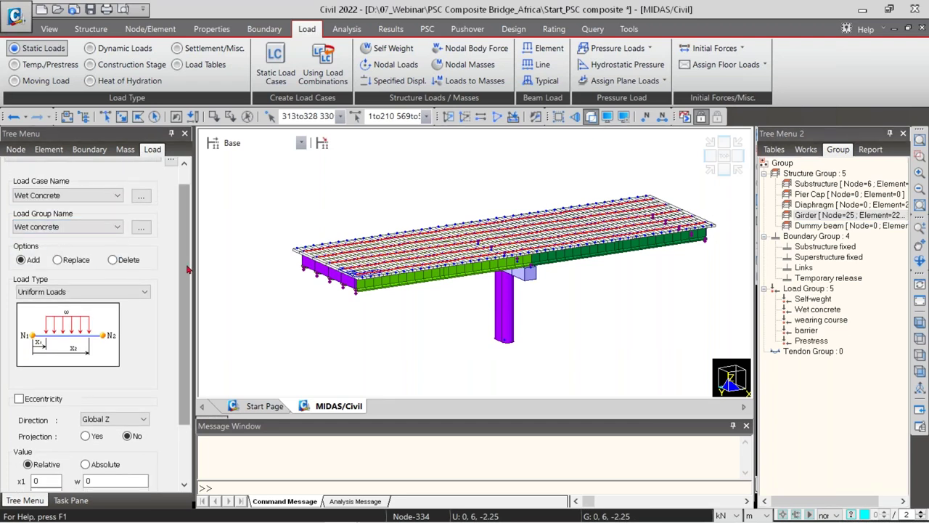
scroll(187, 283, "down", 1)
scroll(187, 283, "down", 3)
left_click(116, 405)
type("-7")
left_click(81, 482)
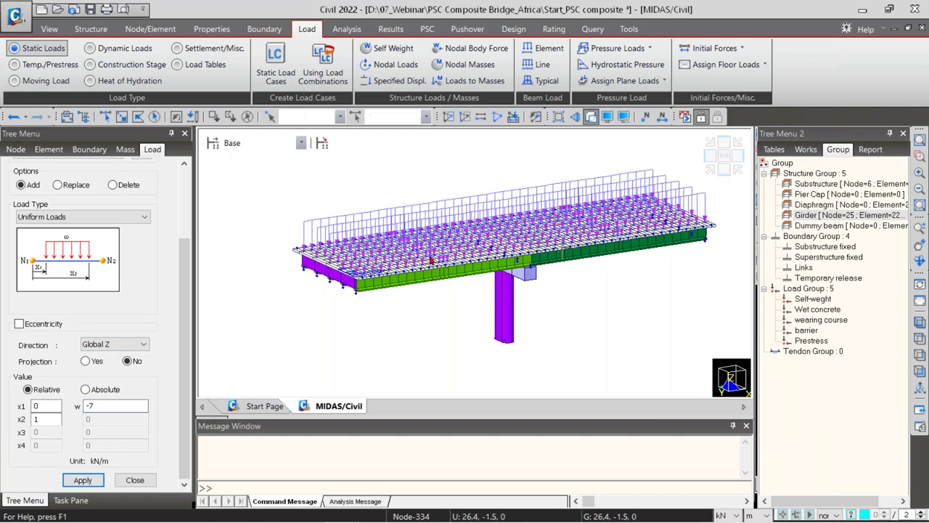
Step: Set the load case of the element beam load to Wearing course and its load group to wearing course
scroll(176, 283, "up", 5)
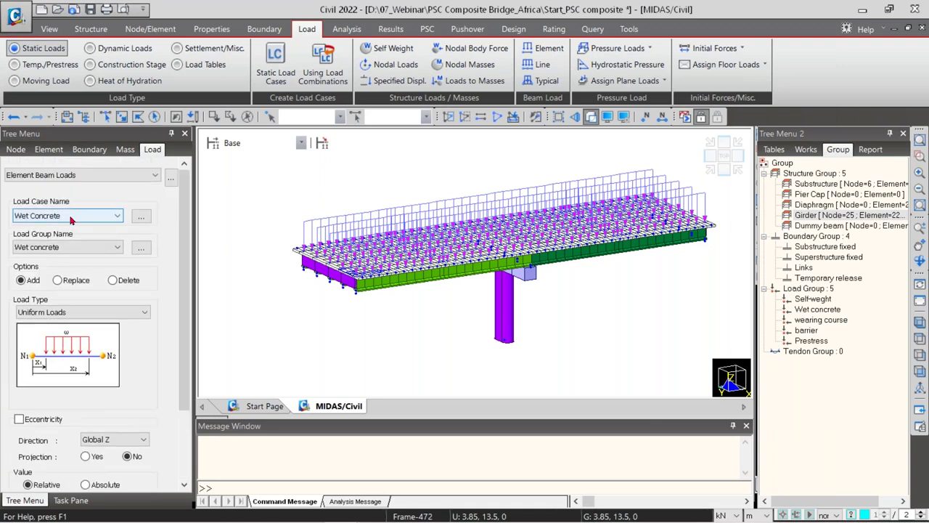
left_click(65, 216)
left_click(40, 247)
left_click(43, 246)
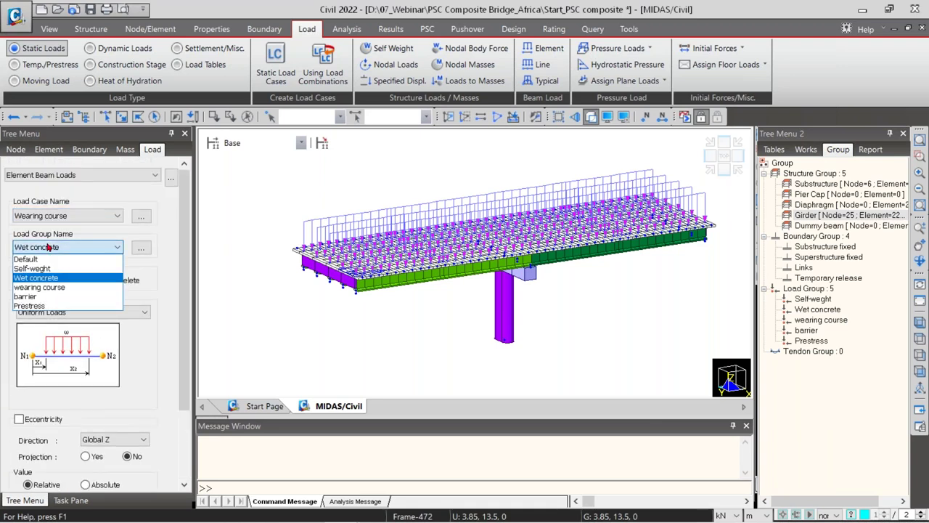
left_click(40, 286)
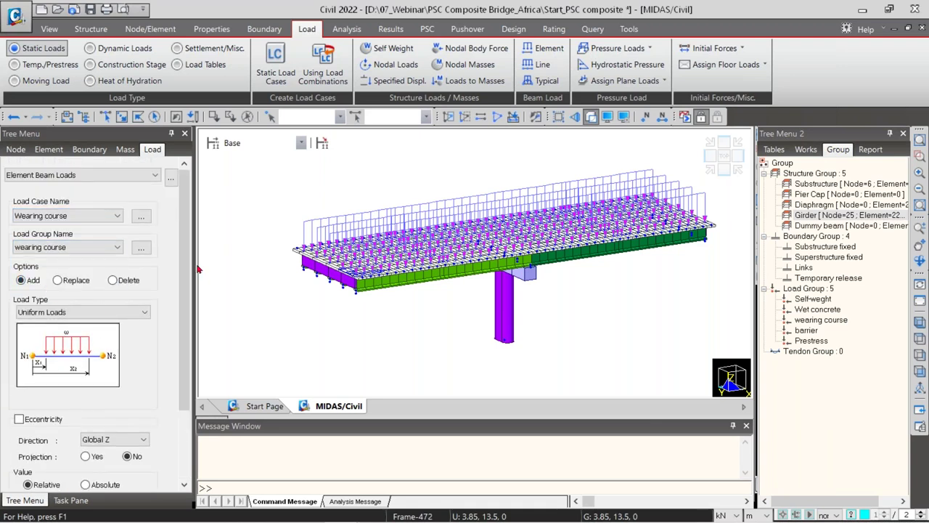
left_click_drag(187, 267, 176, 365)
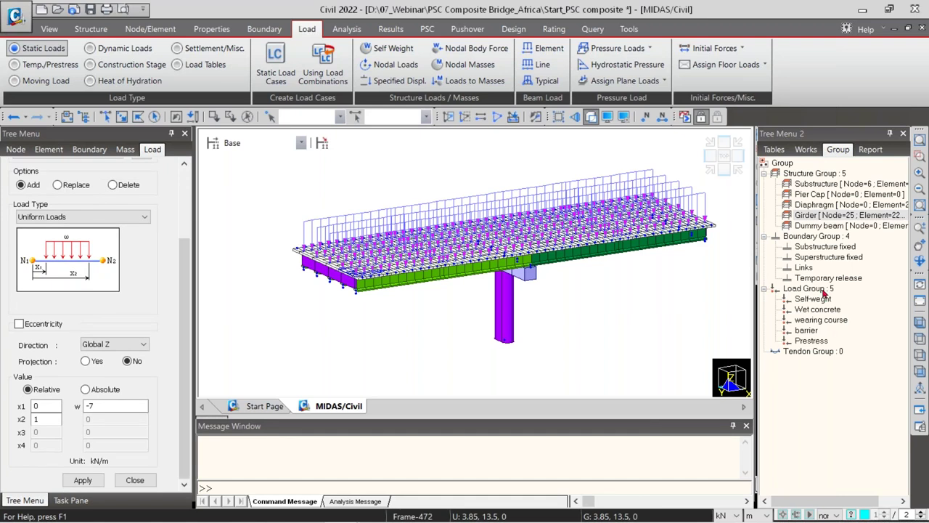
left_click(816, 215)
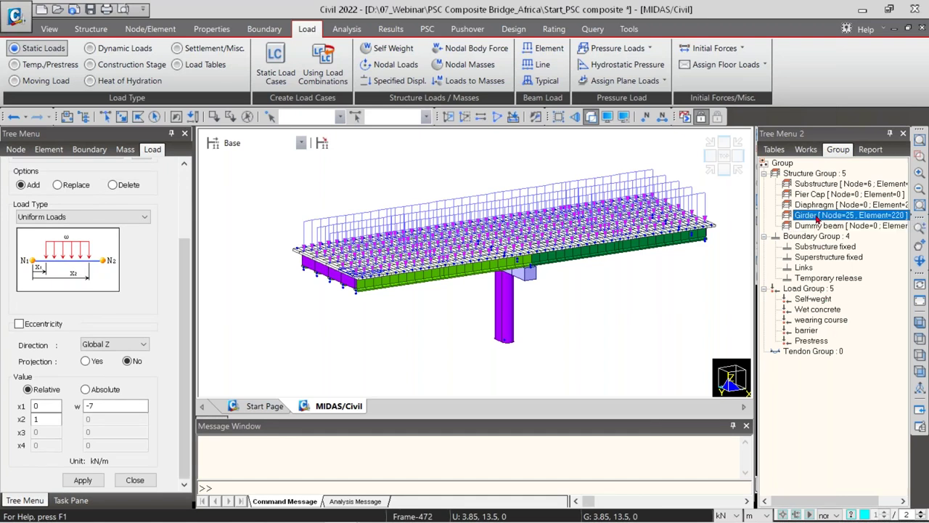
double_click(817, 215)
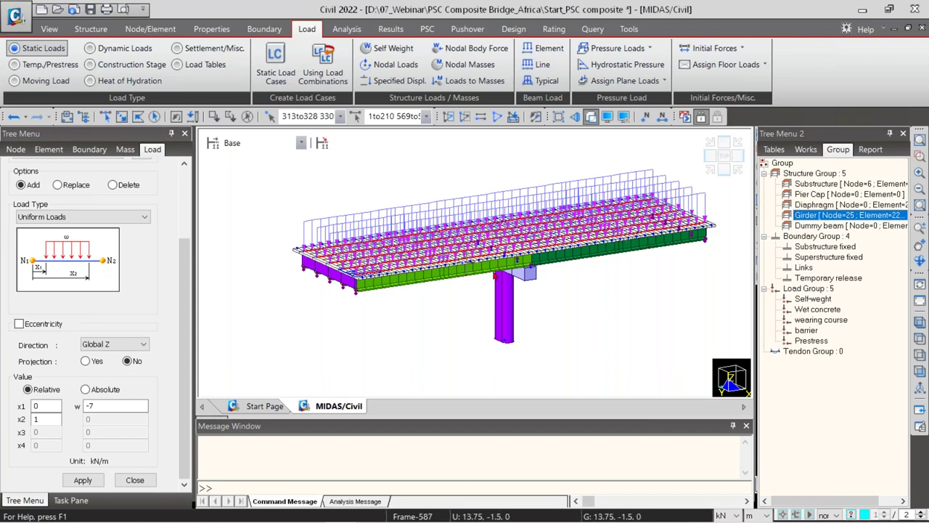
left_click(826, 226)
double_click(825, 226)
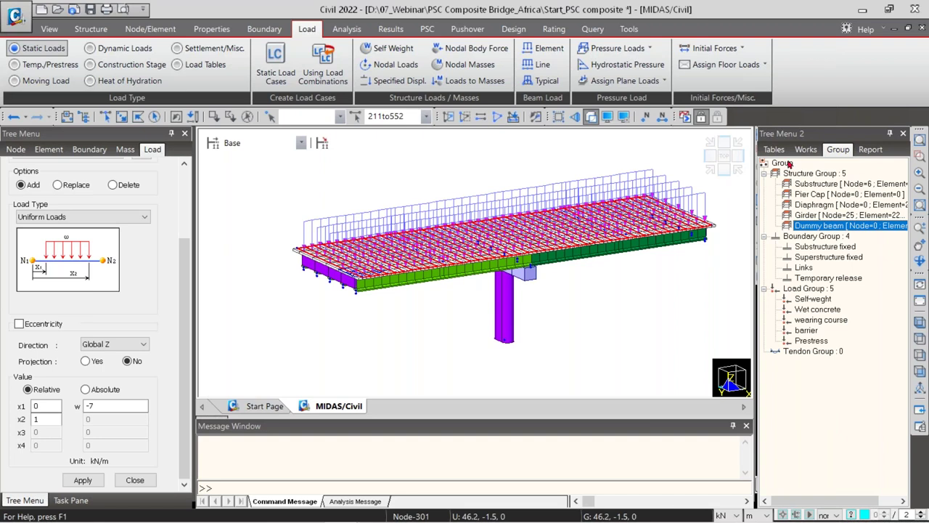
Step: Select the elements with section 10 : Dummy and apply a uniform load of -2 kN/m to them
left_click(806, 149)
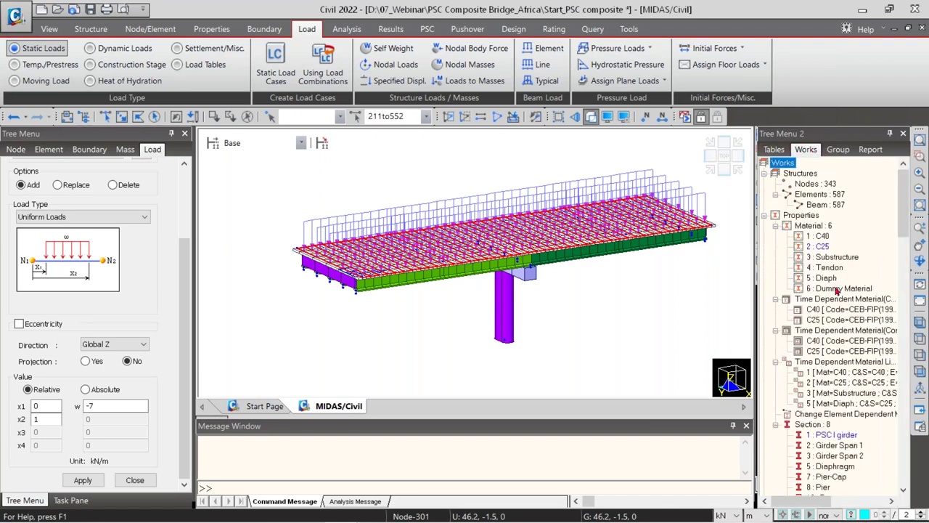
scroll(832, 468, "down", 2)
left_click(826, 455)
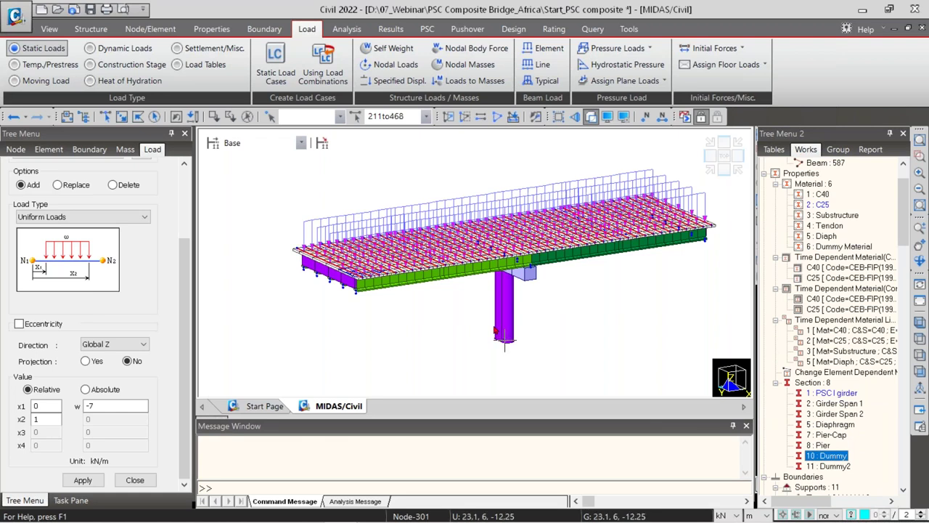
left_click(87, 406)
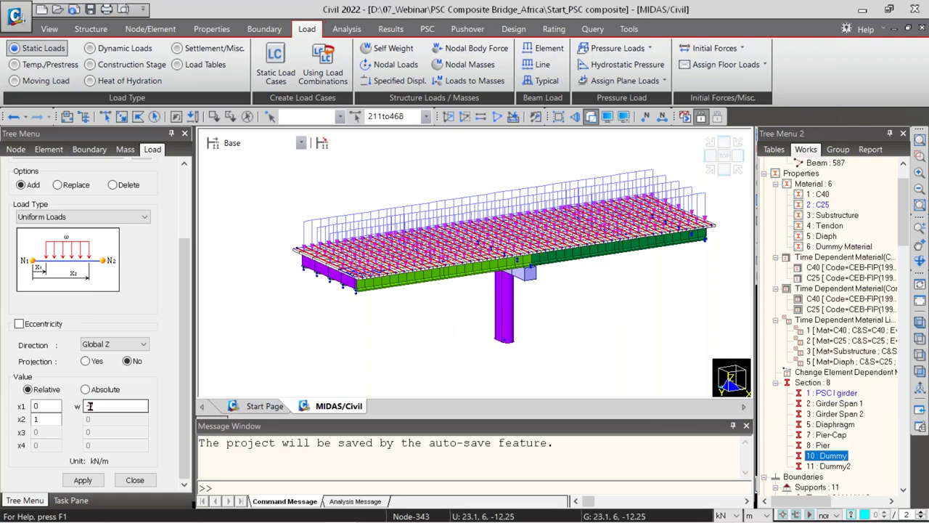
type("-2")
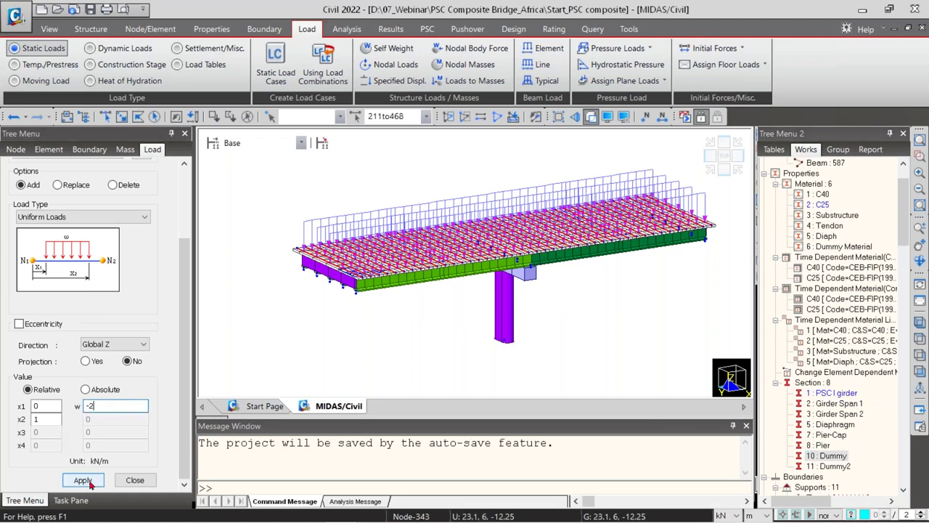
left_click(83, 480)
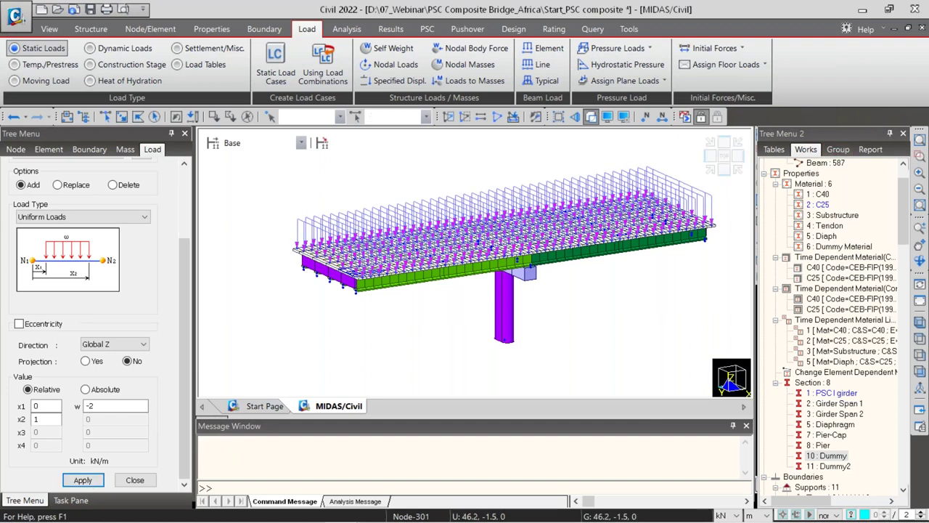
Step: Set the load case of the element beam load to Barrier and its load group to barrier
left_click_drag(187, 281, 188, 211)
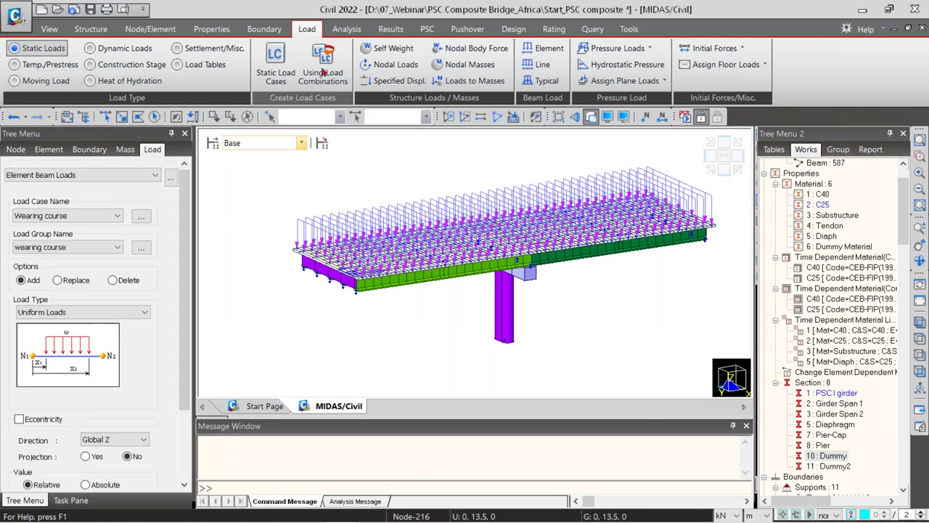
left_click(65, 216)
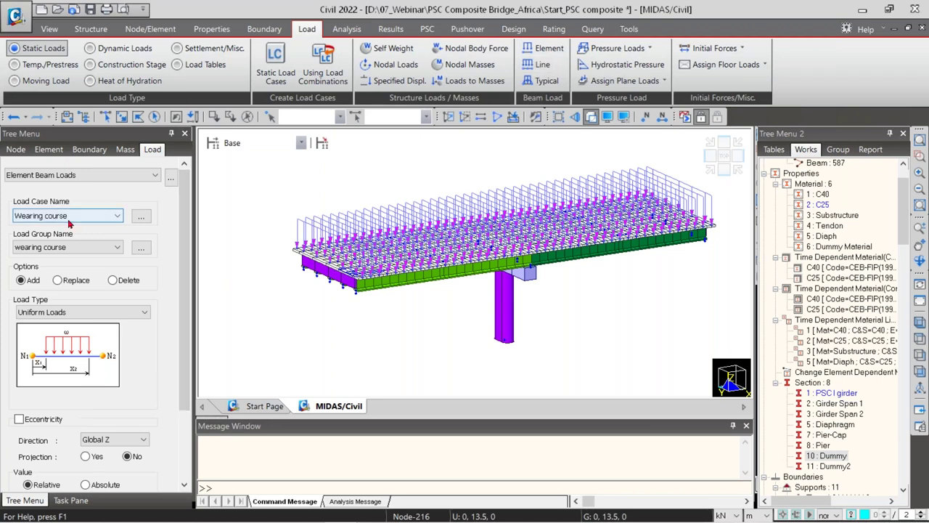
left_click(51, 258)
left_click(51, 248)
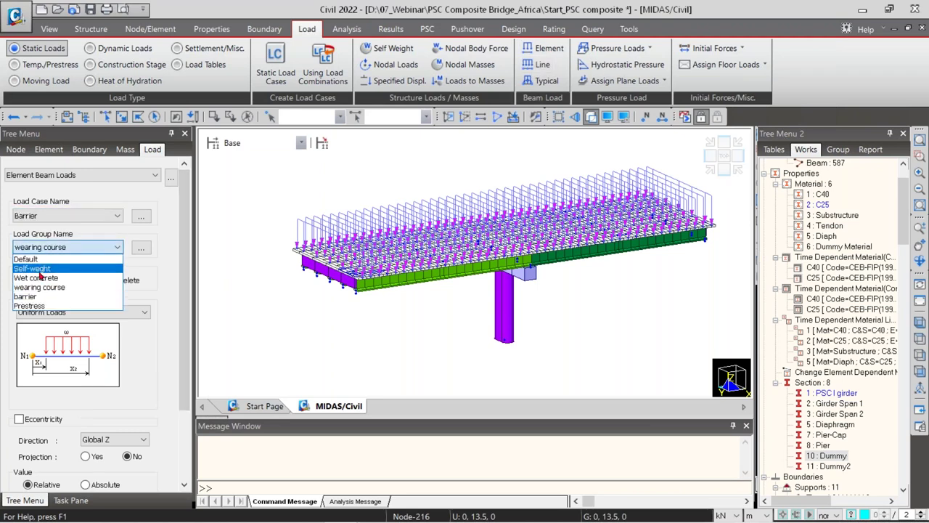
left_click(35, 297)
left_click_drag(182, 260, 187, 346)
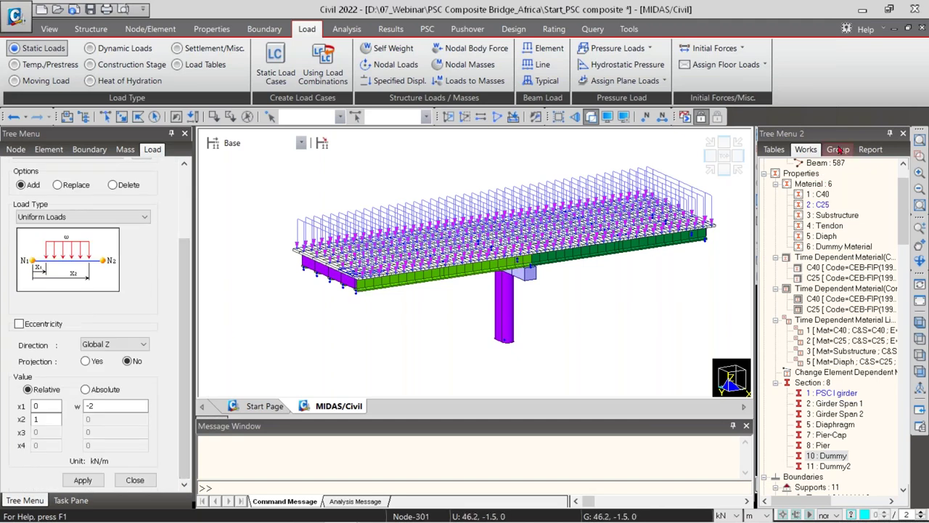
Step: Activate only the elements with material C40, view them in cross-section, and select the leftmost girder
right_click(821, 196)
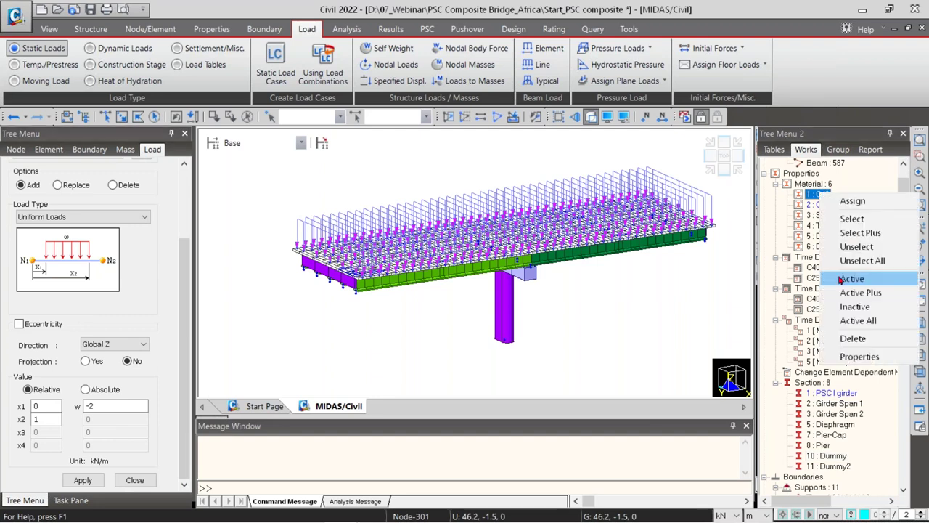
left_click(840, 280)
left_click(710, 156)
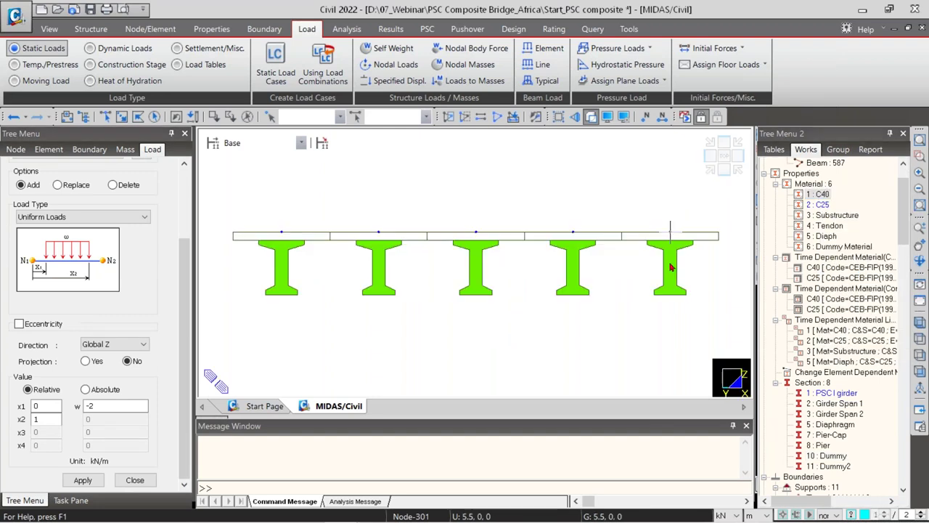
left_click(120, 117)
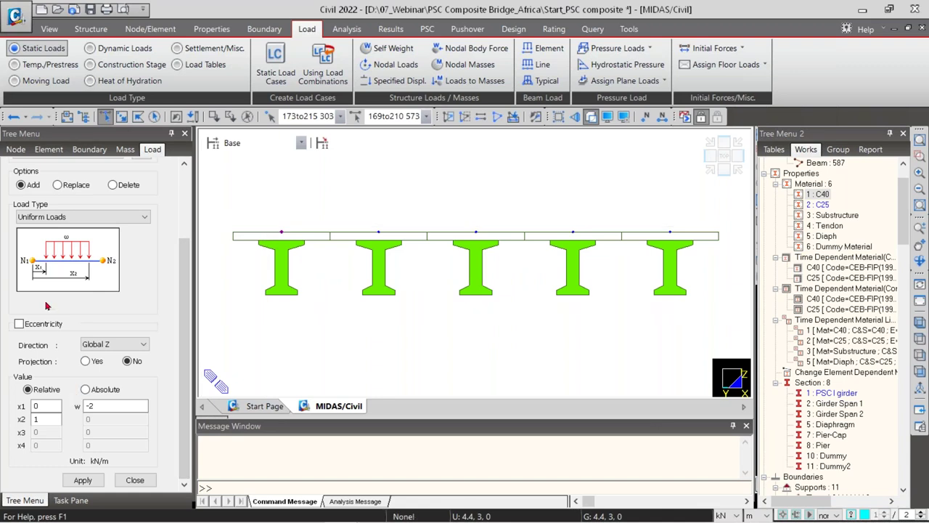
Step: Apply a uniform load of -10 kN/m to the selected edge girder with an offset eccentricity of 1.25 m in Global Y
left_click(34, 326)
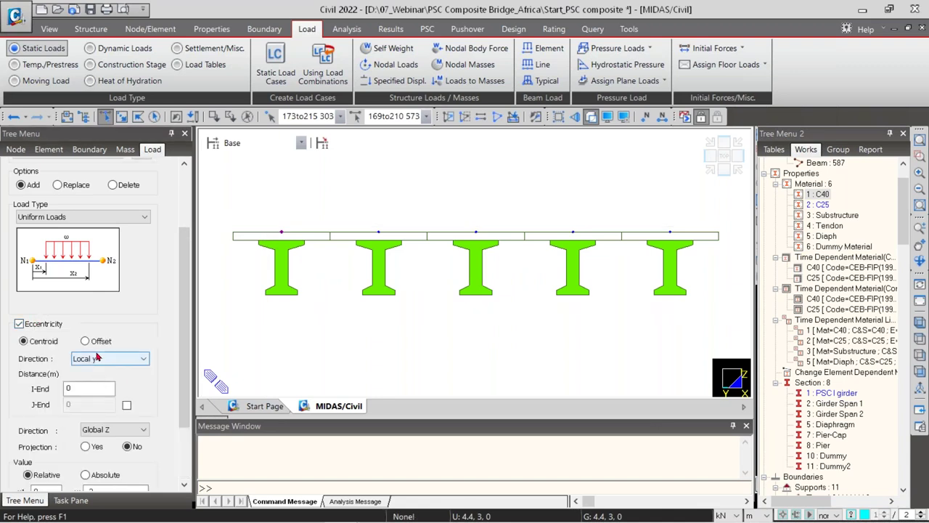
left_click(102, 359)
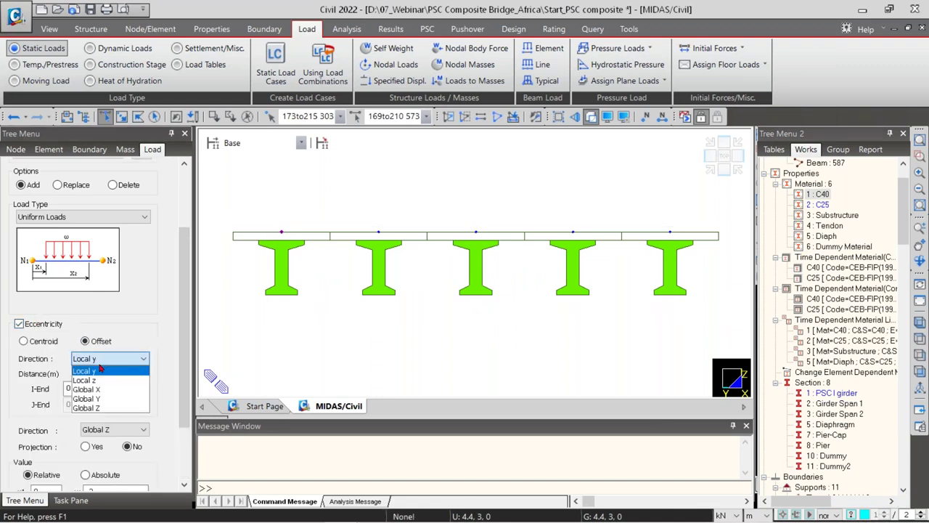
left_click(98, 398)
left_click(85, 388)
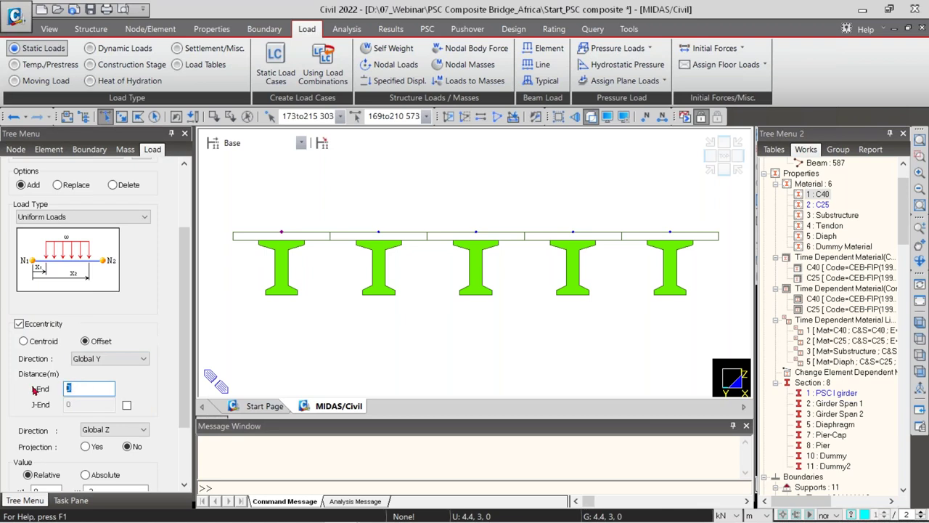
type("1.25")
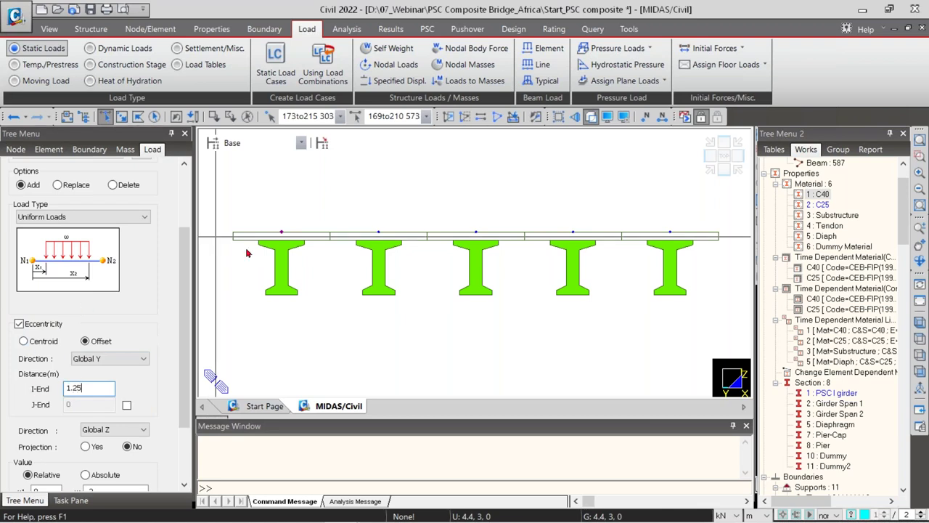
scroll(187, 390, "down", 3)
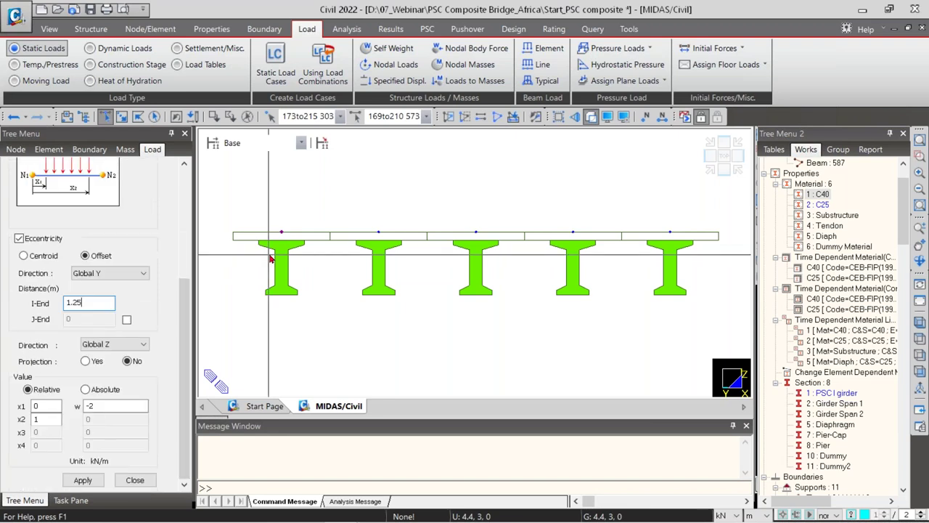
left_click(100, 406)
double_click(100, 405)
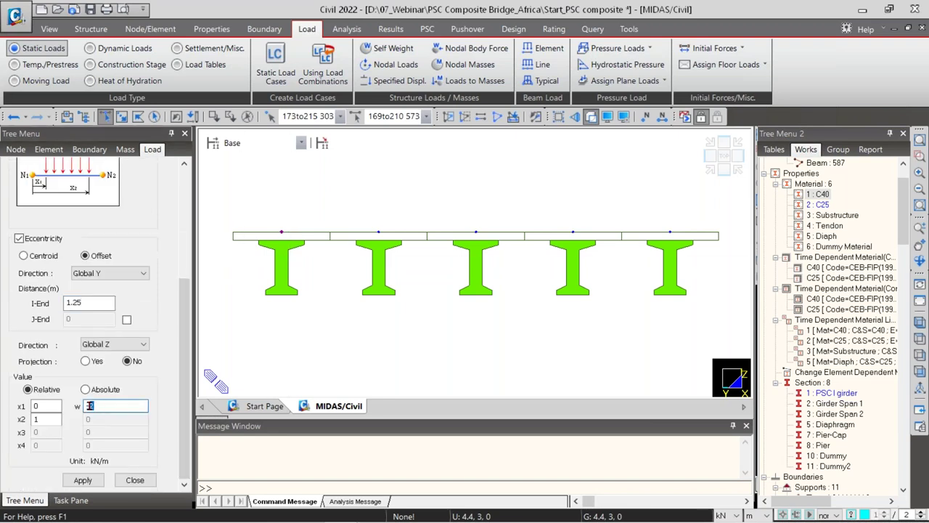
type("-10")
left_click(82, 479)
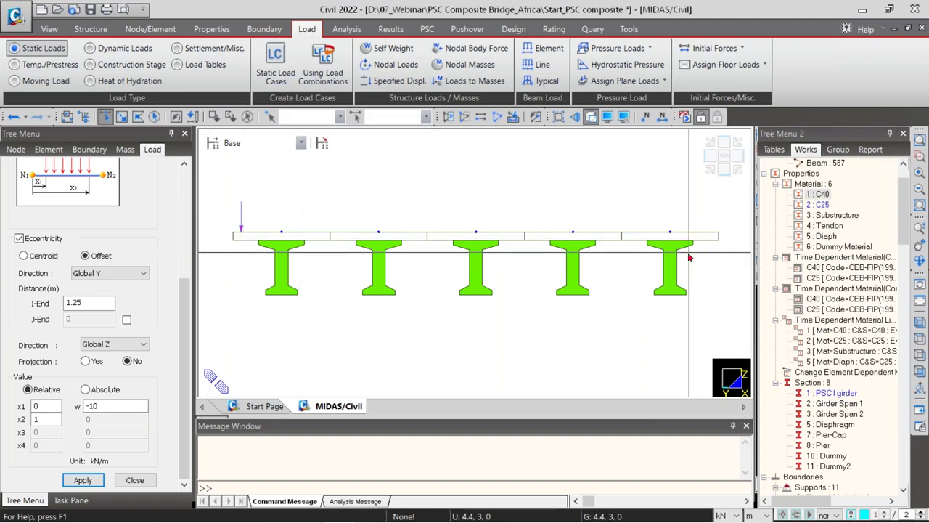
Step: Apply the same -10 kN/m barrier load to the opposite edge girder with an eccentricity of -1.25 m
left_click_drag(664, 214, 199, 129)
left_click(68, 305)
type("-")
left_click(83, 481)
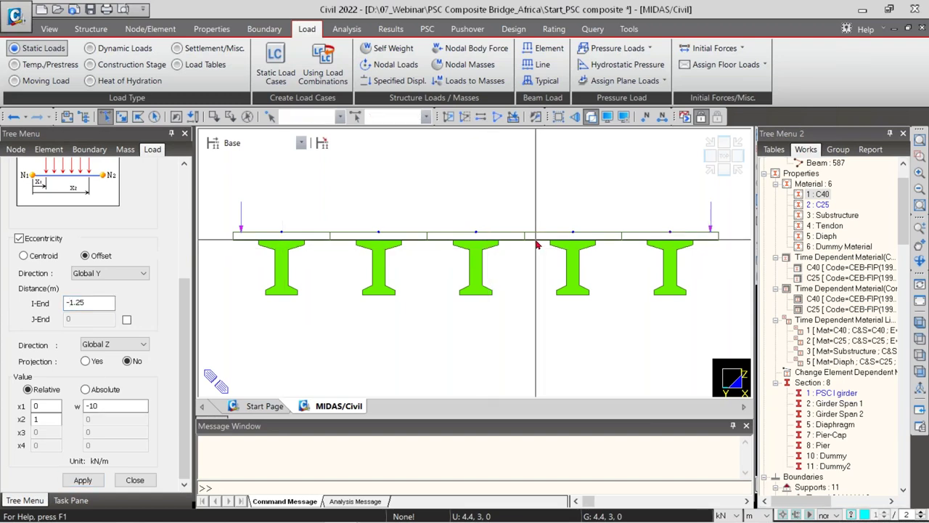
Step: Reactivate all elements and show the whole bridge with its barrier loads in a perspective view
middle_click_drag(535, 242, 525, 249, "ctrl")
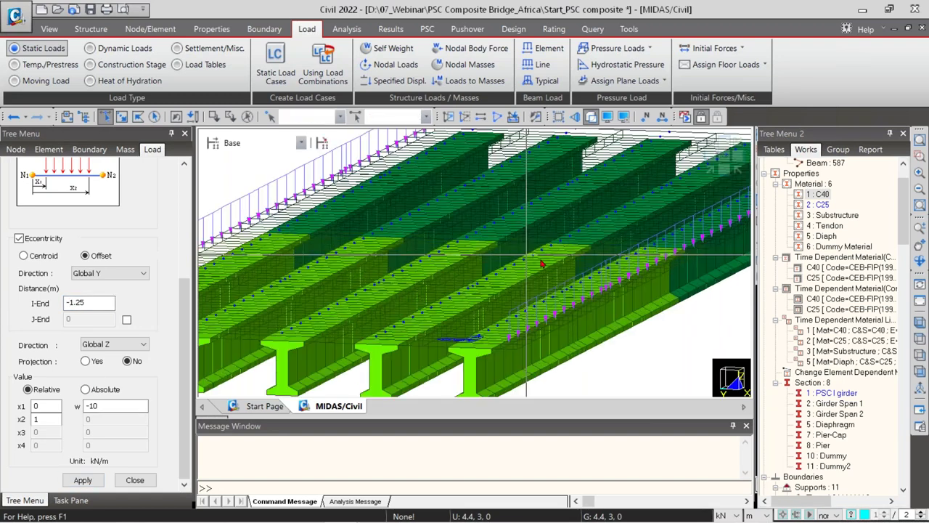
scroll(568, 299, "down", 5)
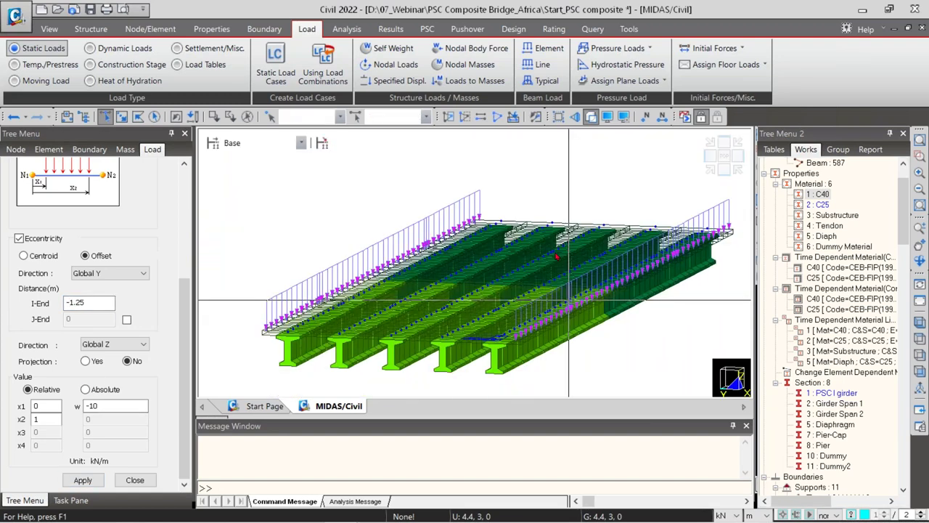
left_click(498, 116)
middle_click_drag(311, 334, 565, 339, "ctrl")
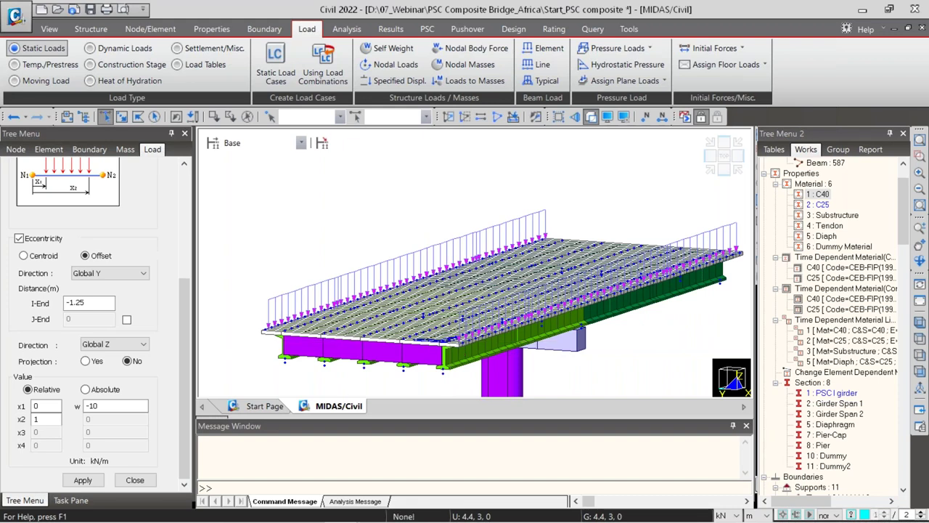
Step: Start a tendon prestress load with load case Prestress and load group Prestress
scroll(111, 228, "up", 5)
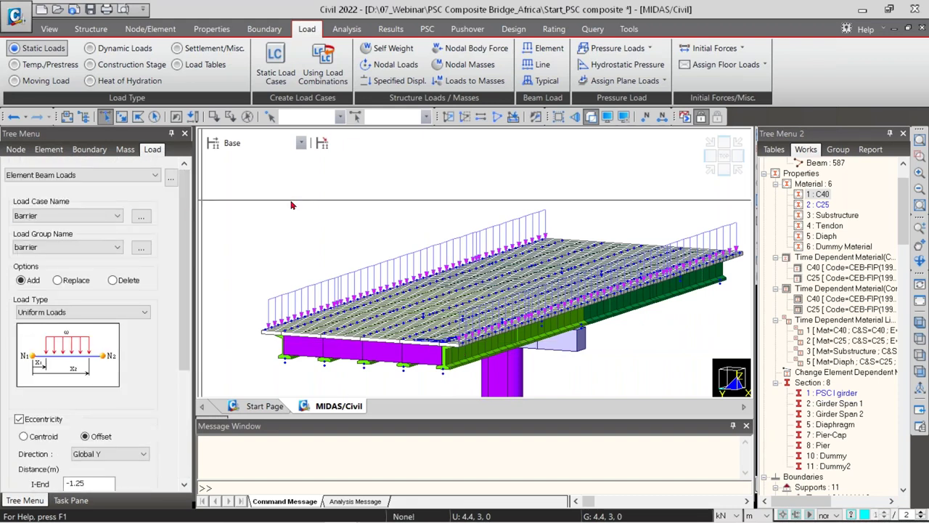
left_click(828, 150)
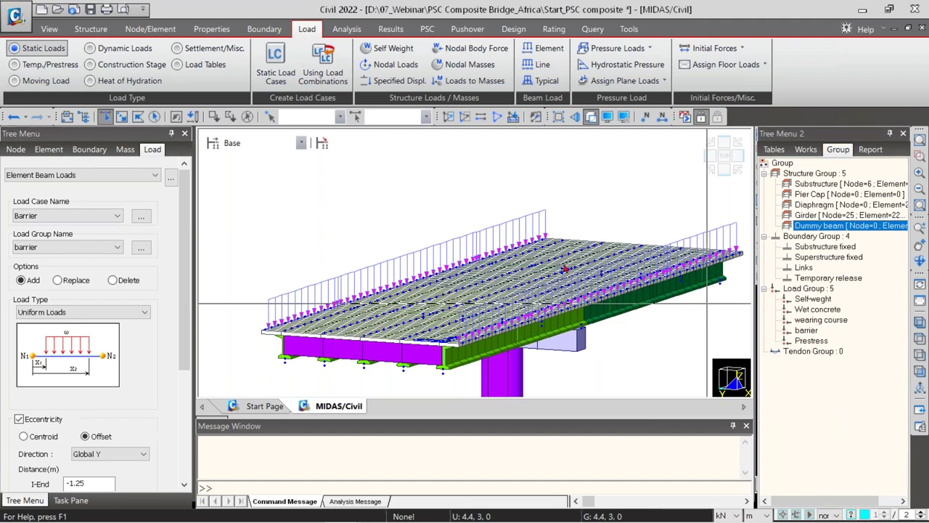
left_click(45, 65)
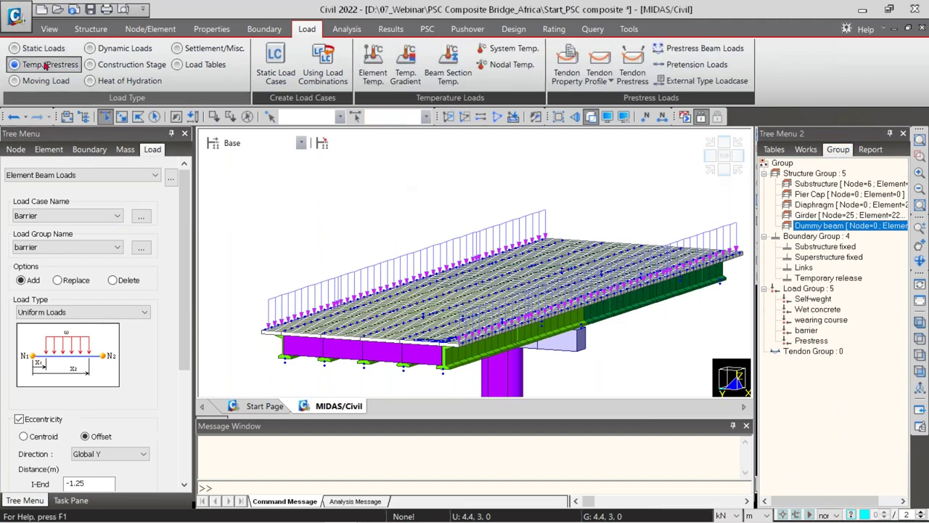
left_click(633, 69)
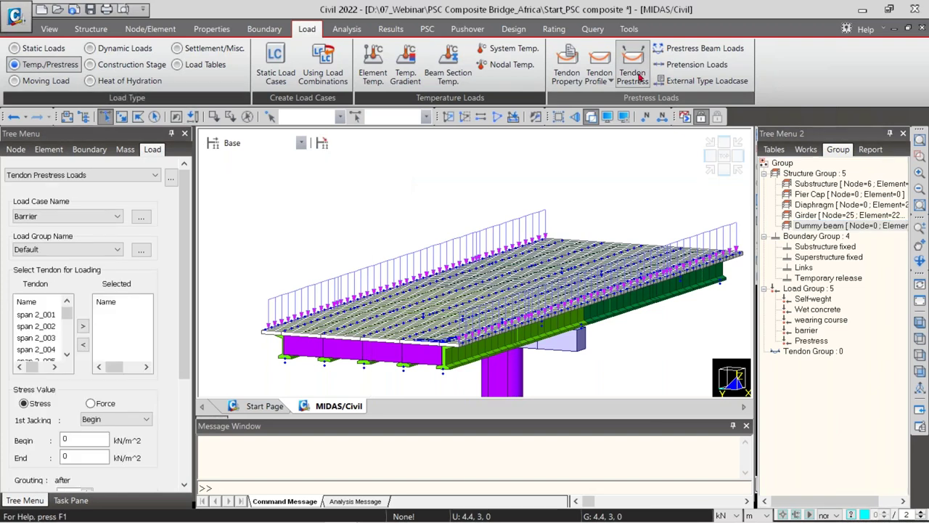
left_click(50, 216)
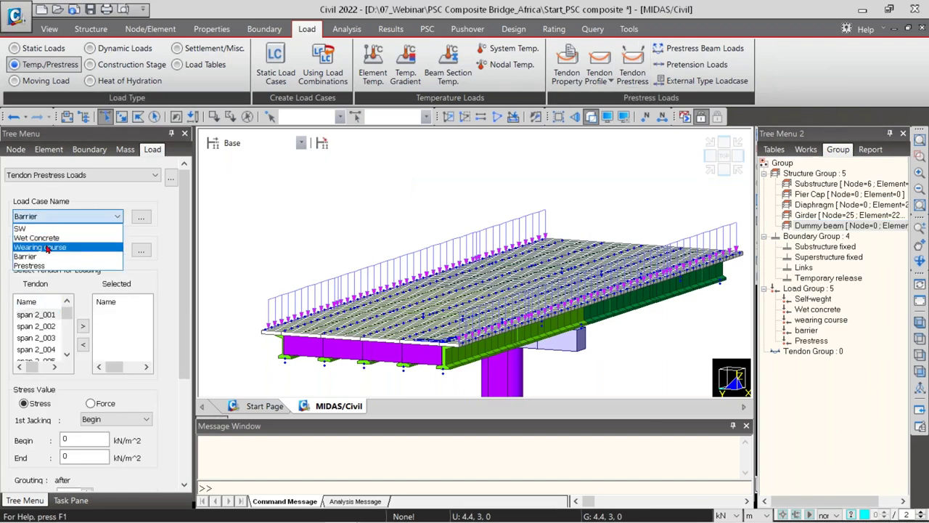
left_click(45, 267)
left_click(45, 249)
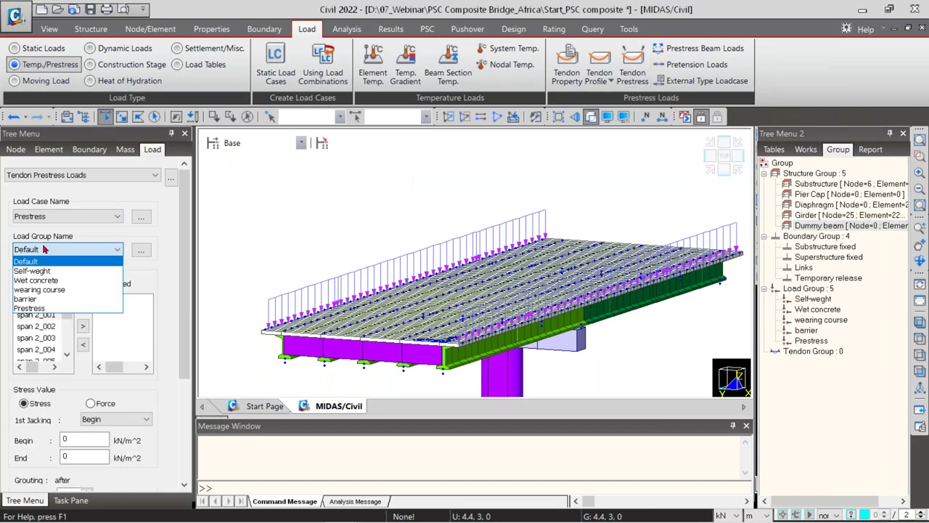
left_click(43, 309)
Step: Assign all available tendons, from span 2_001 through strand_048, to the prestress load
left_click(58, 316)
left_click_drag(67, 313, 67, 342)
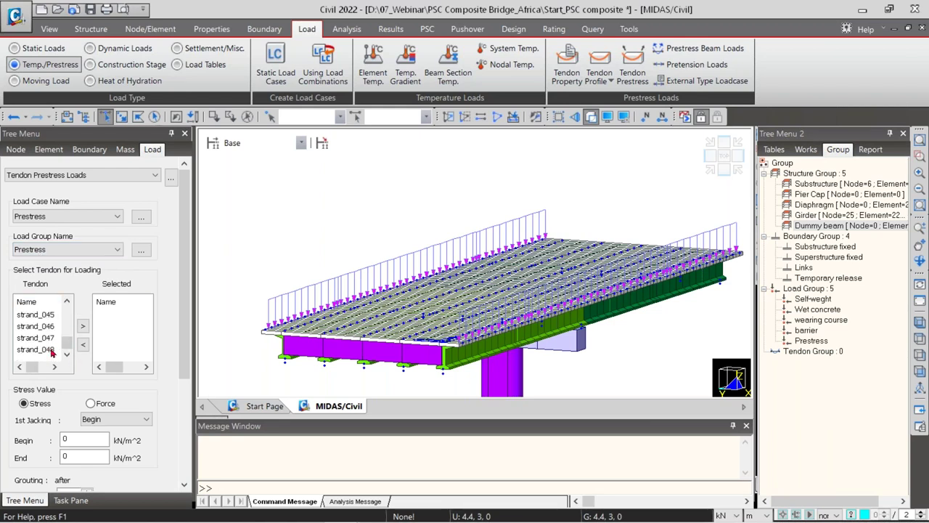
left_click(52, 351, "shift")
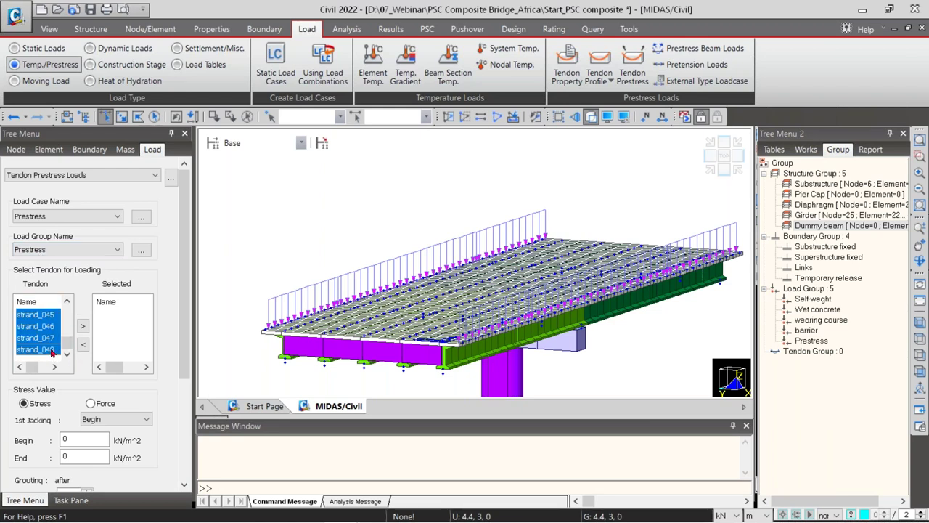
left_click(83, 326)
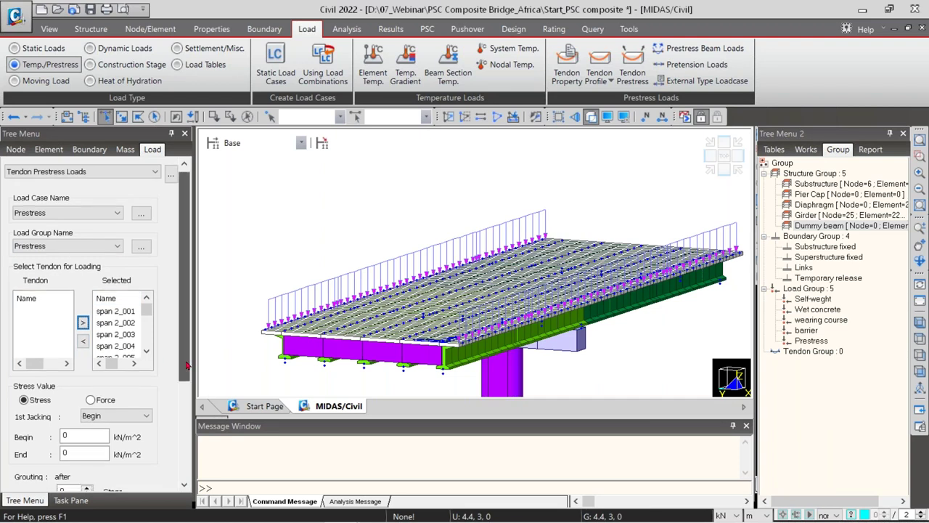
Step: Set the jacking stress at the beginning of the tendons to 1300000 kN/m^2
scroll(174, 353, "down", 5)
left_click(84, 276)
double_click(84, 278)
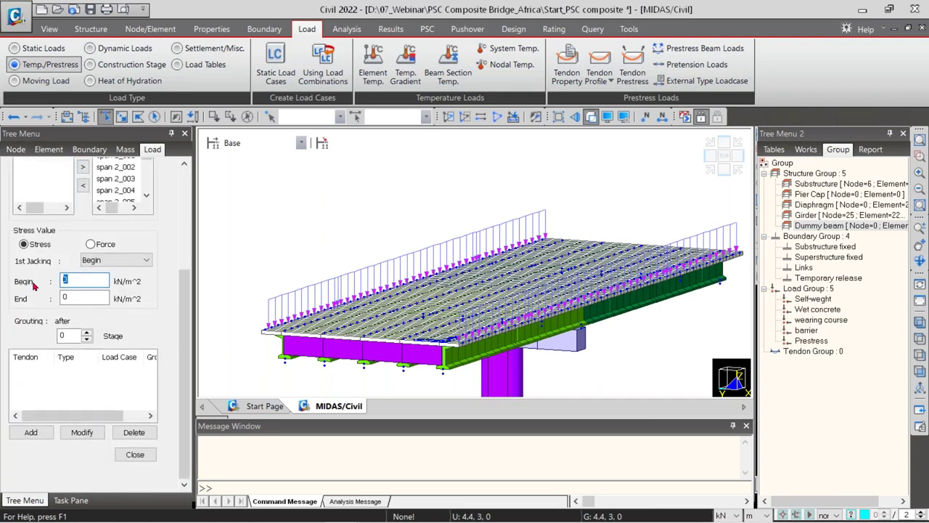
type("1300000")
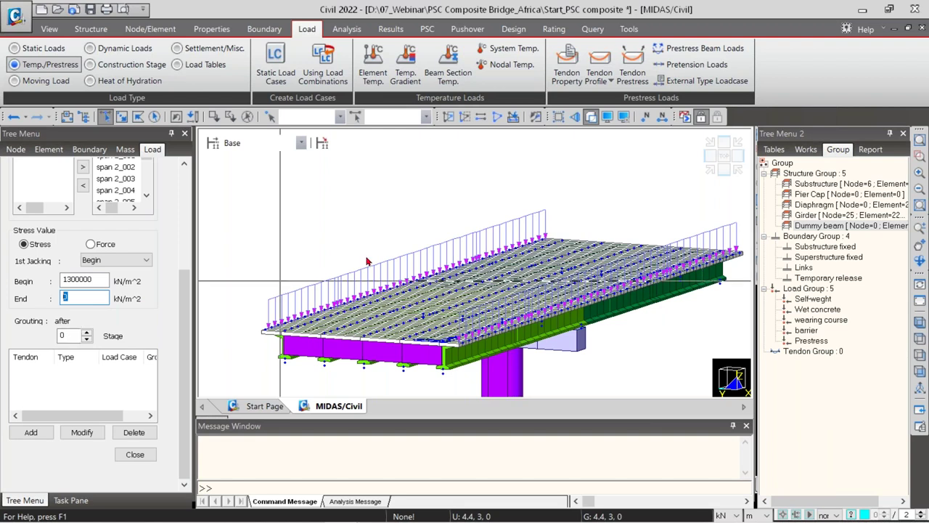
Step: Open the Tendon property definition and examine its tendon type, total area, duct diameter and relaxation coefficient options
left_click(567, 60)
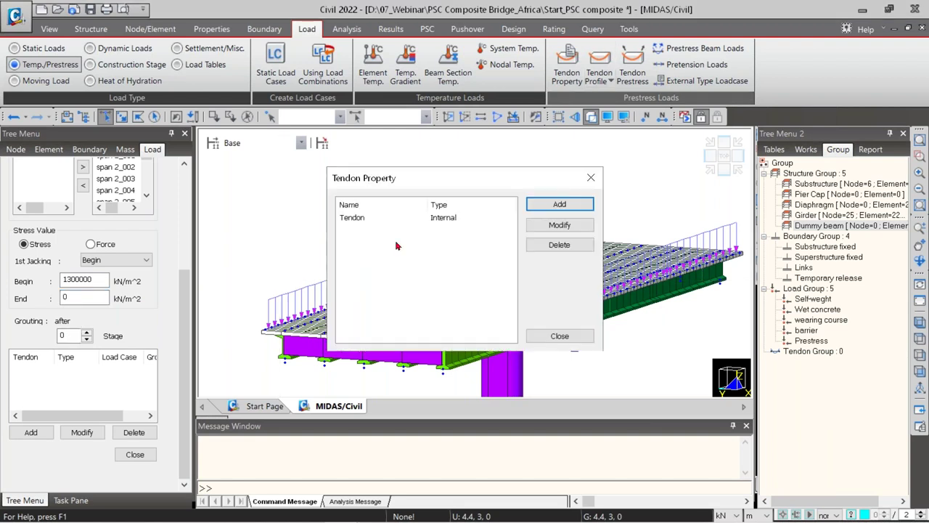
left_click(559, 203)
left_click(533, 147)
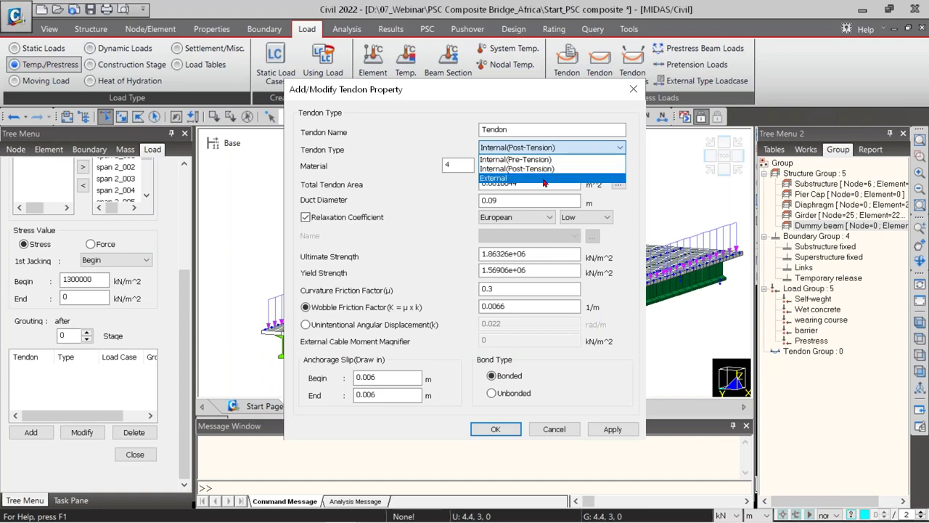
left_click(436, 144)
left_click_drag(522, 182, 461, 182)
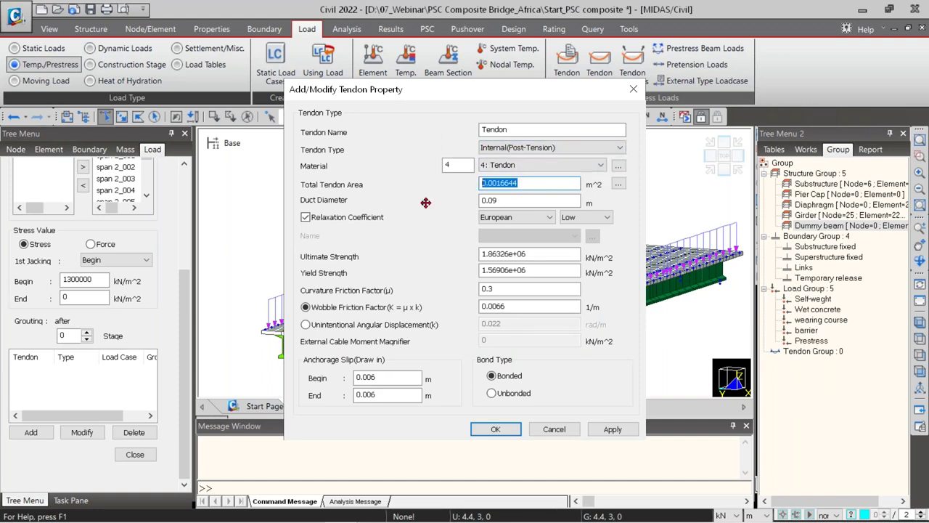
left_click_drag(507, 201, 444, 204)
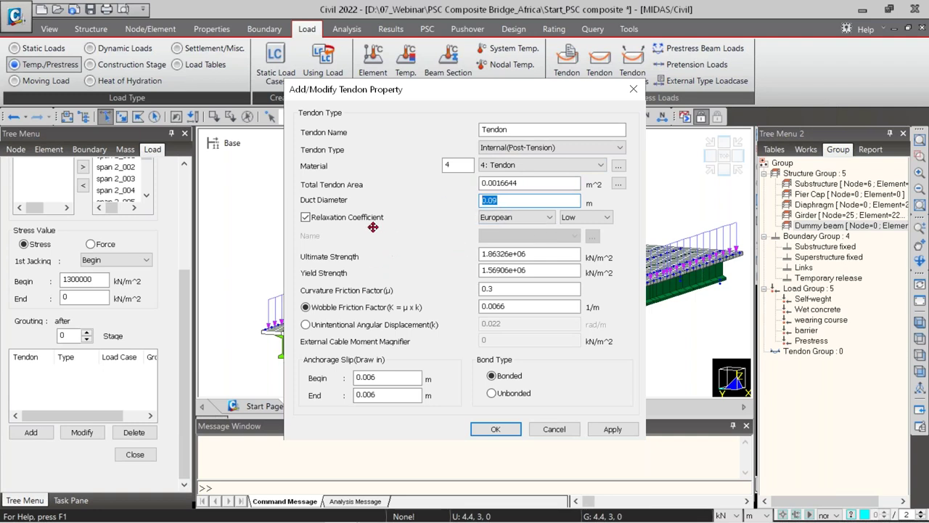
left_click(511, 217)
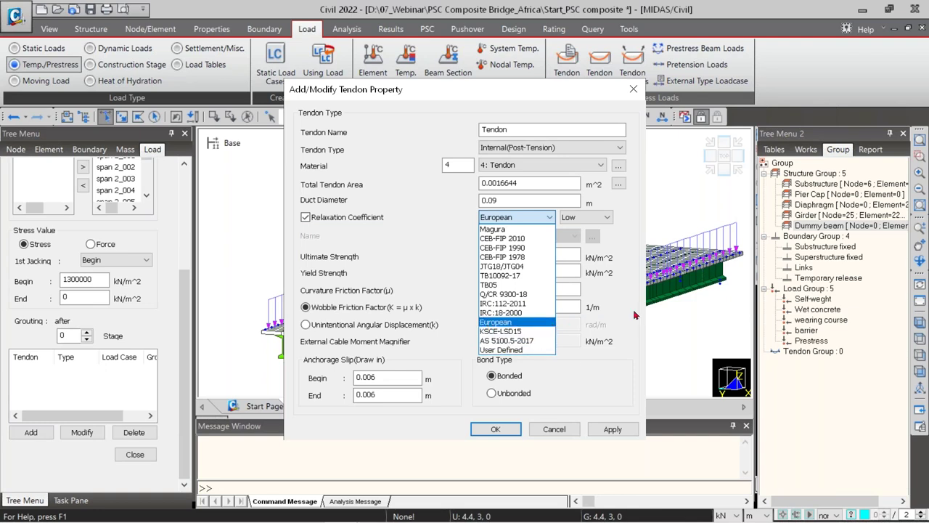
left_click(635, 226)
left_click(604, 217)
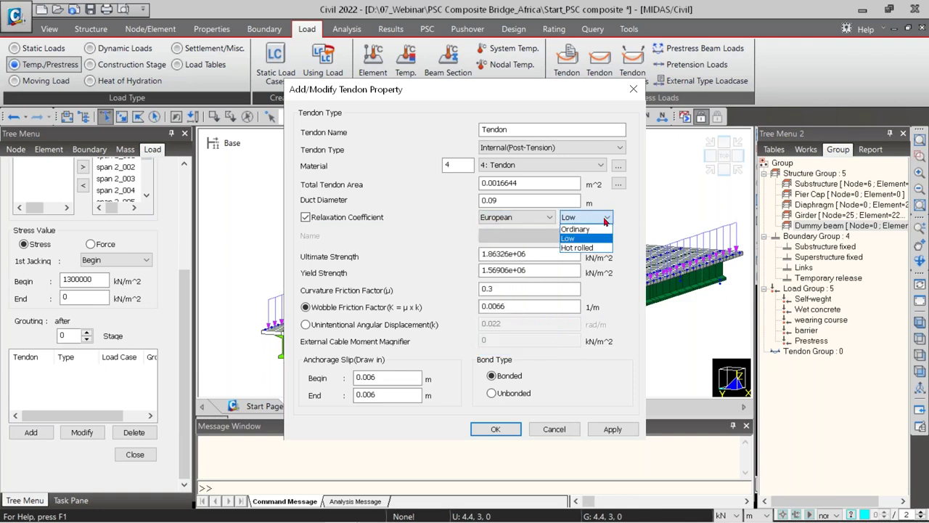
left_click(604, 238)
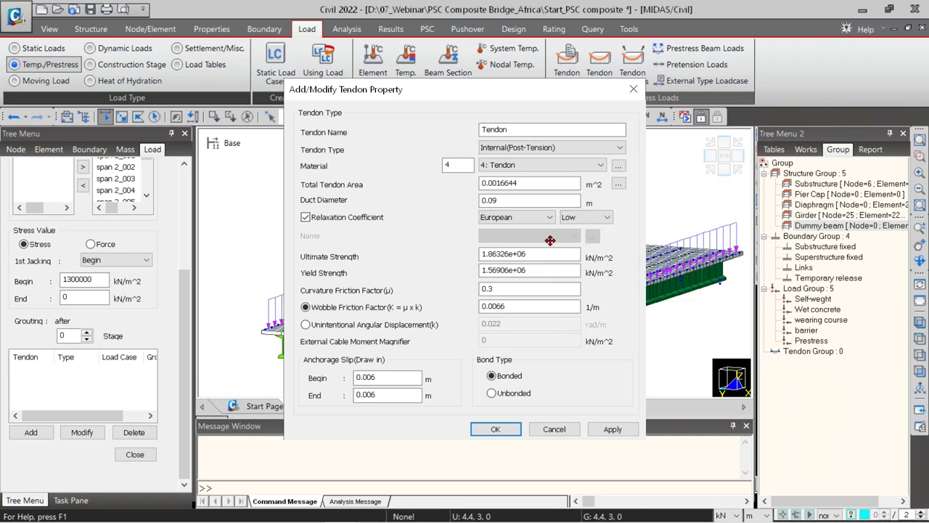
Step: Try the CEB-FIP 1990 relaxation coefficient with rho1000 of 75%, and restore the European code with Low relaxation
left_click(526, 217)
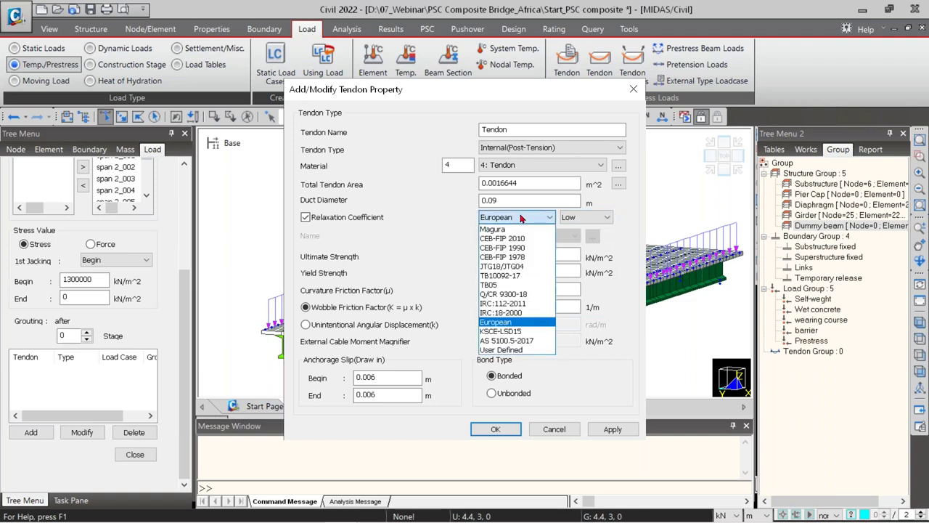
left_click(521, 249)
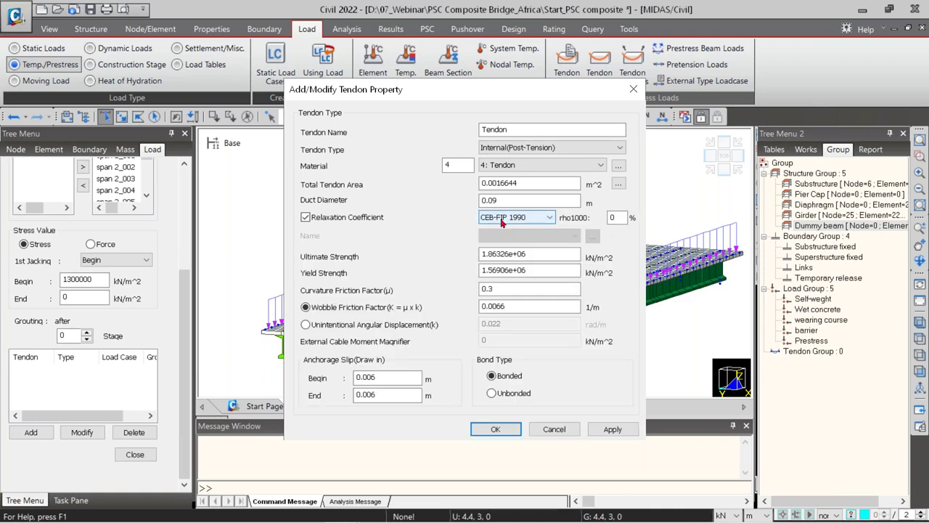
key("Tab")
type("75")
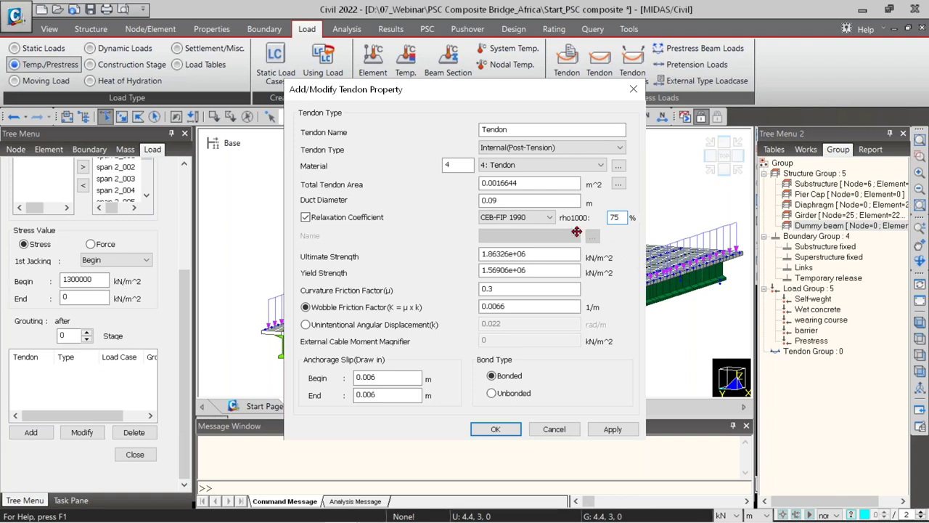
left_click(526, 219)
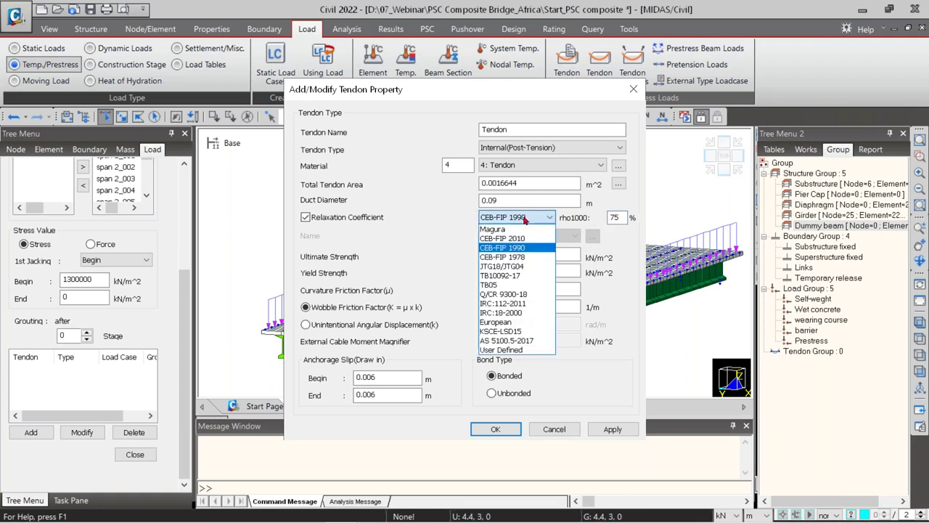
left_click(515, 323)
left_click(581, 219)
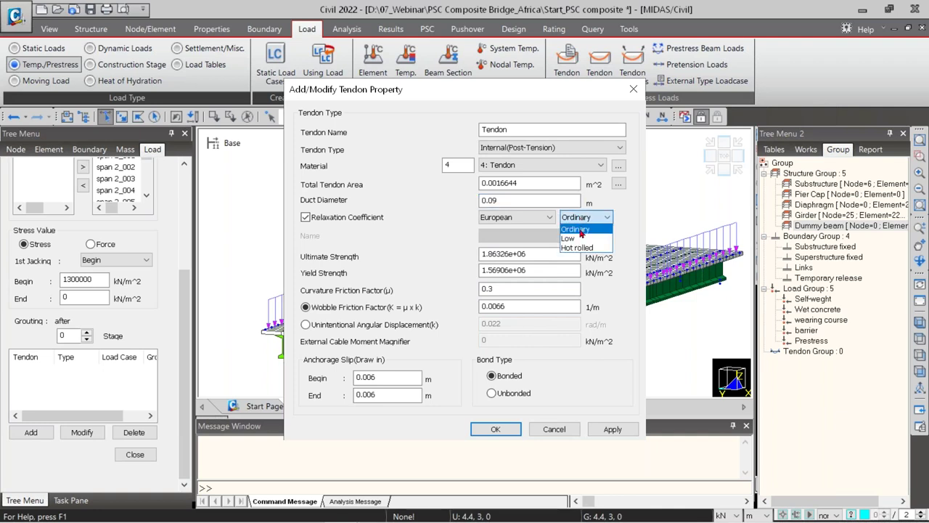
left_click(581, 236)
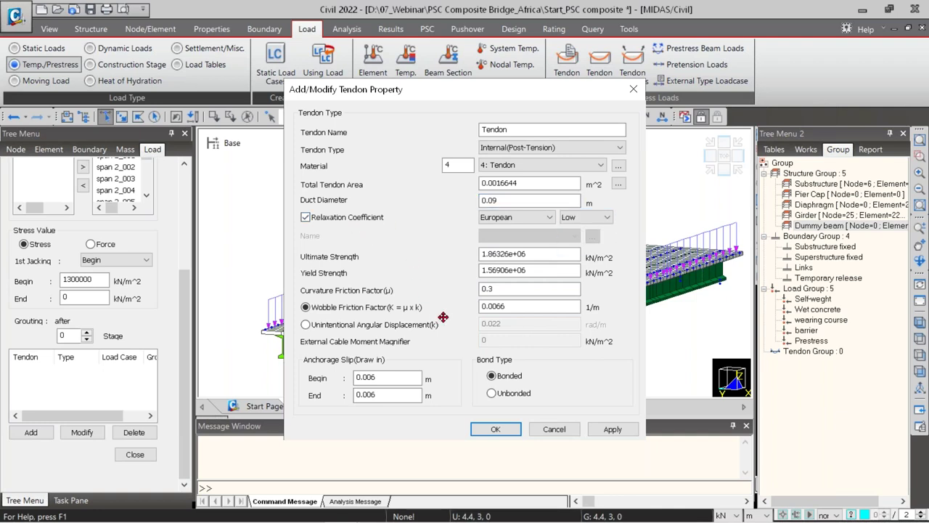
Step: Review the tendon's curvature friction factor and anchorage slip, and close the tendon property definition
double_click(519, 289)
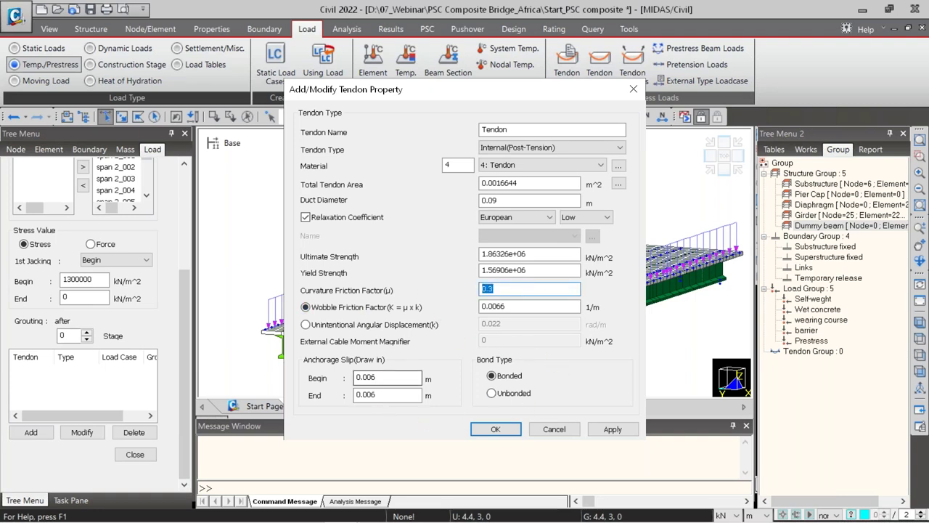
double_click(375, 372)
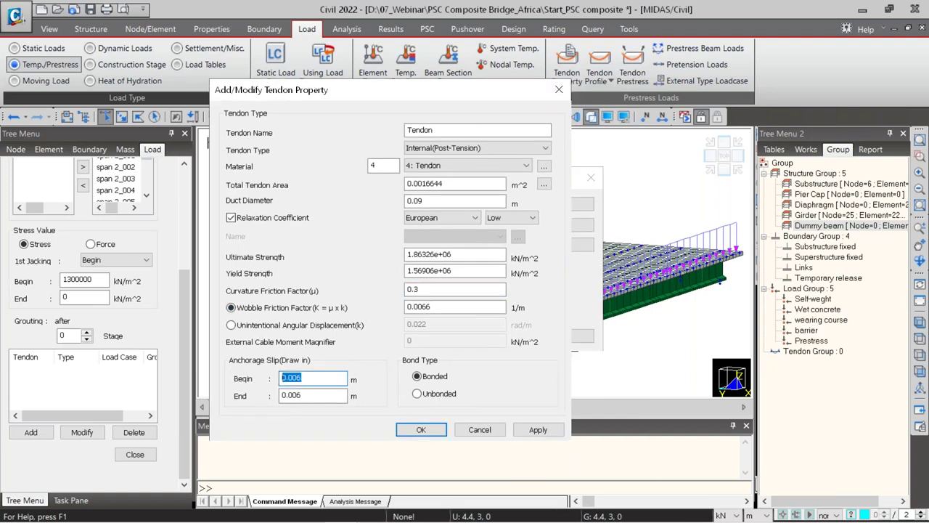
left_click_drag(369, 365, 441, 364)
left_click(537, 433)
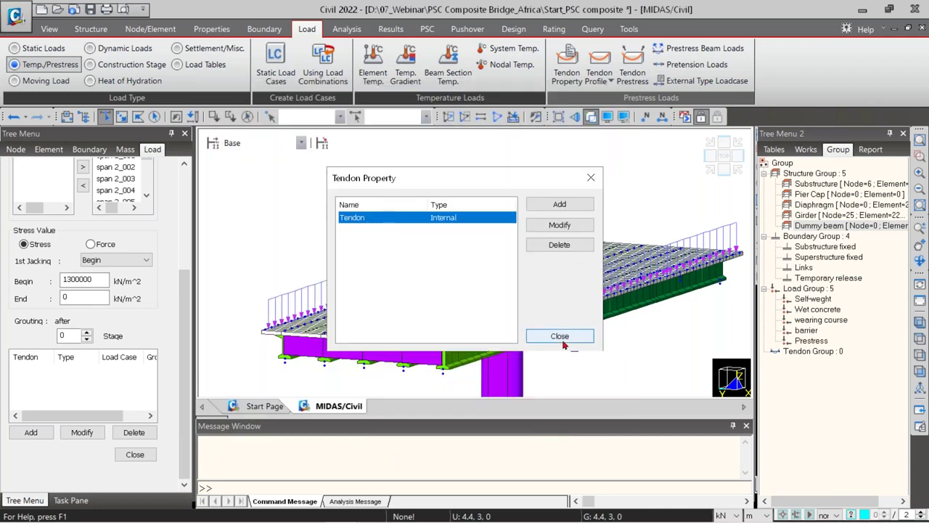
left_click(560, 338)
left_click(561, 338)
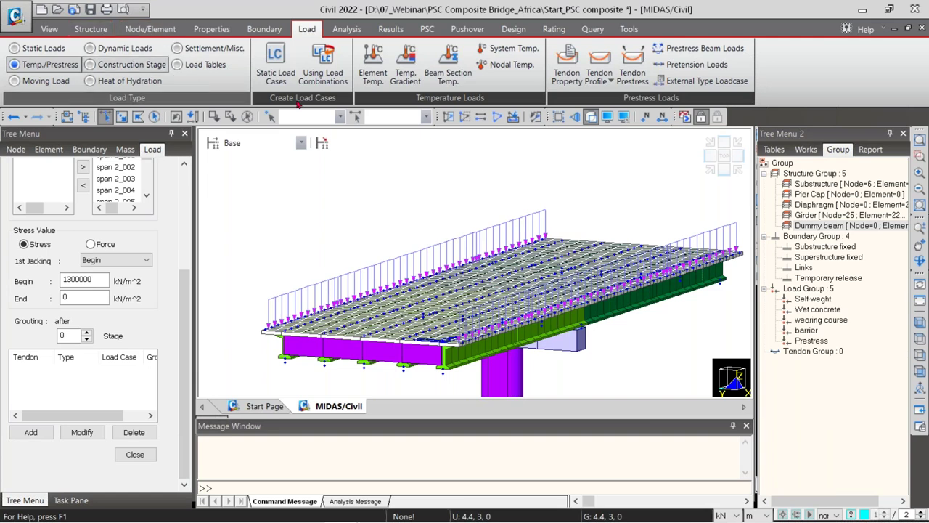
Step: Inspect the tendon profile of span 2_008, including its coordinates and reference axis, and close the profile list
left_click(600, 58)
key("Escape")
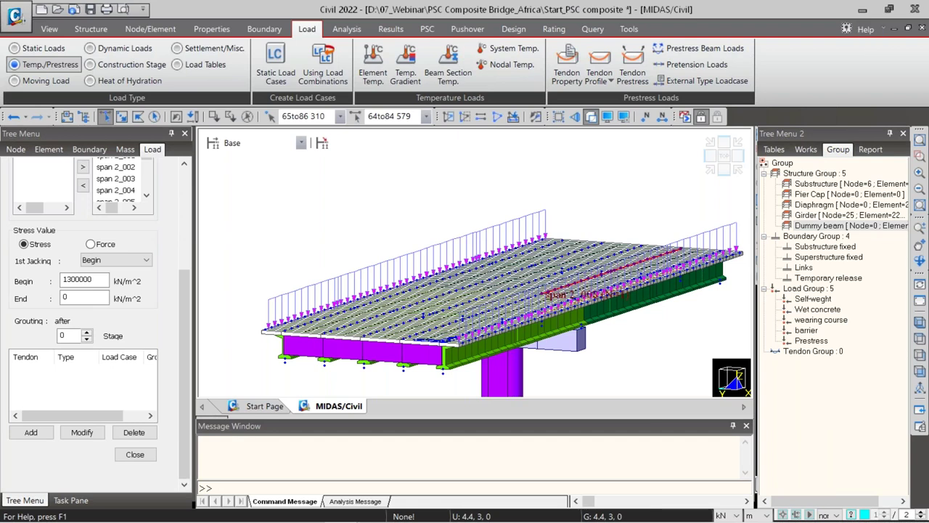
left_click_drag(260, 24, 615, 22)
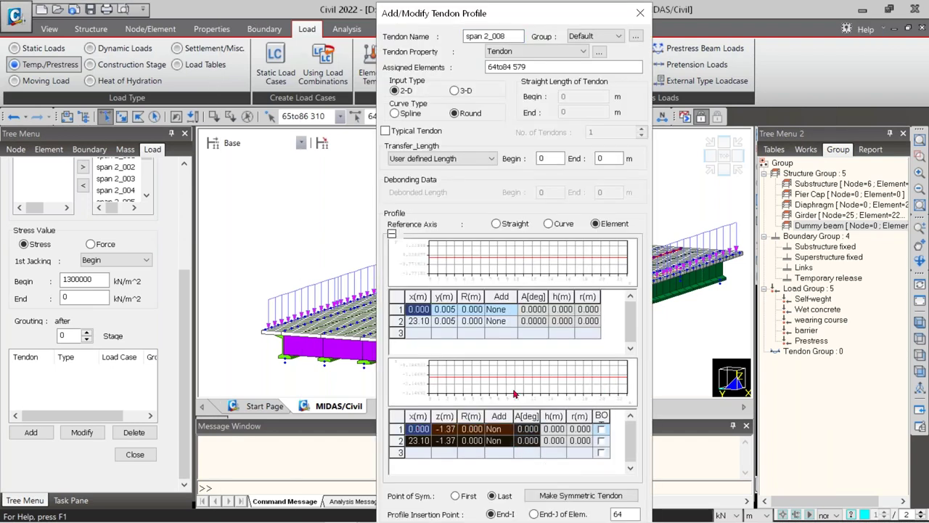
left_click(639, 14)
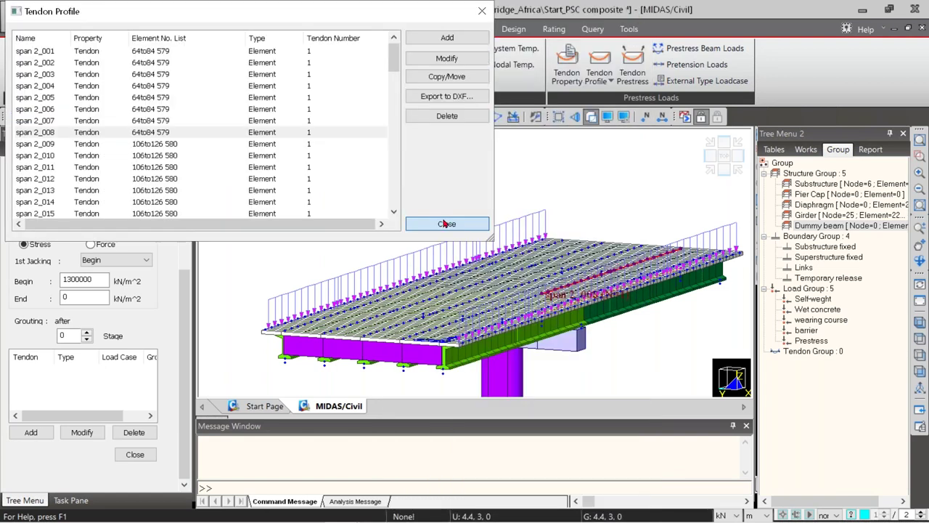
left_click(443, 221)
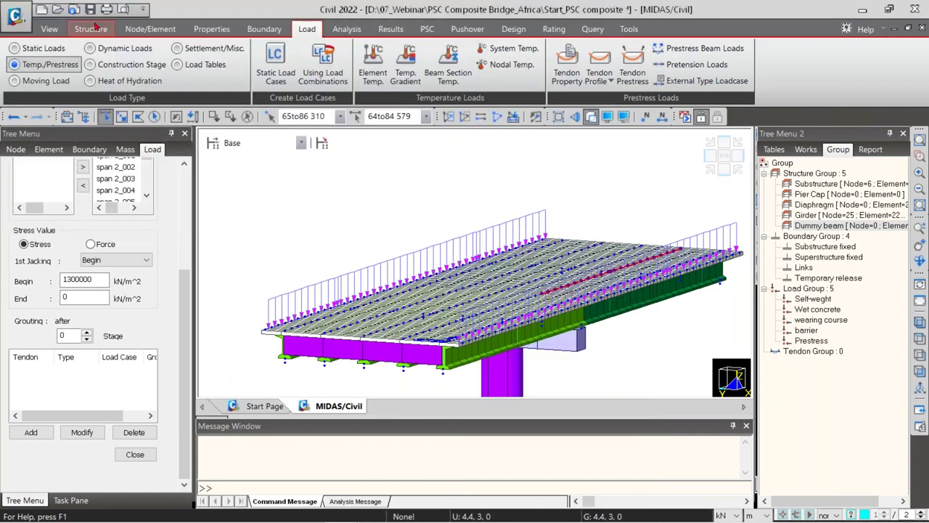
Step: Open the Tendon Template for elements 64to84 579 and auto-generate strands from the UK-M M1 section with origin point 1, 0.000
left_click(91, 29)
left_click(528, 47)
left_click(544, 118)
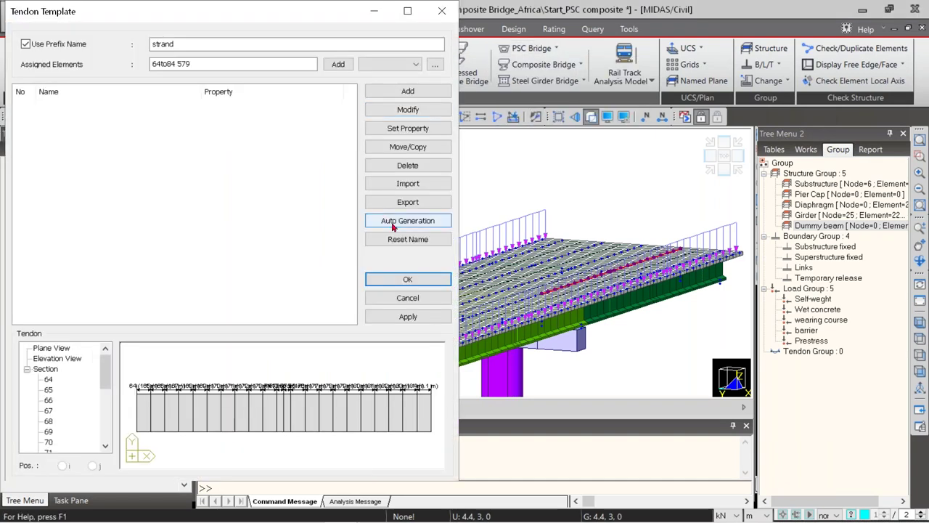
left_click(392, 222)
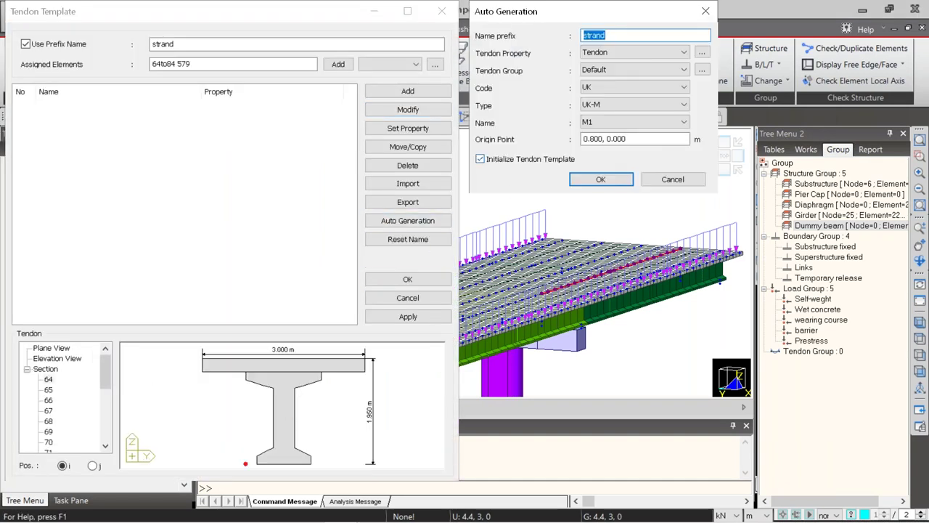
double_click(594, 139)
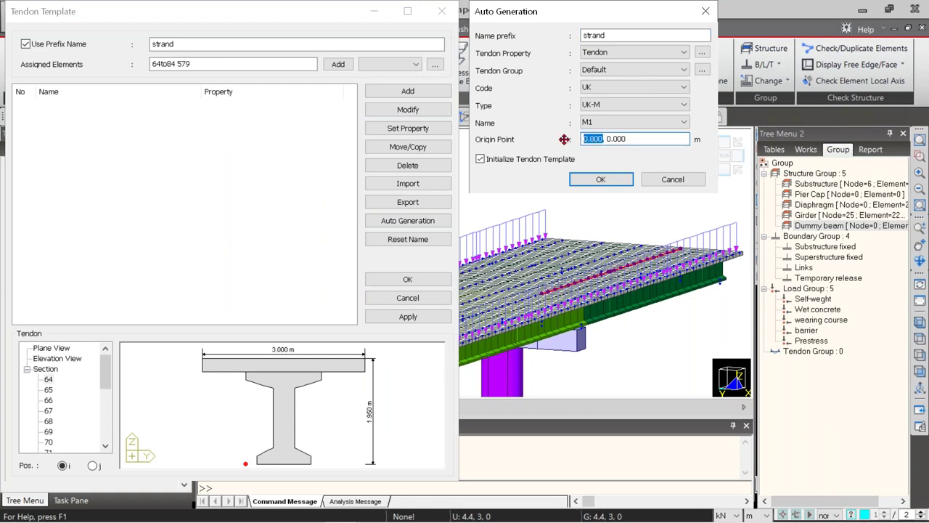
type("1")
left_click(604, 180)
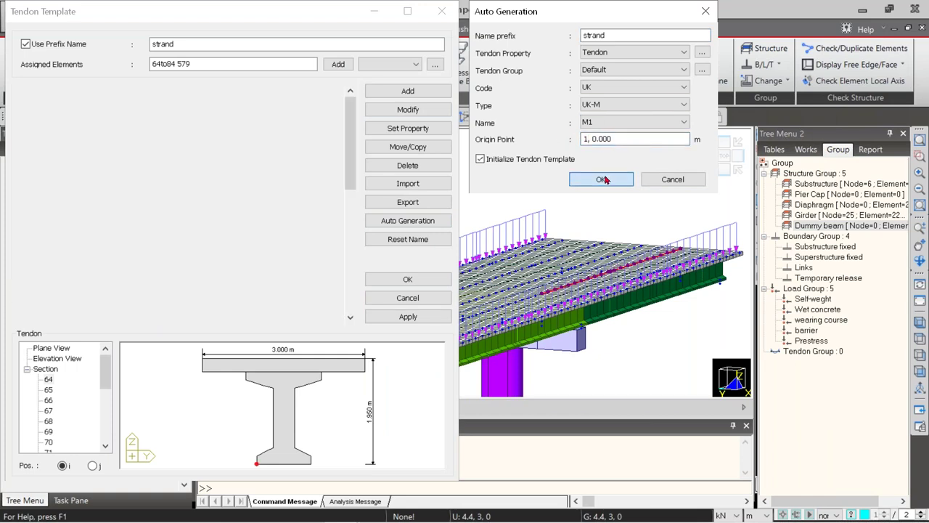
Step: Delete the upper and lower strand rows in the girder web, keeping only one middle row, and select one remaining web strand
scroll(326, 457, "up", 3)
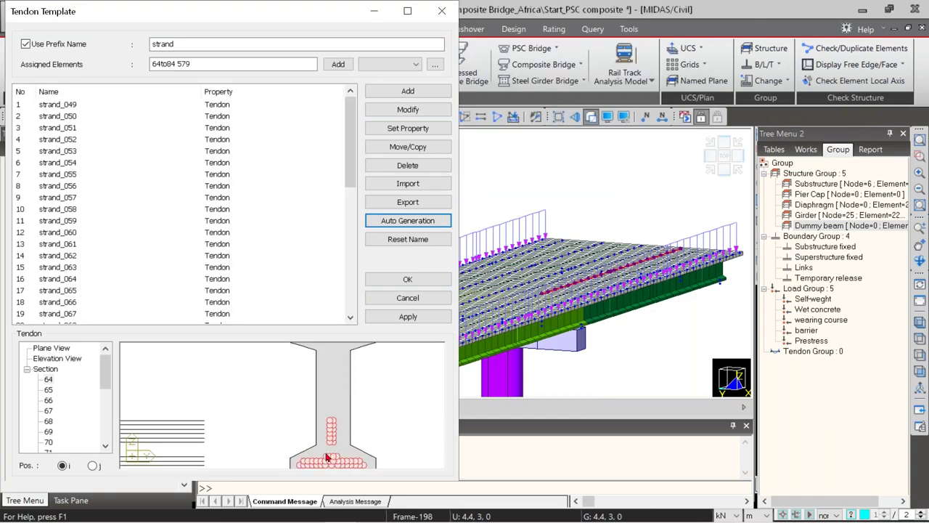
scroll(327, 457, "down", 1)
scroll(326, 434, "up", 3)
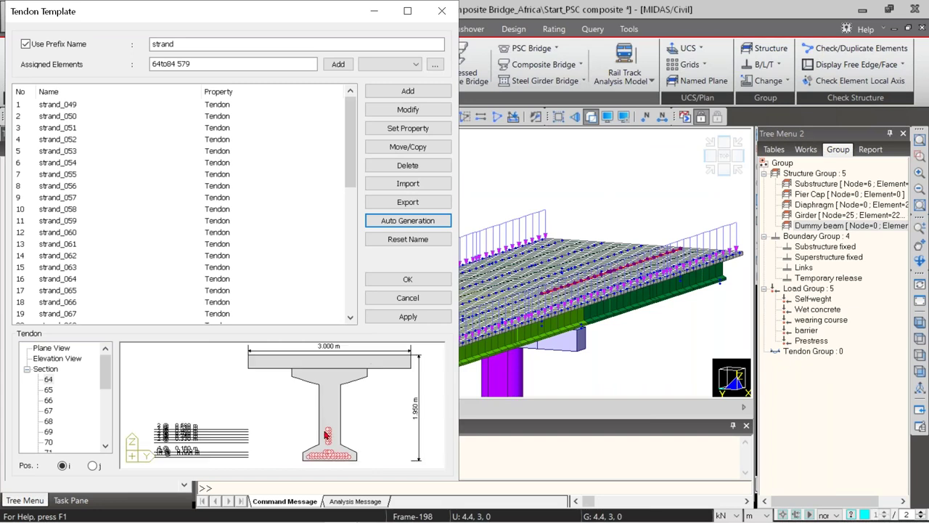
left_click_drag(307, 371, 346, 409)
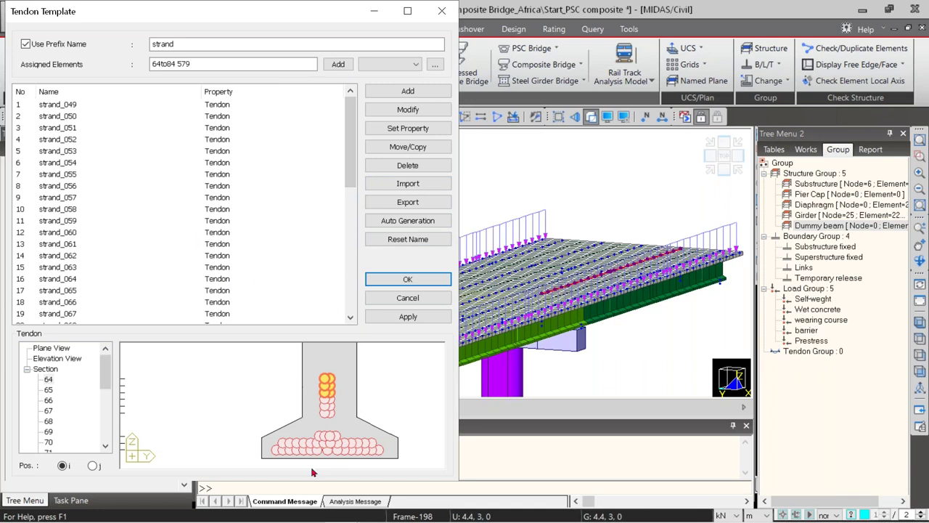
left_click(395, 165)
left_click_drag(314, 404, 356, 433)
left_click(417, 167)
left_click(326, 399)
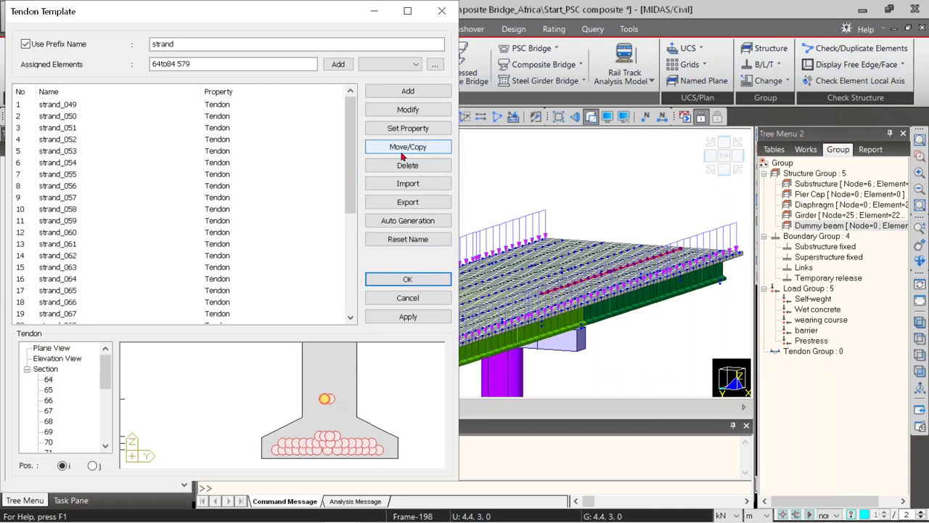
scroll(319, 443, "down", 2)
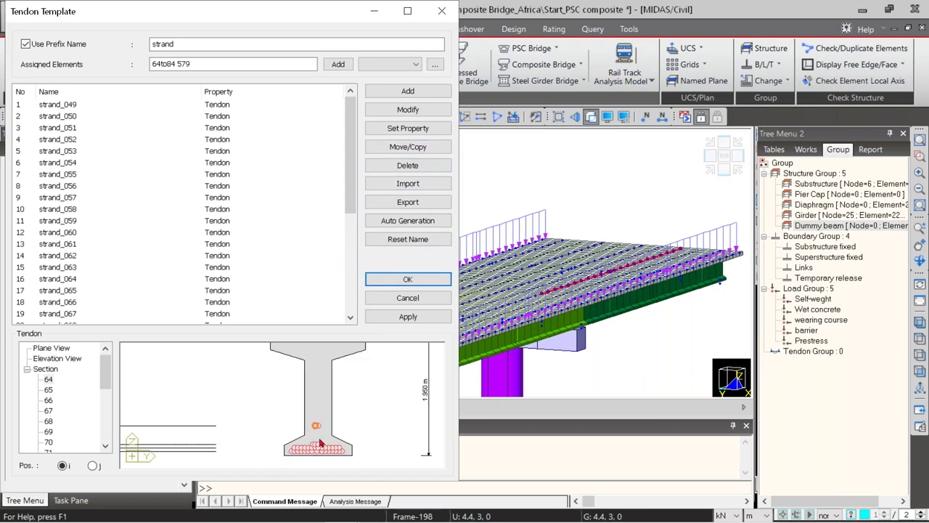
scroll(353, 422, "down", 3)
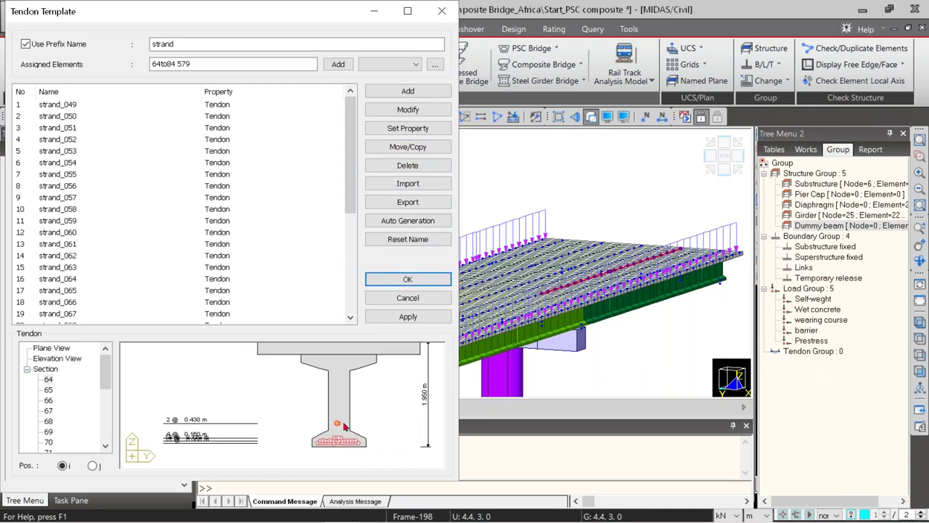
Step: Try the Curved 3 and Curved 4 plan shapes for a new template tendon, and close the tendon template without saving
left_click(405, 219)
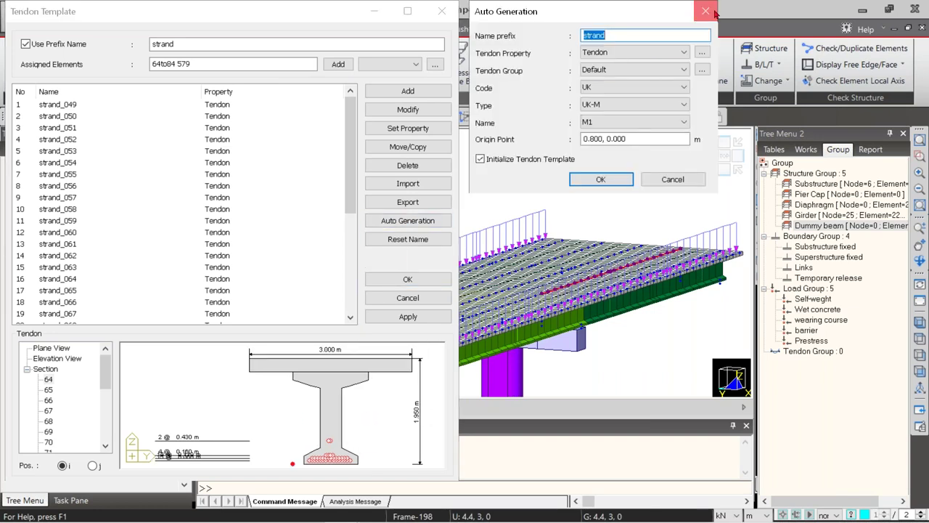
left_click(705, 11)
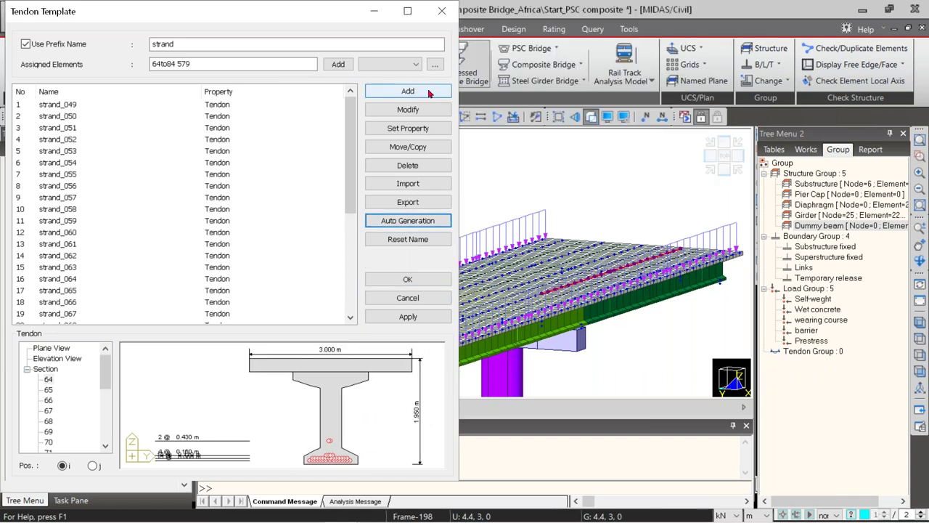
left_click(427, 91)
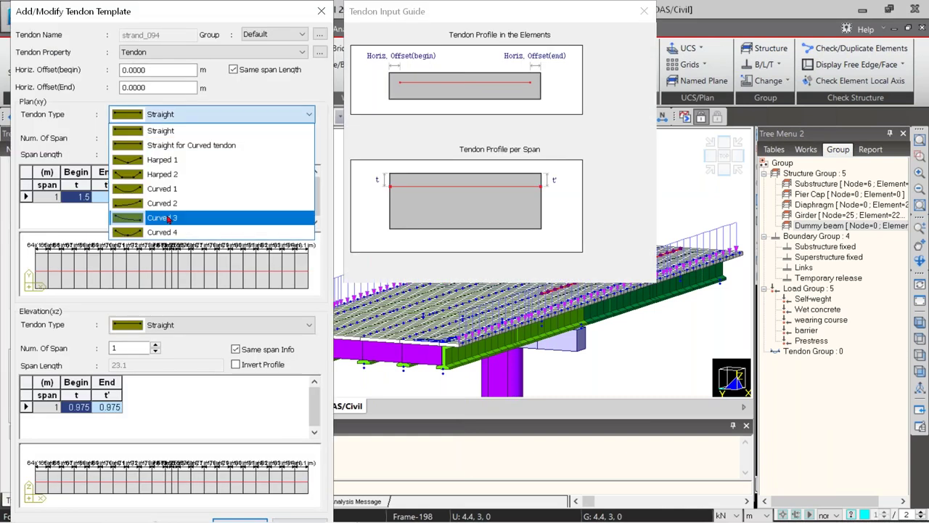
left_click(162, 217)
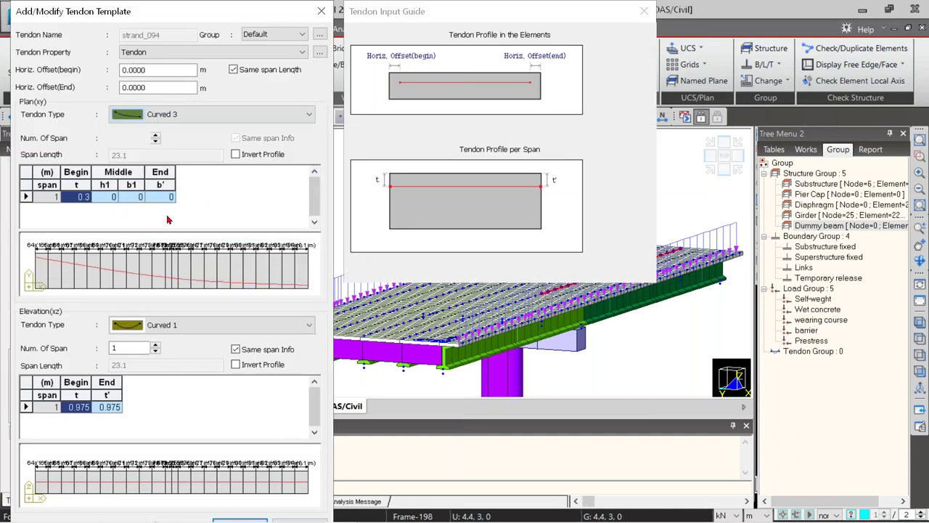
left_click(212, 116)
left_click(190, 232)
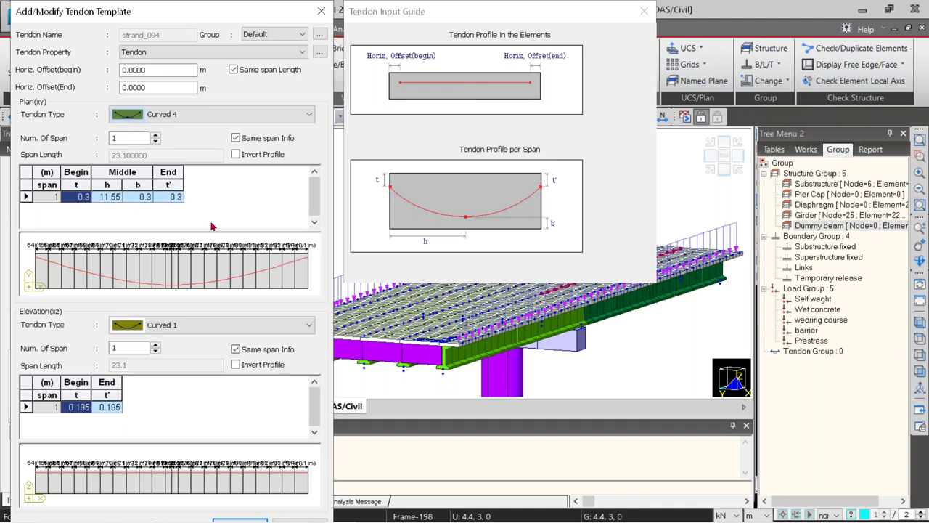
left_click(315, 14)
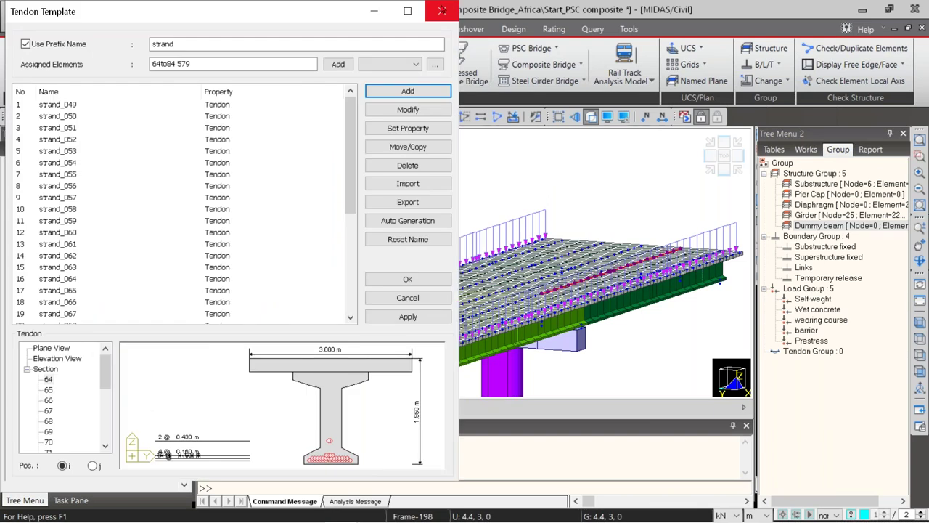
left_click(442, 10)
Step: Open the Tendon Profile Generator and load the drawing file tendon profile.dxf
left_click(629, 28)
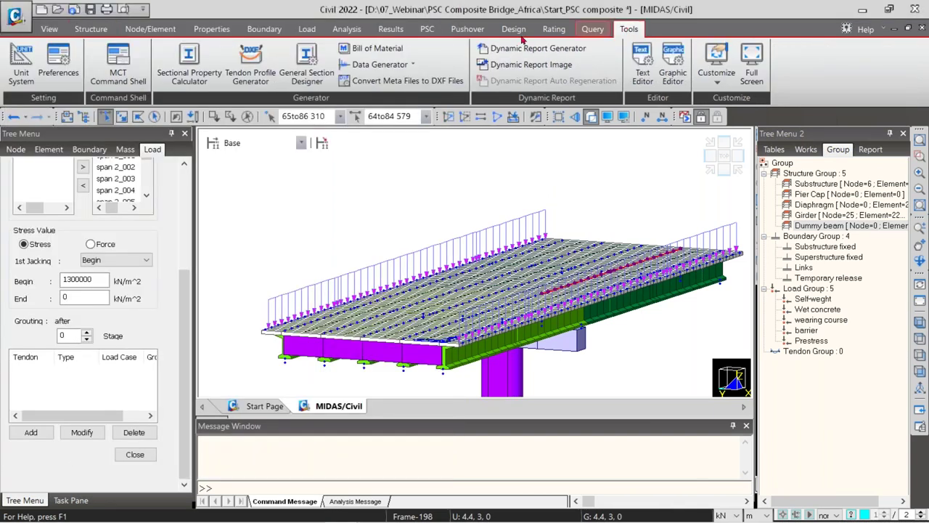
left_click(254, 77)
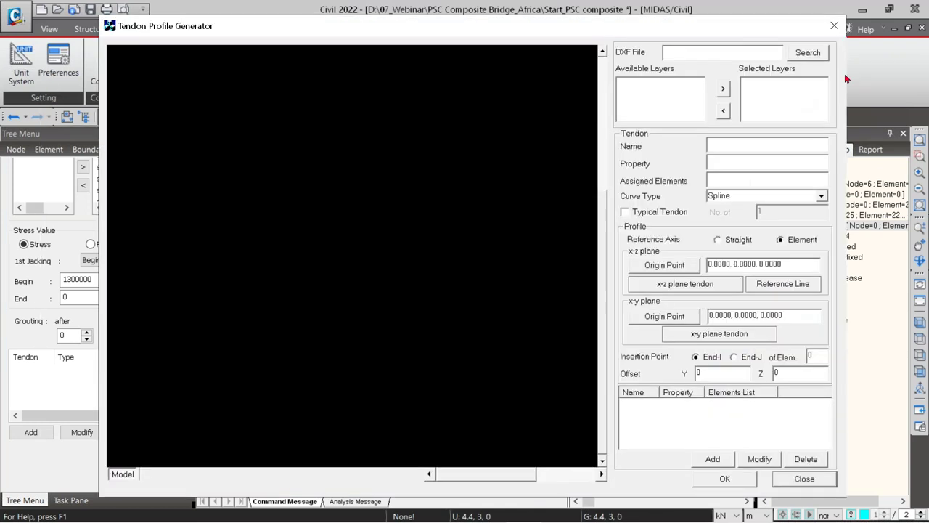
left_click(807, 54)
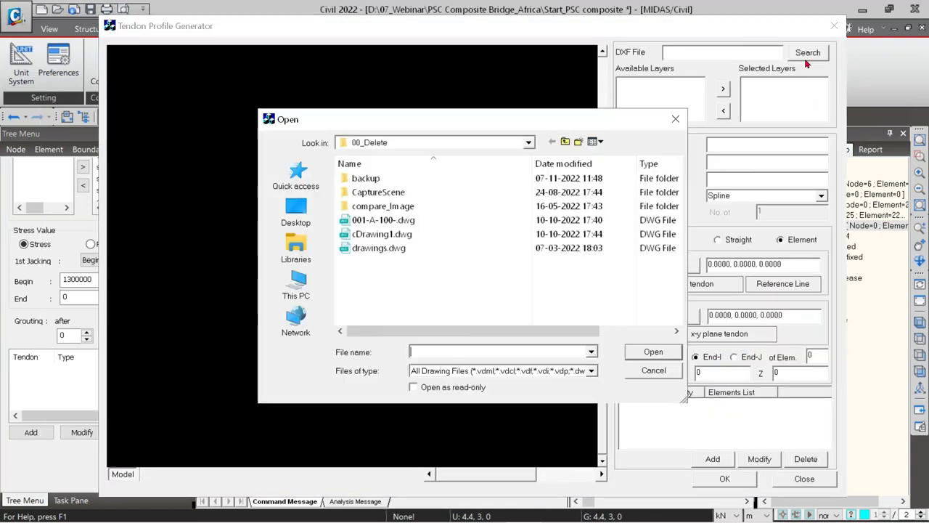
scroll(389, 305, "down", 3)
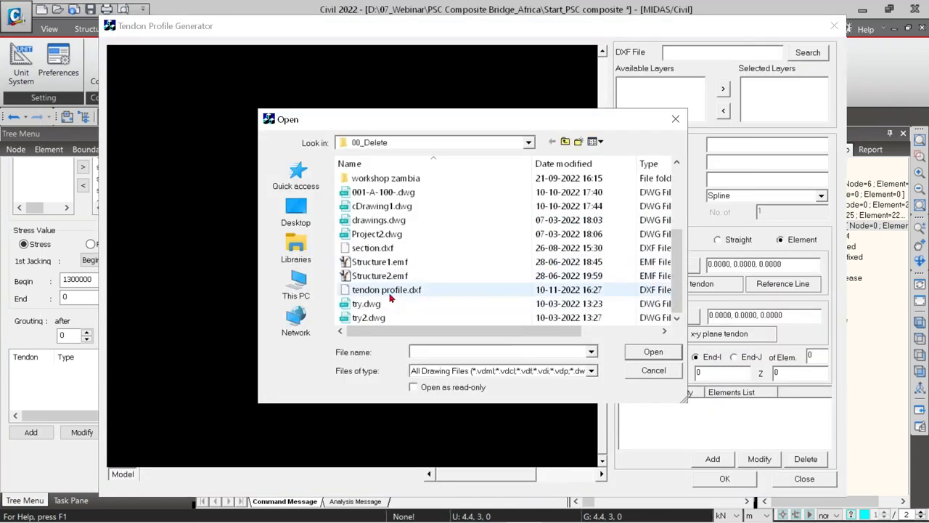
left_click(390, 293)
double_click(390, 294)
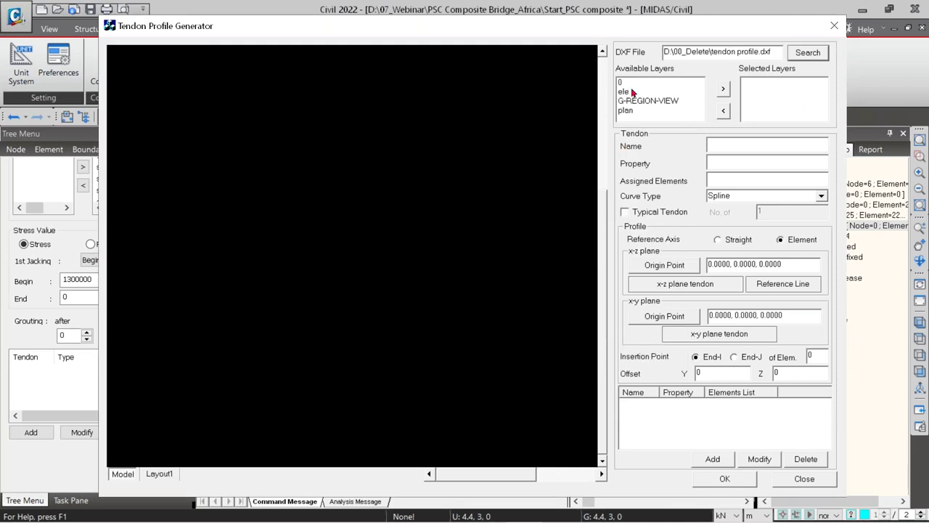
Step: Add the ele and plan layers to the selected layers, inspect the tendon curves, and close the Tendon Profile Generator
left_click(697, 92)
left_click(722, 90)
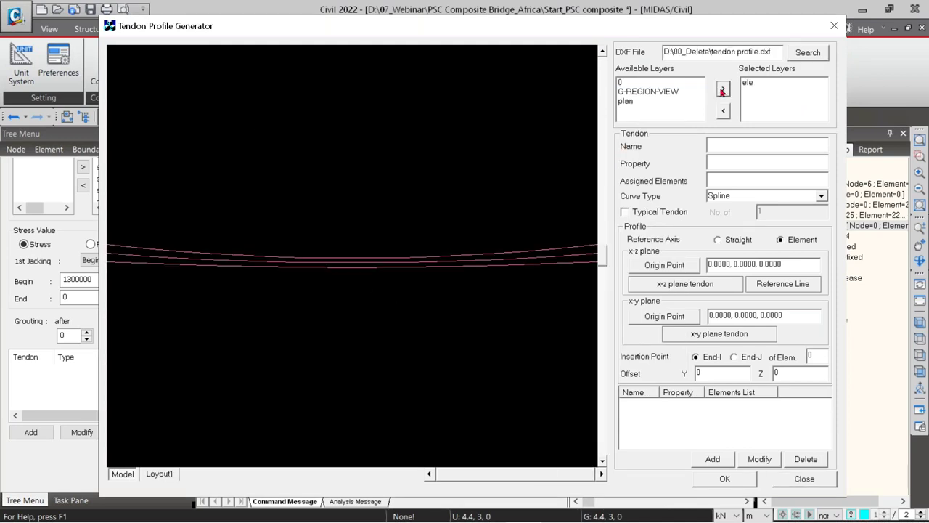
left_click(625, 101)
left_click(723, 89)
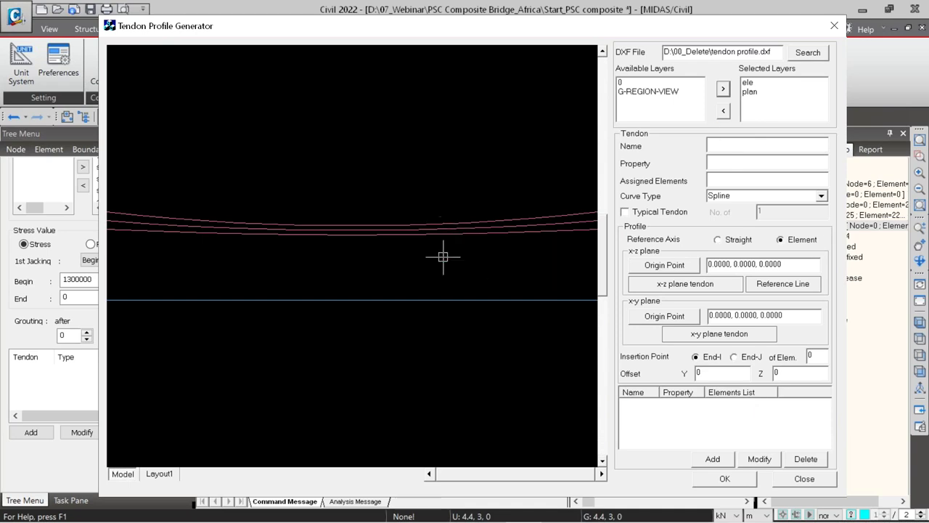
left_click(829, 31)
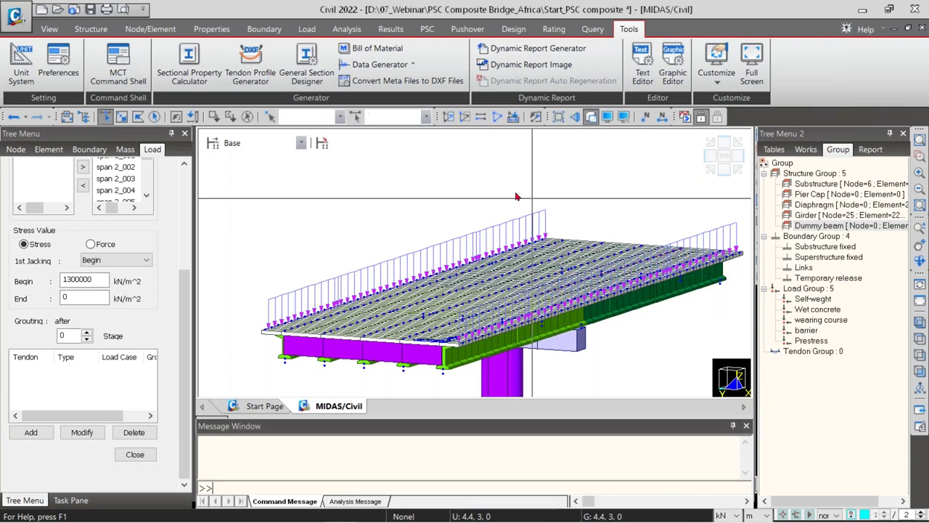
Step: Start defining construction stages for the bridge and add a new stage named CS1
scroll(445, 240, "up", 3)
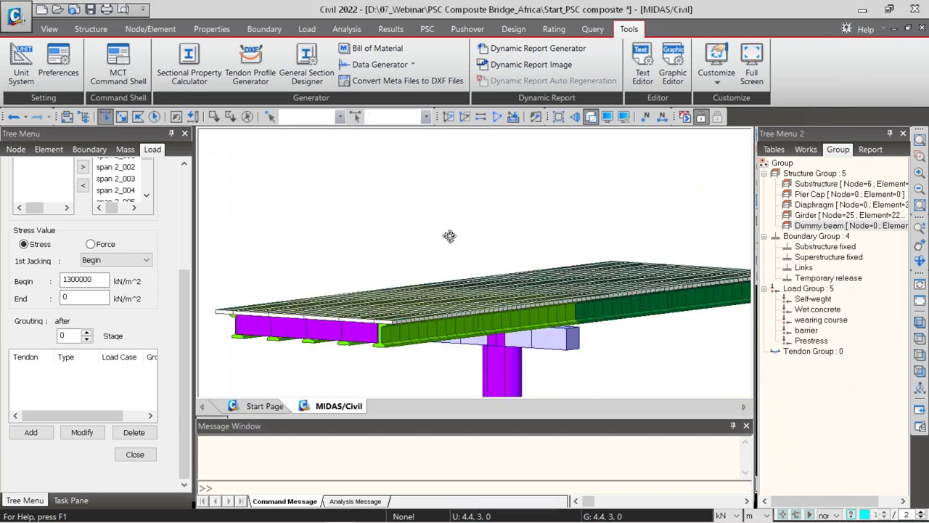
scroll(450, 250, "down", 3)
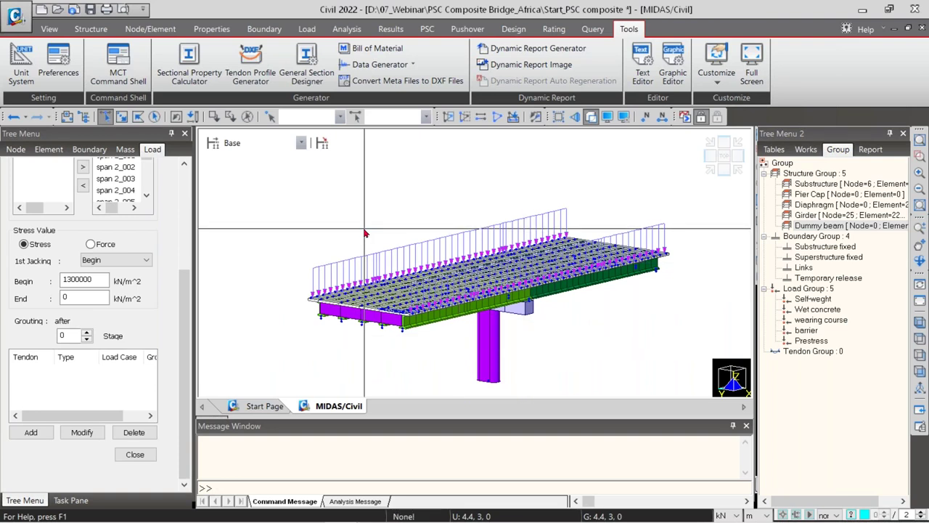
left_click(304, 28)
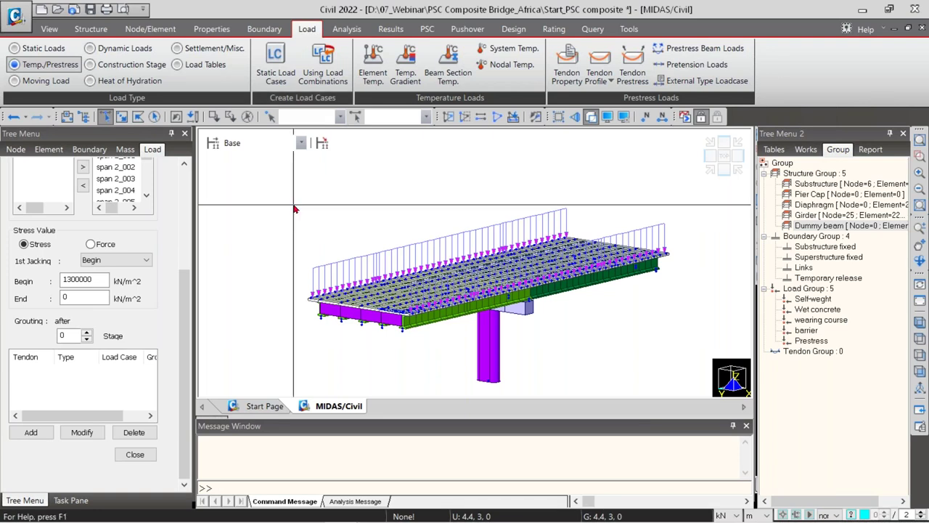
left_click(120, 65)
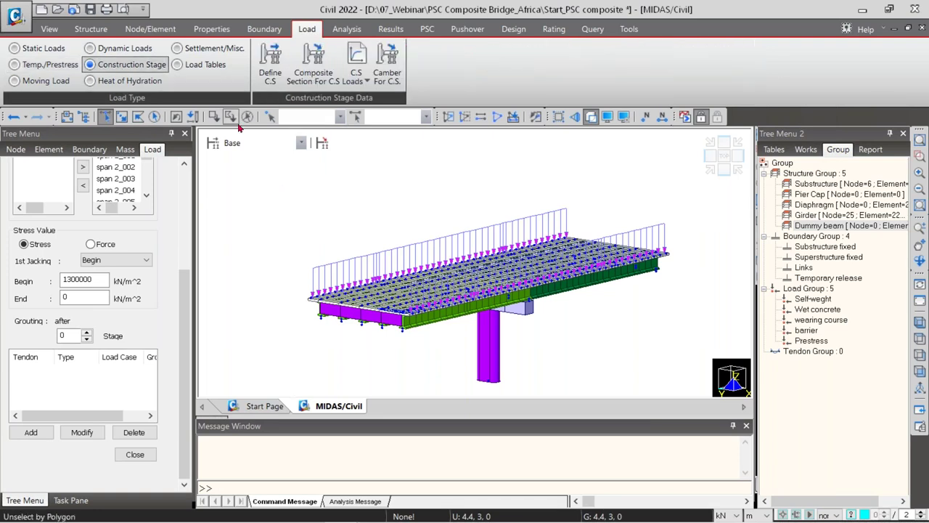
left_click(270, 62)
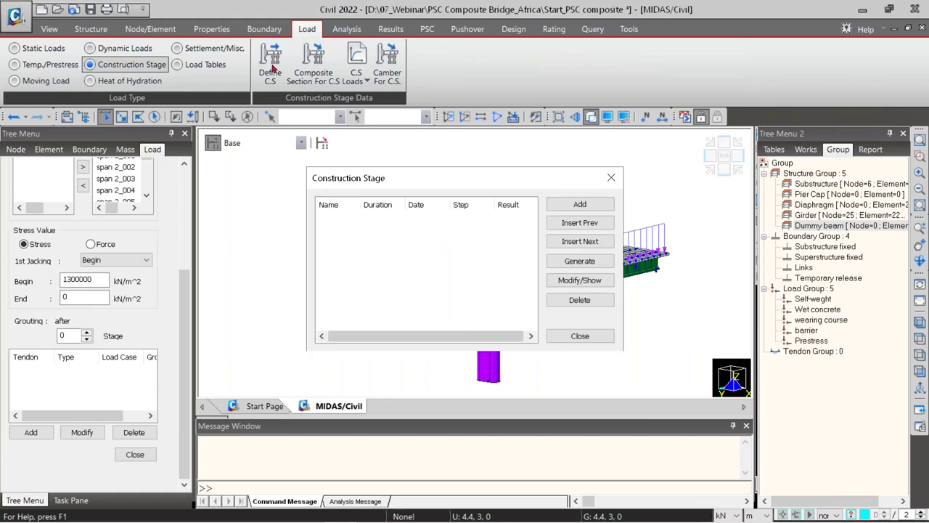
left_click(585, 205)
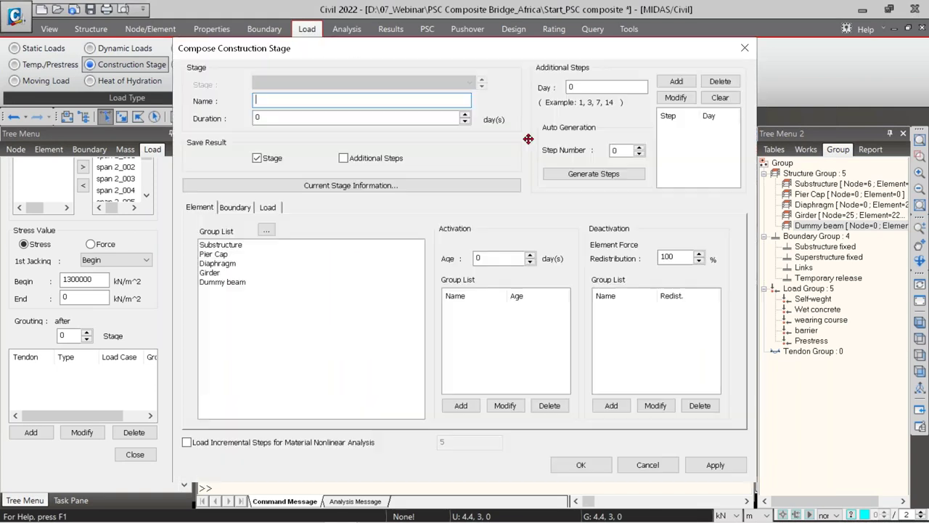
type("CS1")
Step: Activate the Substructure element group in stage CS1 with an age of 28 days
left_click(221, 247)
left_click_drag(495, 254, 447, 256)
type("28")
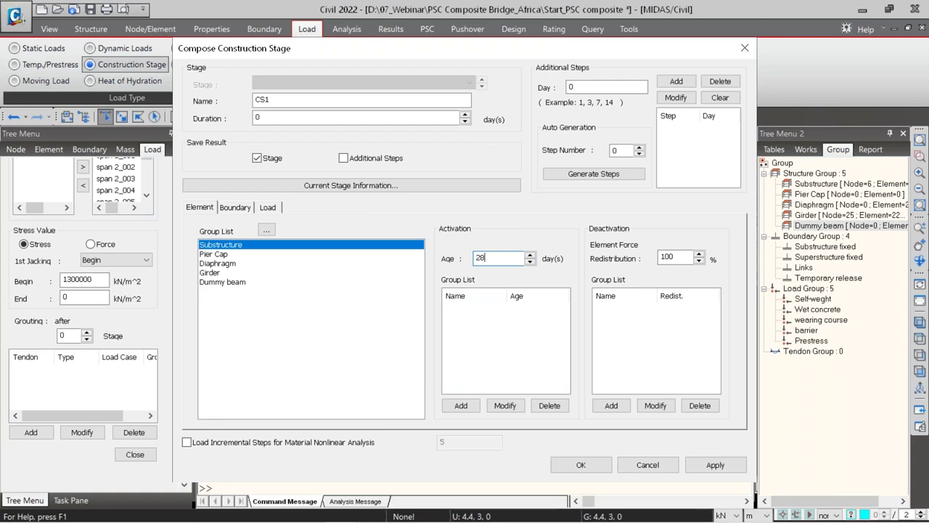
left_click(480, 257)
left_click(461, 405)
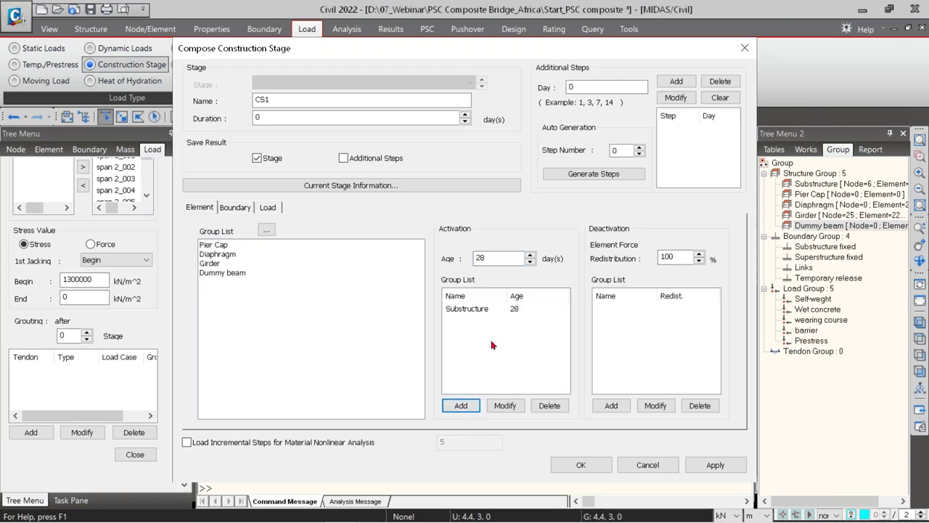
Step: Try a 3-day activation age for the Substructure group without applying it
left_click(455, 308)
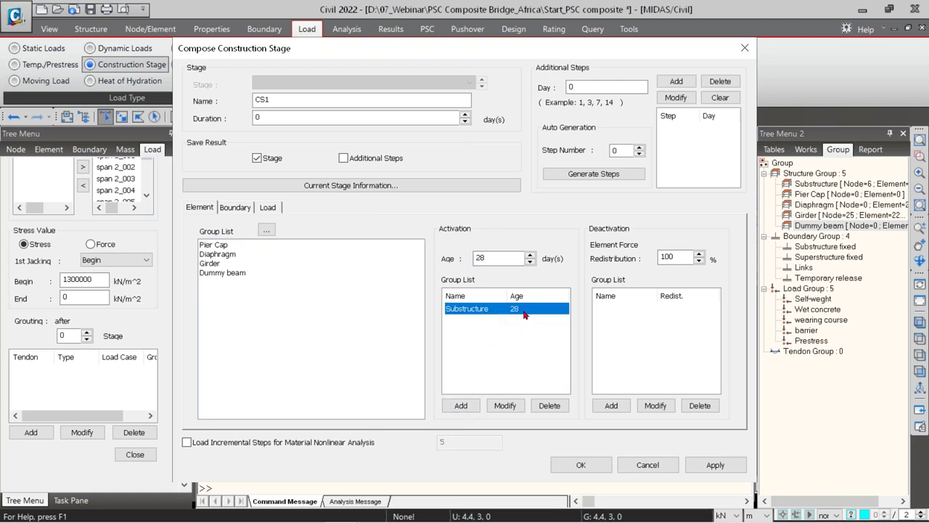
double_click(492, 259)
type("3")
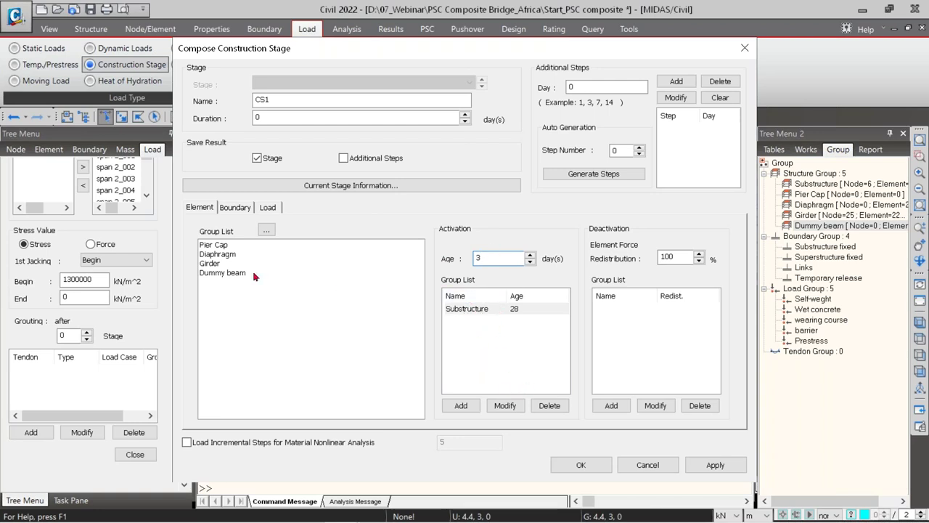
Step: Activate the Substructure fixed boundary group at Deformed position and the Self-weght load group on the First day in CS1, and apply the stage
left_click(233, 209)
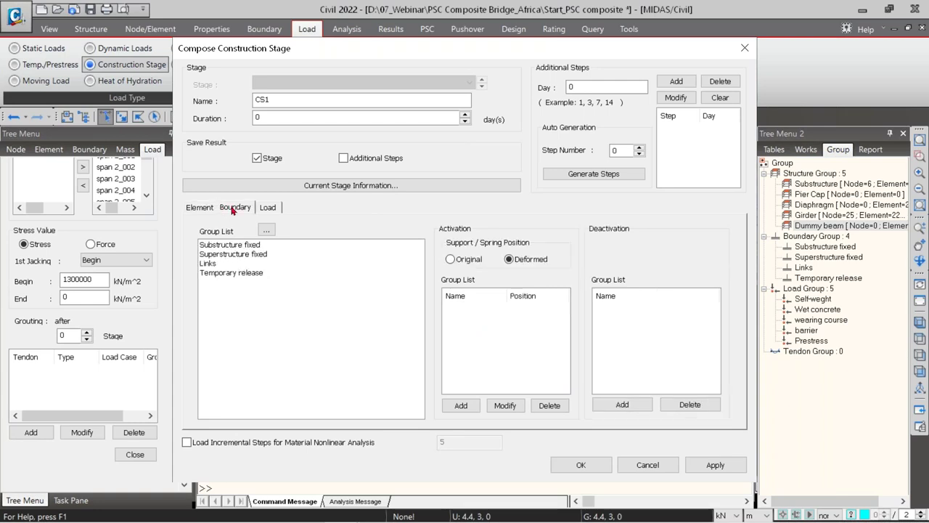
left_click(251, 249)
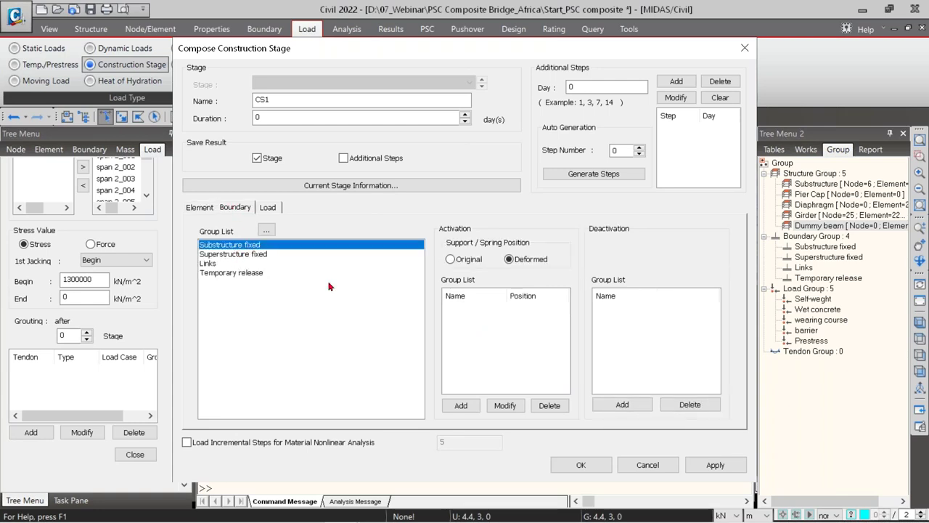
left_click(461, 405)
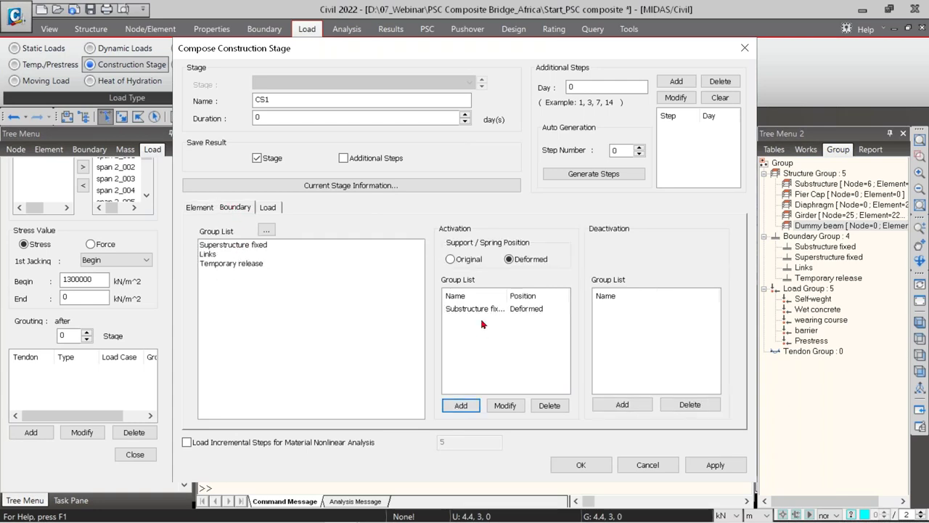
left_click(267, 207)
left_click(225, 245)
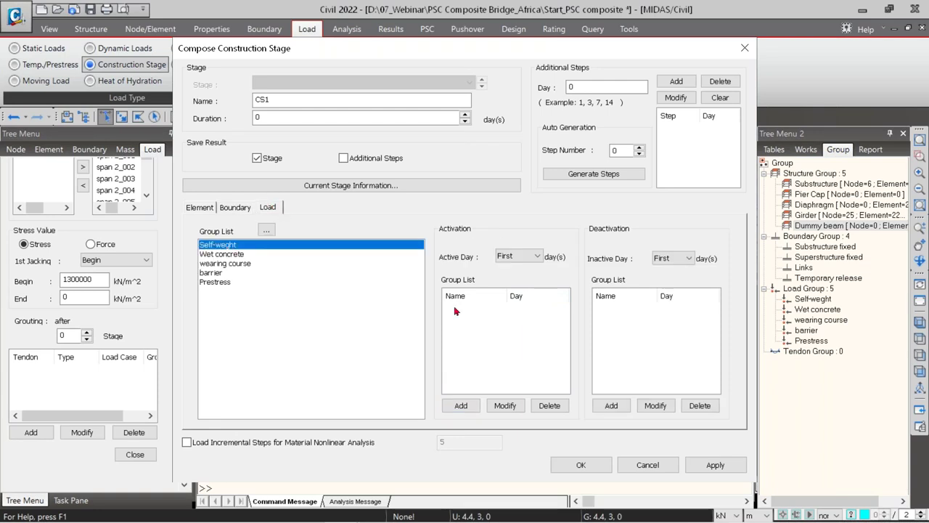
left_click(461, 405)
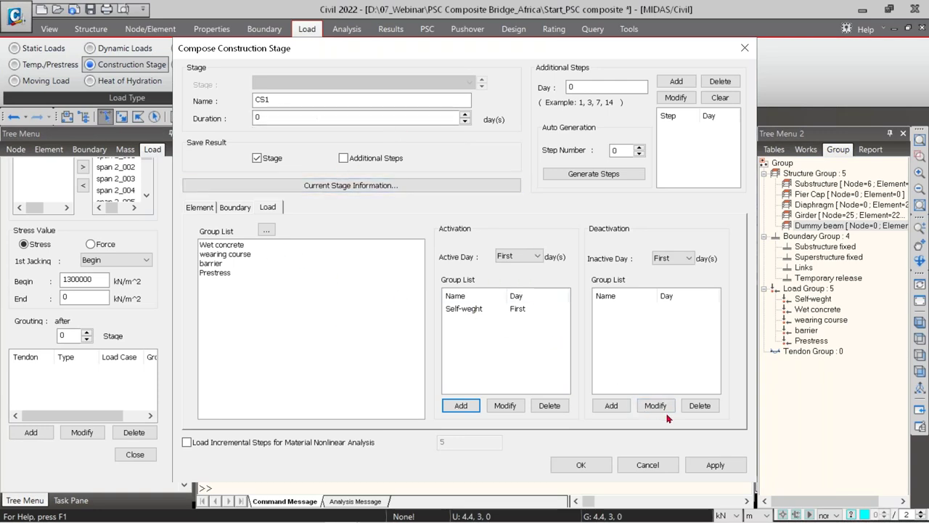
left_click(728, 466)
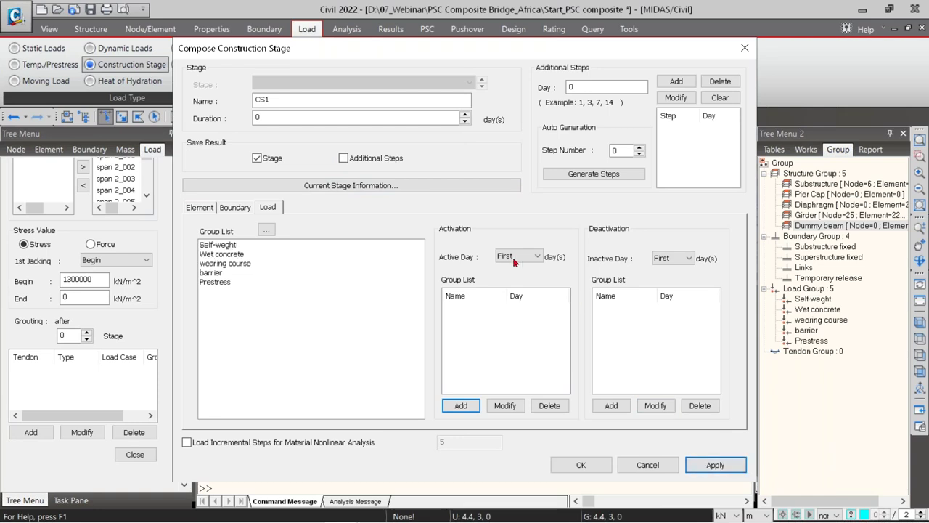
Step: Name the next construction stage CS2 and set its duration to 10 days
left_click(313, 99)
type("2")
key("Tab")
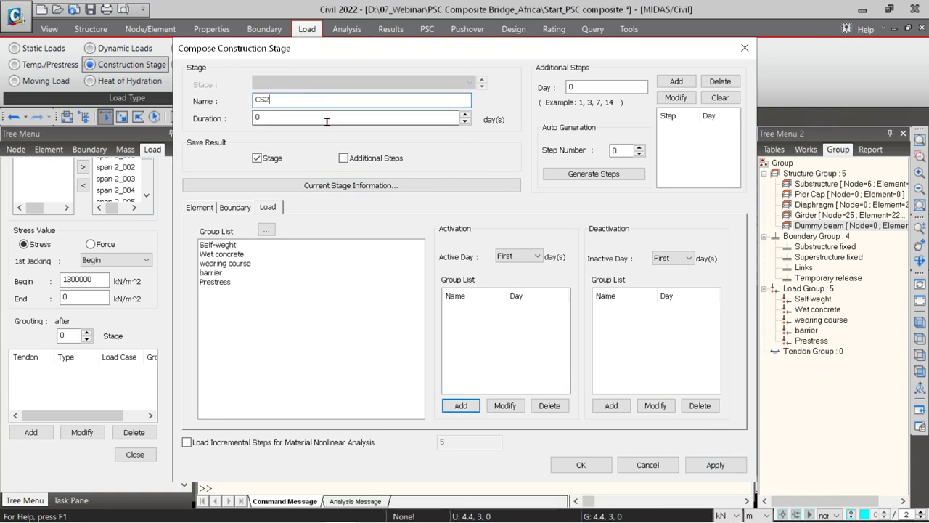
type("10")
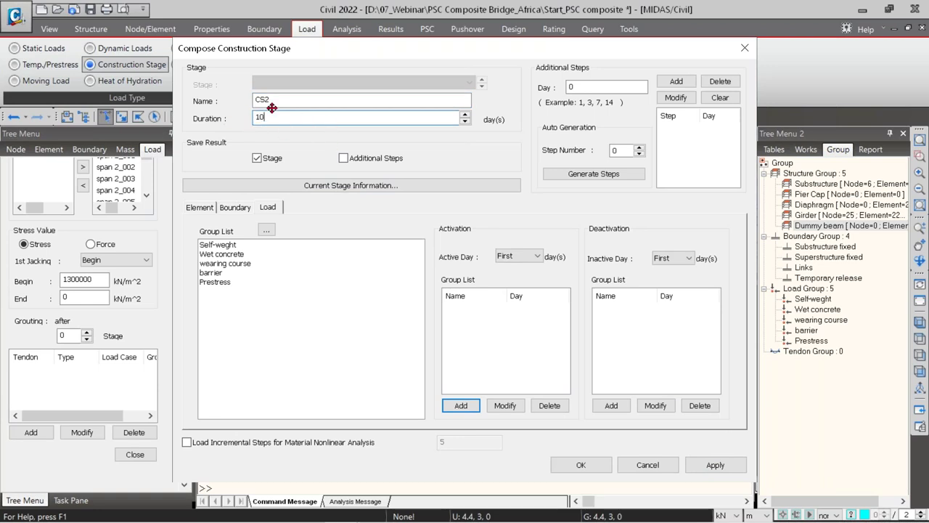
Step: Activate the Wet concrete and Prestress load groups on the First day of stage CS2
left_click(225, 255)
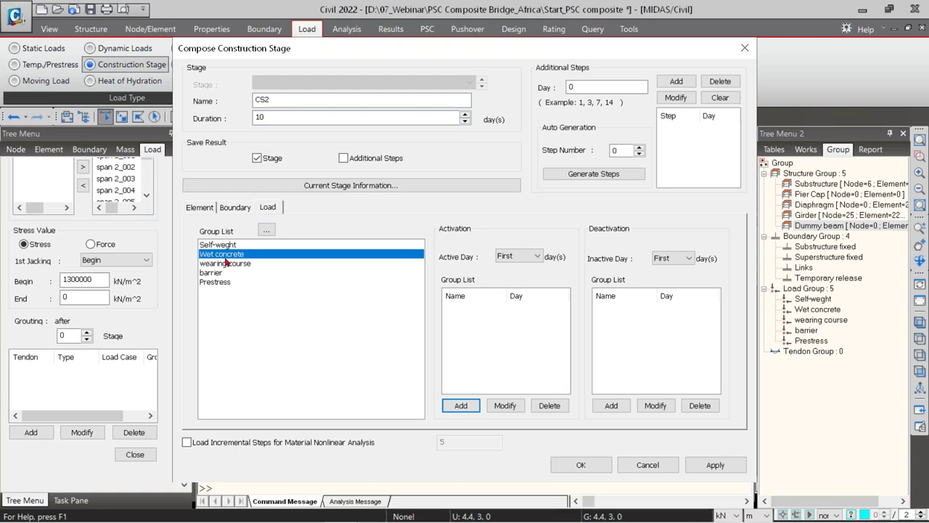
left_click(459, 405)
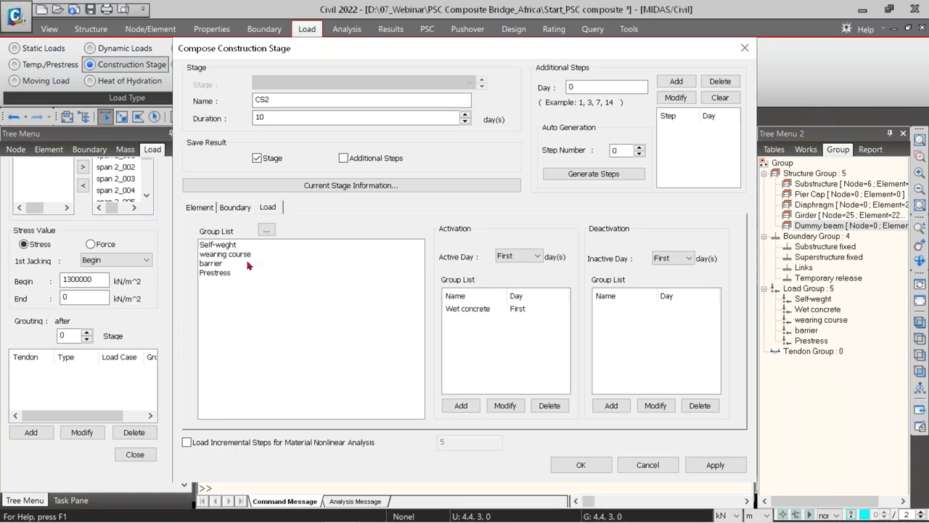
left_click(223, 274)
left_click(456, 407)
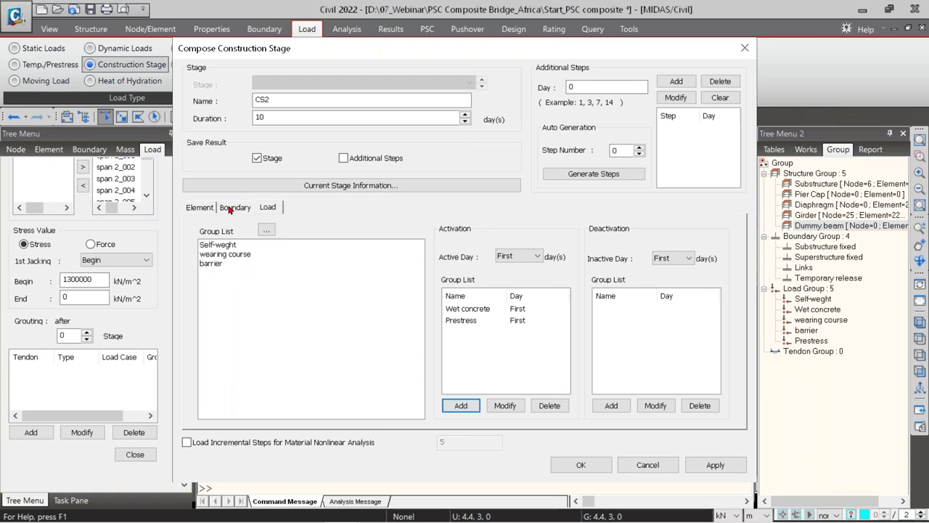
Step: Activate the Superstructure fixed, Links and Temporary release boundary groups in stage CS2 with the Deformed position
left_click(230, 209)
left_click(233, 254)
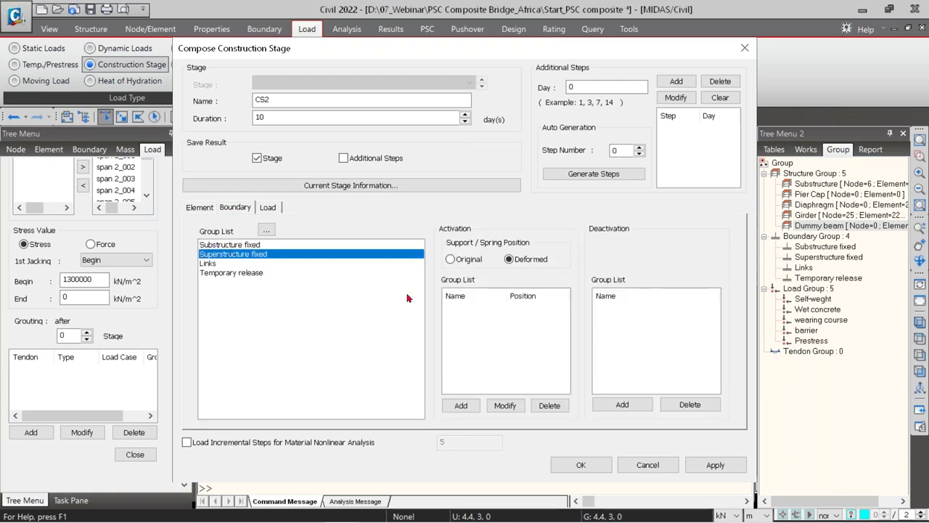
left_click(459, 405)
left_click(208, 254)
left_click(461, 405)
left_click(255, 248)
left_click(258, 253)
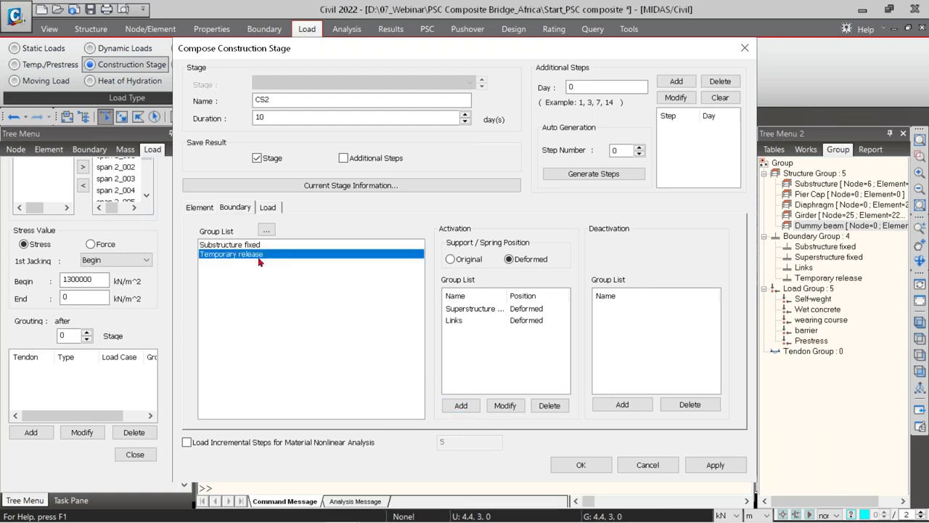
left_click(447, 403)
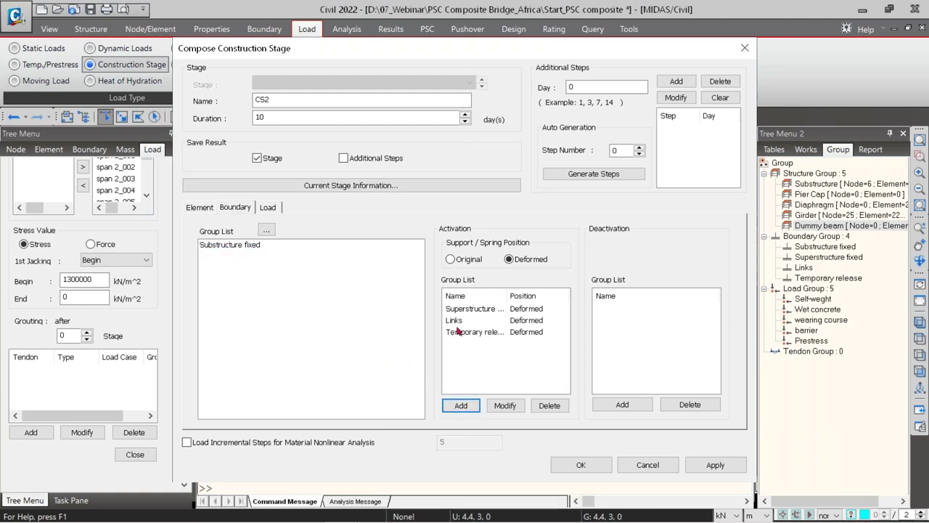
Step: Activate the Girder and Diaphragm element groups in stage CS2 with an age of 0 days
left_click(201, 208)
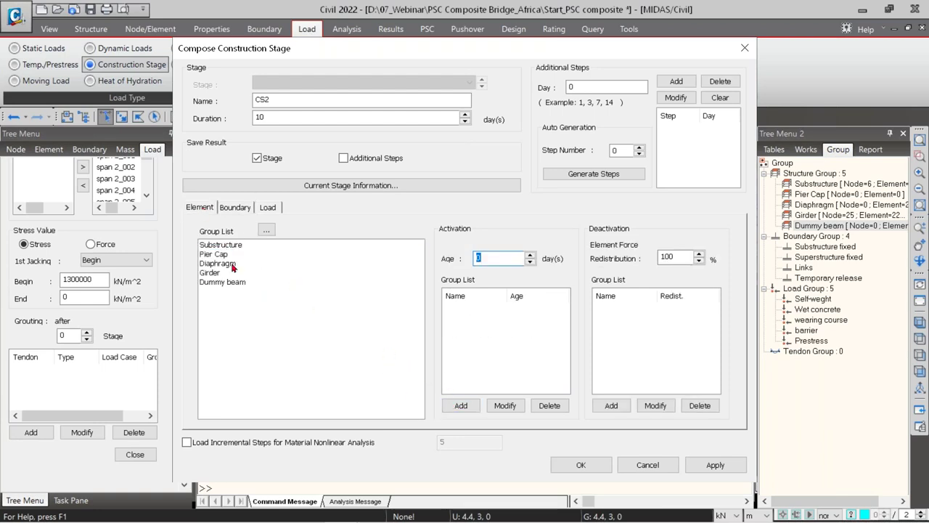
left_click(212, 274)
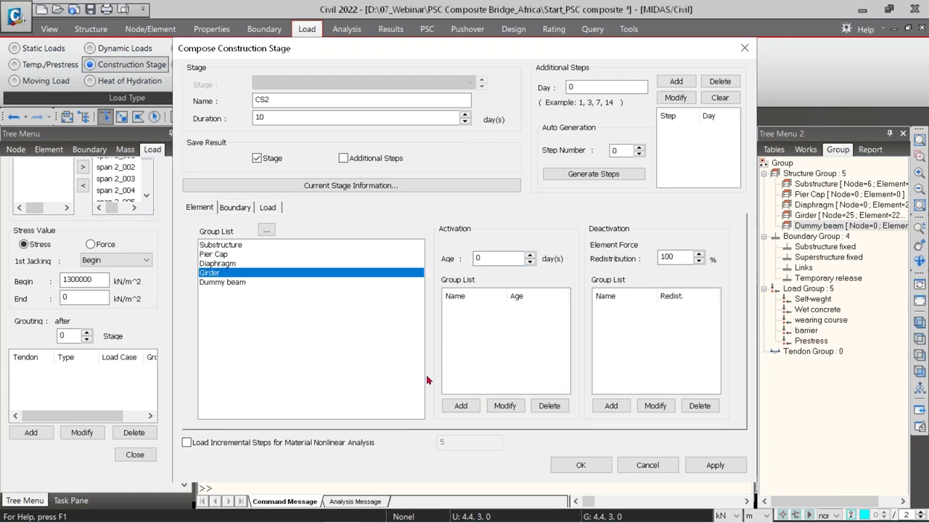
left_click(461, 405)
left_click(216, 265)
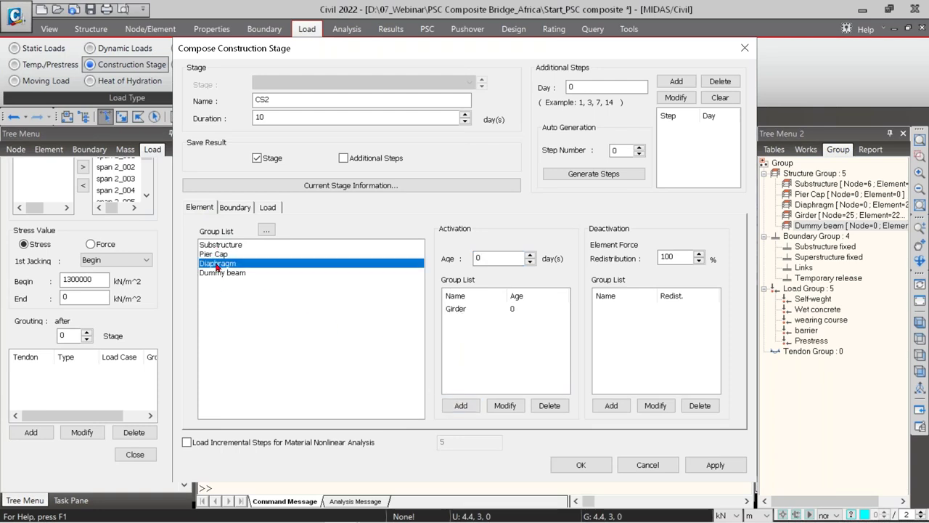
left_click(460, 405)
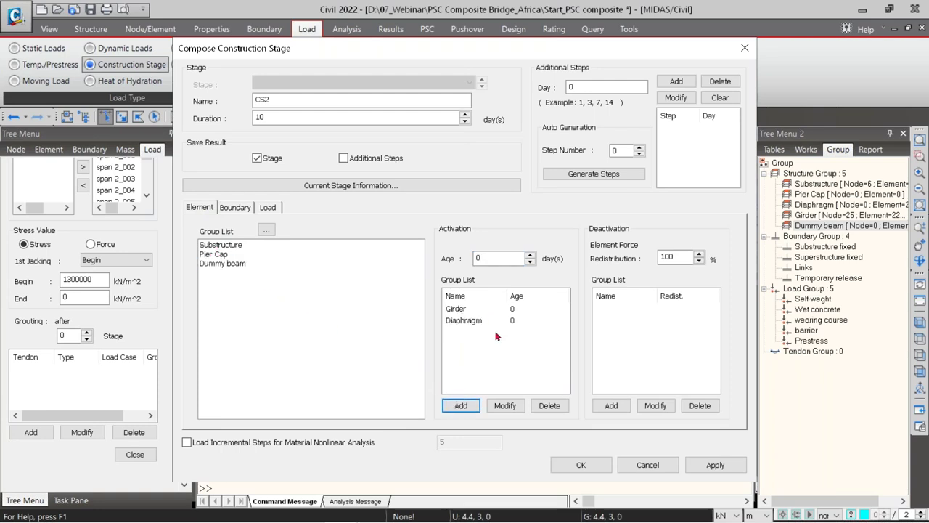
left_click(463, 320)
double_click(480, 257)
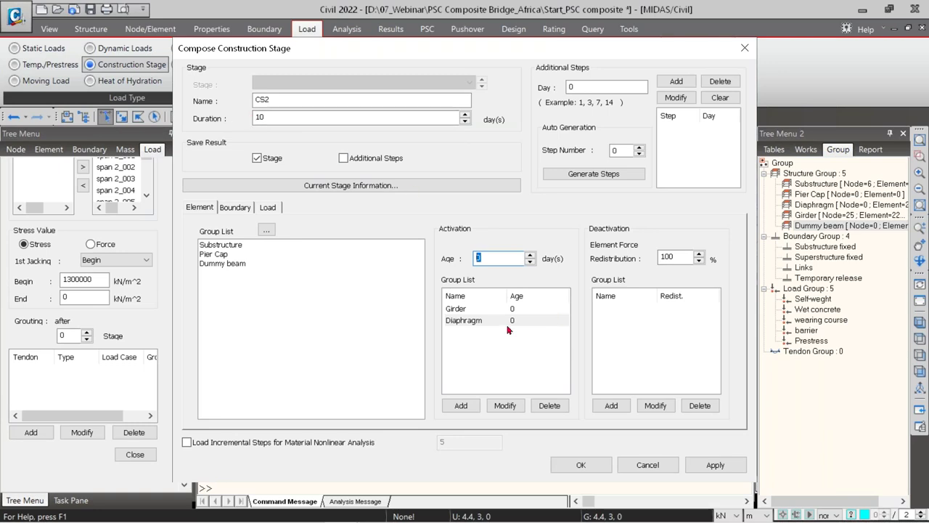
Step: Apply stage CS2 and name the following construction stage CS3
left_click(268, 208)
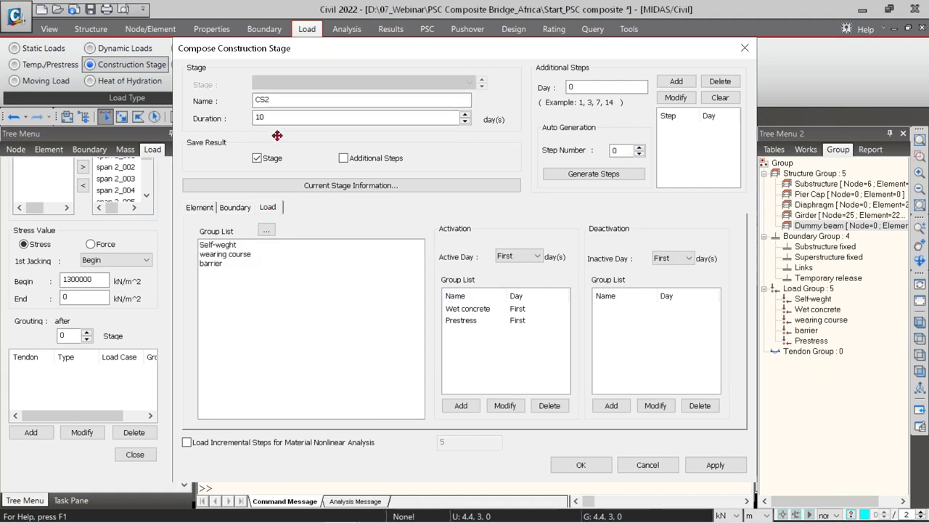
left_click(602, 87)
key("BackSpace")
left_click(715, 466)
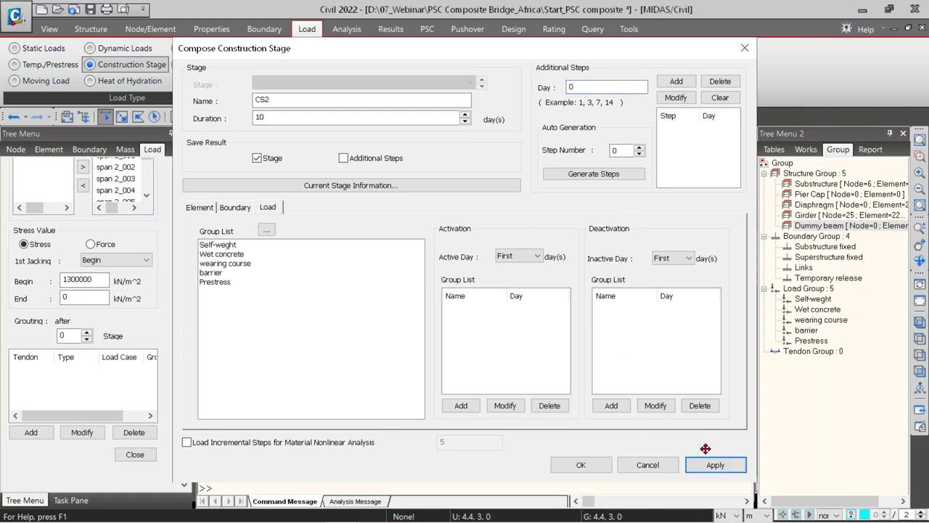
left_click(280, 102)
type("CS3")
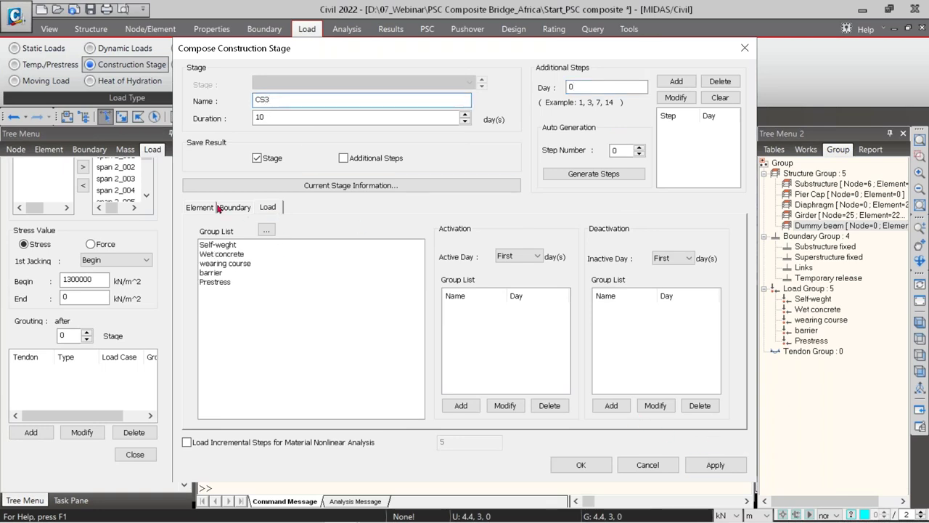
Step: Deactivate the Wet concrete load group and activate the wearing course and barrier load groups on the First day of CS3
left_click(223, 254)
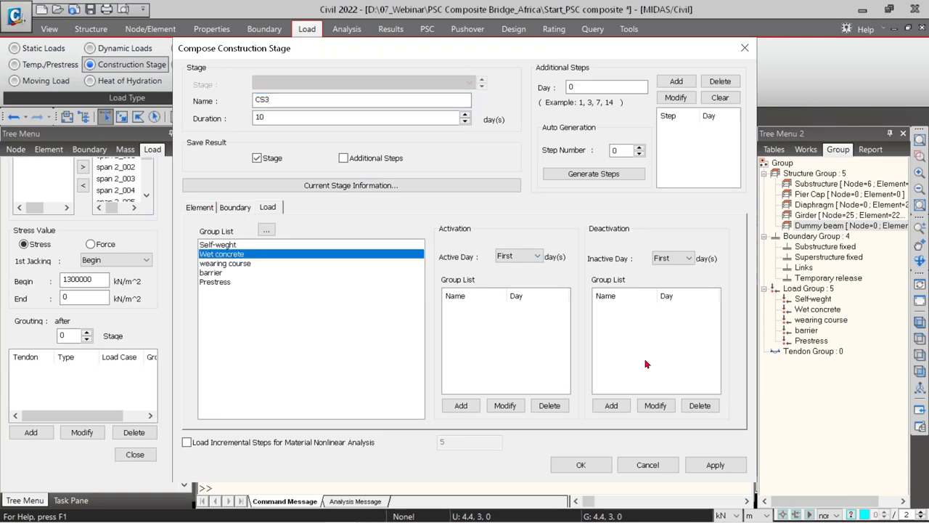
left_click(617, 410)
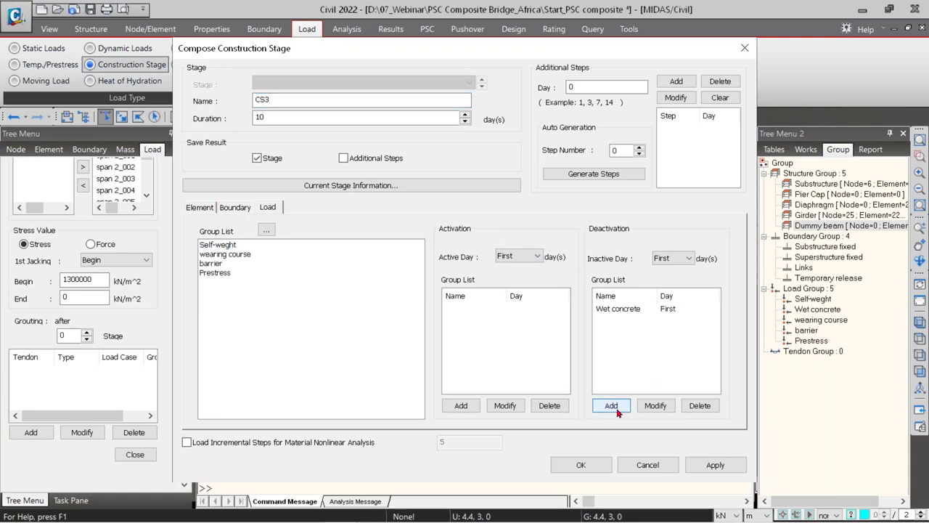
left_click(225, 255)
left_click(461, 404)
left_click(209, 255)
left_click(457, 405)
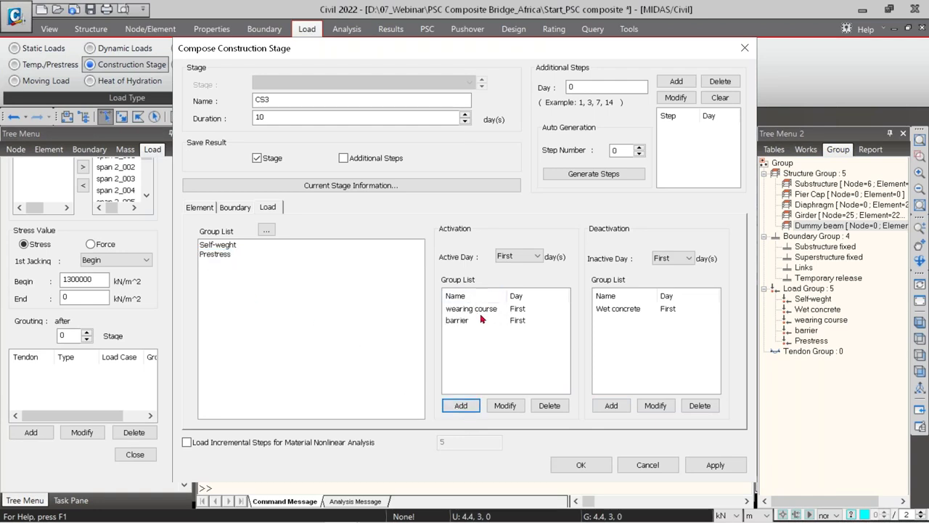
Step: Set the duration of CS3 to 10000 days and deactivate its Temporary release boundary group
left_click(297, 117)
type("000")
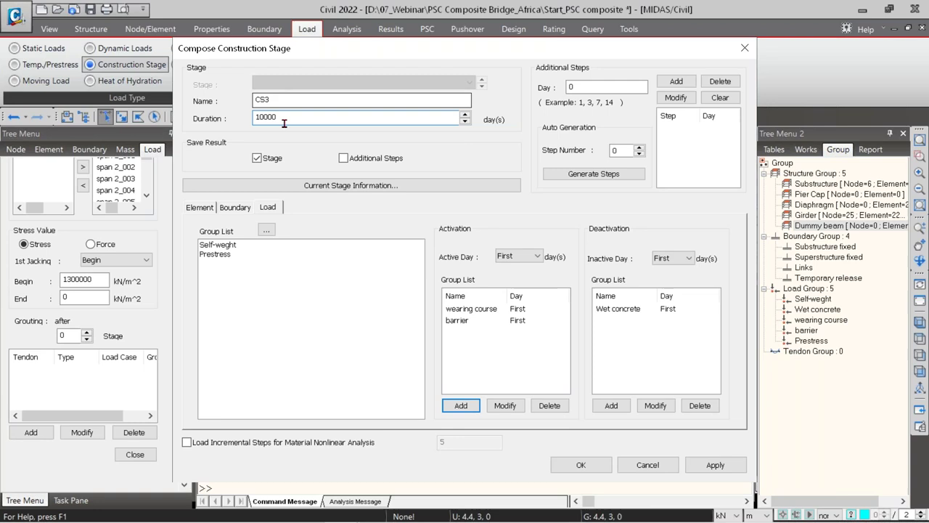
left_click(234, 208)
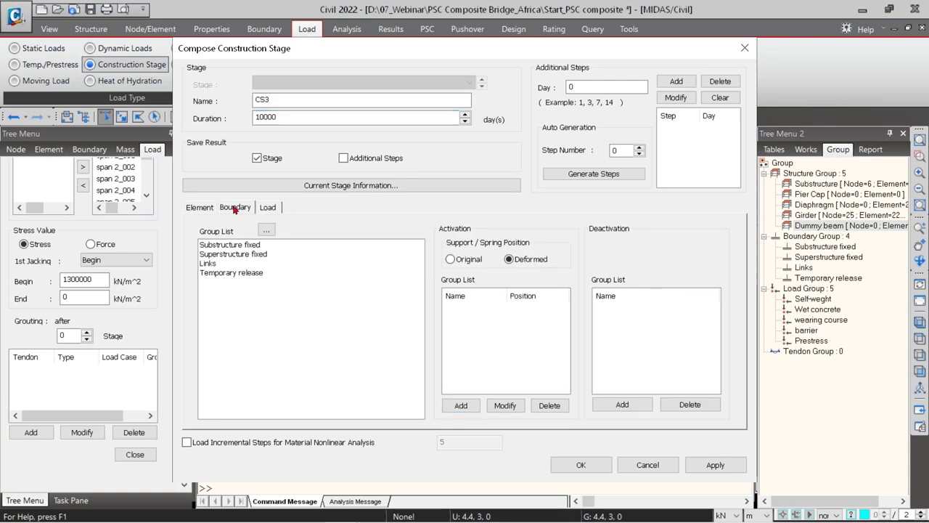
left_click(217, 273)
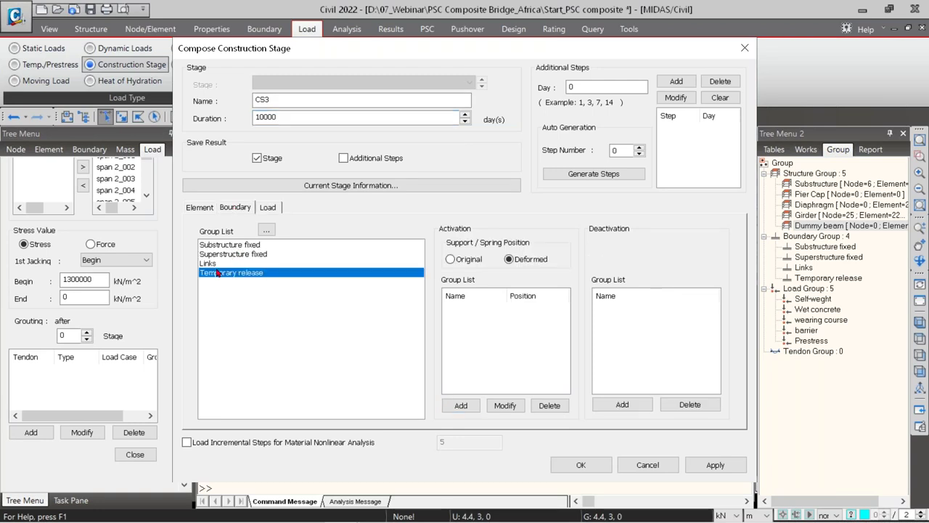
left_click(639, 403)
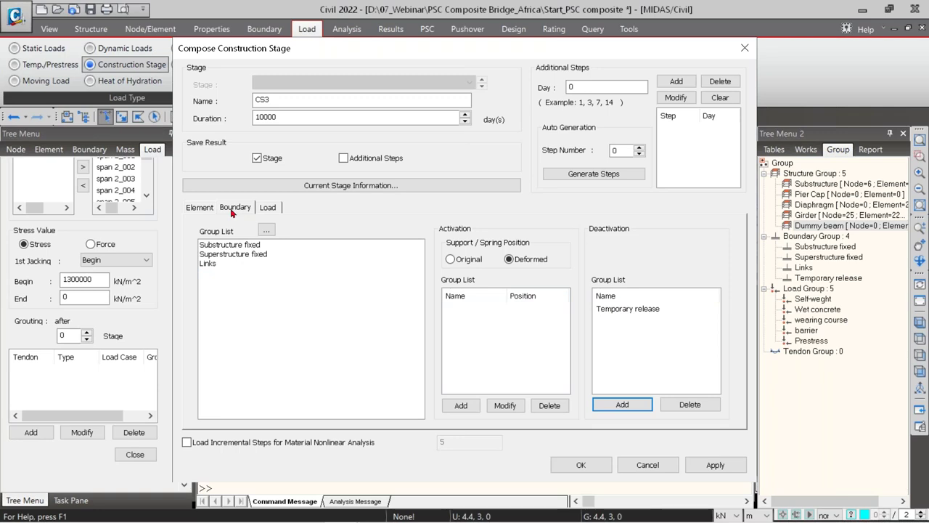
Step: Activate the Dummy beam element group in CS3 with an age of 0 days and finish the construction stage definition
left_click(206, 210)
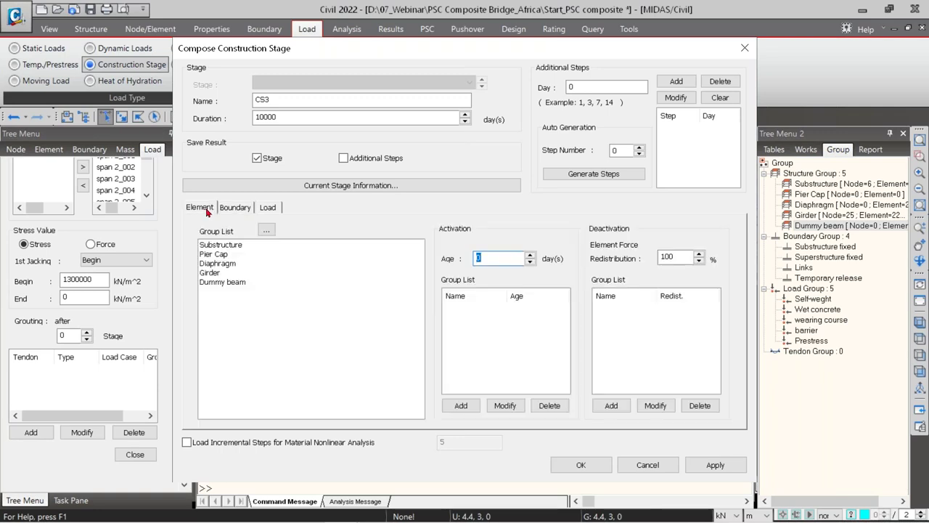
left_click(218, 283)
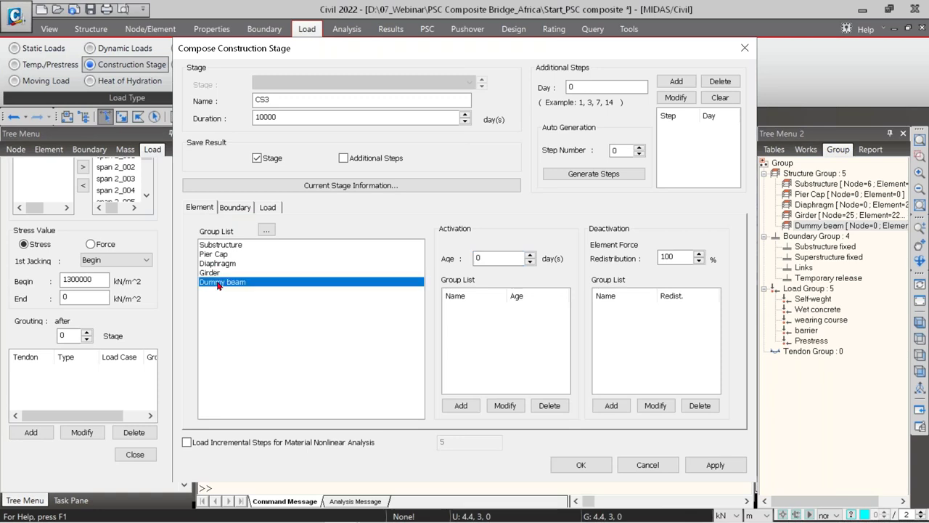
left_click(460, 406)
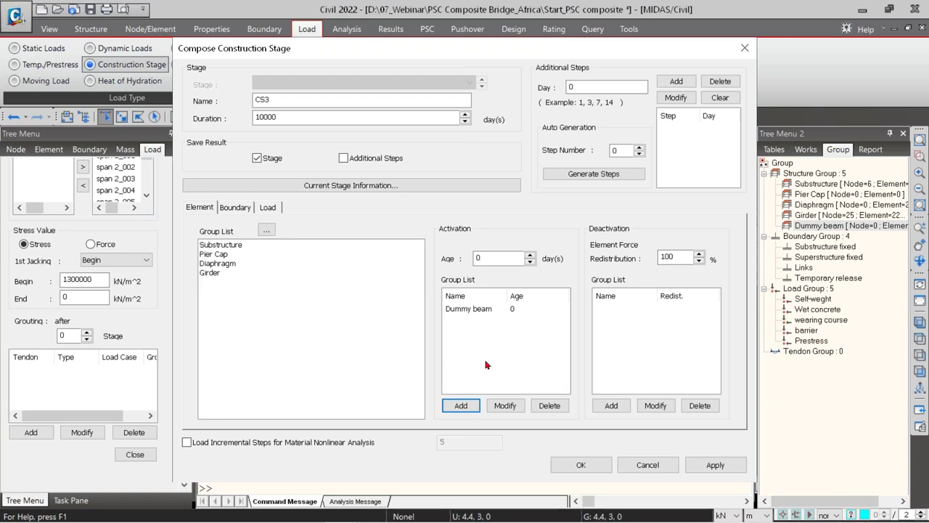
left_click(590, 470)
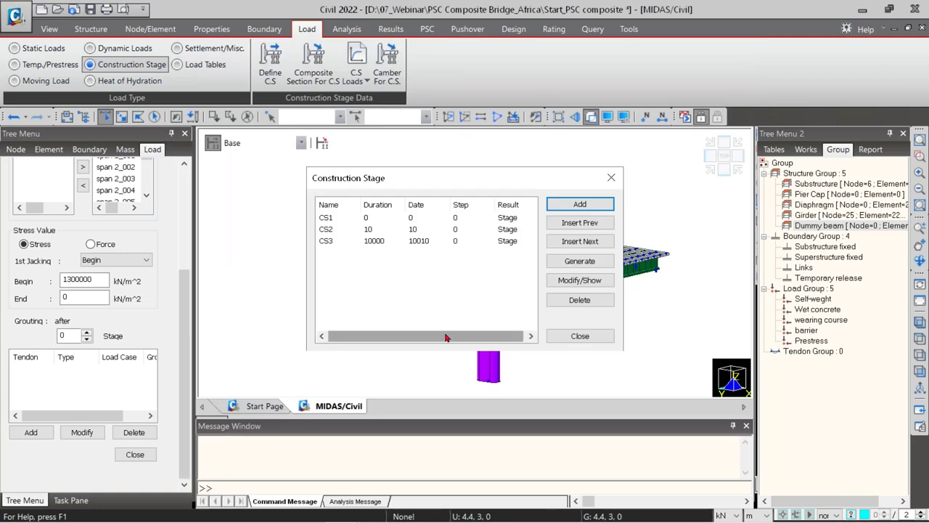
left_click(580, 336)
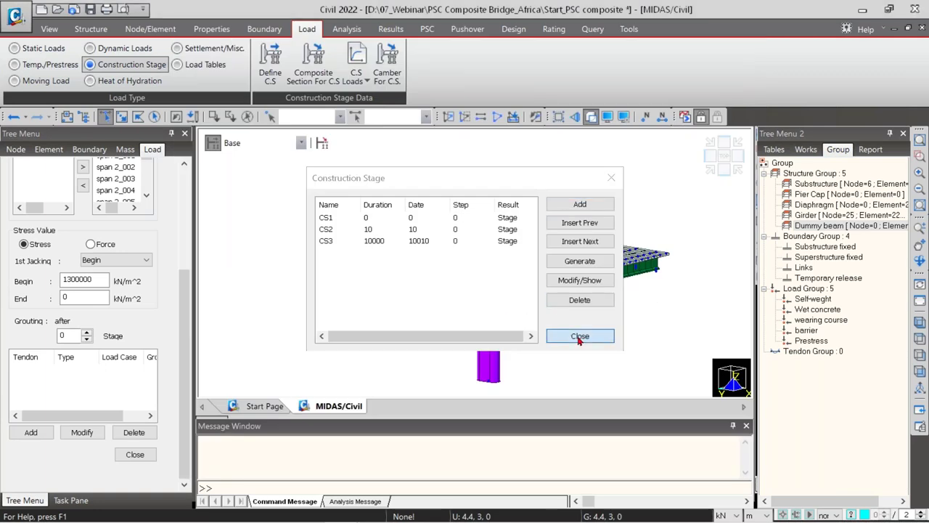
Step: Display construction stage CS1 and check its supports and the self-weight load case in the works tree
left_click(291, 145)
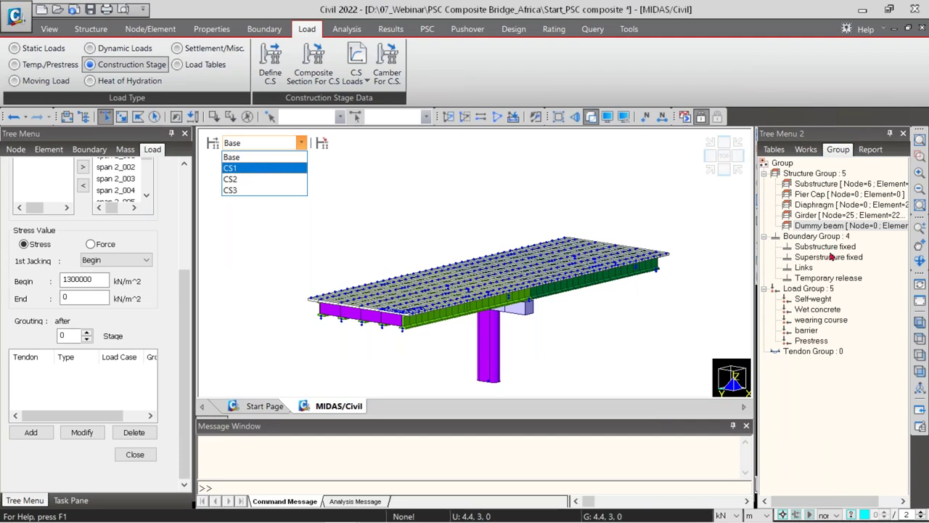
left_click(236, 169)
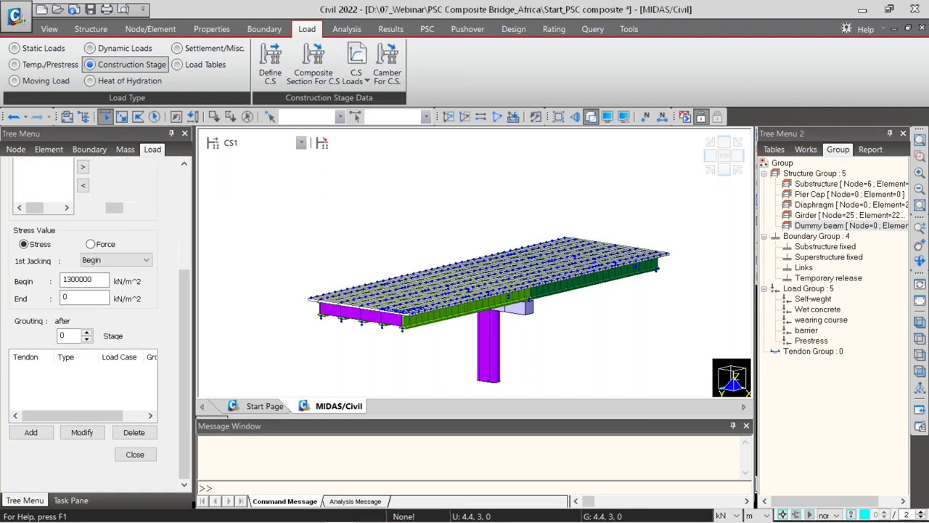
left_click(242, 146)
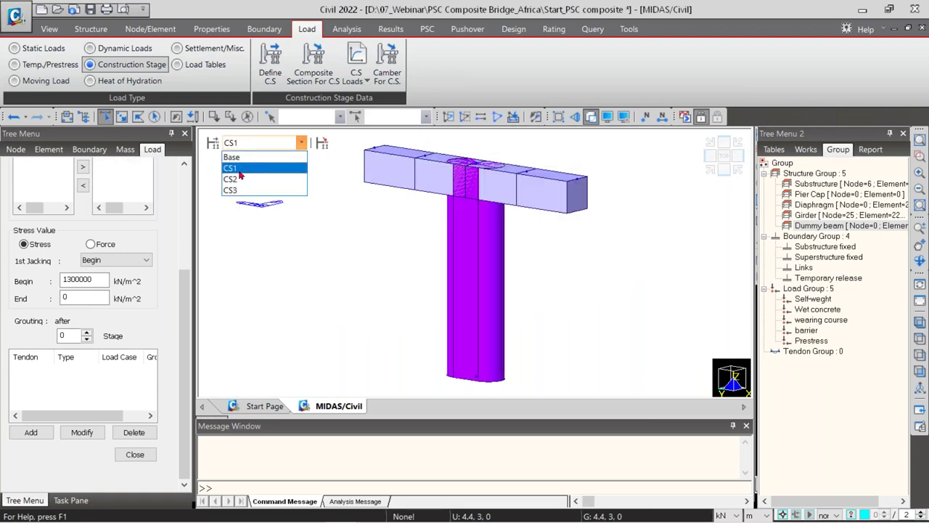
left_click(807, 149)
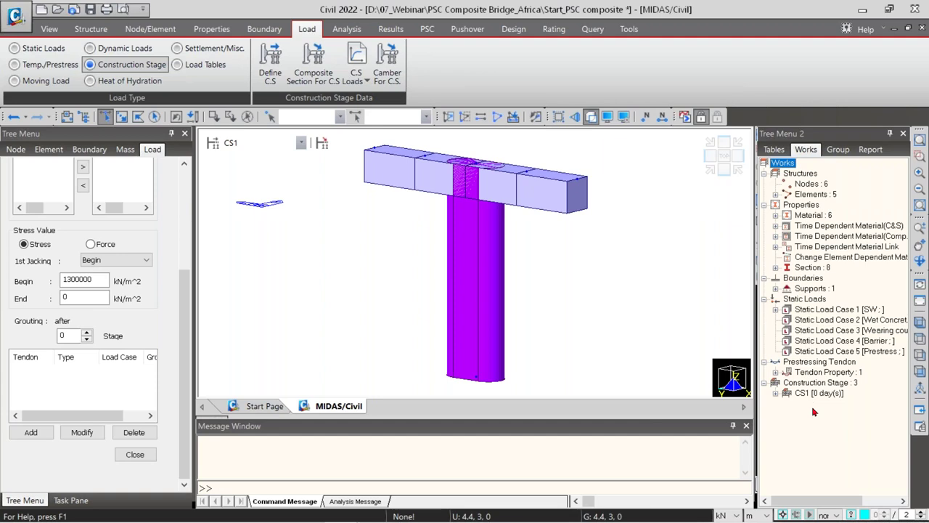
double_click(808, 288)
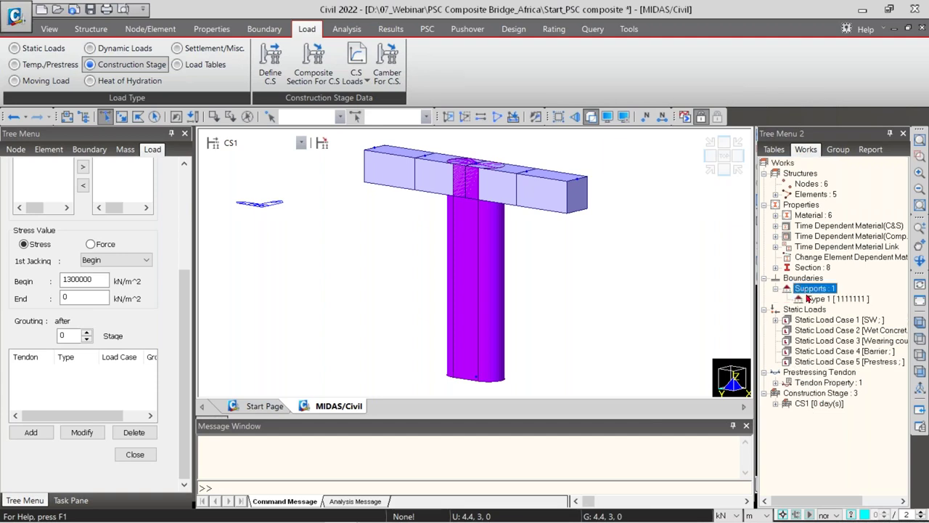
double_click(806, 321)
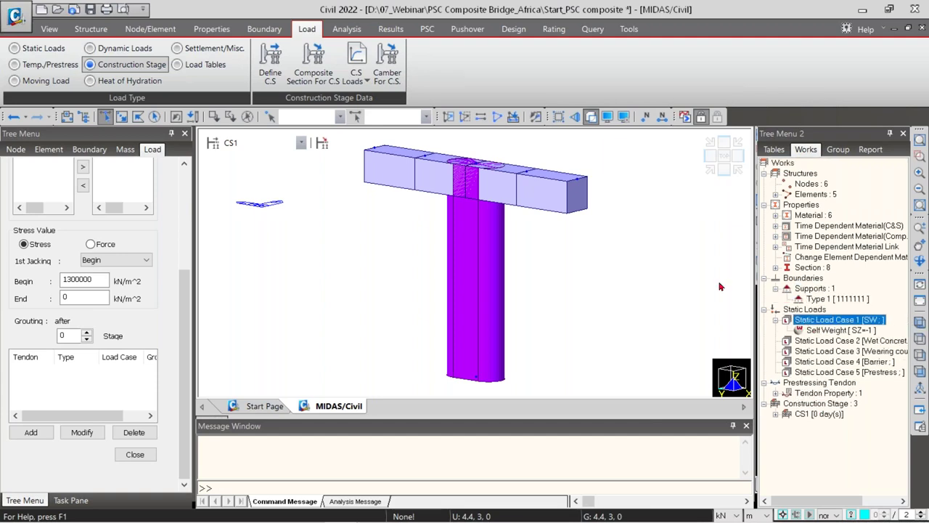
Step: Display construction stage CS2 and examine the girders and slab at the span end, returning to the Base stage
left_click(251, 143)
left_click(251, 180)
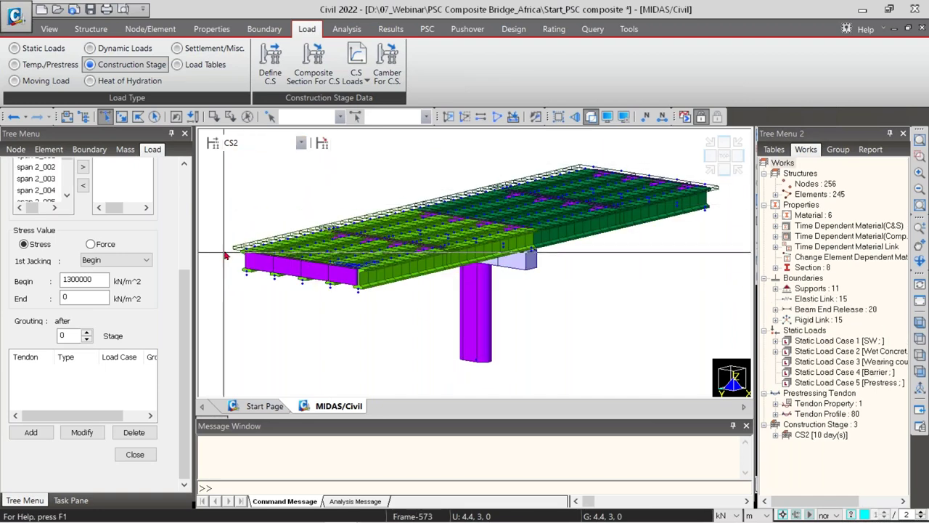
scroll(233, 239, "up", 2)
scroll(233, 239, "up", 2)
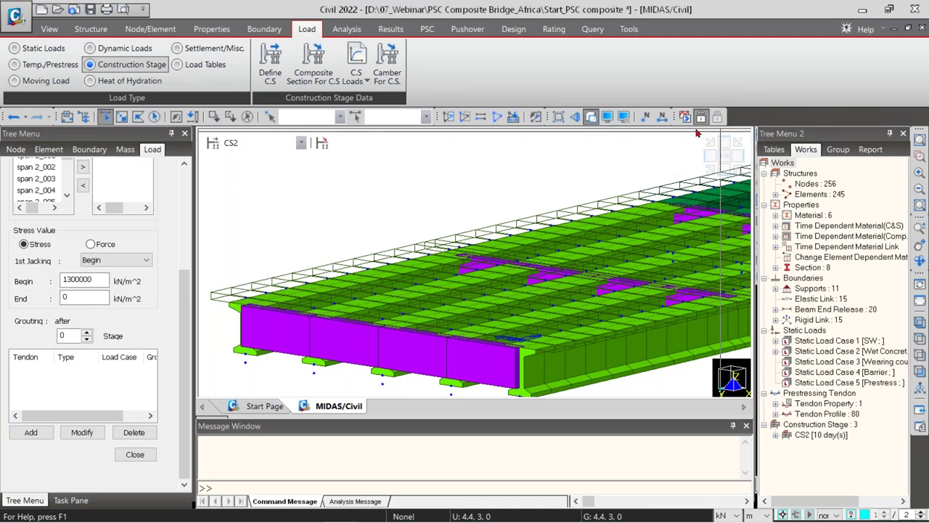
left_click(247, 143)
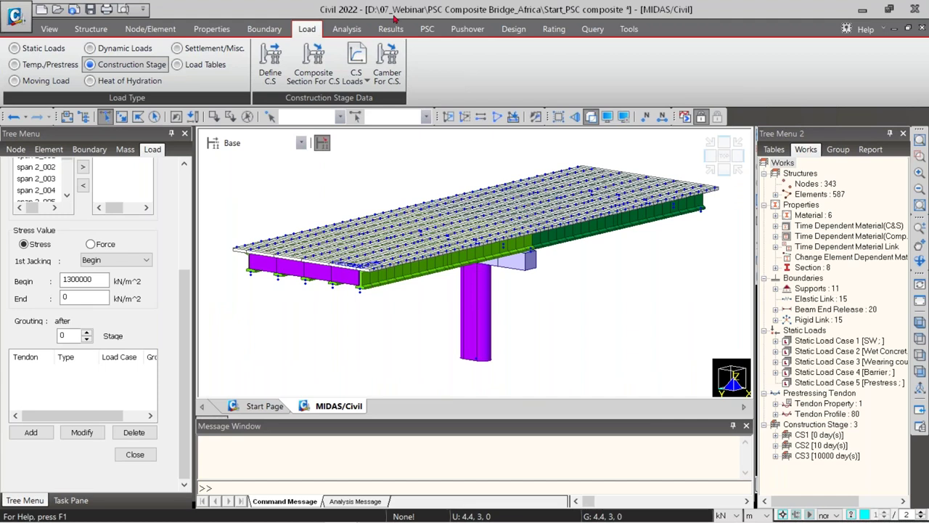
Step: Start a composite section for construction stage with active stage CS2 and section 2: Girder Span 1
left_click_drag(2, 15, 129, 239)
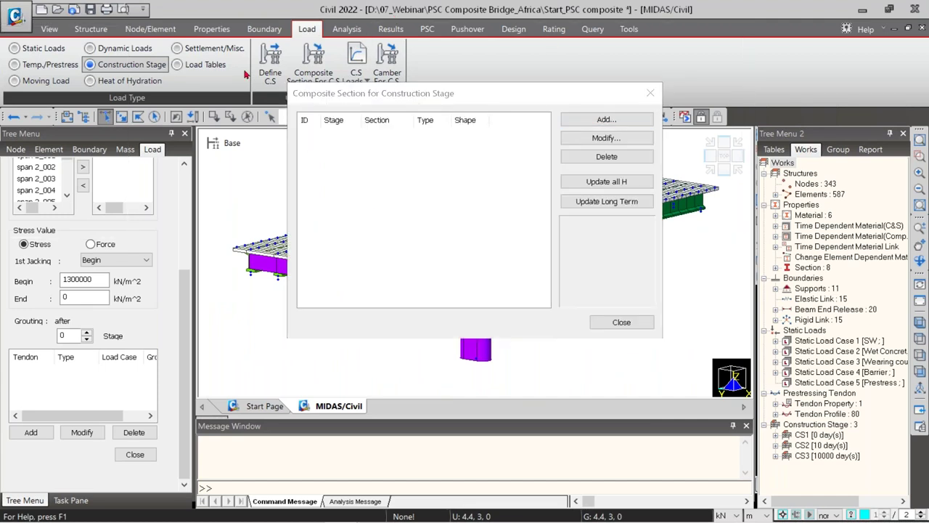
left_click_drag(407, 95, 476, 157)
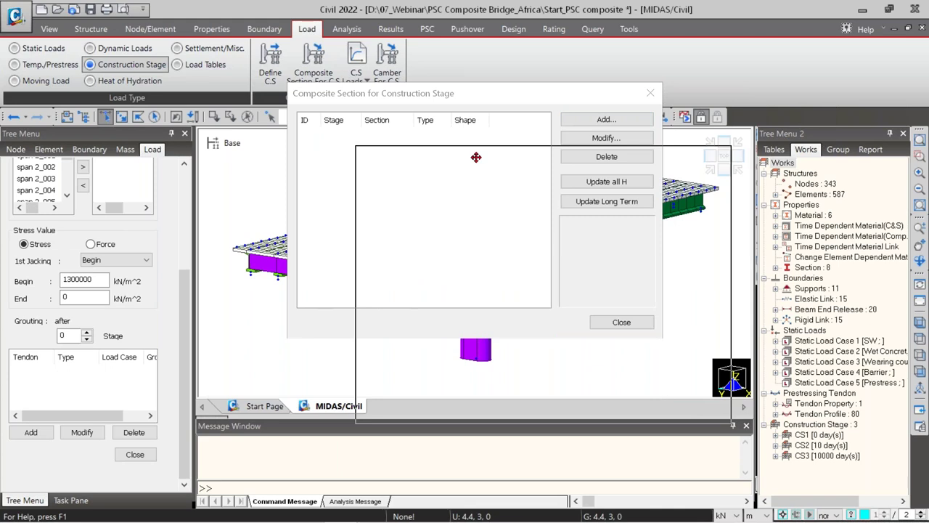
left_click(476, 184)
left_click(475, 206)
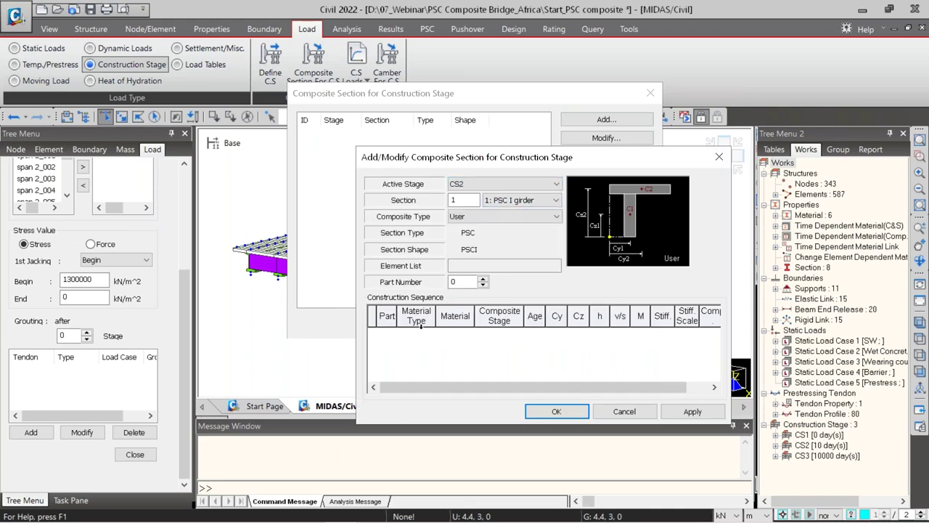
left_click(497, 207)
left_click(508, 217)
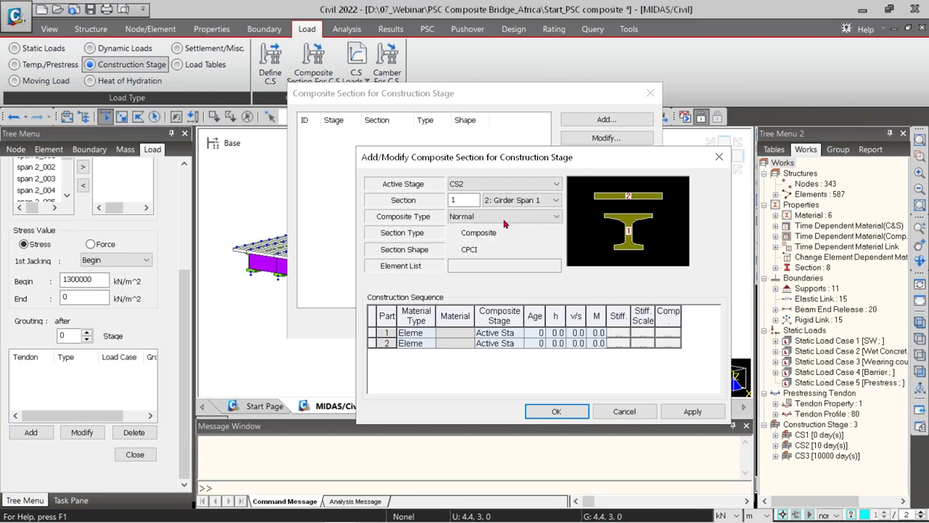
Step: Set part 2 of the Girder Span 1 composite section to the Material type with material 2: C25
left_click(427, 344)
left_click(432, 344)
left_click(417, 363)
left_click(468, 344)
left_click(470, 344)
left_click(454, 360)
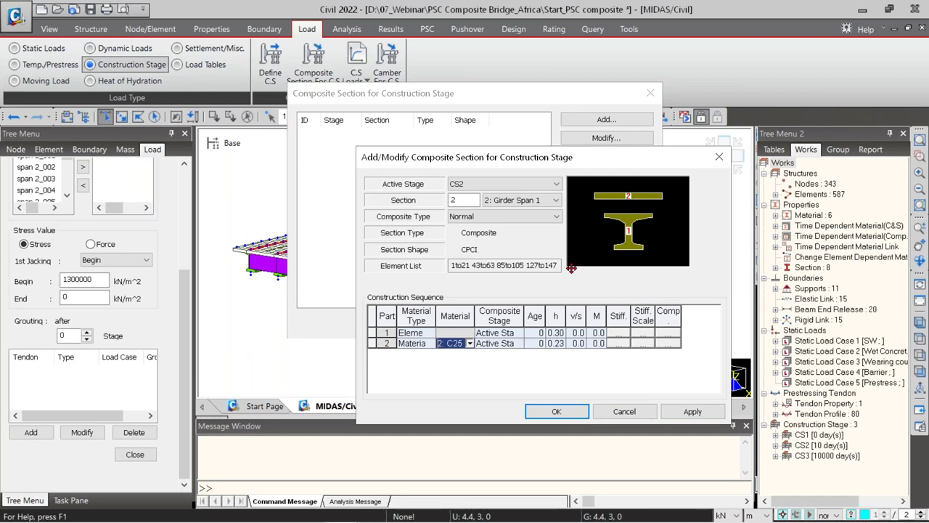
Step: Make part 2 of Girder Span 1 composite in CS3 at age 10, set part 1's age to 28 and apply
left_click(515, 343)
left_click(518, 343)
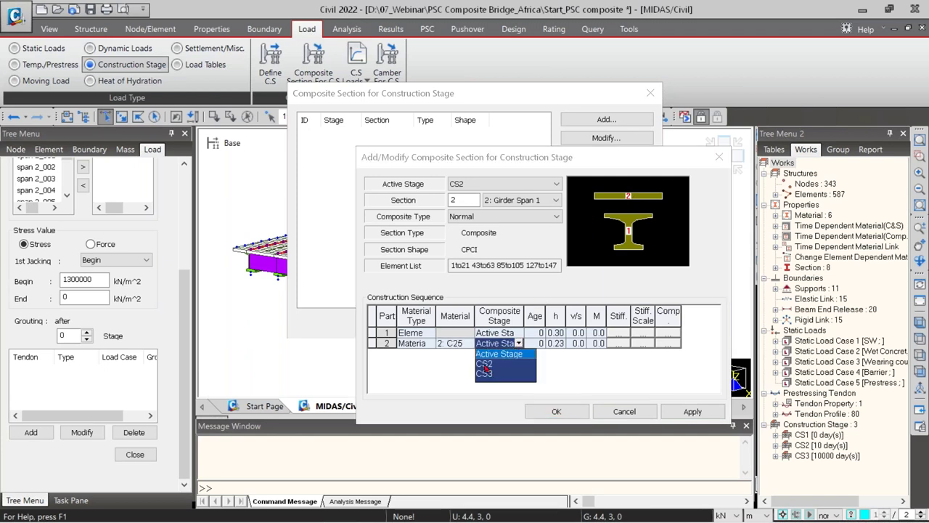
left_click(485, 374)
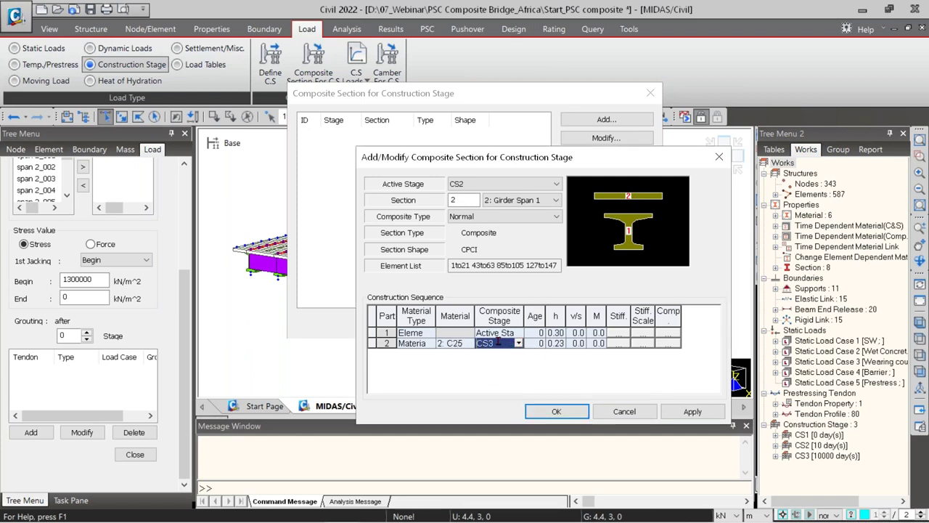
left_click(536, 343)
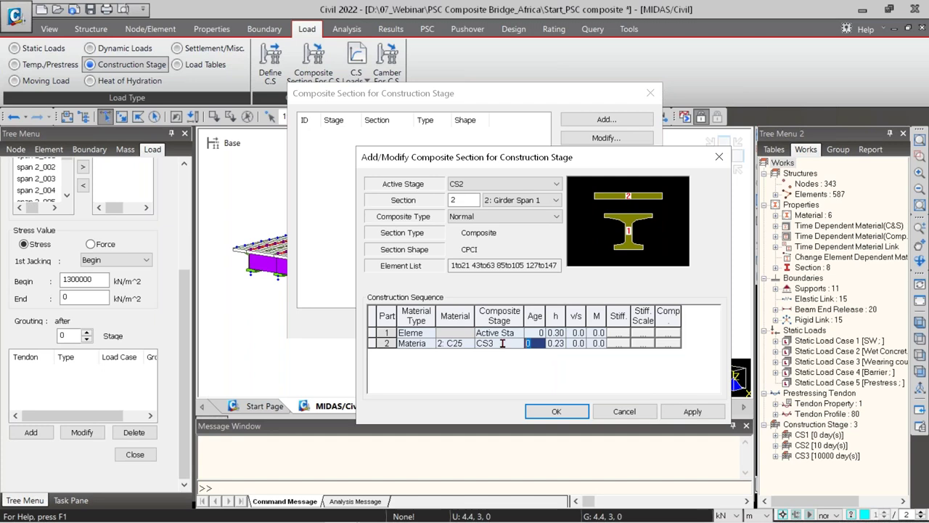
left_click(534, 331)
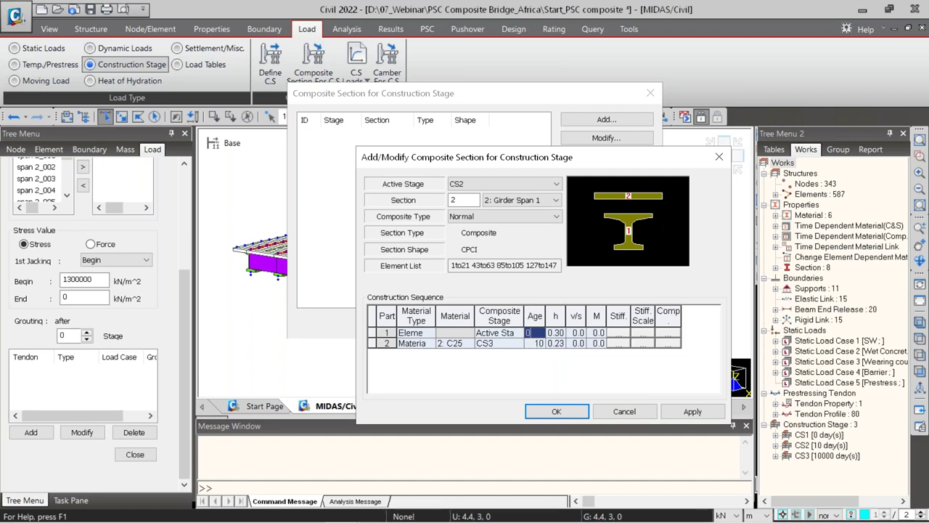
type("2")
left_click(535, 343)
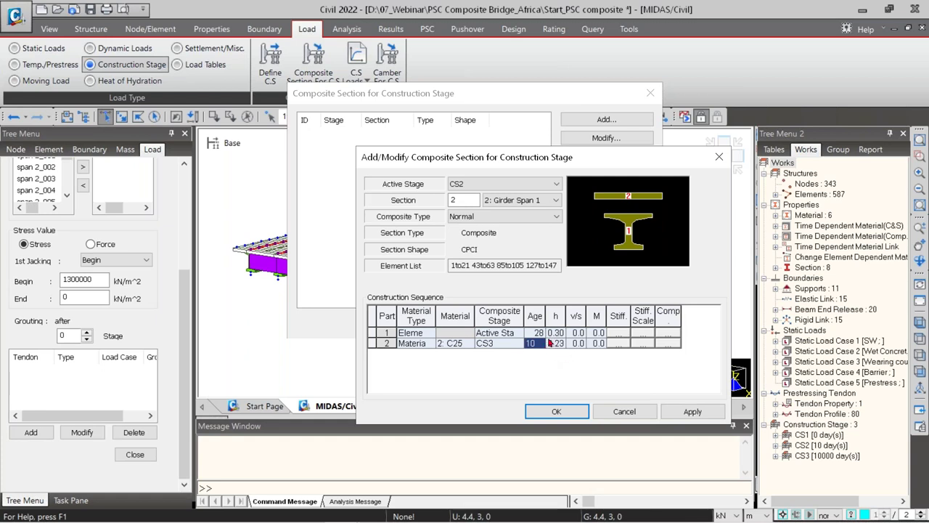
left_click(683, 413)
Step: Set up the next composite section entry with active stage CS3 and section 3: Girder Span 2
left_click(499, 185)
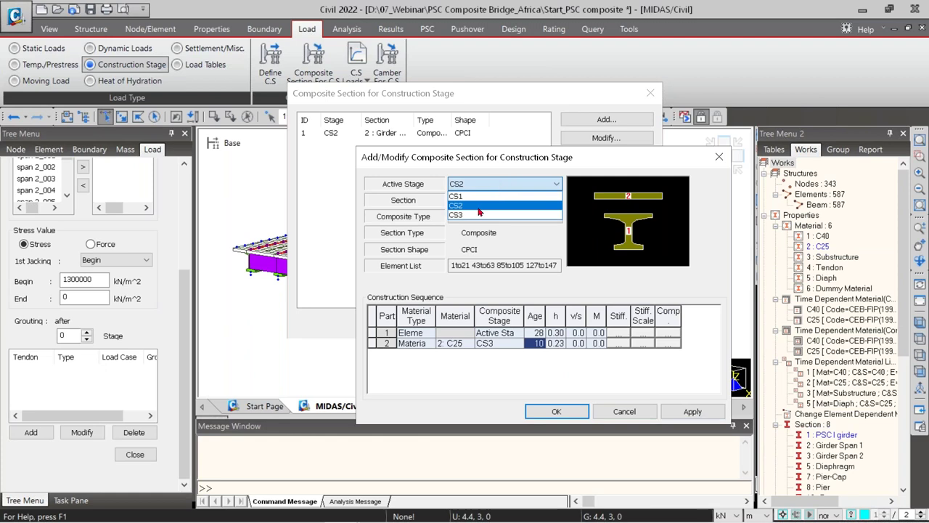
left_click(476, 215)
left_click(519, 200)
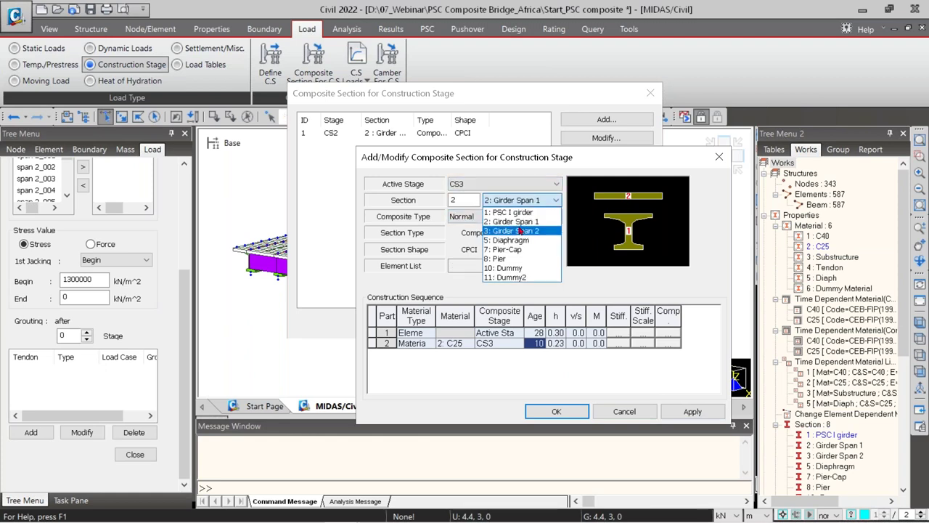
left_click(513, 230)
Step: Set part 2 of the Girder Span 2 composite section to the Material type with material 2: C25
left_click(424, 344)
left_click(430, 344)
left_click(412, 363)
left_click(468, 343)
left_click(457, 363)
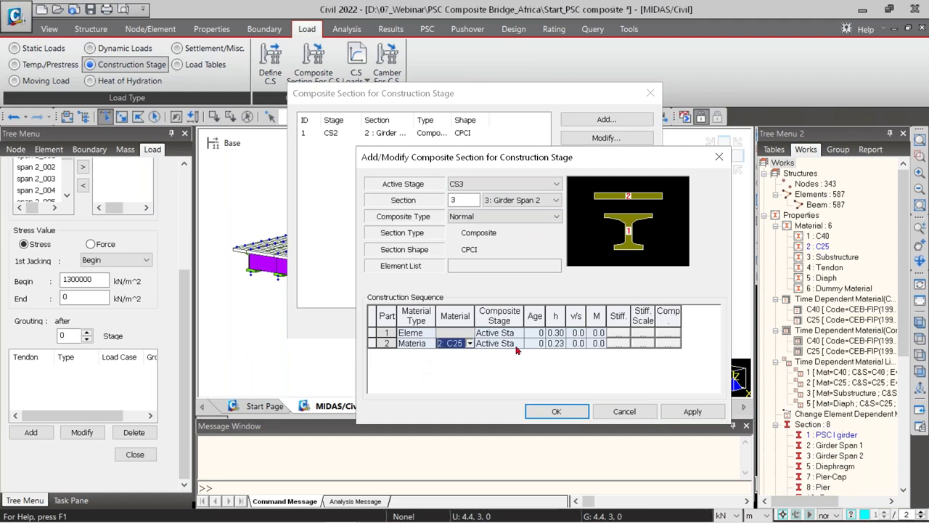
Step: Give part 2 of Girder Span 2 composite stage CS3 and age 10, set part 1's age to 28 and try to confirm
left_click(517, 343)
left_click(518, 344)
left_click(486, 364)
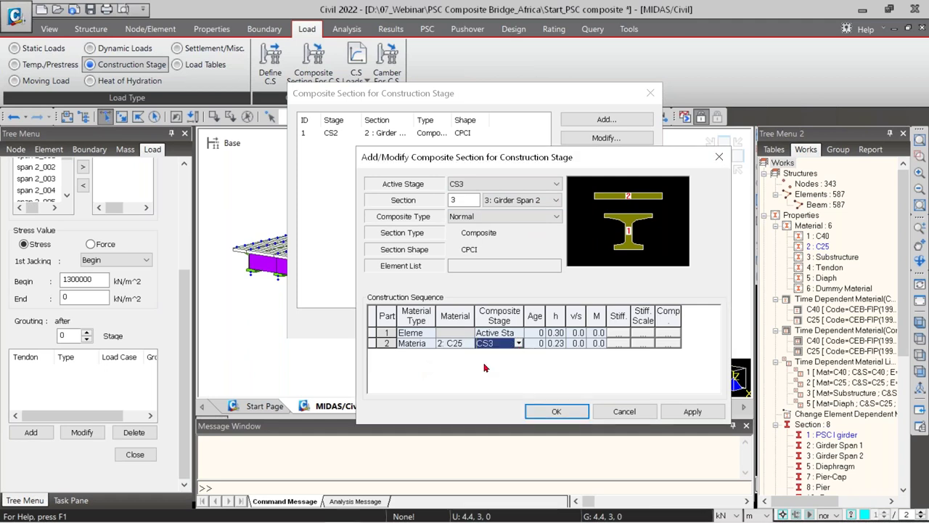
left_click(541, 344)
type("10")
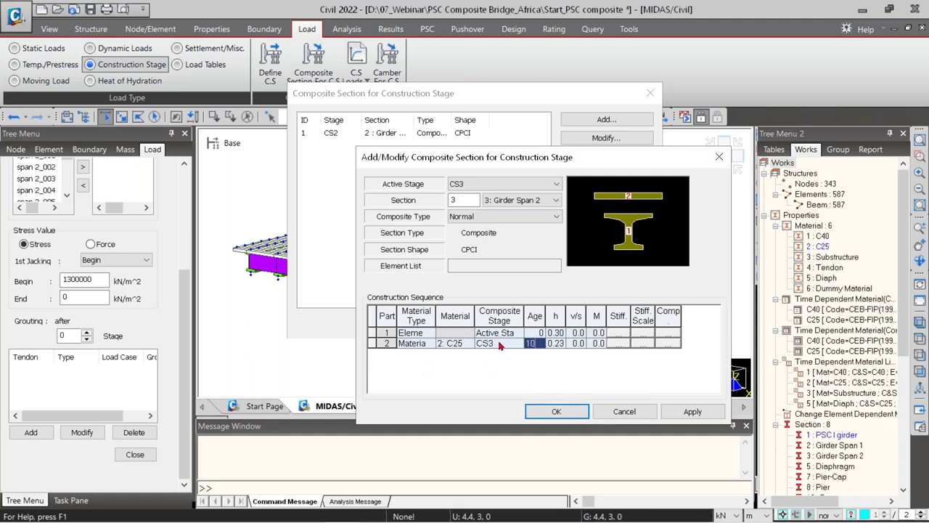
left_click(543, 331)
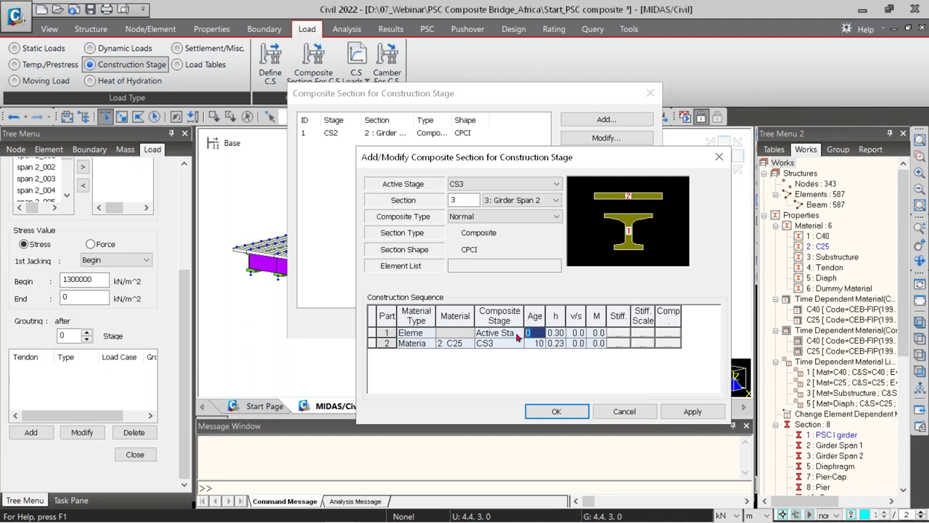
type("28")
left_click(540, 344)
left_click(555, 411)
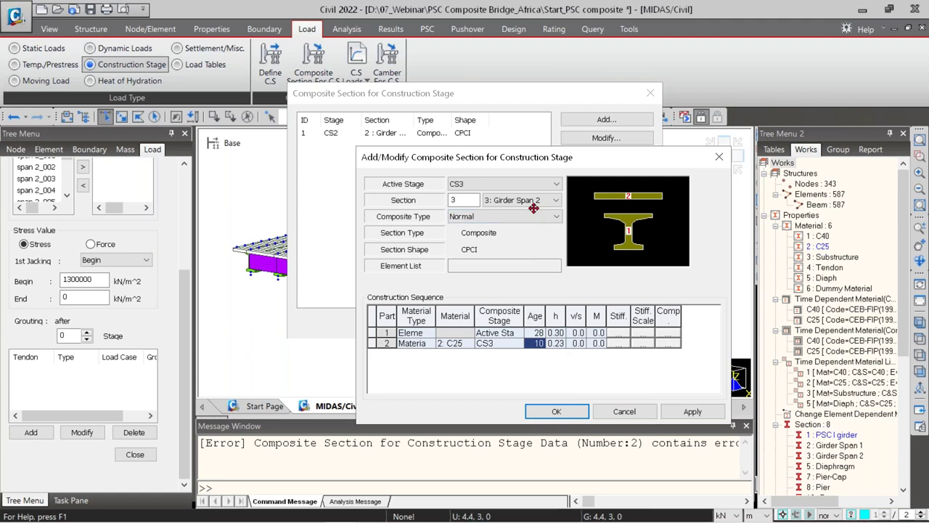
Step: Correct the active stage of the Girder Span 2 composite section to CS2, confirm it and finish the composite section definition
left_click(502, 345)
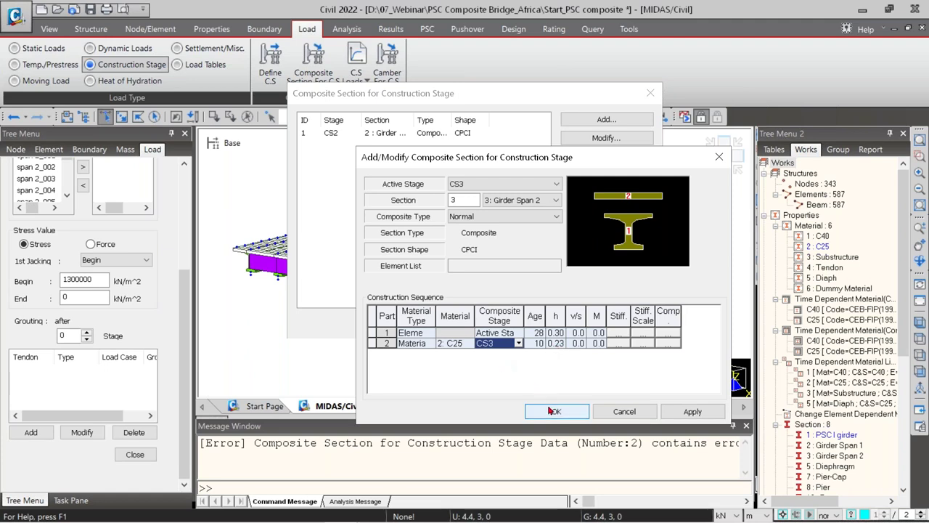
left_click(502, 183)
left_click(500, 202)
left_click(556, 411)
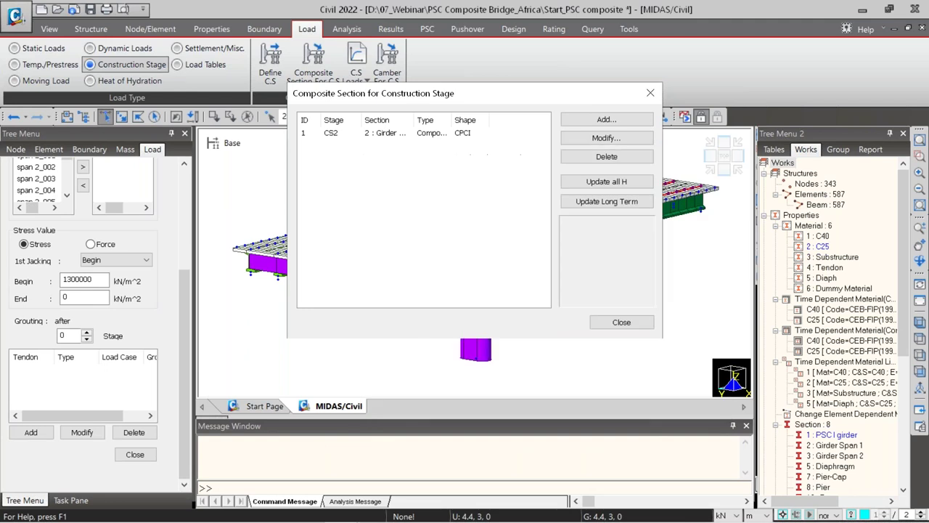
left_click(601, 323)
Step: Display construction stage CS2 and examine the girders without the slab at the span end
left_click(232, 143)
left_click(247, 177)
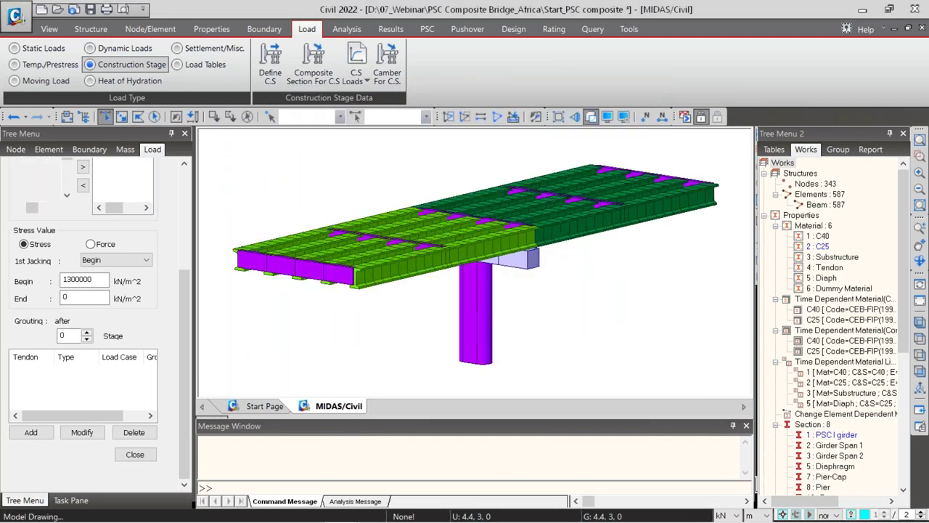
scroll(368, 254, "up", 5)
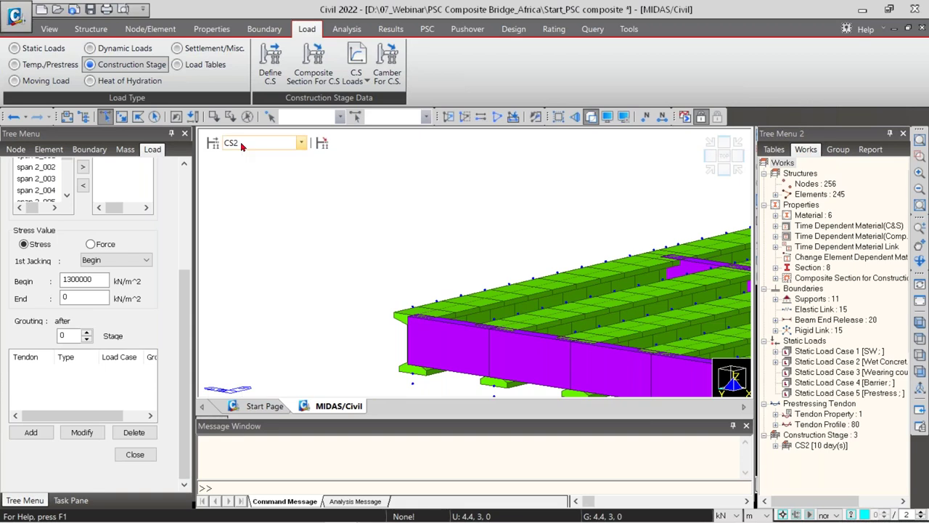
Step: Display construction stage CS3, make the elements of section 10: Dummy inactive and examine the composite slab on the girders
left_click(300, 142)
left_click(254, 190)
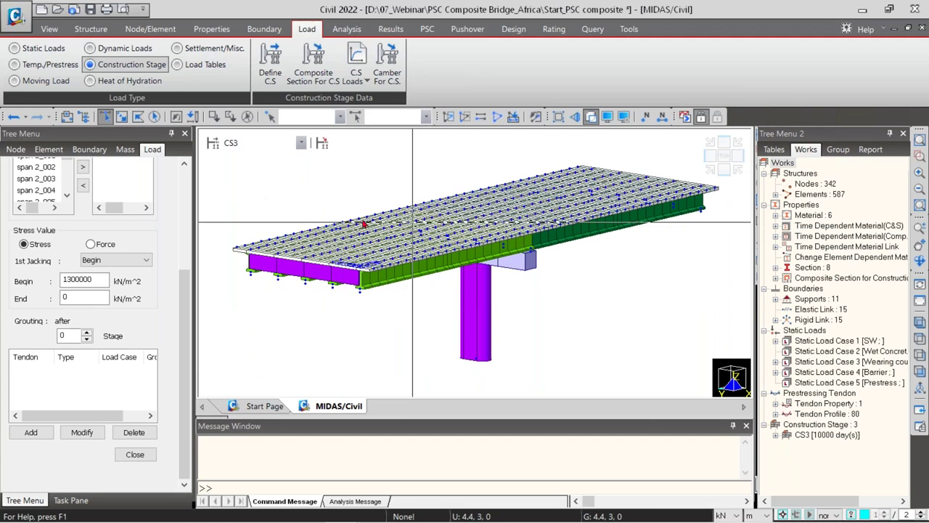
double_click(818, 270)
right_click(831, 341)
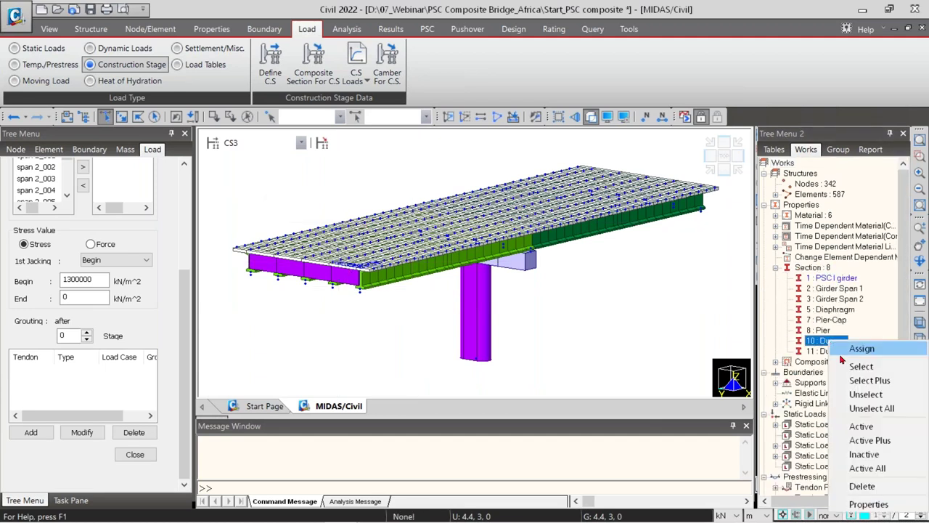
left_click(855, 453)
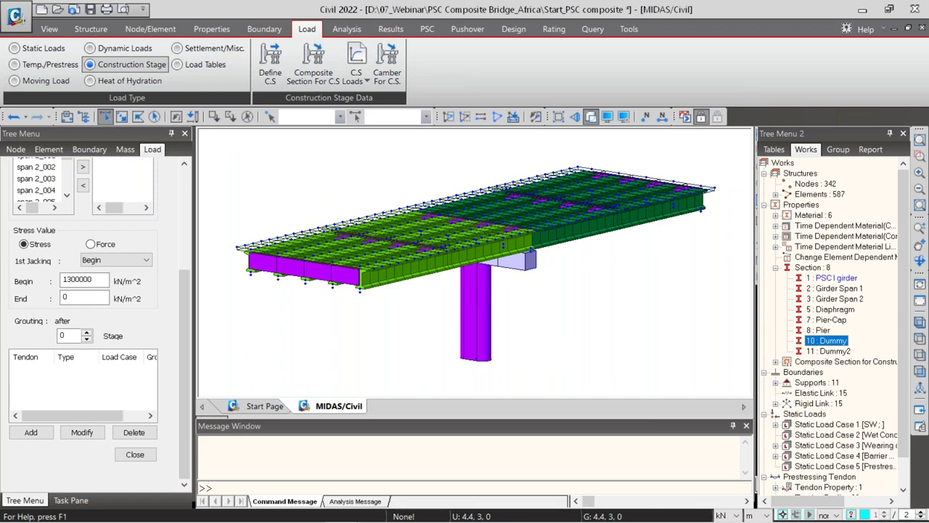
scroll(360, 255, "up", 3)
scroll(363, 251, "up", 2)
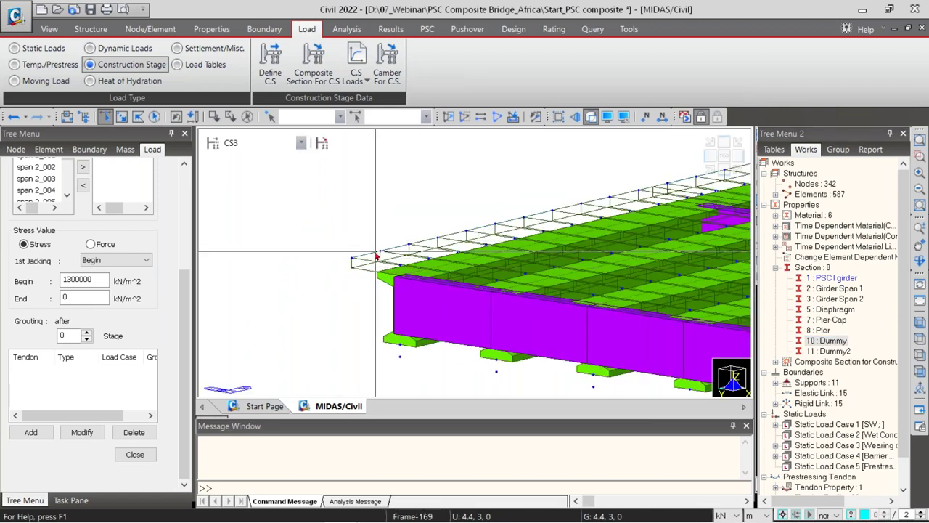
scroll(362, 246, "down", 3)
Step: Switch the displayed stage back to Base and examine the complete two-span bridge model
left_click(300, 142)
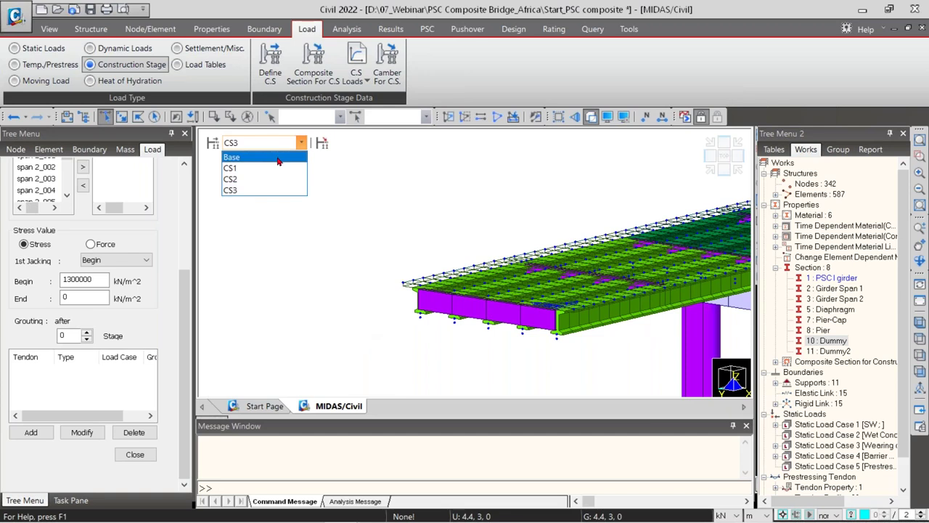
left_click(239, 155)
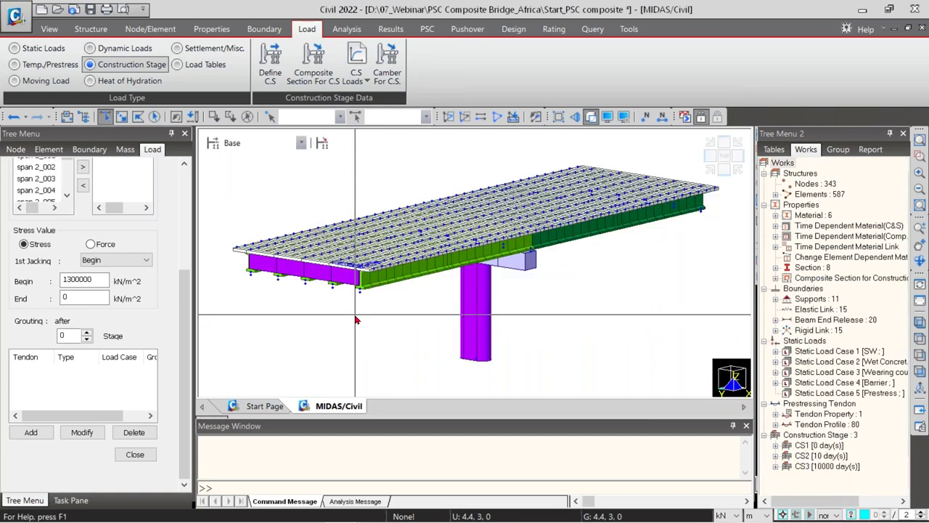
scroll(344, 250, "down", 2)
middle_click_drag(436, 247, 491, 264)
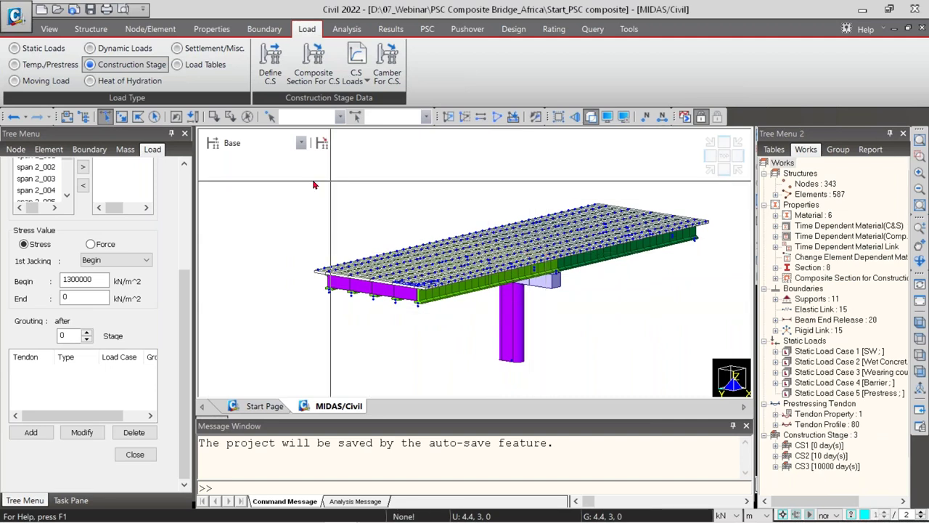
Step: Open the project file Start_PSC composite_wzd.mcb from the PSC composite bridge folder
left_click(67, 14)
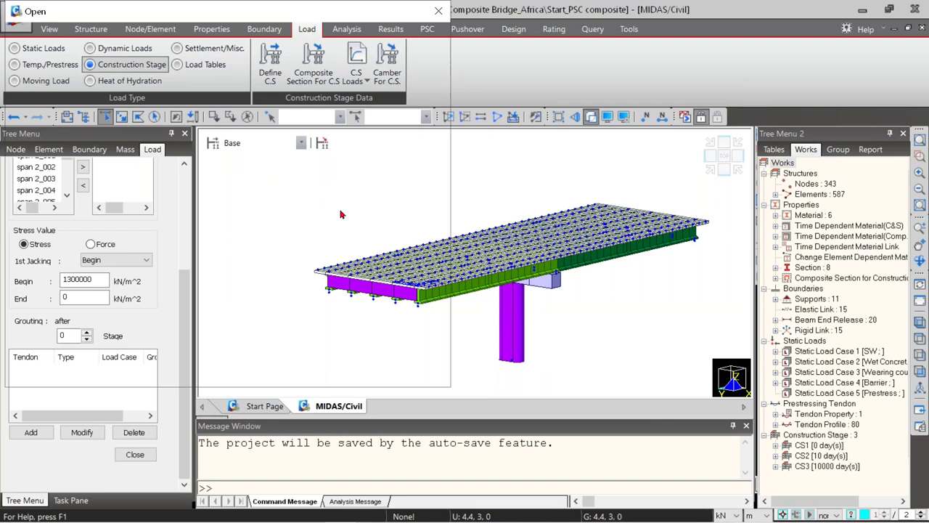
left_click(210, 152)
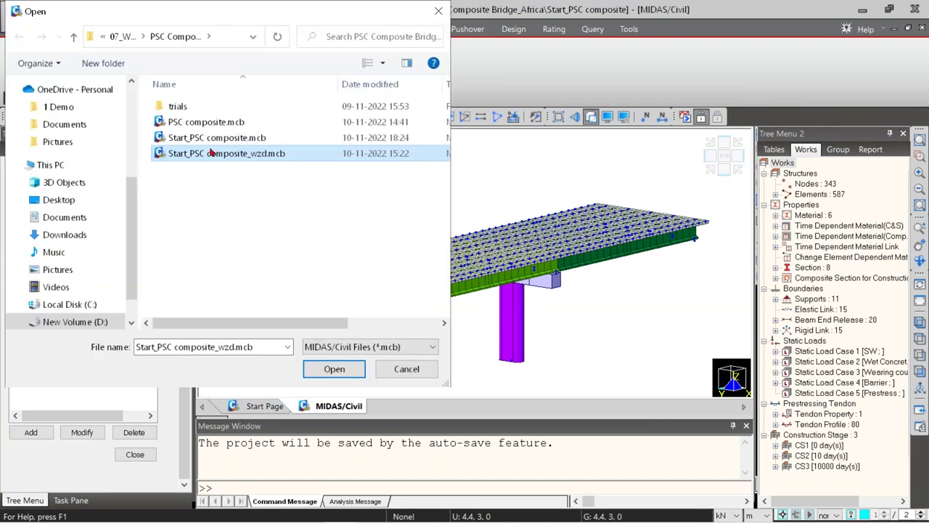
double_click(211, 153)
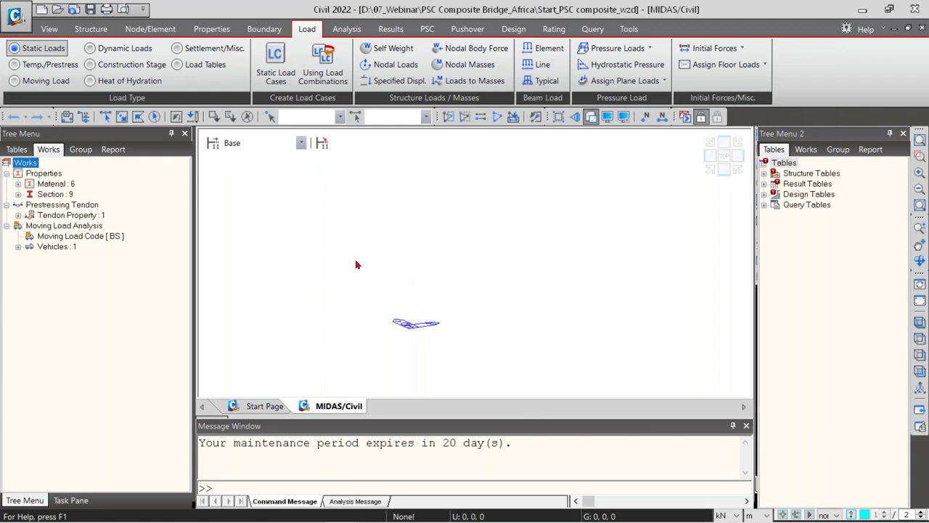
Step: Open the Prestressed Composite Bridge wizard for the empty model
left_click(100, 30)
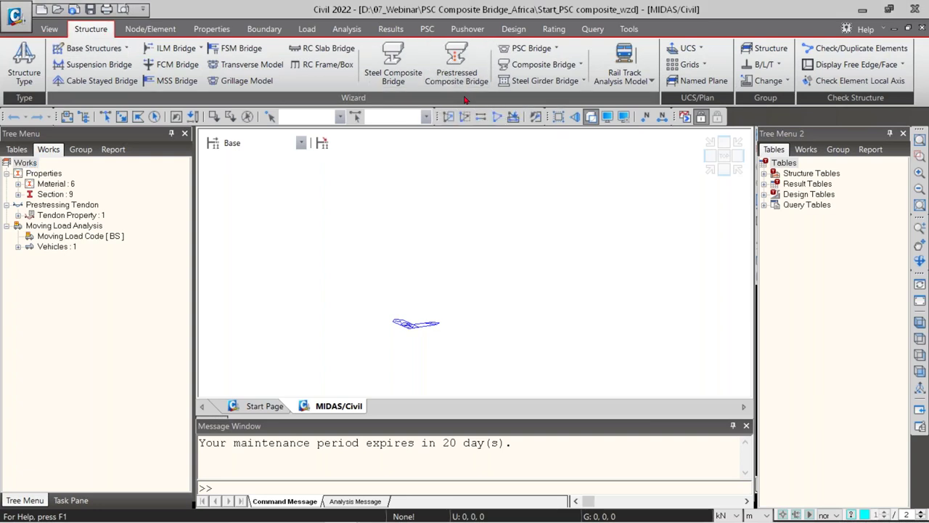
left_click_drag(87, 134, 91, 138)
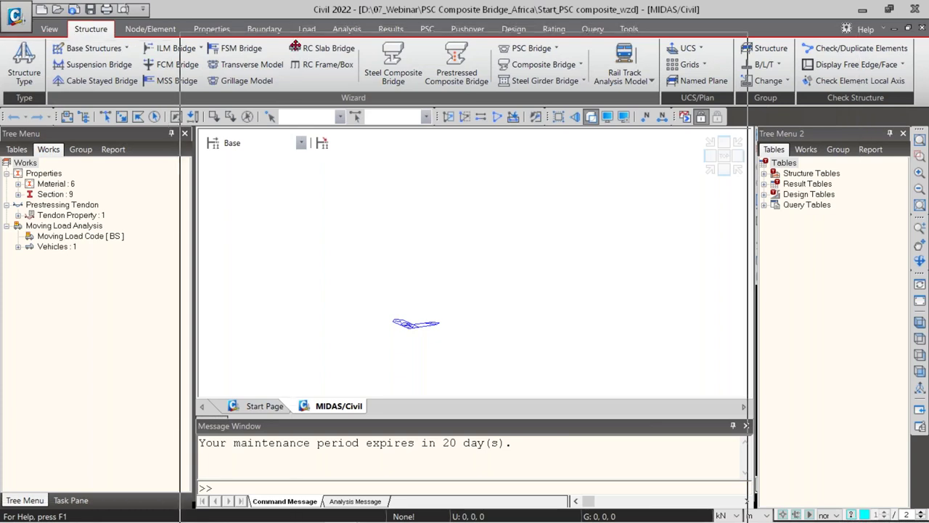
left_click(456, 73)
Step: Choose Precast Girder Type and All Frame modeling for the bridge layout and review the span information
left_click(369, 201)
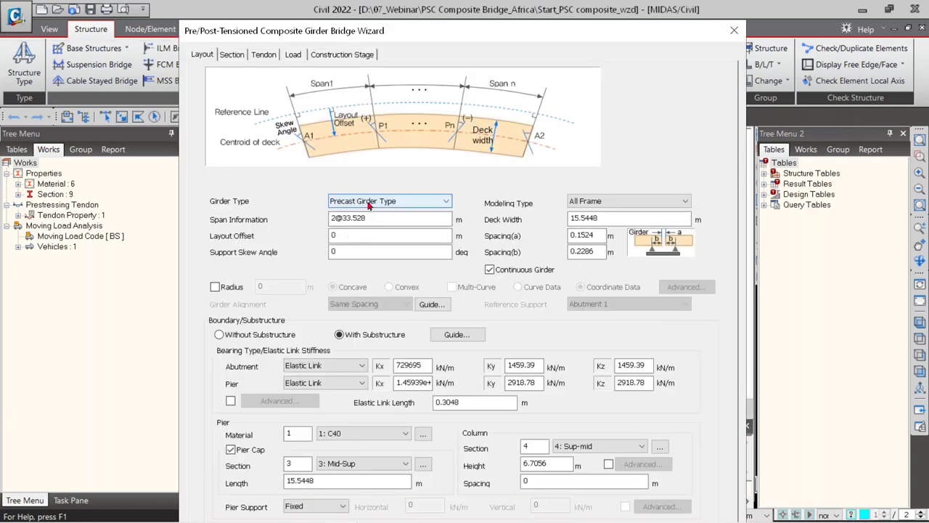
left_click(369, 211)
left_click(651, 202)
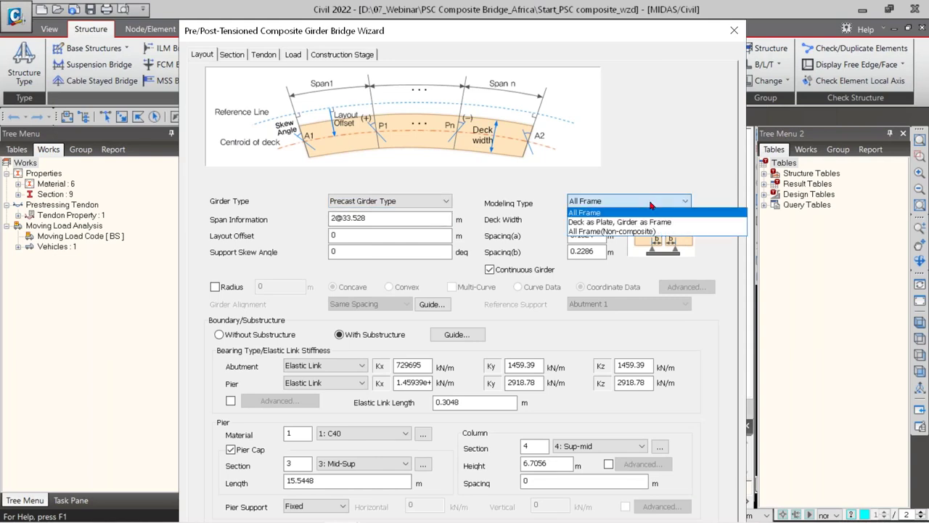
left_click(651, 212)
left_click(387, 221)
left_click_drag(386, 221, 274, 223)
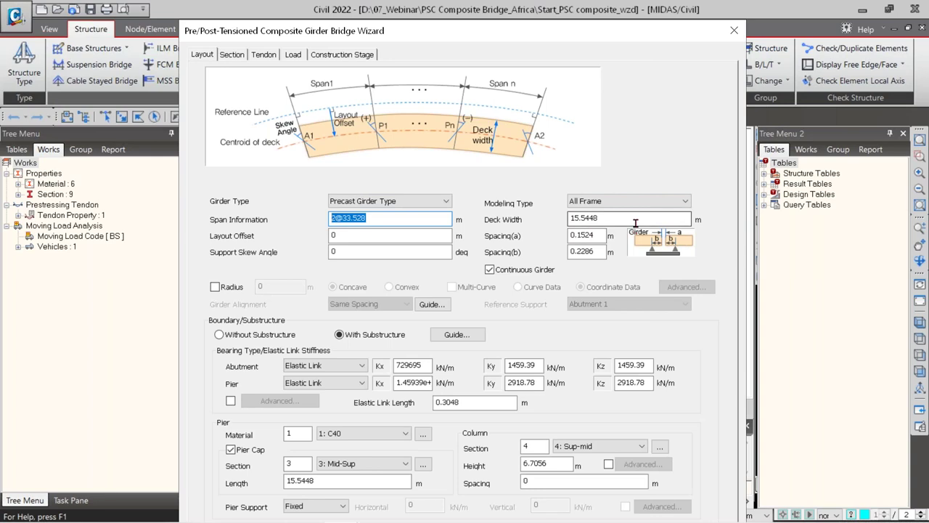
Step: Examine the layout inputs for deck width, support skew angle and radius, and compare the options without and with substructure
left_click_drag(628, 218, 519, 222)
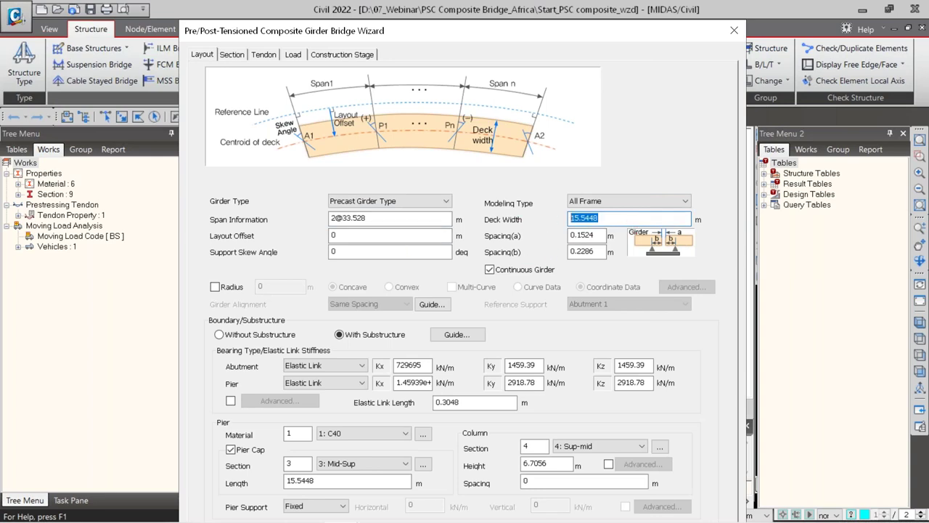
left_click_drag(333, 251, 377, 257)
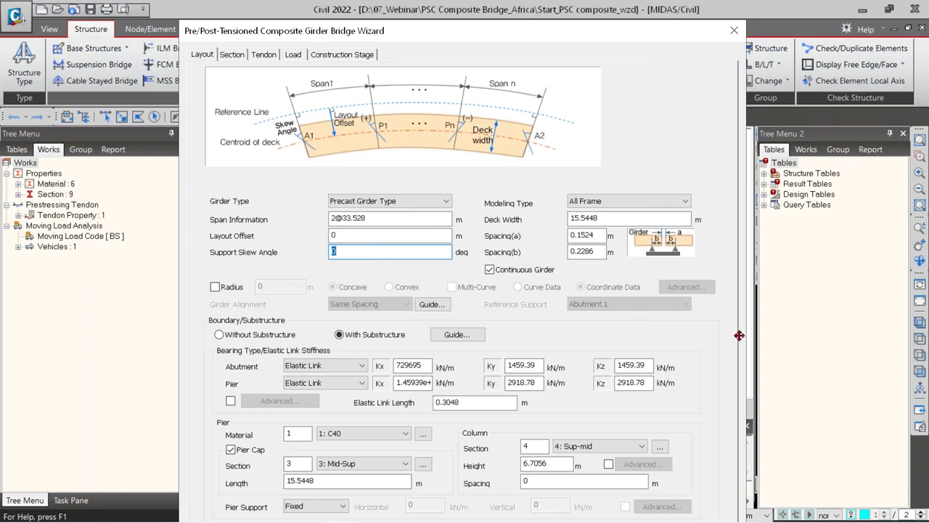
left_click_drag(738, 332, 741, 313)
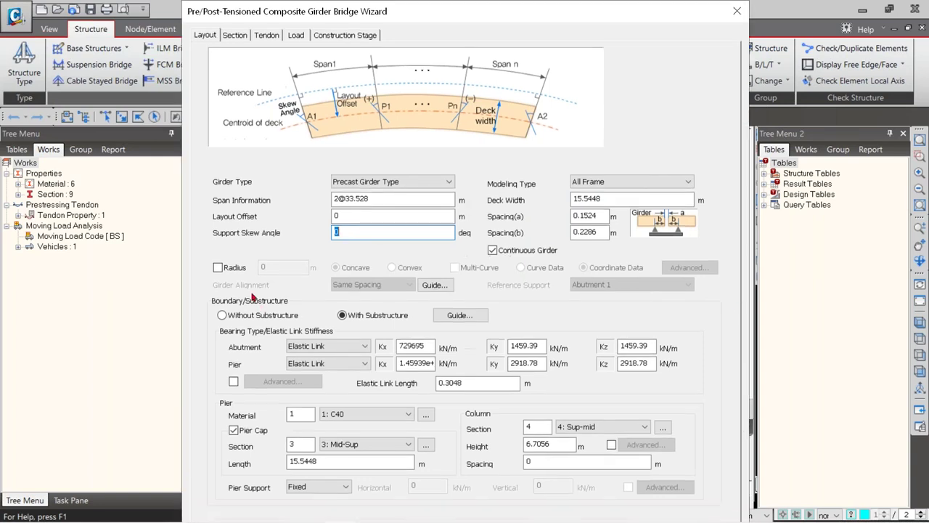
left_click(218, 267)
left_click(219, 268)
left_click(528, 253)
left_click(268, 321)
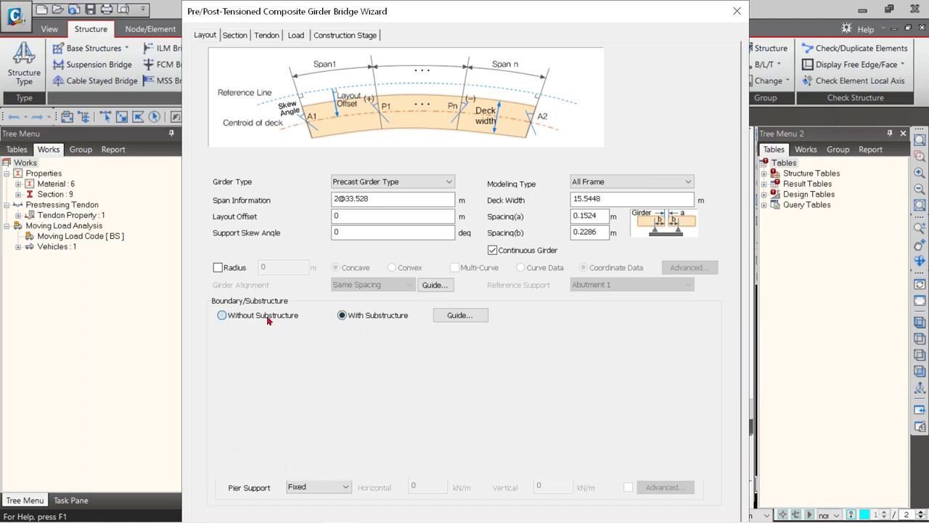
left_click(361, 319)
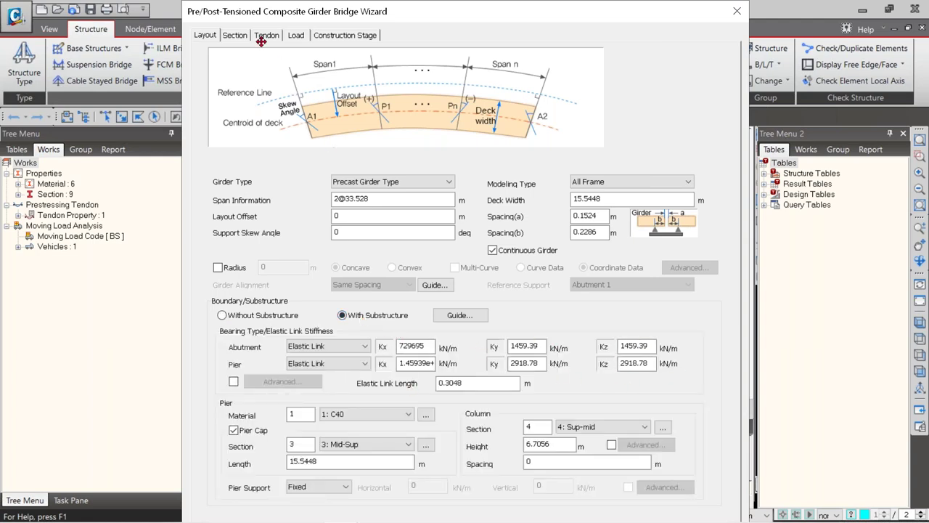
Step: Review the wizard's section, tendon, load and construction stage settings, including the construction stage guide
left_click(235, 36)
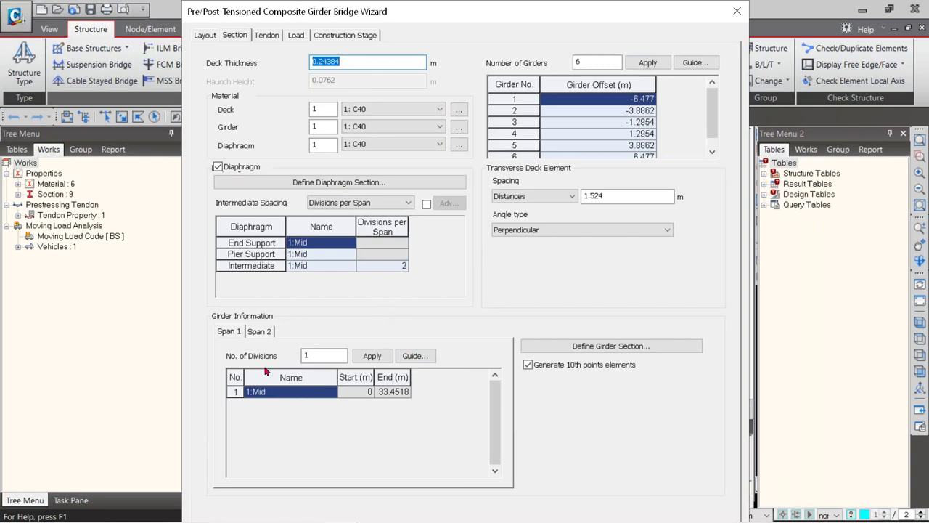
left_click(266, 35)
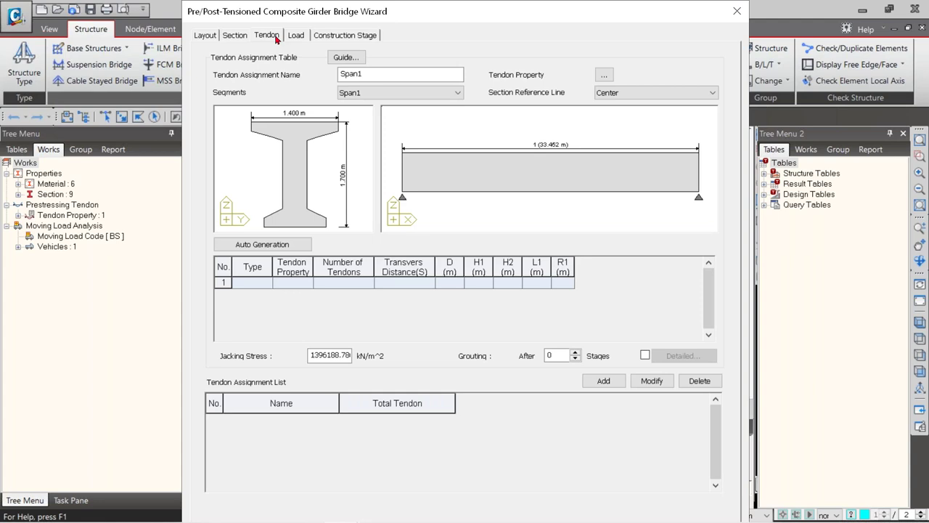
left_click(295, 35)
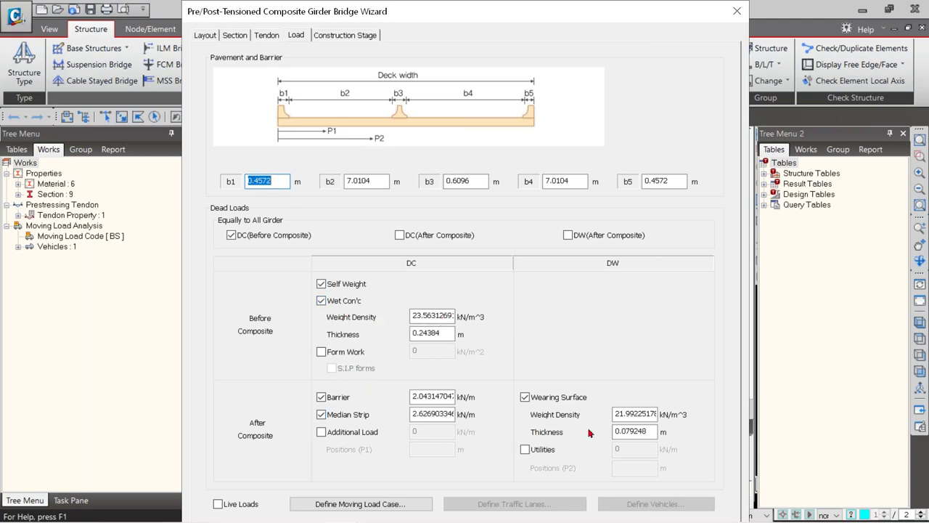
left_click(318, 37)
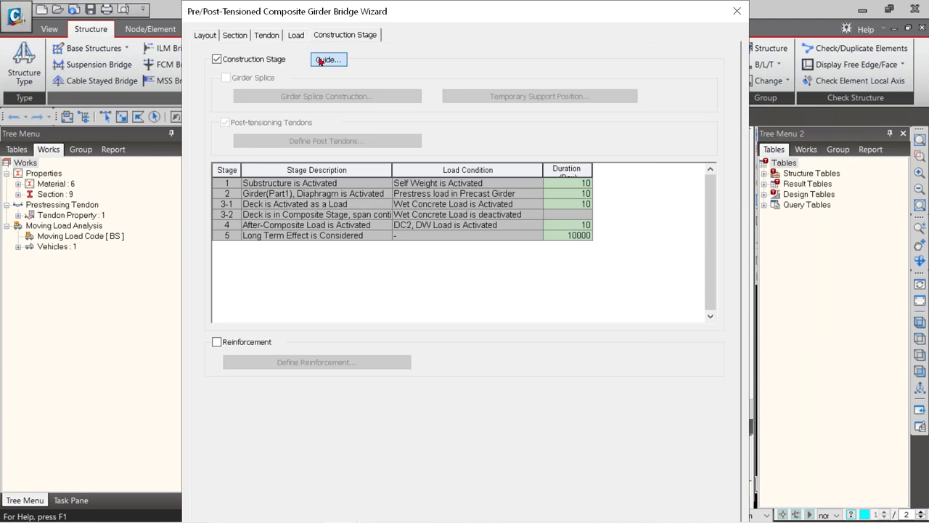
left_click(325, 60)
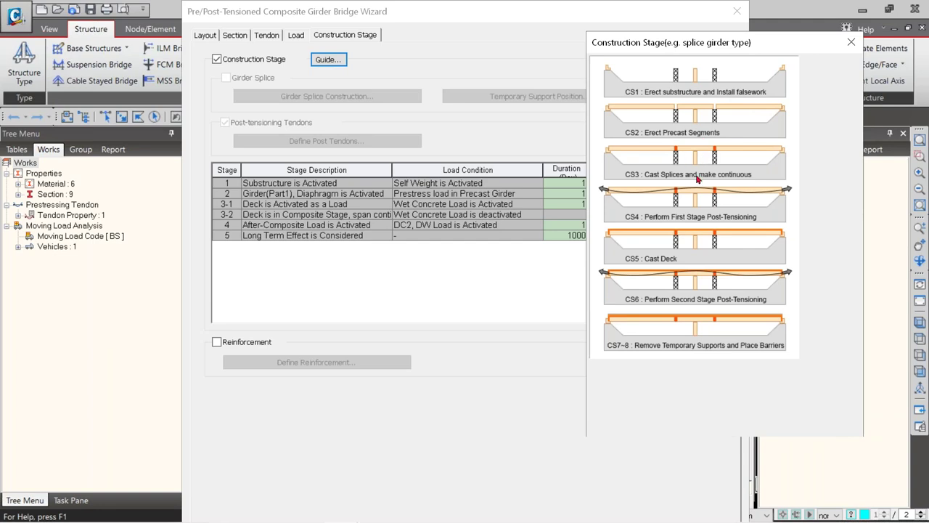
left_click(849, 44)
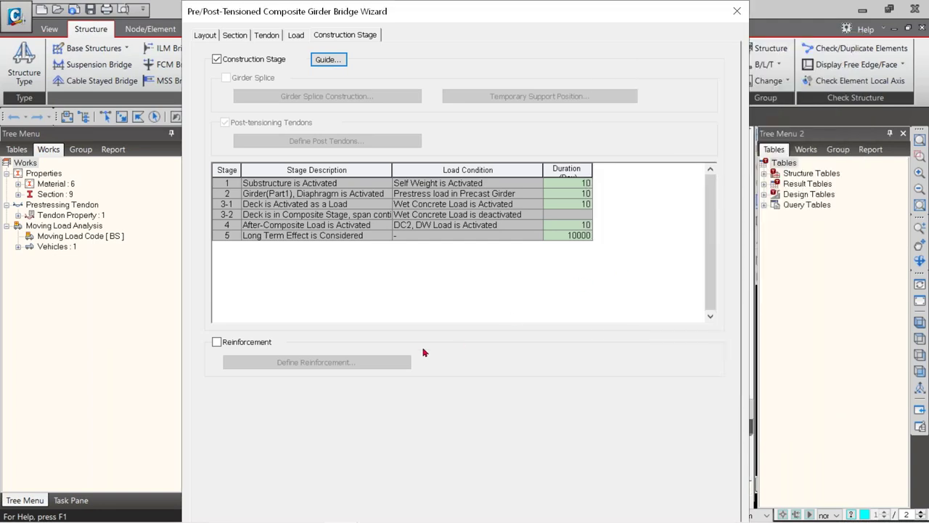
Step: Enable reinforcement and view the Sup and PSC I girder sections in the reinforcement definition
left_click(237, 344)
left_click(239, 363)
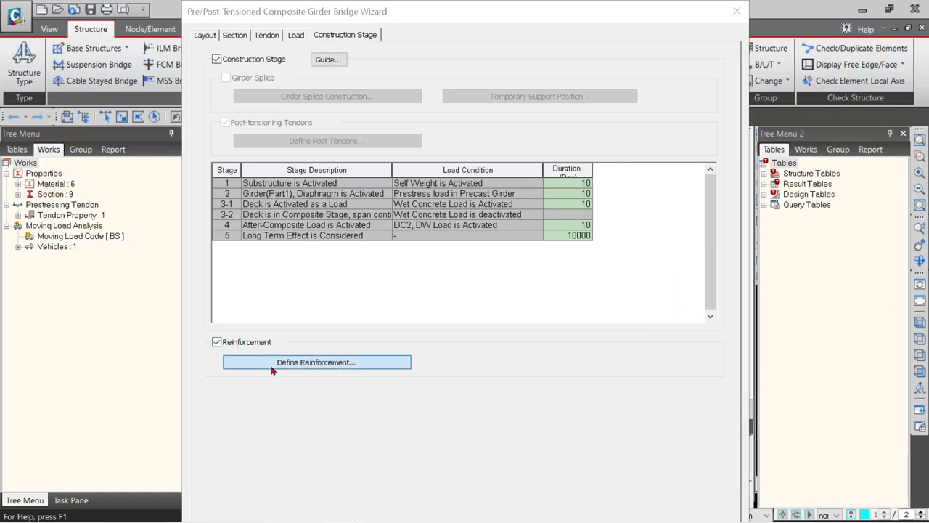
left_click(129, 112)
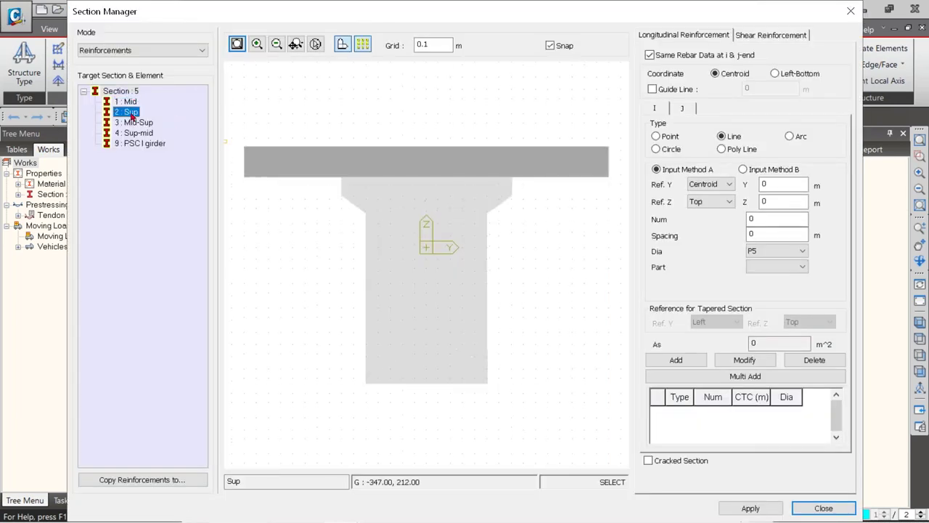
left_click(137, 143)
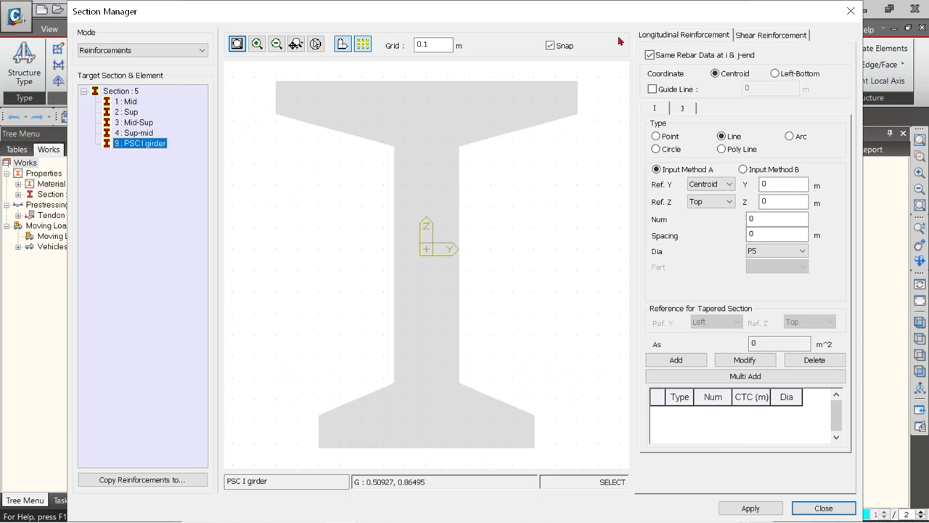
left_click(851, 10)
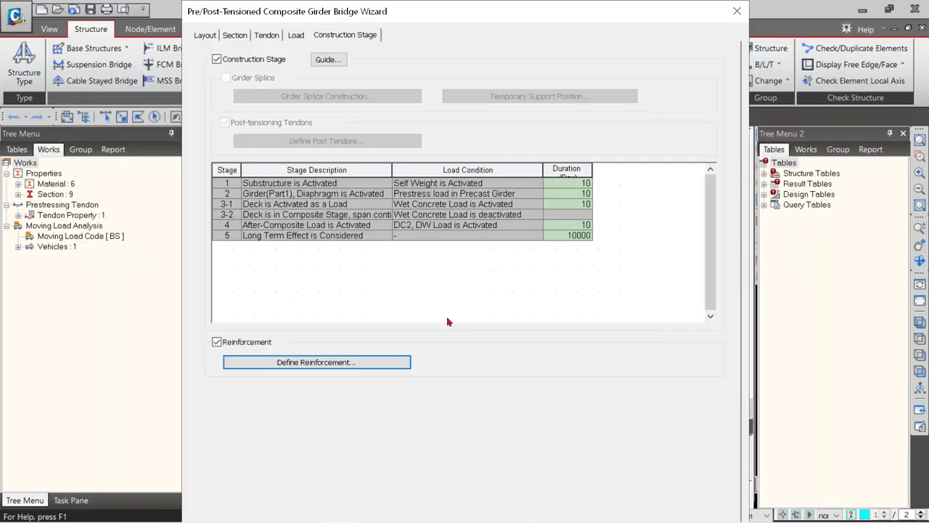
Step: Return to the layout settings and look at the location offered for saving the wizard data as a WZD file
left_click(204, 36)
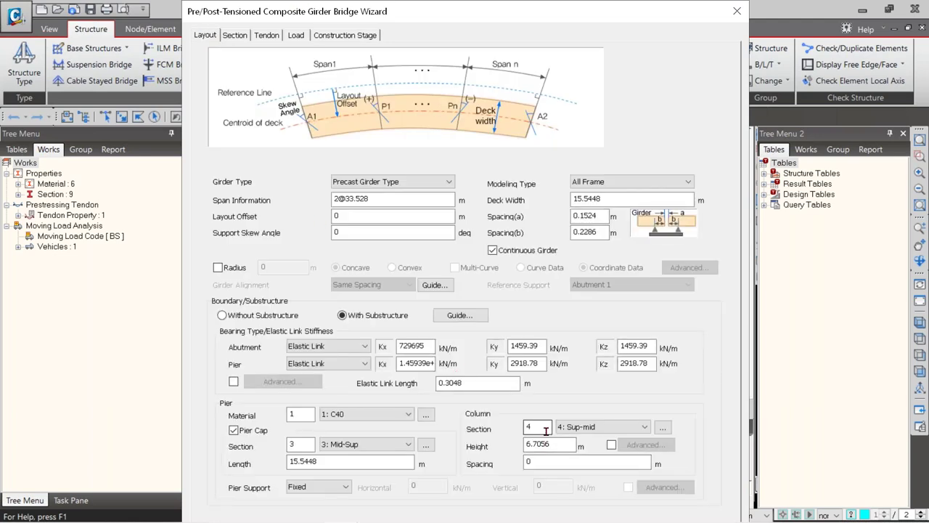
left_click_drag(738, 398, 743, 305)
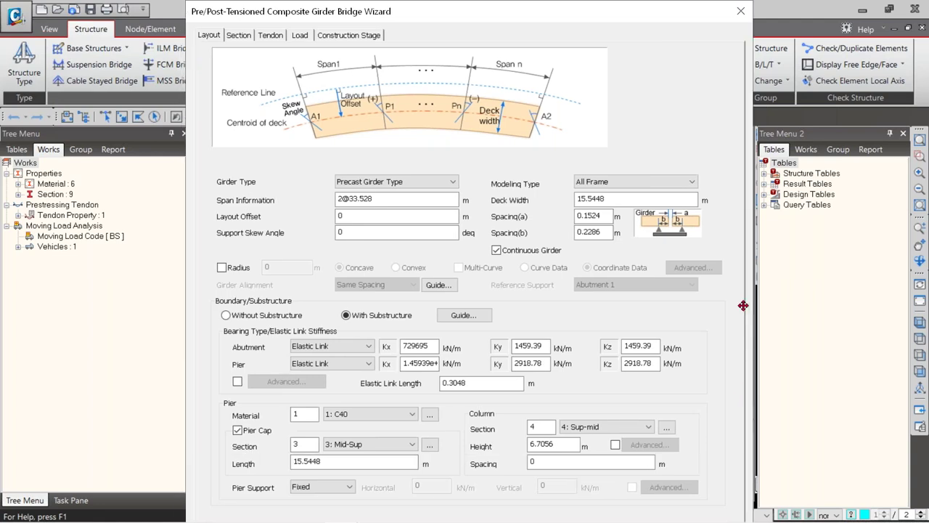
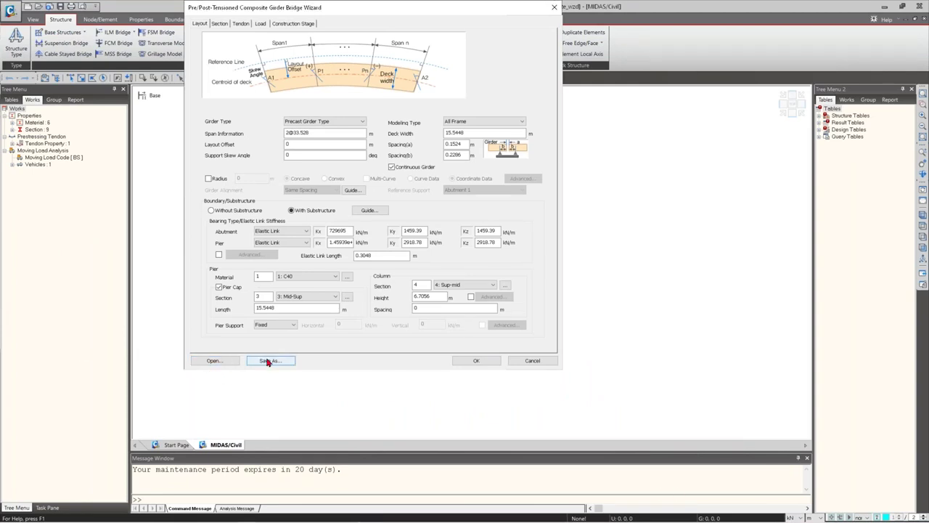
left_click_drag(356, 355, 407, 395)
left_click(322, 401)
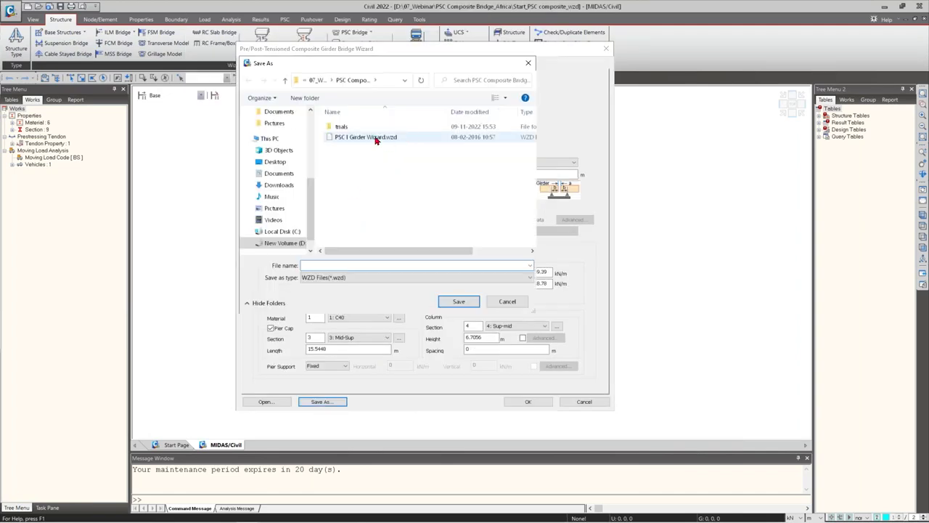
left_click(507, 301)
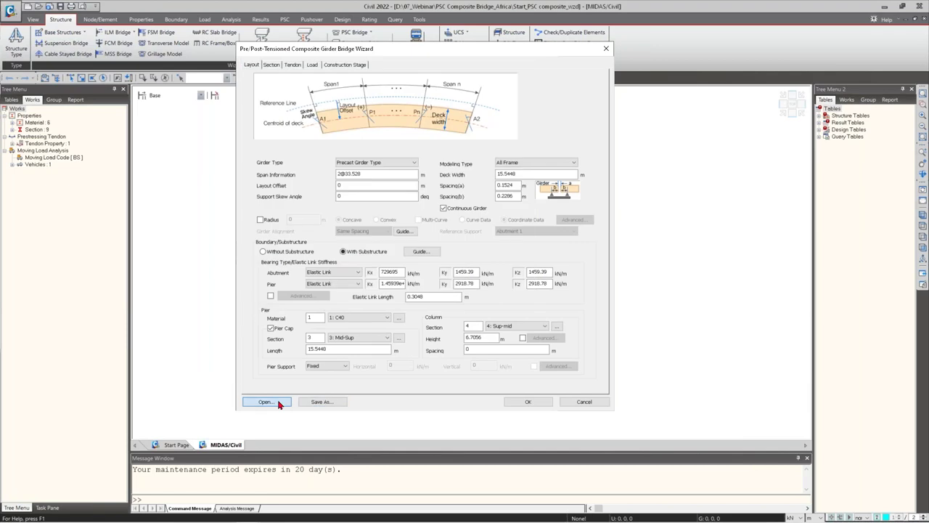
Step: Load the bridge wizard data from the file PSC I Girder Wizard.wzd
left_click(278, 404)
left_click(372, 137)
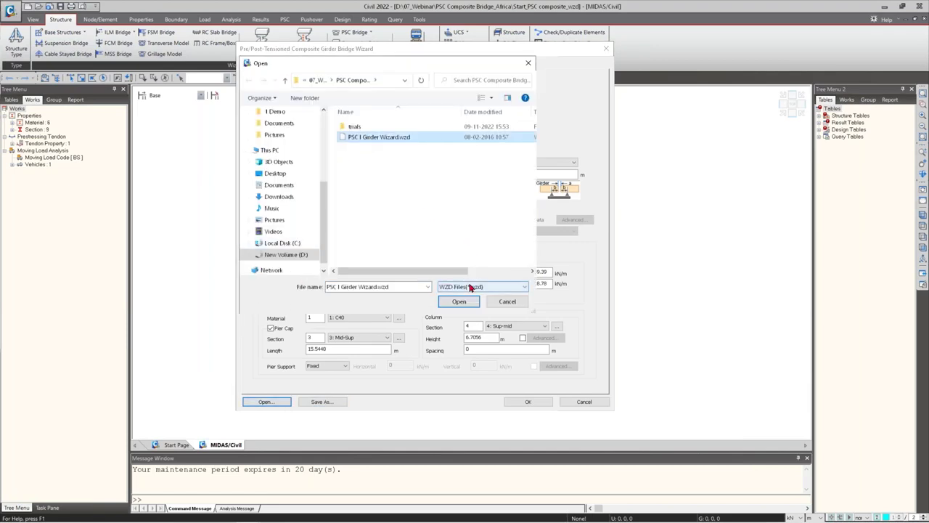
left_click(459, 301)
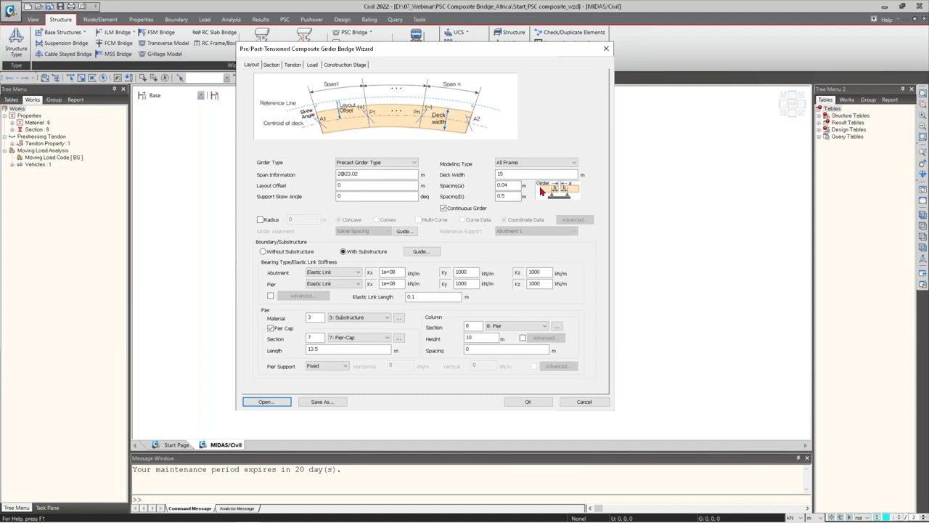
Step: Review the loaded section, tendon, load and construction stage settings and generate the bridge model
left_click(272, 65)
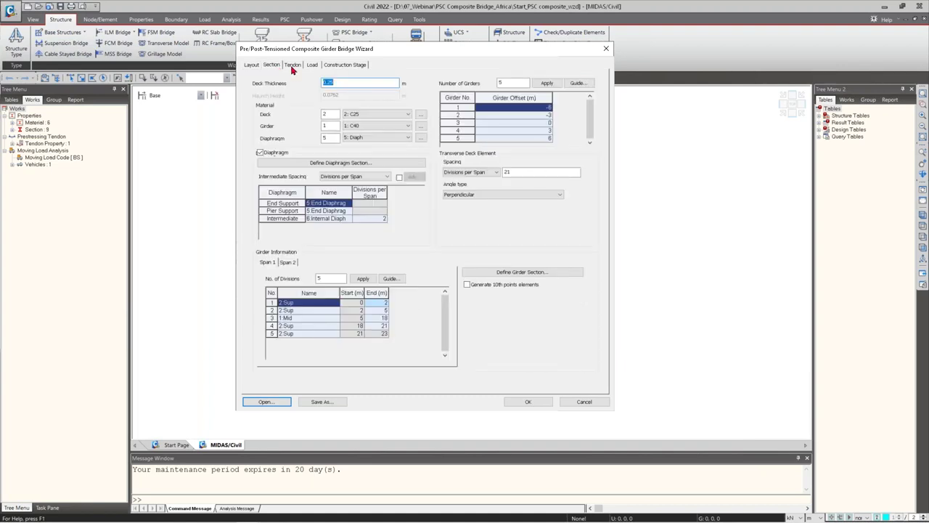
left_click(292, 65)
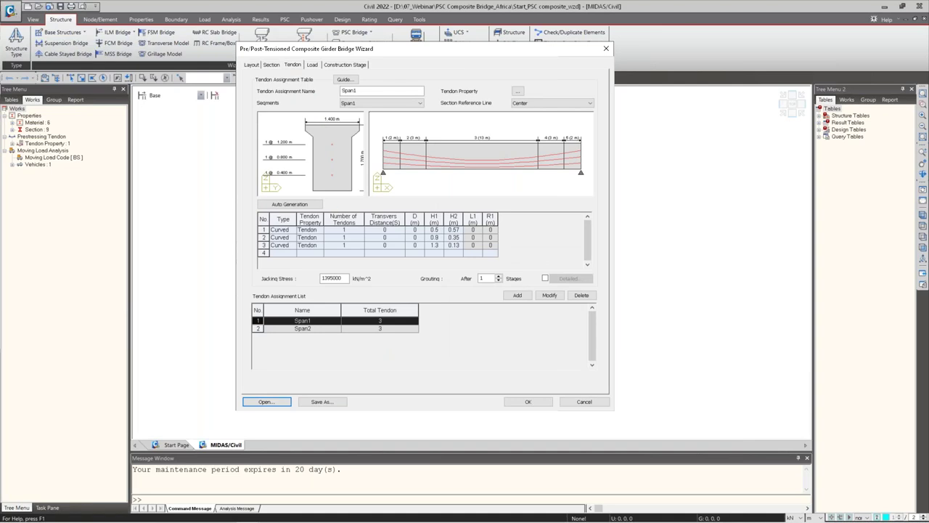
left_click(316, 66)
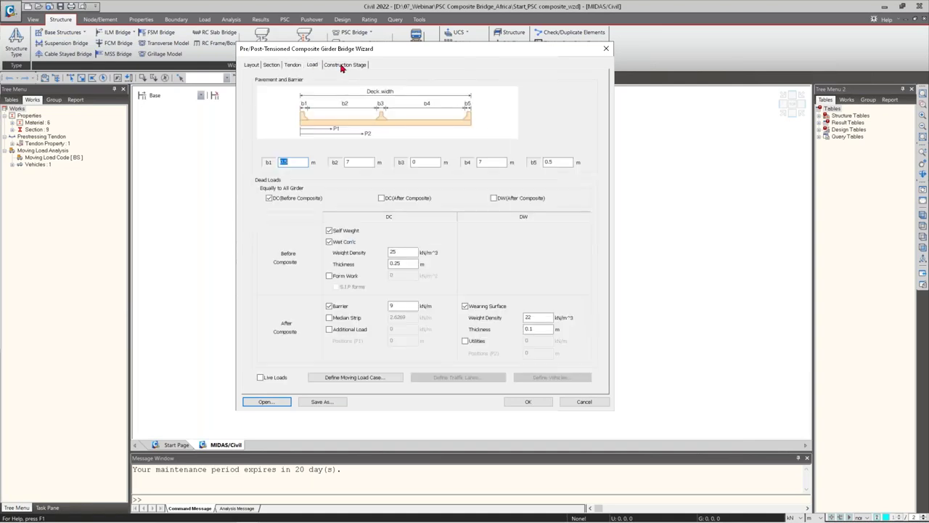
left_click(342, 66)
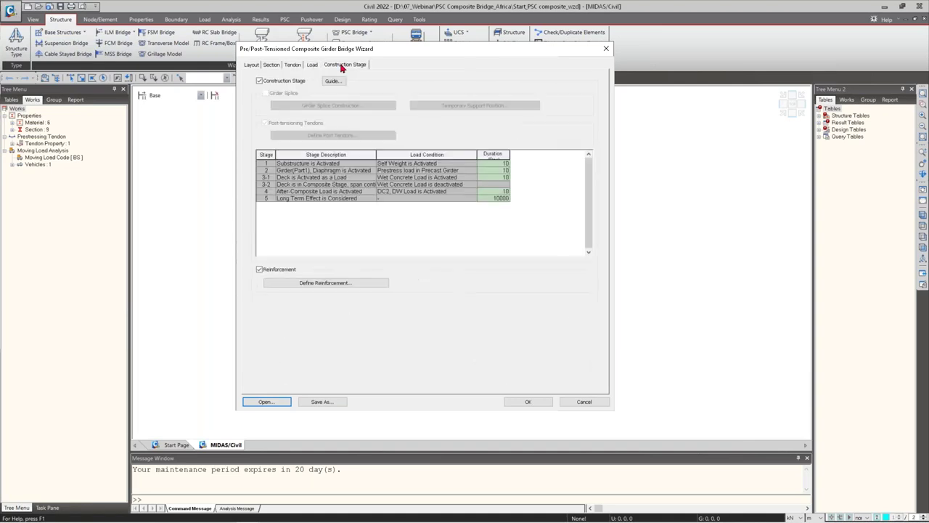
left_click(535, 402)
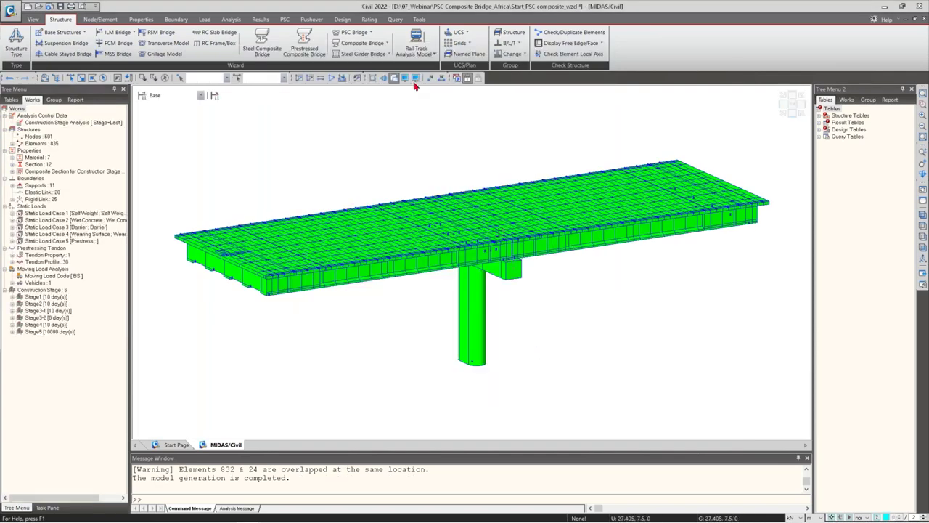
Step: Colour the model elements by section/thickness using random colours in the display options
left_click(413, 82)
left_click(450, 183)
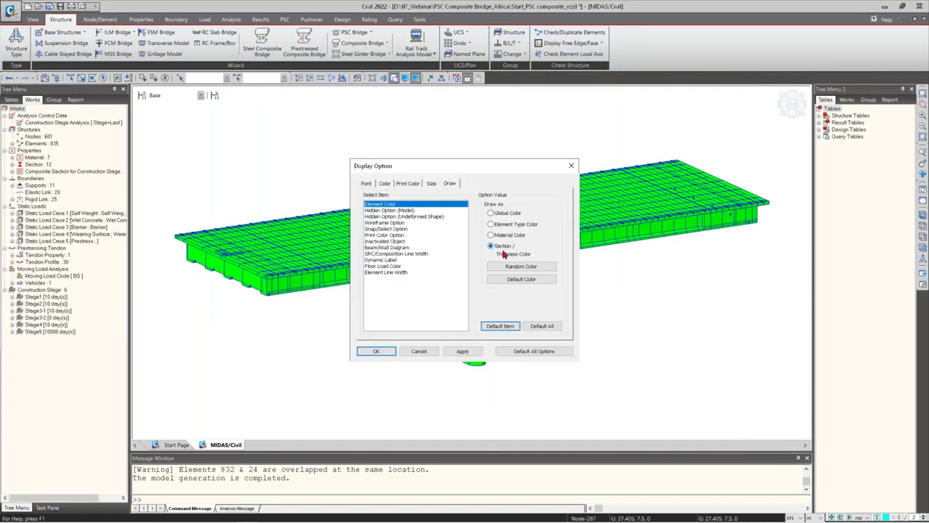
left_click(504, 270)
left_click(463, 351)
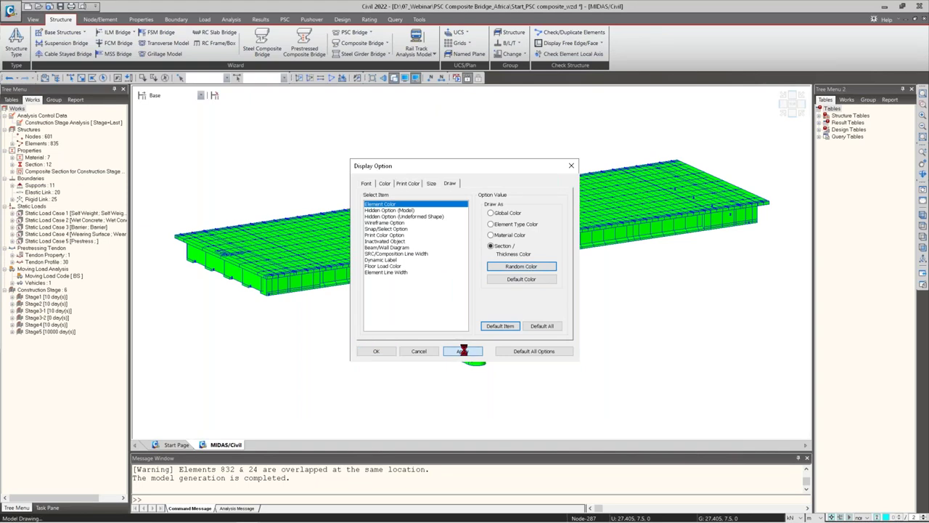
left_click(376, 350)
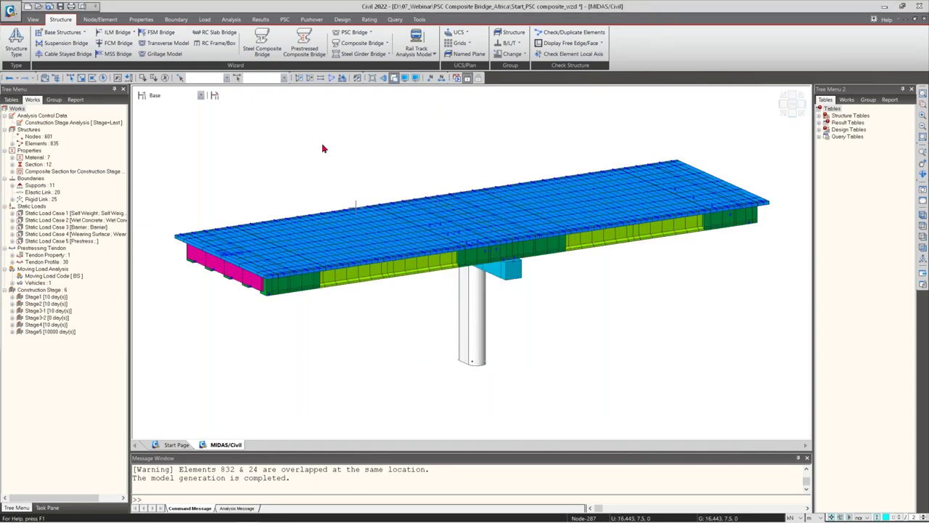
Step: View the bridge model from a higher angle at construction stages Stage1, Stage2 and Stage3-1 in turn
middle_click_drag(410, 148, 439, 258, "ctrl")
left_click(200, 95)
left_click(174, 115)
left_click(174, 100)
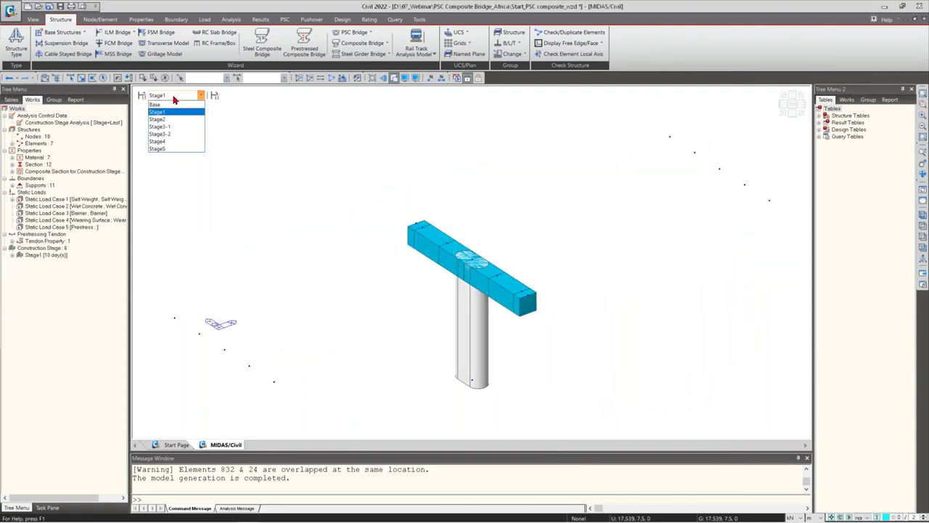
left_click(174, 120)
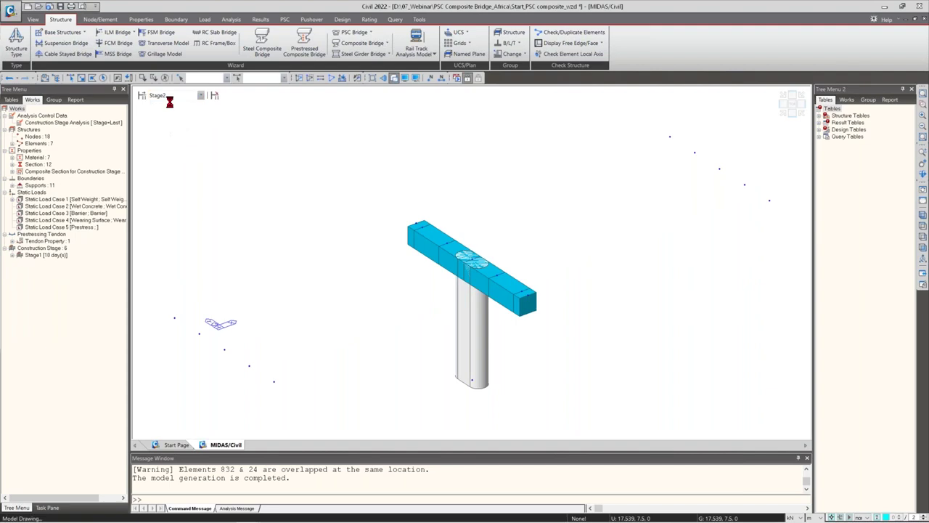
left_click(171, 97)
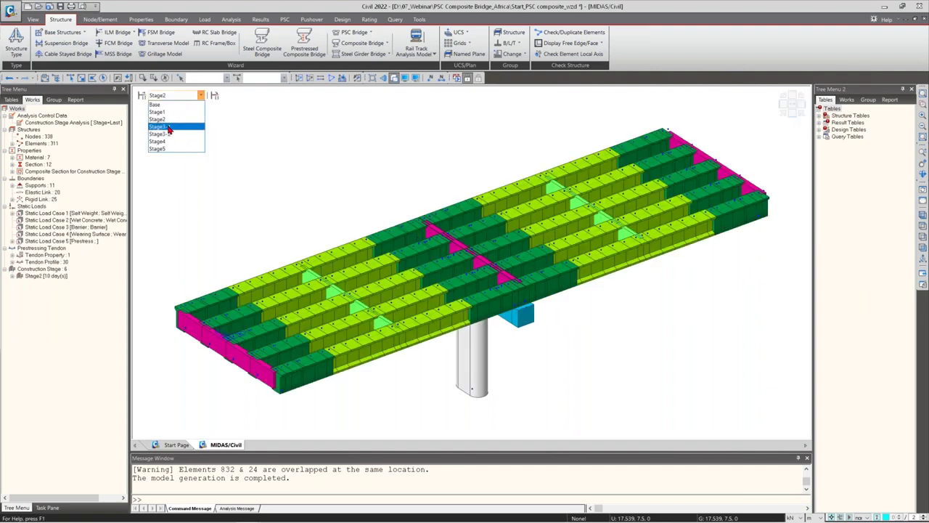
left_click(168, 127)
Step: Display the element beam loads of the Wet Concrete load case on the bridge at construction stage Stage3-1
double_click(66, 220)
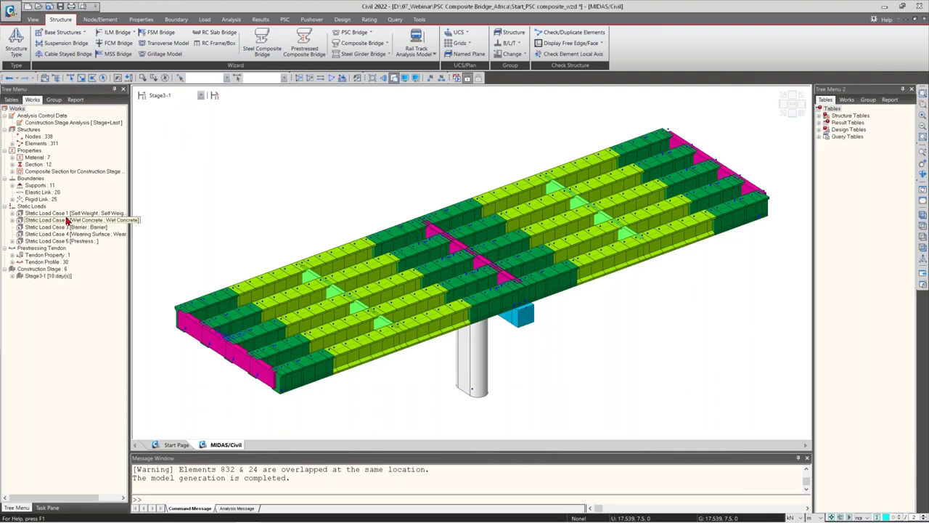
right_click(65, 227)
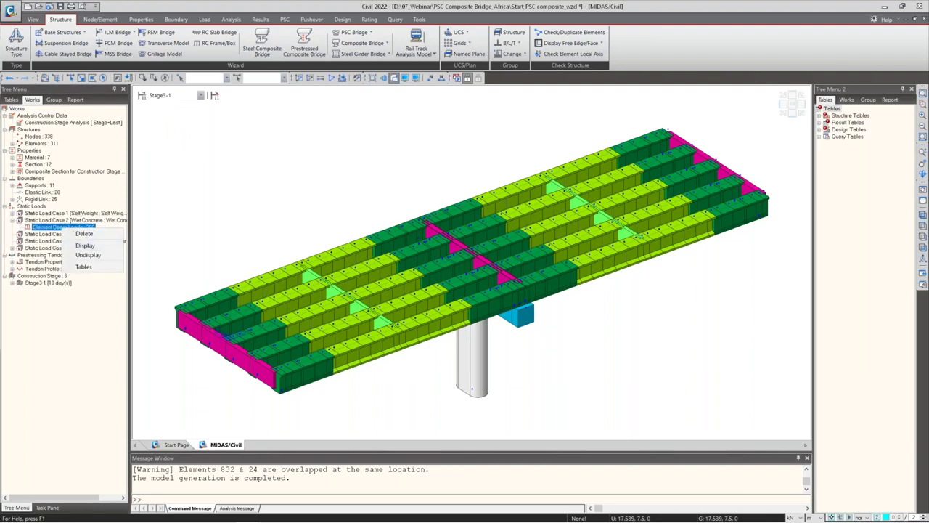
left_click(85, 245)
Step: View the model at construction stage Stage3-2 and check its Wet Concrete load case
left_click(200, 95)
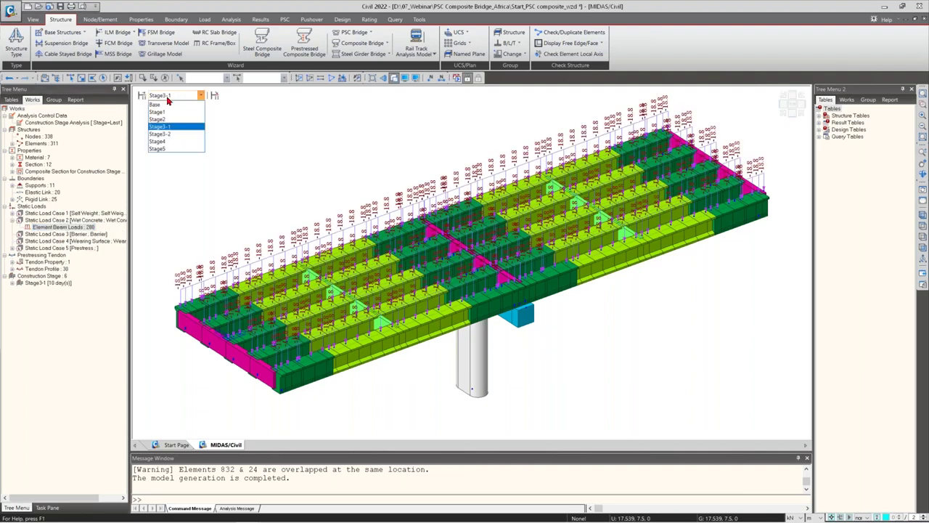
left_click(168, 136)
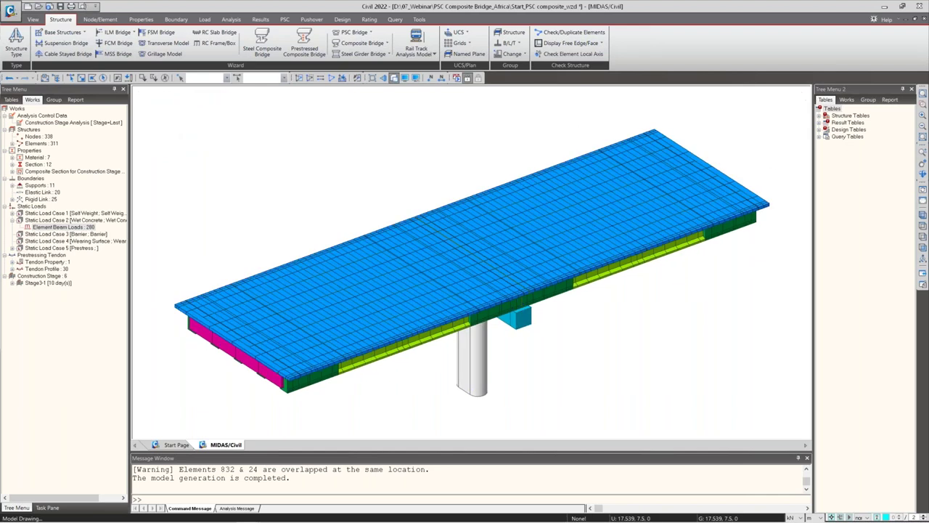
left_click(45, 220)
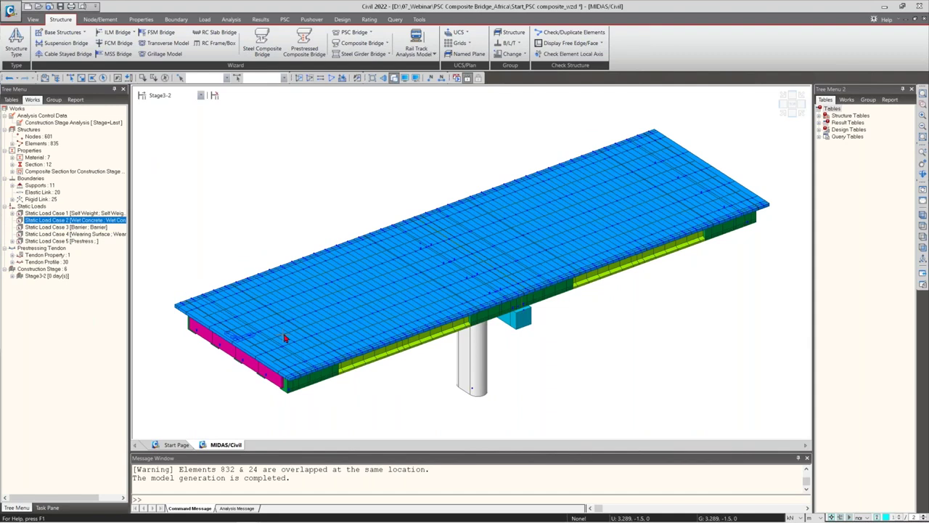
Step: At construction stage Stage4, display the Barrier nodal loads and the Wearing Surface element beam loads
left_click(156, 98)
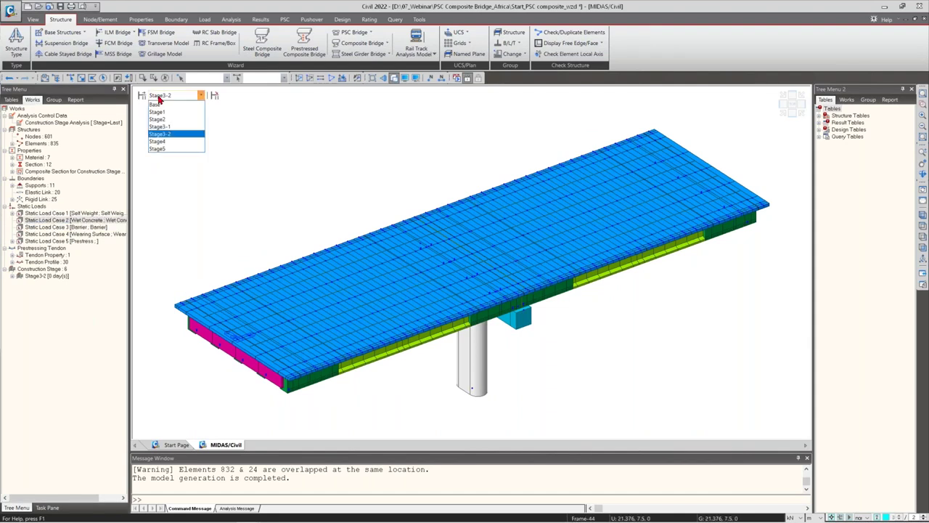
left_click(161, 141)
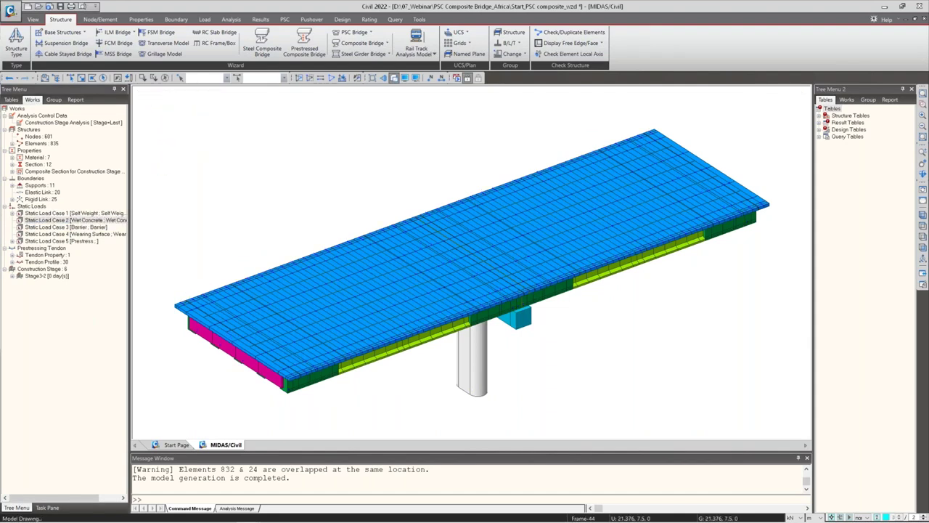
double_click(66, 227)
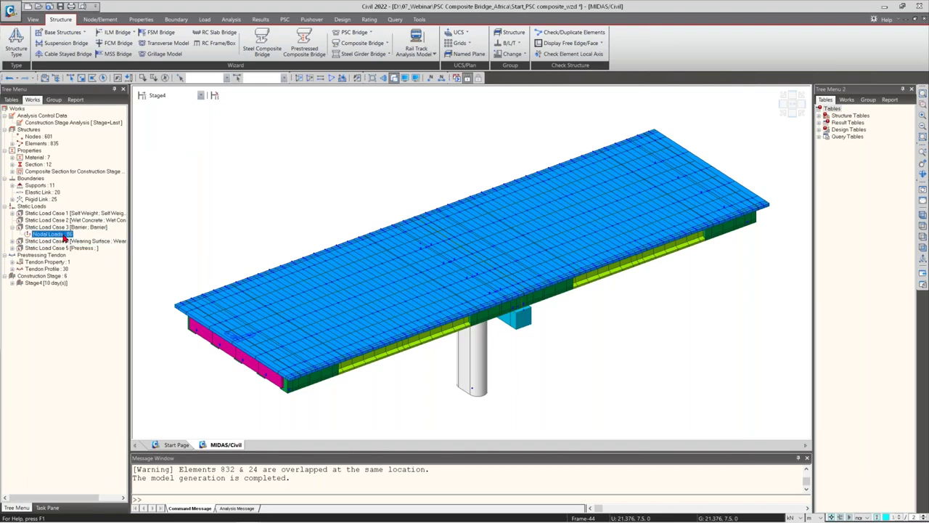
right_click(71, 235)
left_click(75, 258)
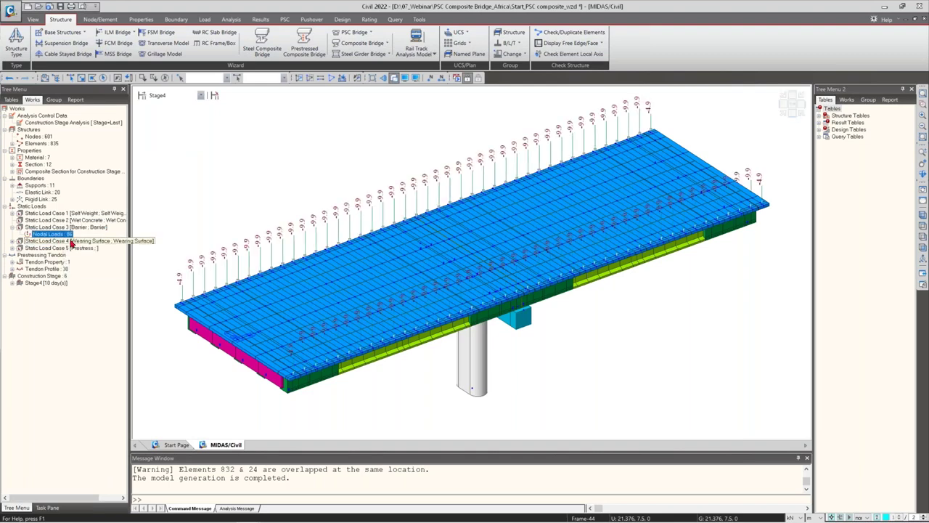
double_click(66, 240)
right_click(73, 248)
left_click(92, 265)
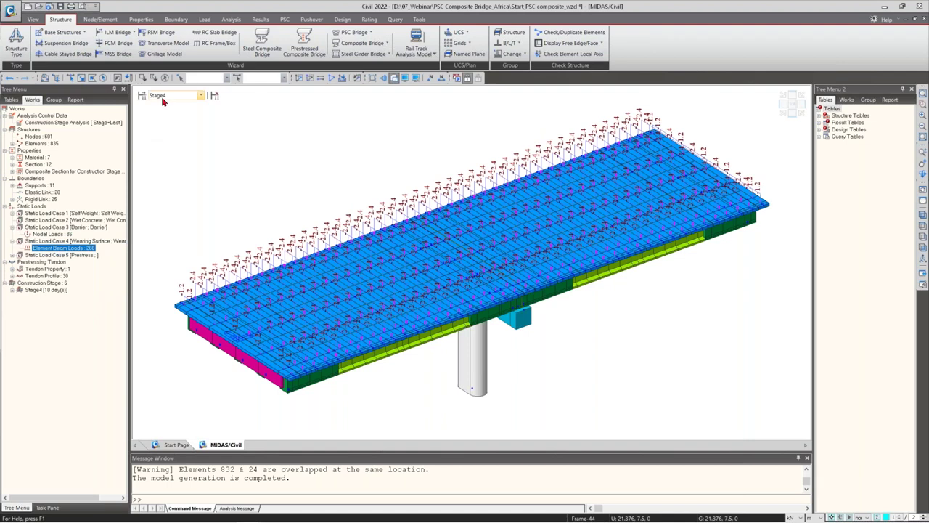
Step: View construction stage Stage5 and hide the Wearing Surface element beam loads
left_click(200, 95)
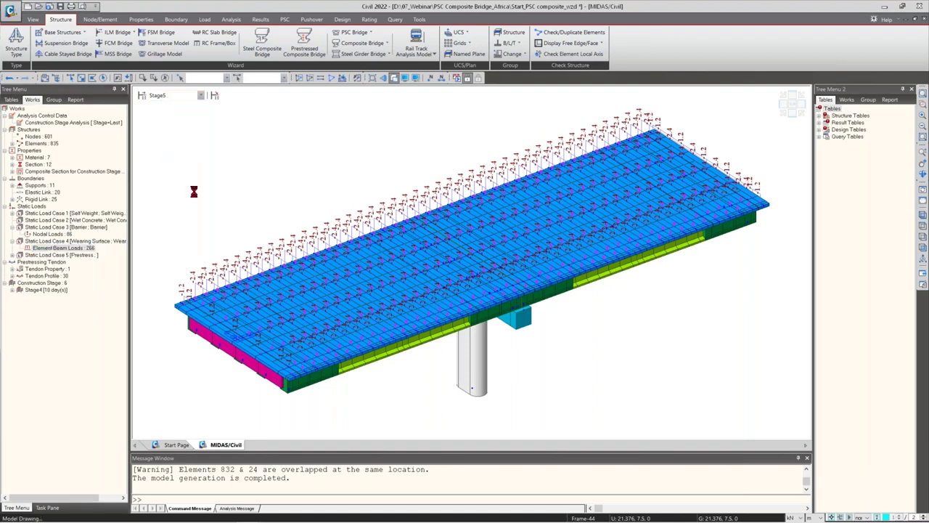
left_click(91, 234)
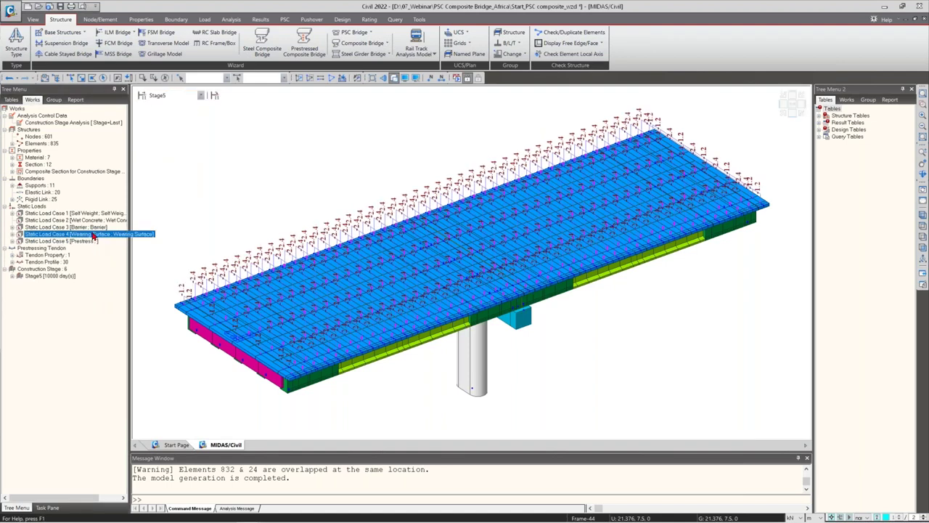
double_click(90, 234)
right_click(83, 243)
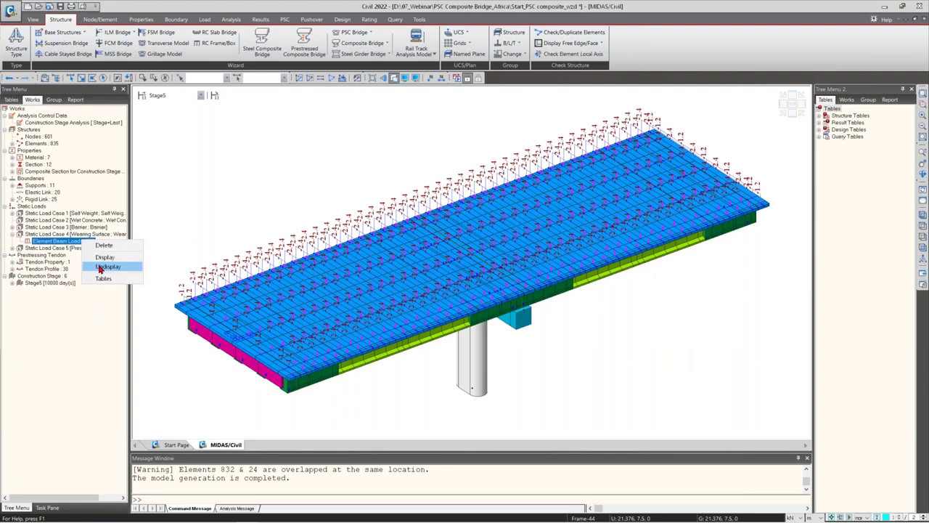
left_click(105, 266)
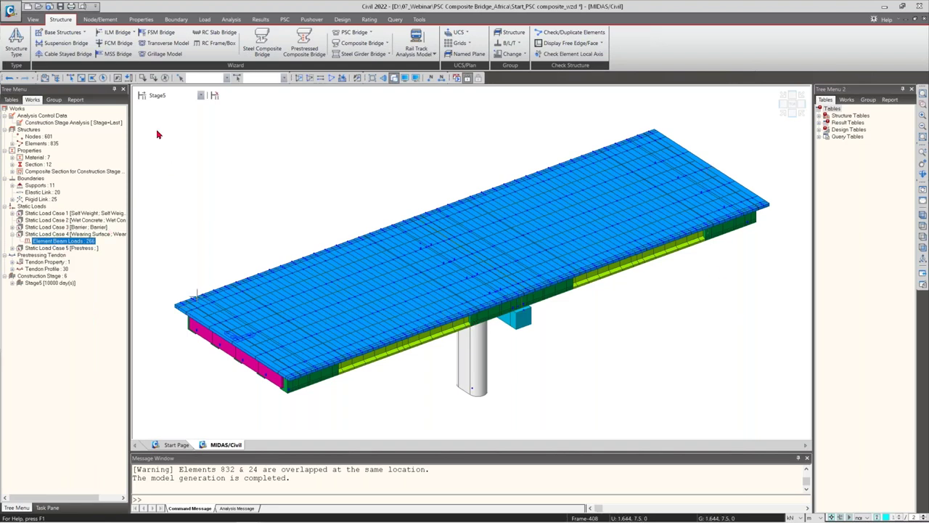
Step: Return the model to the Base stage and review the list of defined construction stages
left_click(200, 95)
left_click(171, 106)
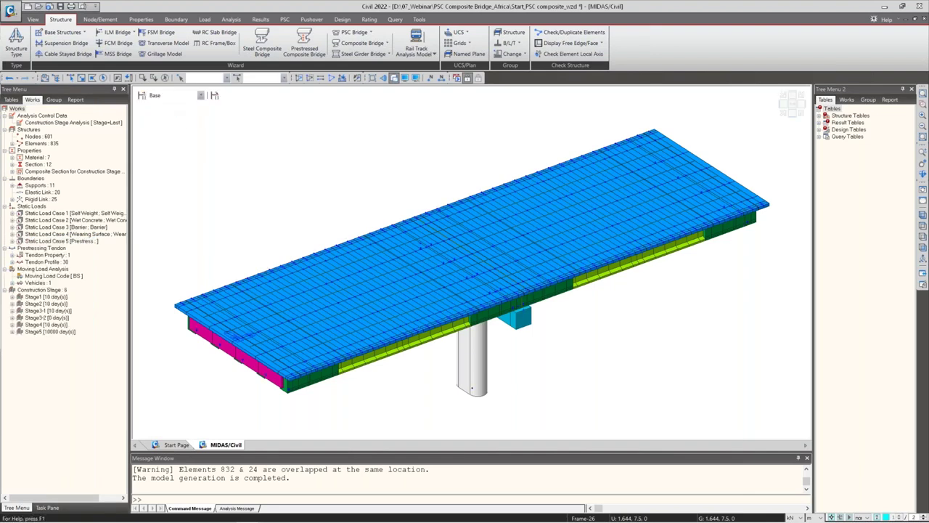
left_click(143, 99)
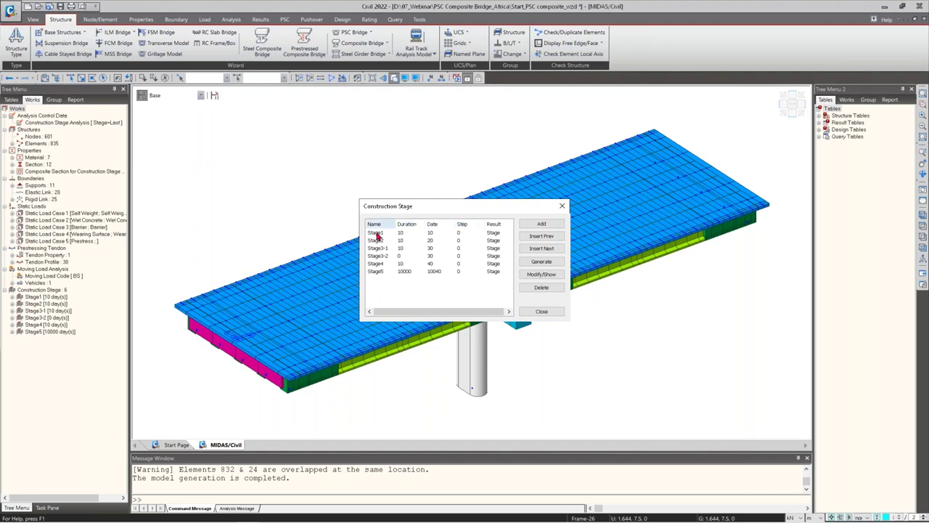
left_click(560, 210)
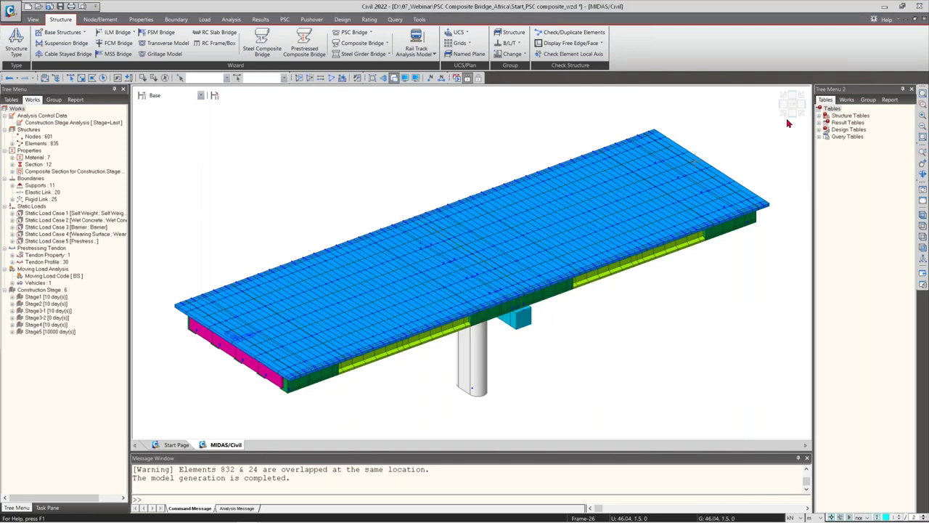
Step: With the bridge in front view, list the sections in the second works tree and inspect the properties of section Mid-Sup
left_click(71, 77)
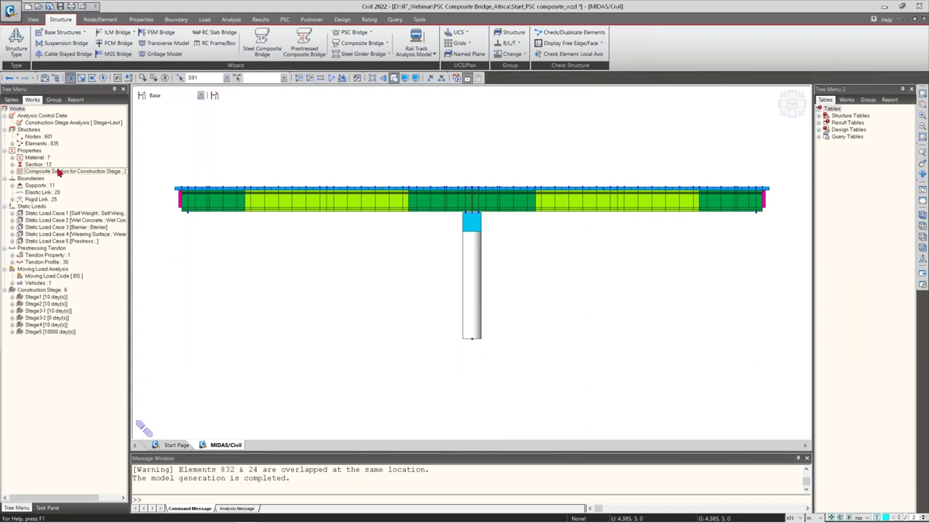
left_click(846, 99)
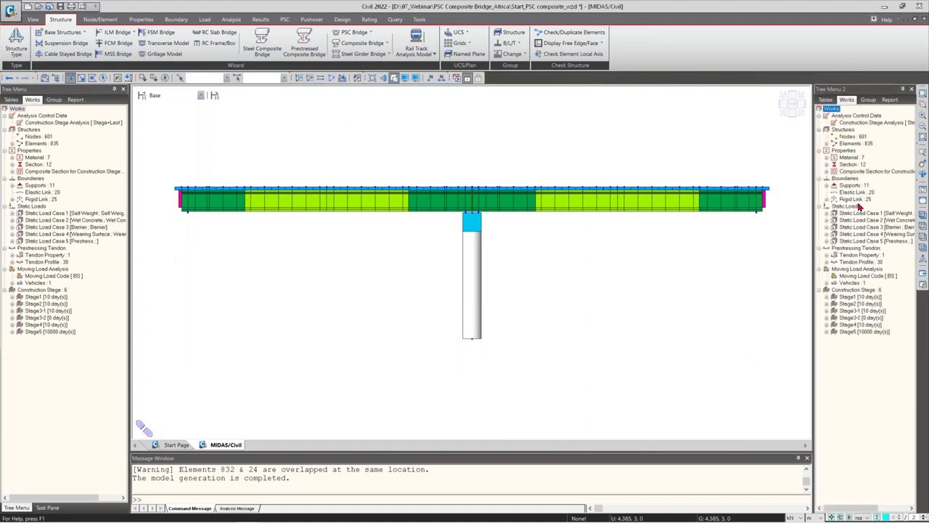
double_click(851, 165)
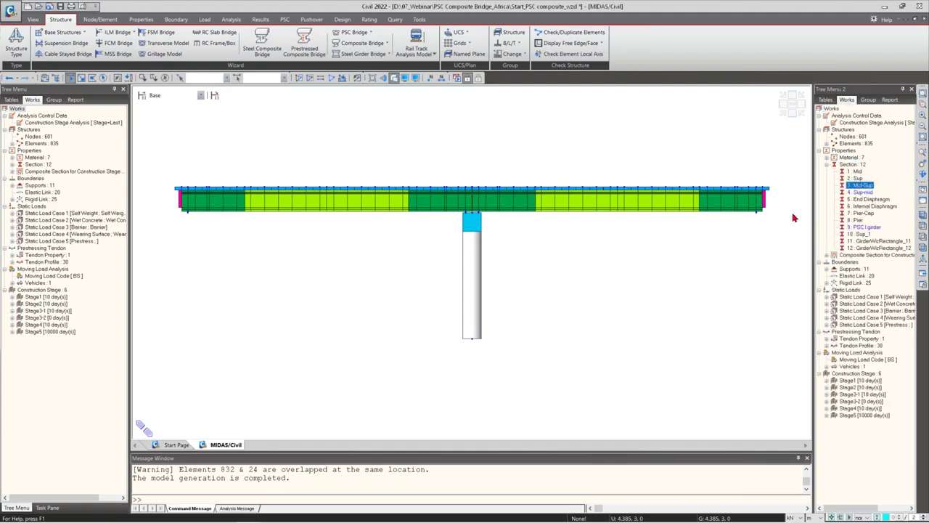
right_click(860, 186)
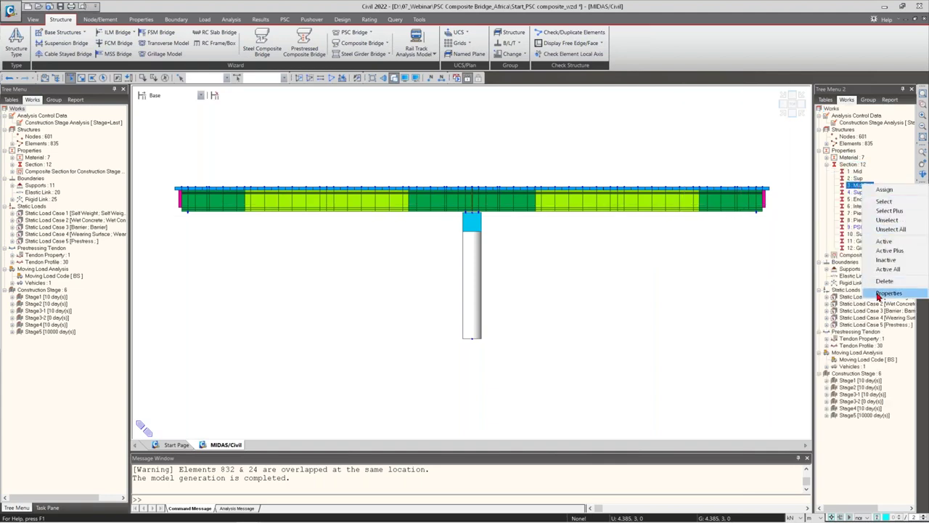
left_click(880, 292)
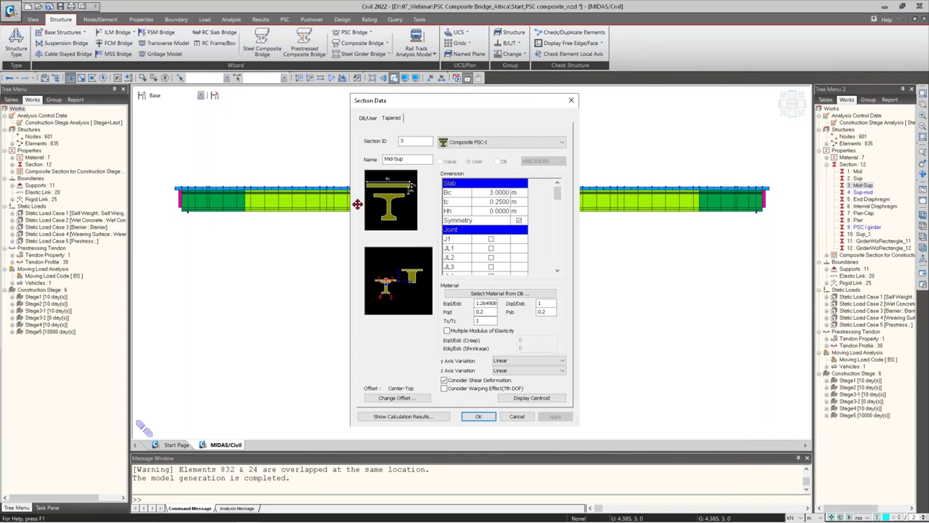
left_click(570, 102)
Step: Try assigning section Mid-Sup to the first span's girder elements between the end support segment and midspan
scroll(243, 239, "up", 2)
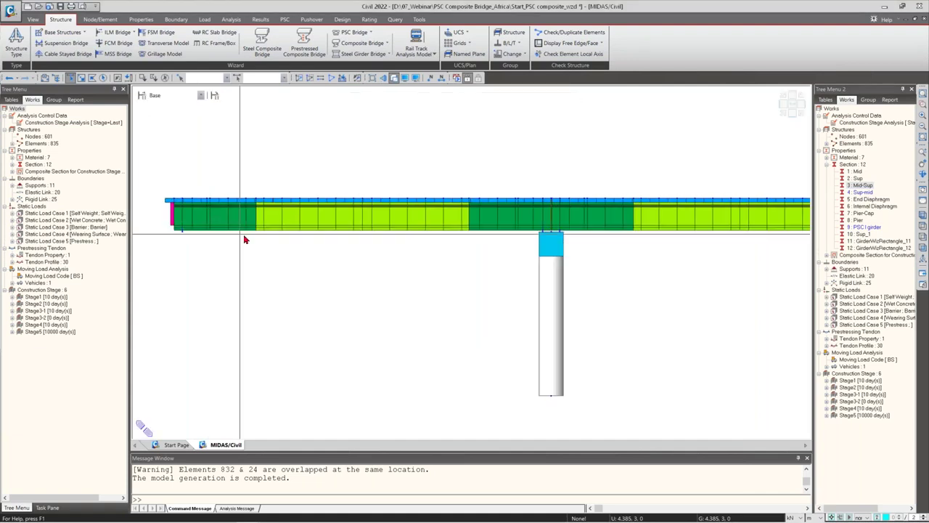
left_click(858, 185)
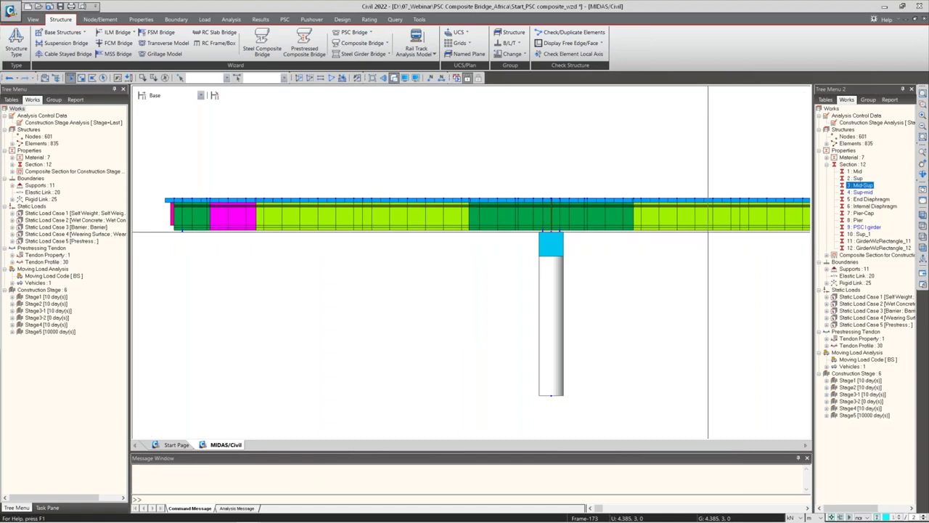
left_click(857, 143)
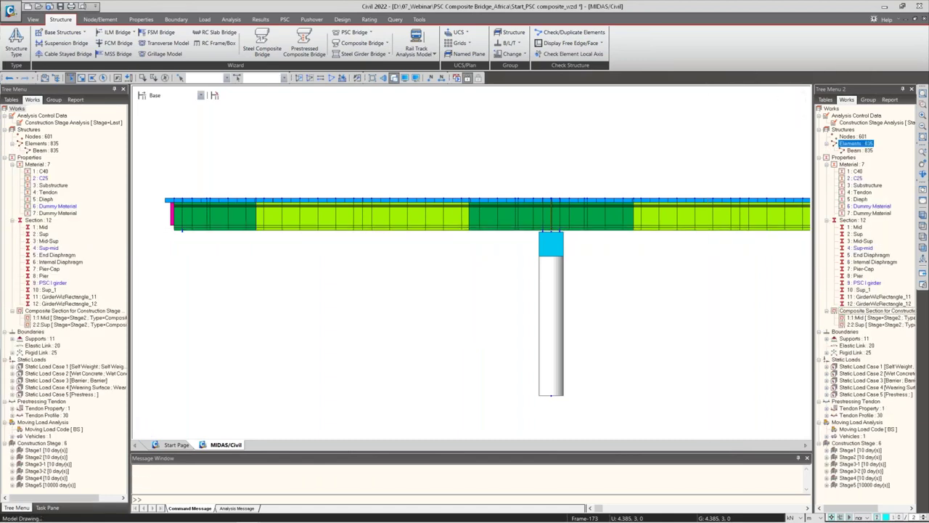
Step: Assign tapered section Sup-mid to the girder transition elements at the start of both spans, between the support and midspan segments
left_click(133, 80)
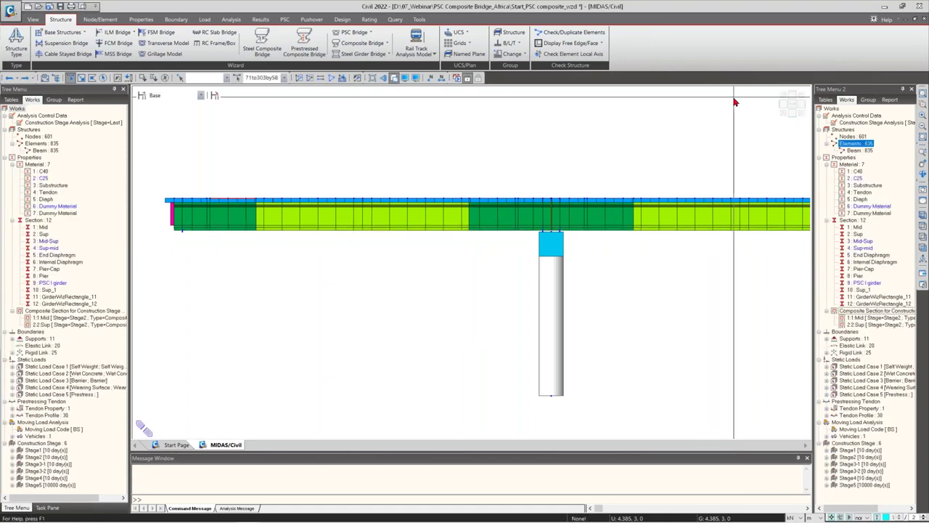
left_click_drag(867, 250, 716, 271)
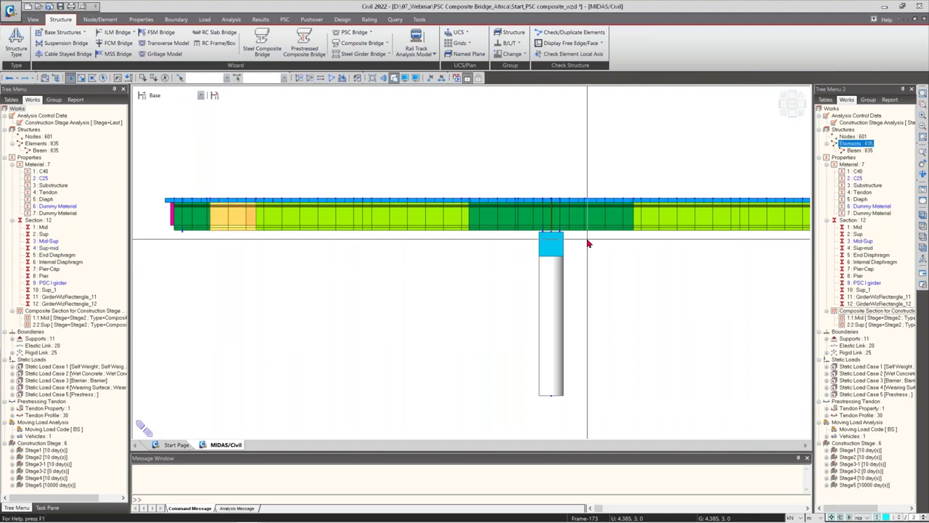
left_click_drag(671, 233, 636, 216)
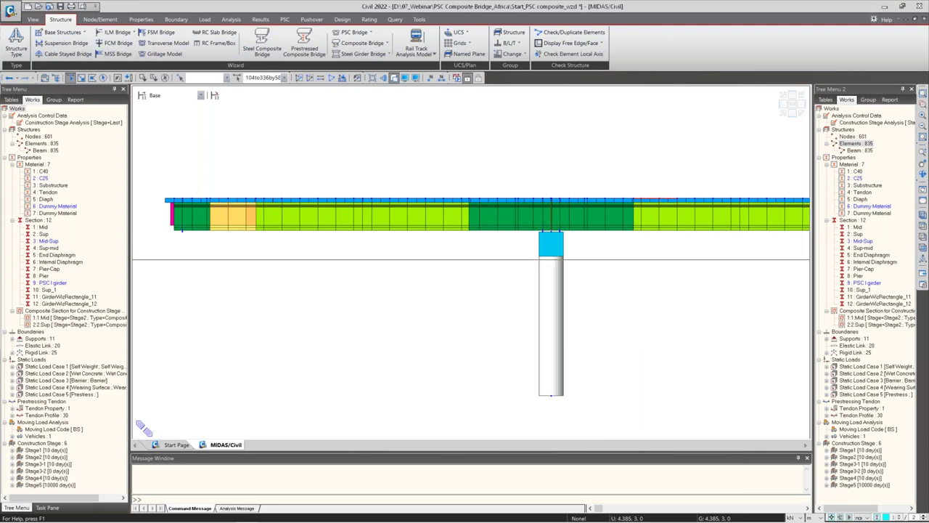
left_click_drag(866, 251, 779, 271)
Step: Assign tapered section Mid-Sup to the girder transition elements at the end of both spans, between the midspan and support segments
left_click_drag(464, 243, 491, 237)
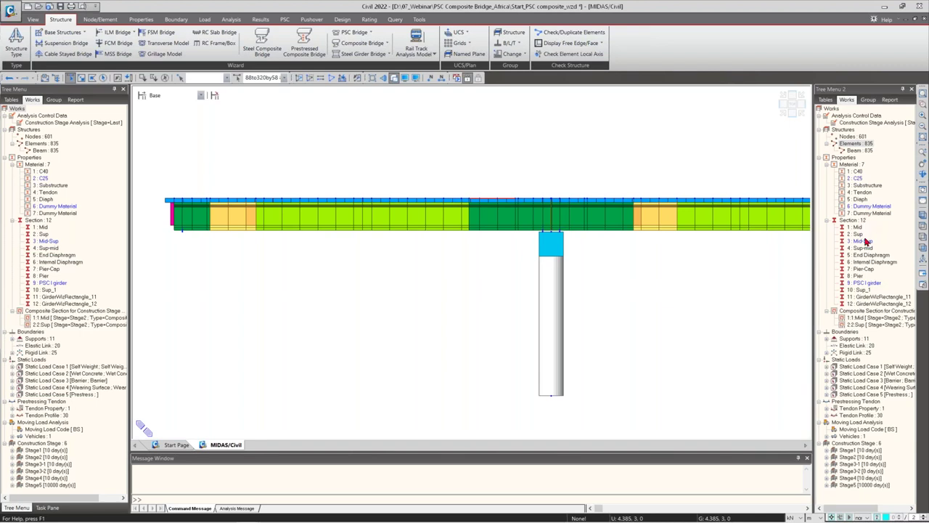
left_click_drag(864, 243, 759, 280)
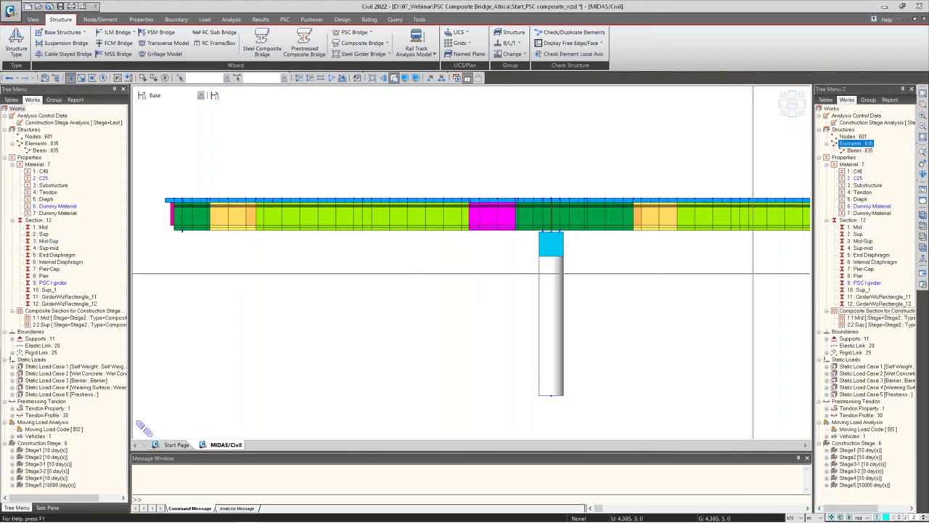
middle_click_drag(703, 259, 494, 265)
left_click_drag(633, 254, 644, 229)
left_click_drag(860, 240, 722, 290)
Step: Create tapered section group 1 with linear variation from the elements that use section Mid-Sup
middle_click_drag(553, 260, 407, 152, "ctrl")
left_click(141, 19)
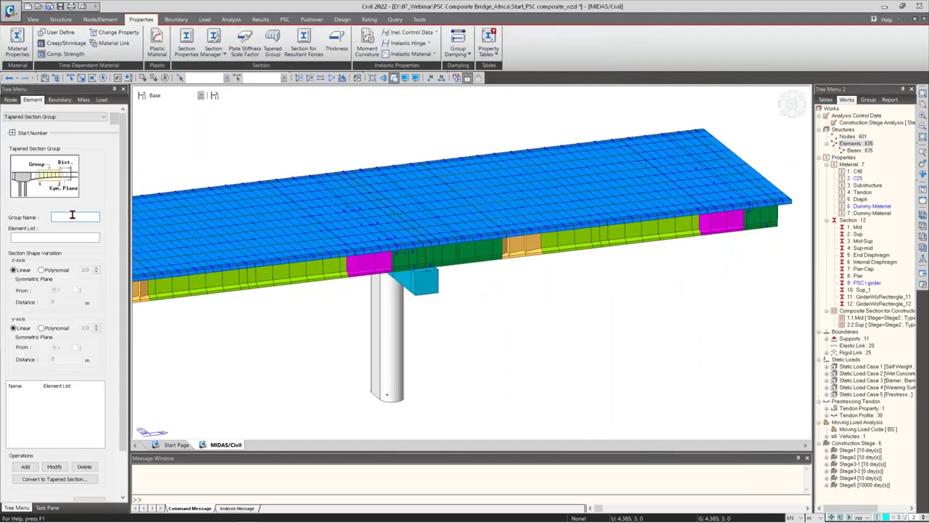
left_click(859, 242)
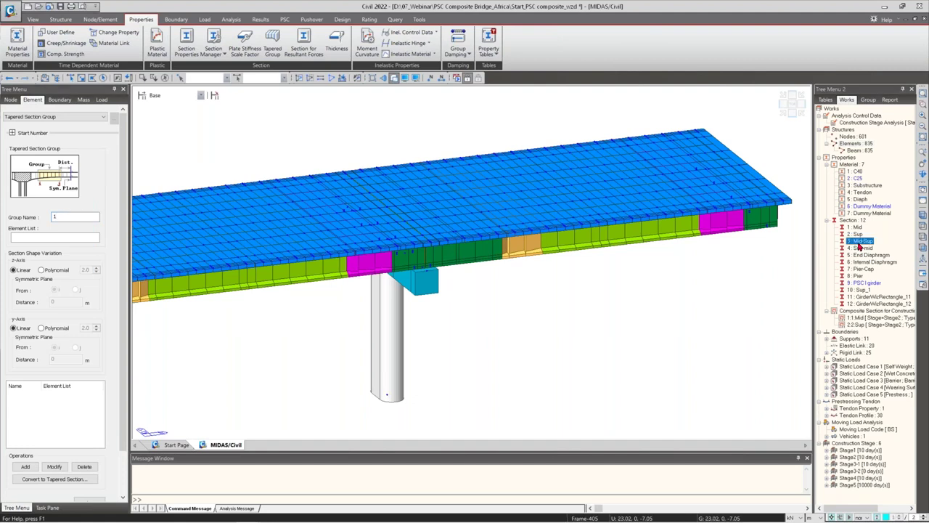
left_click(25, 466)
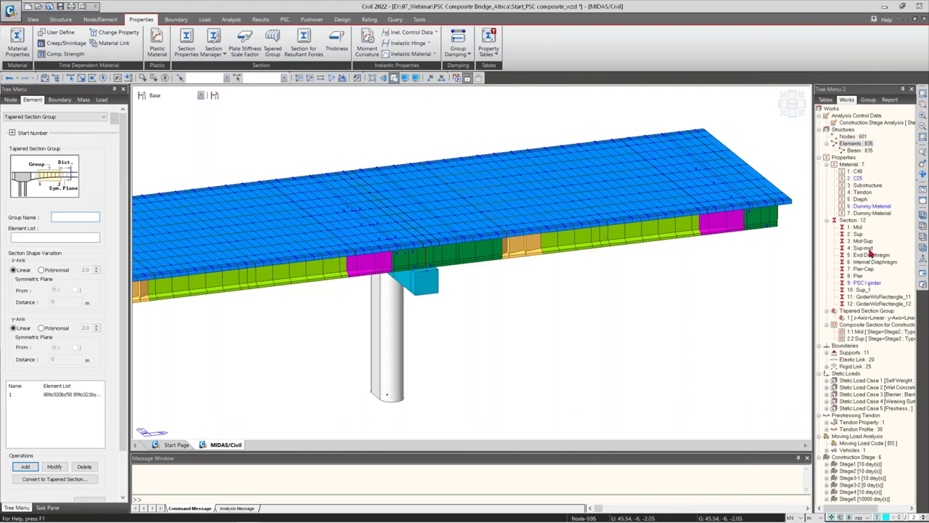
Step: Create tapered section group 2 with linear variation from the elements that use section Sup-mid
left_click(865, 250)
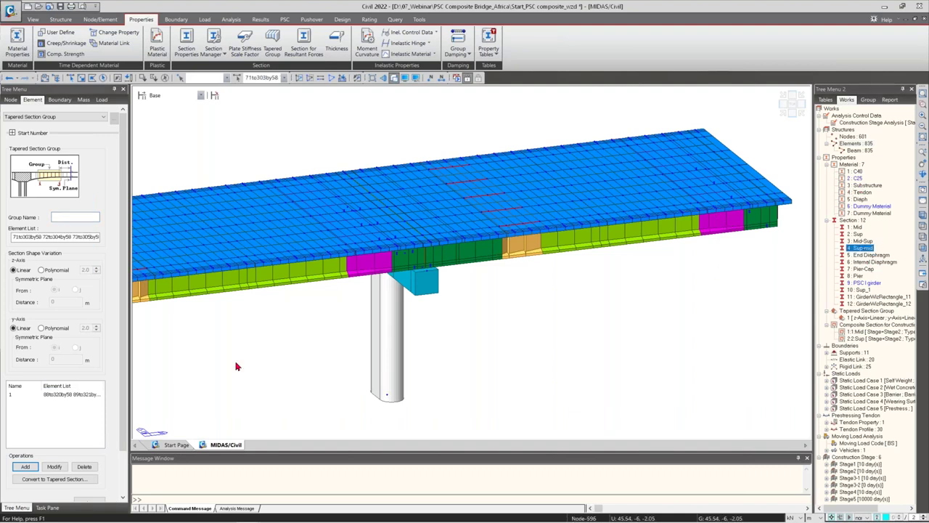
left_click(73, 217)
type("2")
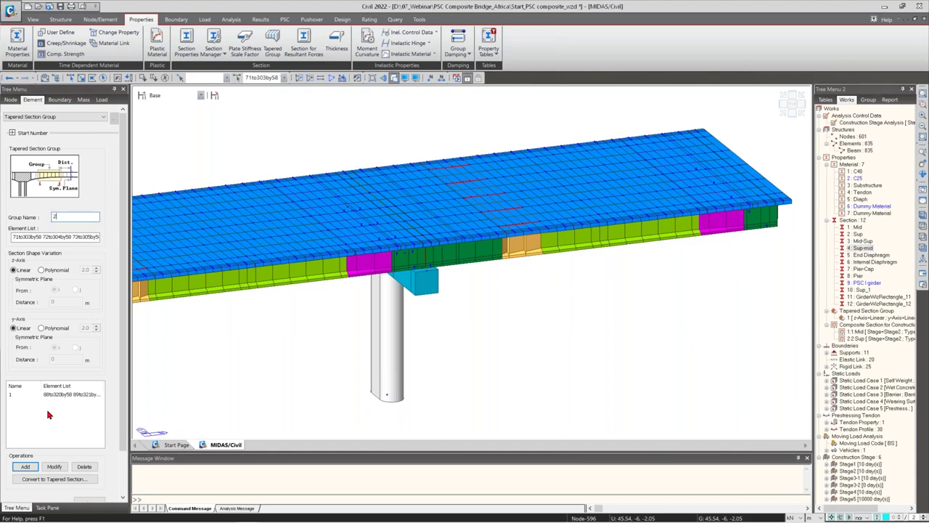
left_click(27, 466)
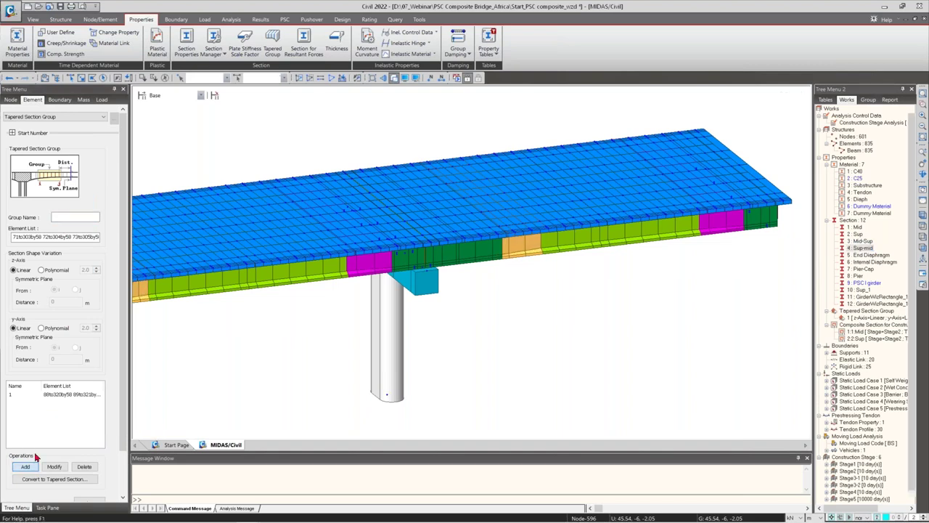
middle_click_drag(638, 348, 536, 354, "ctrl")
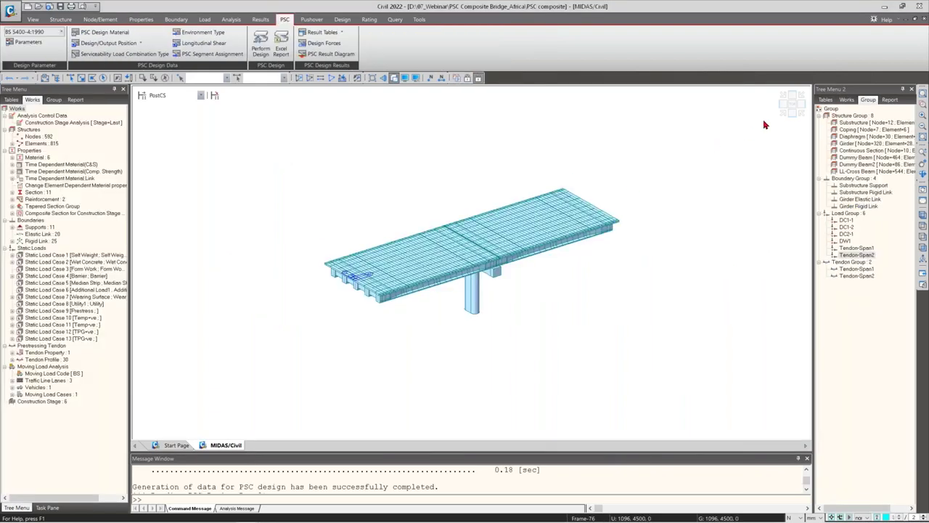
Step: View the completed PSC composite model isometrically and check its moving load code setting without changing it
left_click(786, 118)
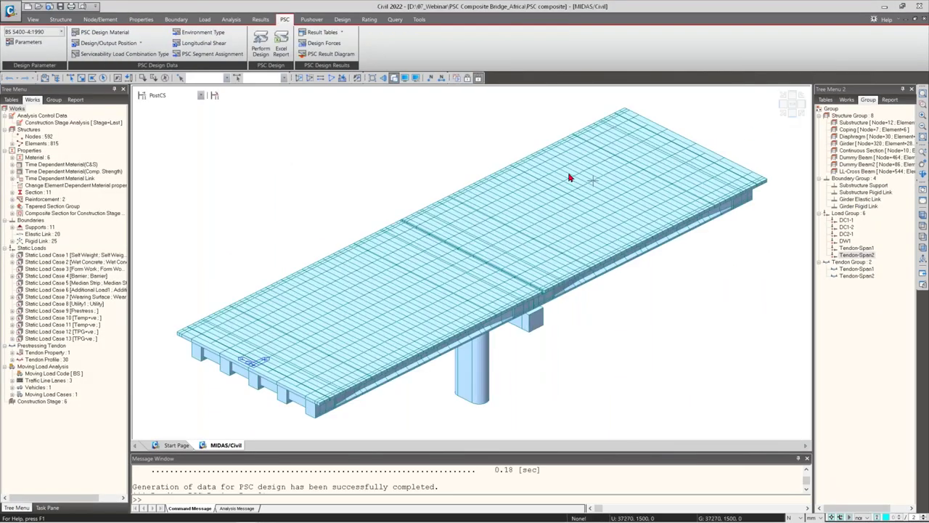
middle_click_drag(518, 297, 483, 330, "ctrl")
double_click(73, 374)
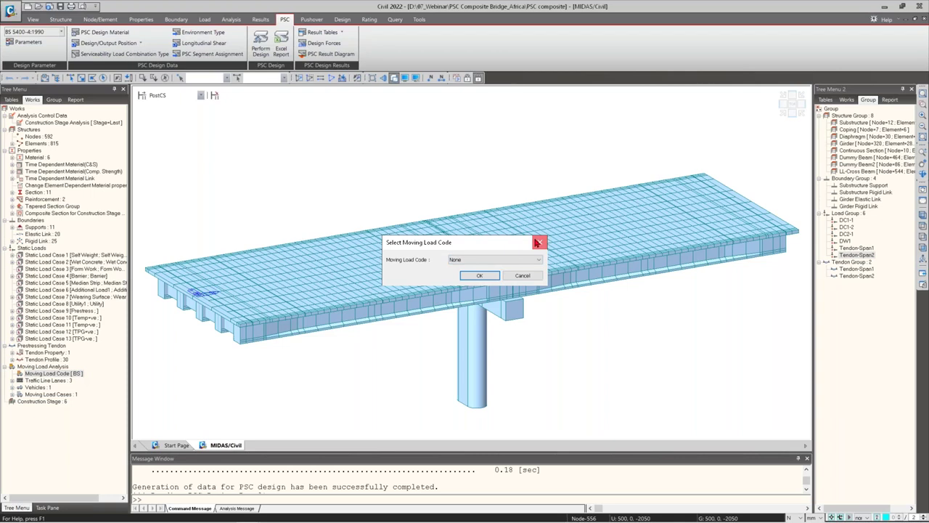
left_click(538, 242)
Step: Display the three traffic line lanes on the deck, then hide them and collapse their list
left_click(45, 380)
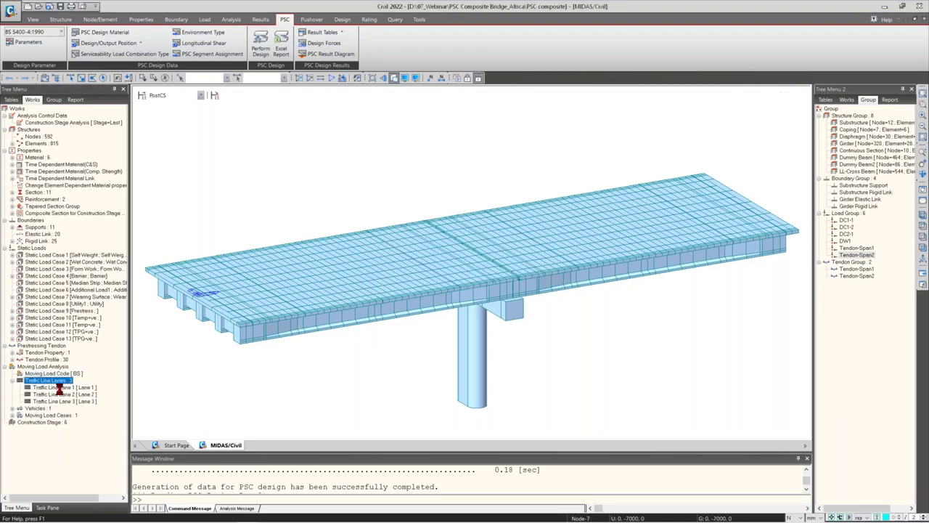
right_click(64, 383)
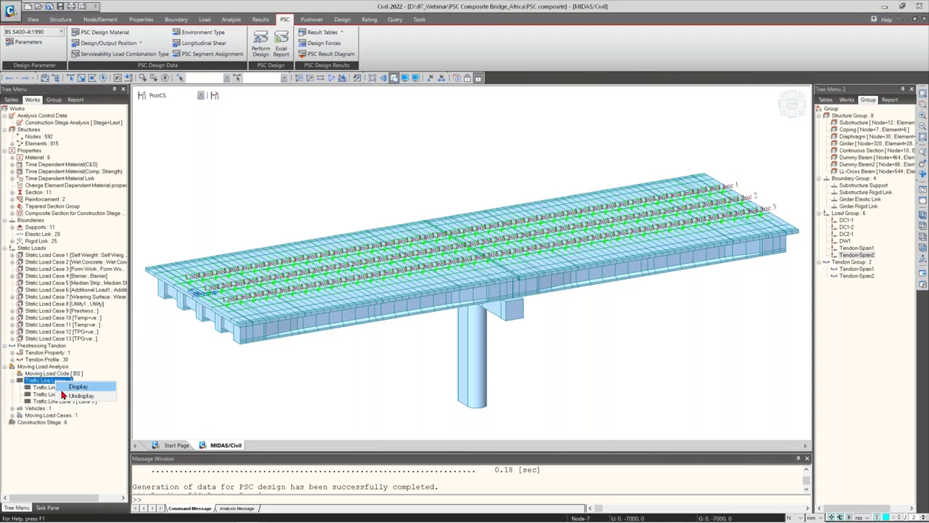
left_click(73, 395)
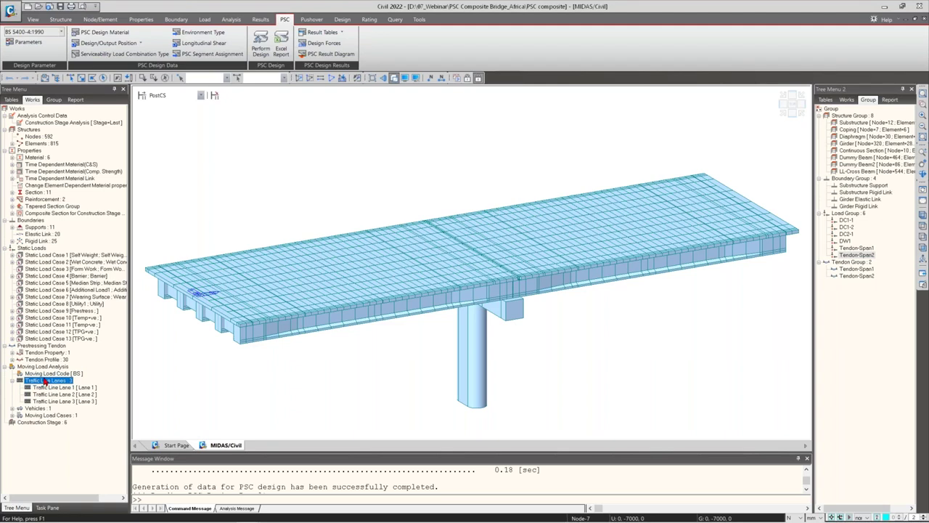
left_click(16, 382)
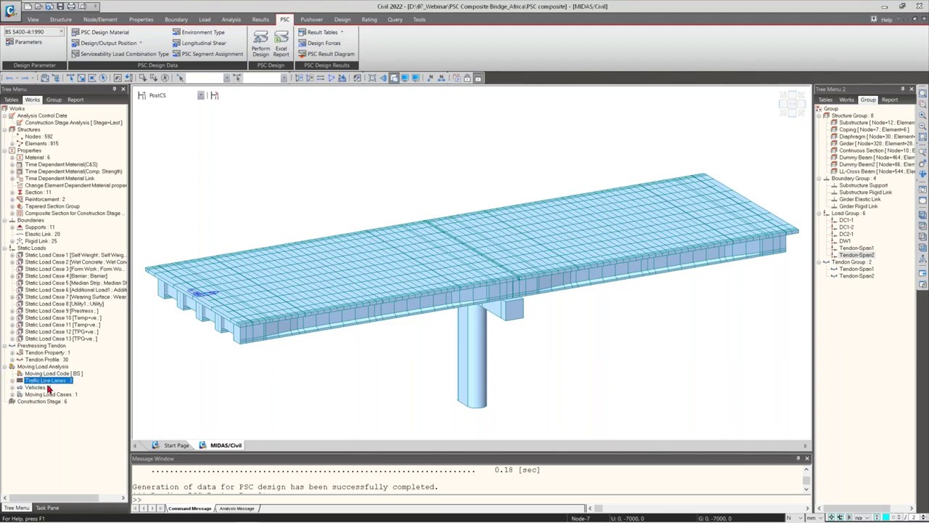
left_click(46, 367)
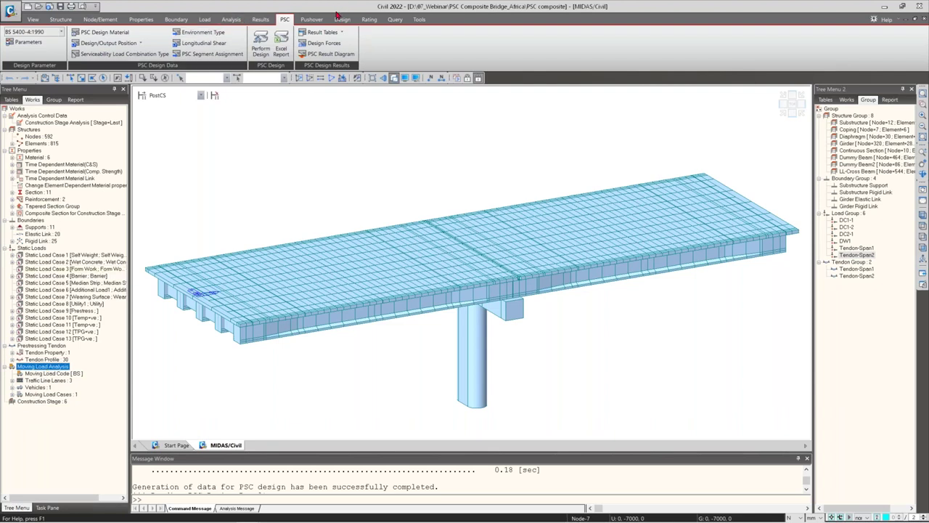
Step: Review the concrete design load combinations and their automatic generation settings, then close both
left_click(259, 19)
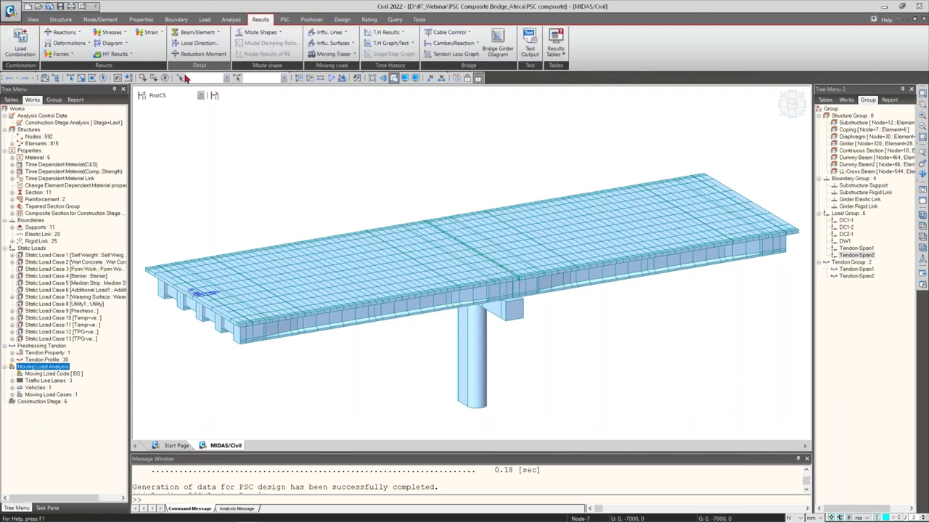
left_click(21, 45)
left_click(84, 24)
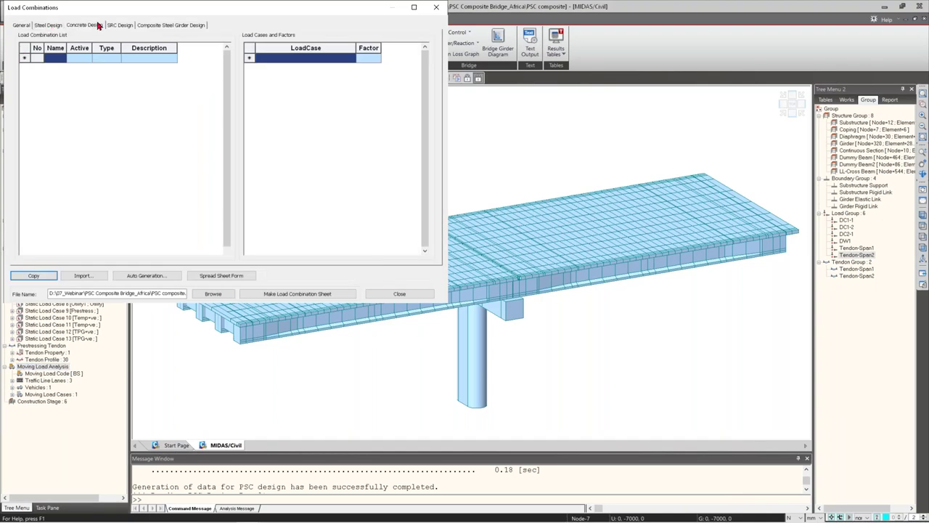
left_click(132, 276)
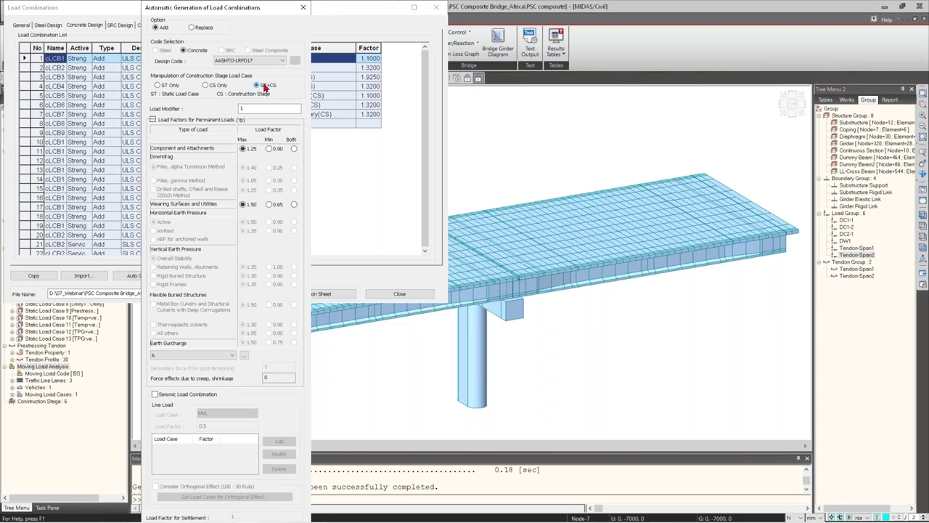
left_click(302, 8)
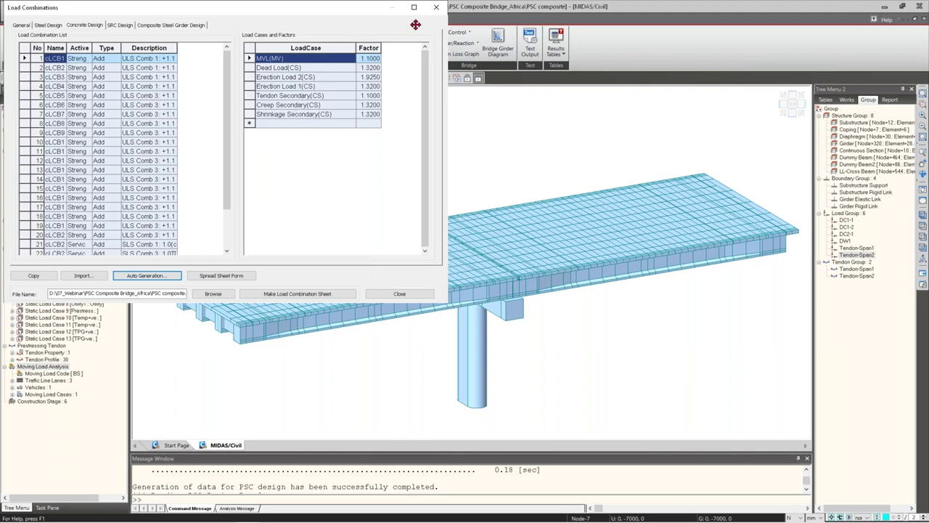
left_click(435, 9)
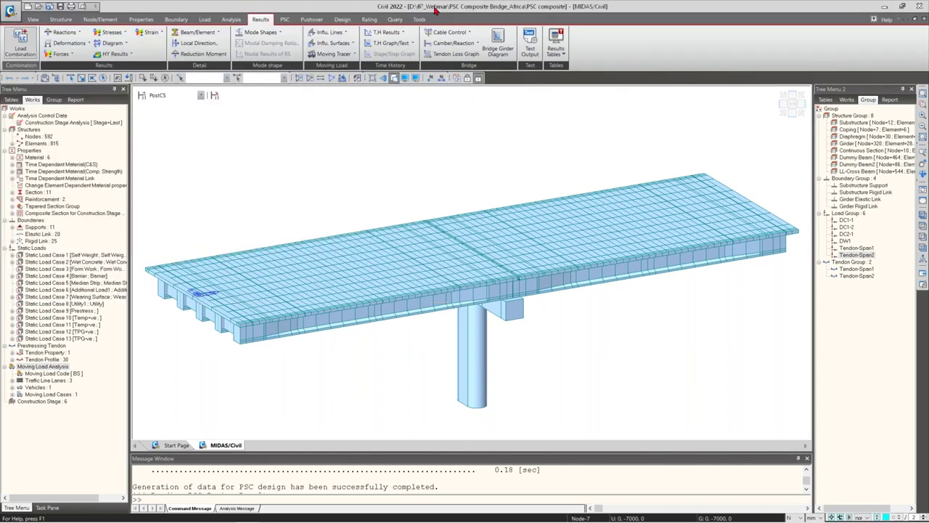
Step: Display the FZ reaction forces with values for the construction stage load case CS: Summation
left_click(64, 32)
left_click(80, 45)
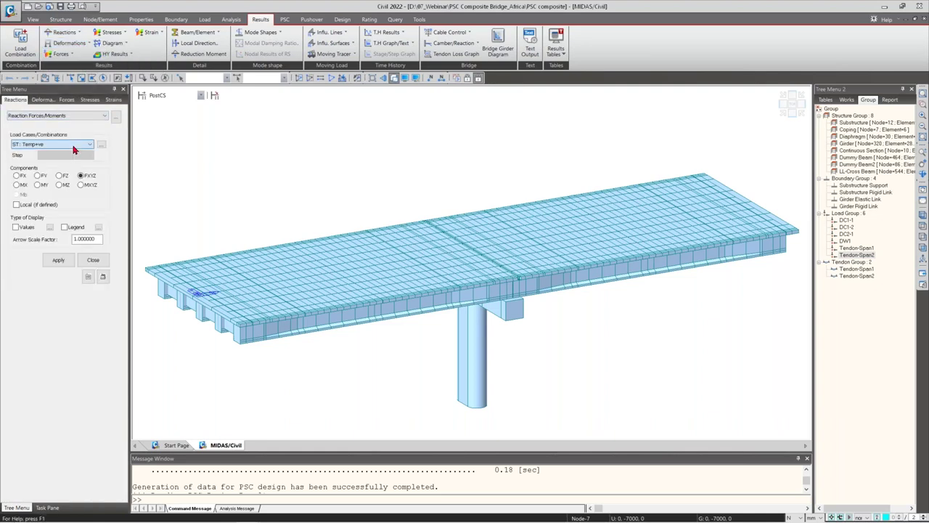
left_click(73, 148)
left_click(40, 182)
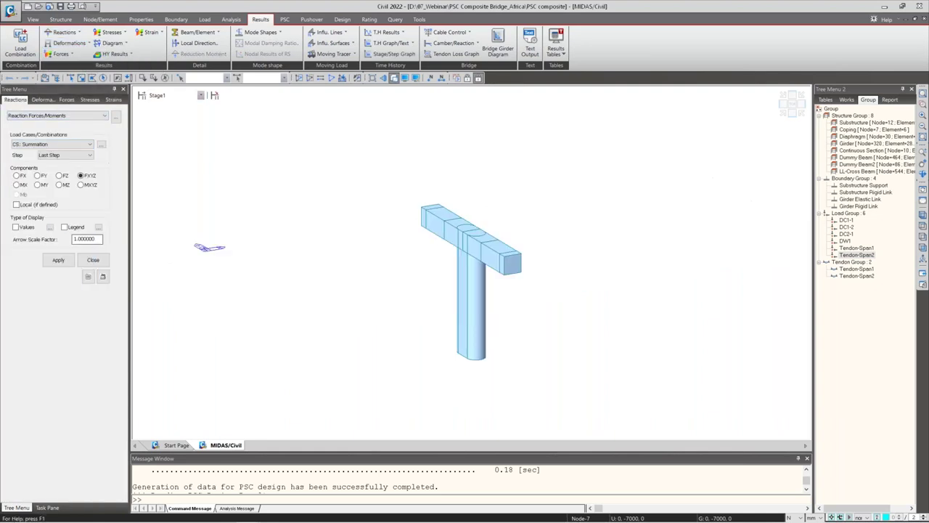
left_click(29, 227)
left_click(60, 175)
left_click(58, 260)
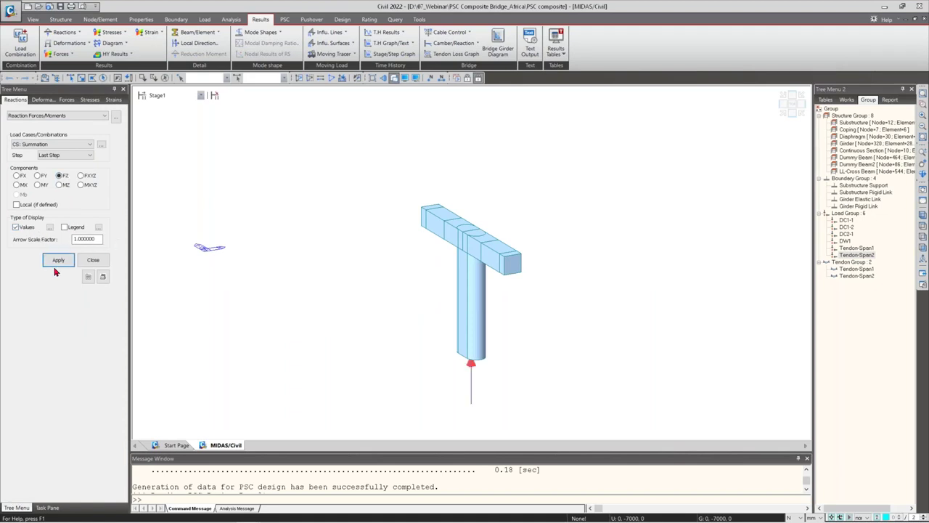
Step: Set the display units to kN and m, and add a legend to the FZ reaction plot
scroll(405, 285, "down", 1)
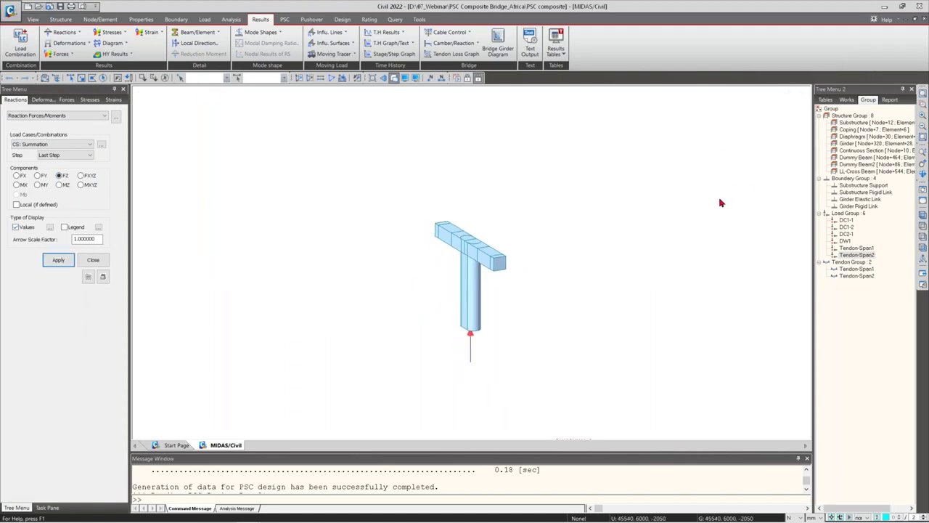
left_click(807, 517)
left_click(797, 497)
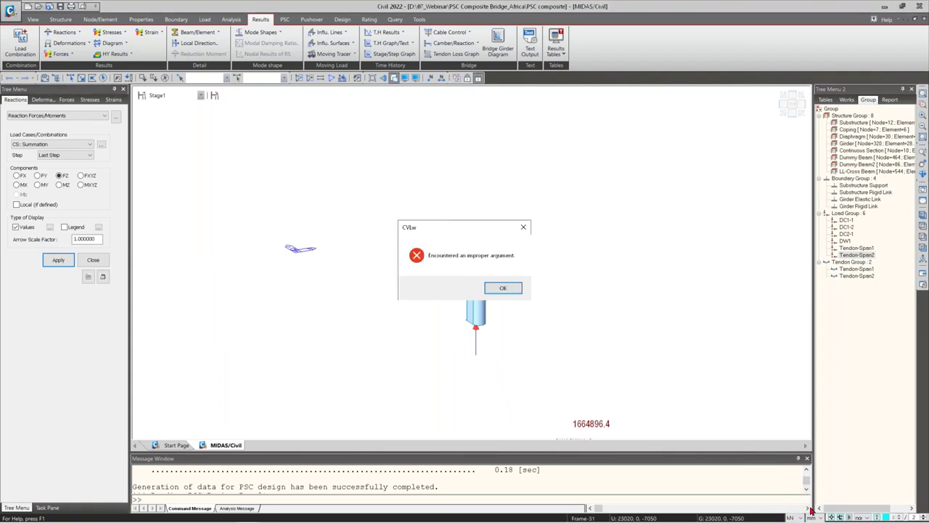
left_click(506, 286)
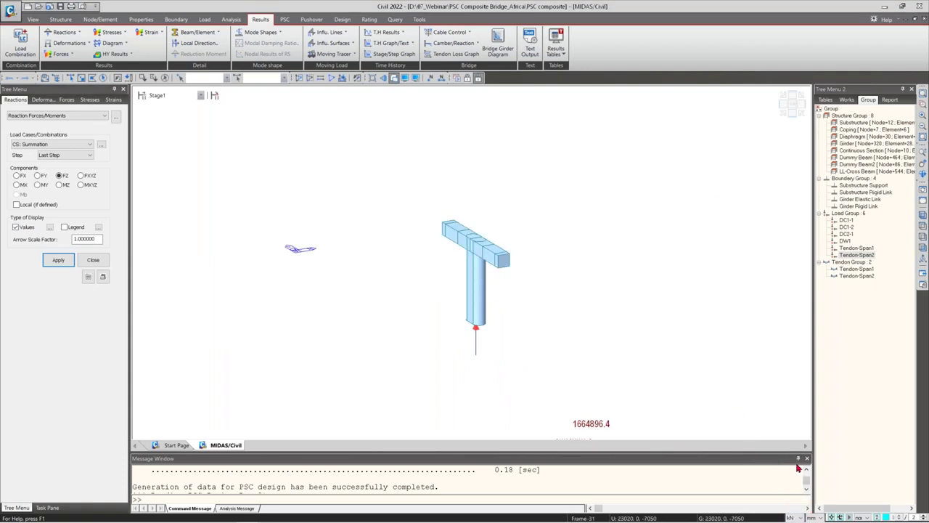
left_click(823, 518)
left_click(816, 496)
left_click(504, 290)
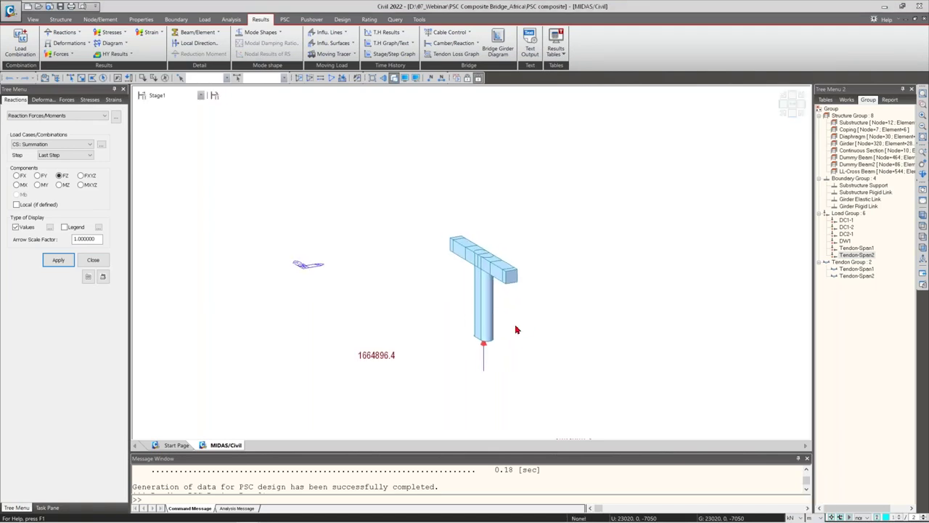
left_click(70, 228)
left_click(63, 261)
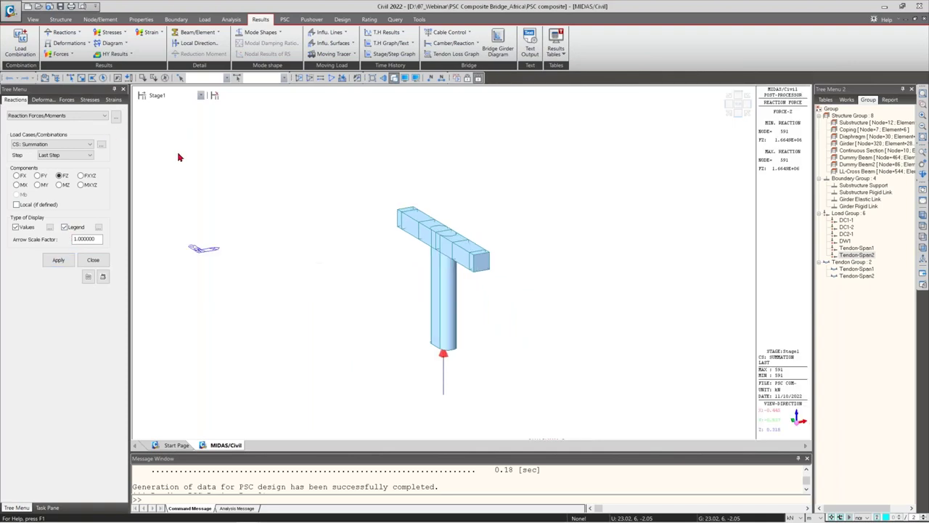
Step: Examine the FZ reactions in construction stages Stage2, Stage3-1, Stage3-2, Stage4 and Stage5 one after another
left_click(183, 97)
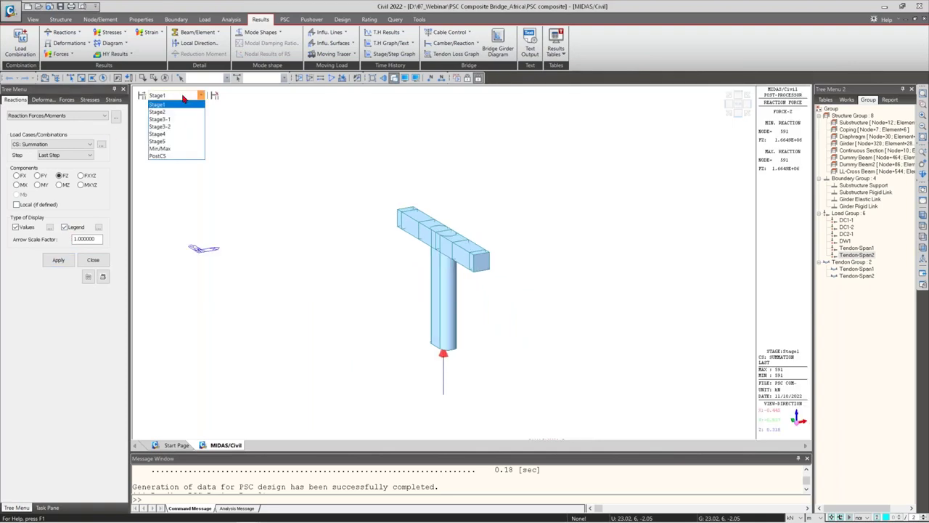
left_click(176, 119)
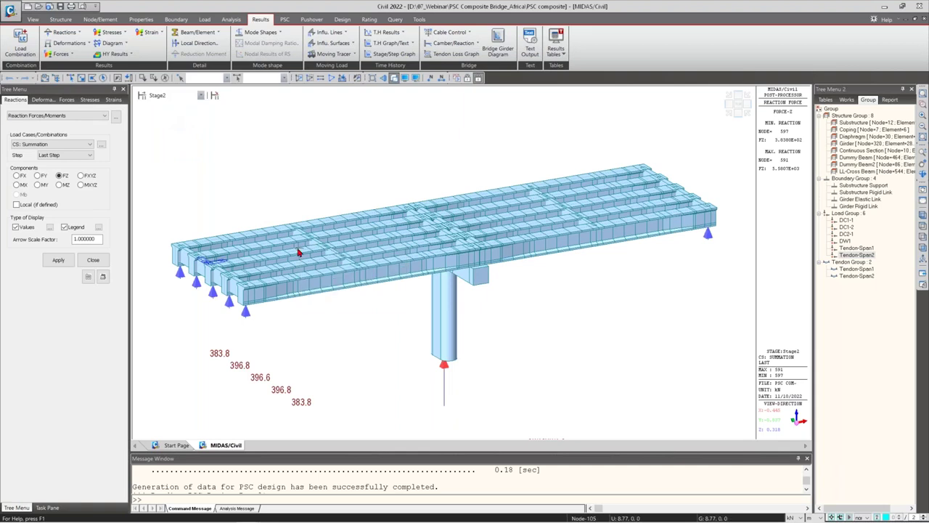
left_click(181, 96)
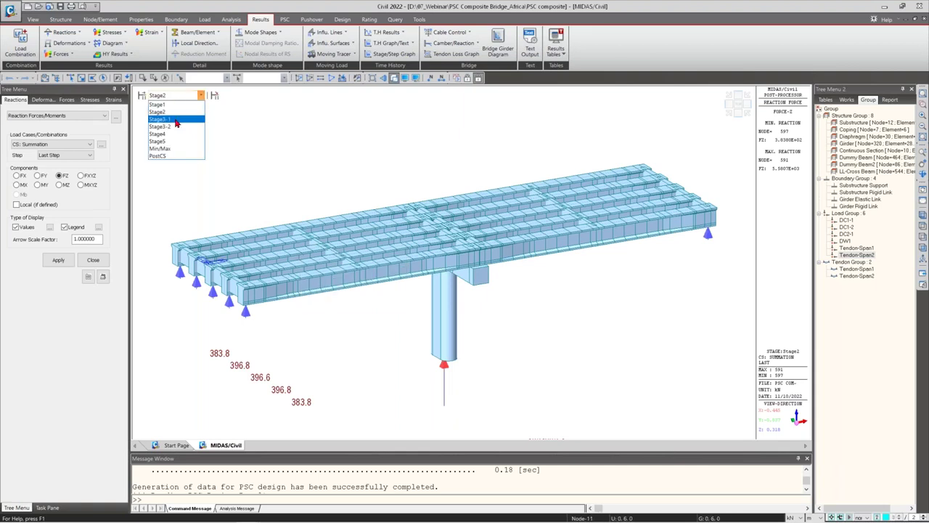
left_click(175, 120)
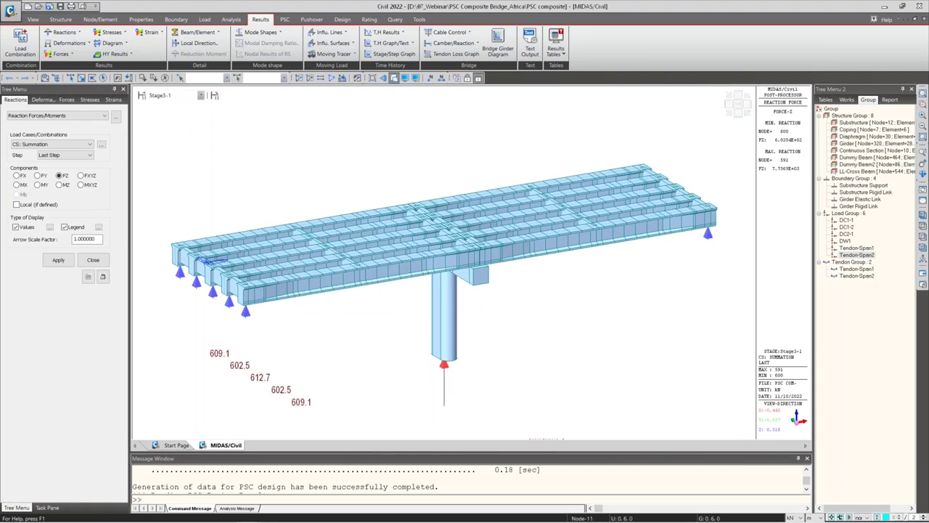
left_click(174, 98)
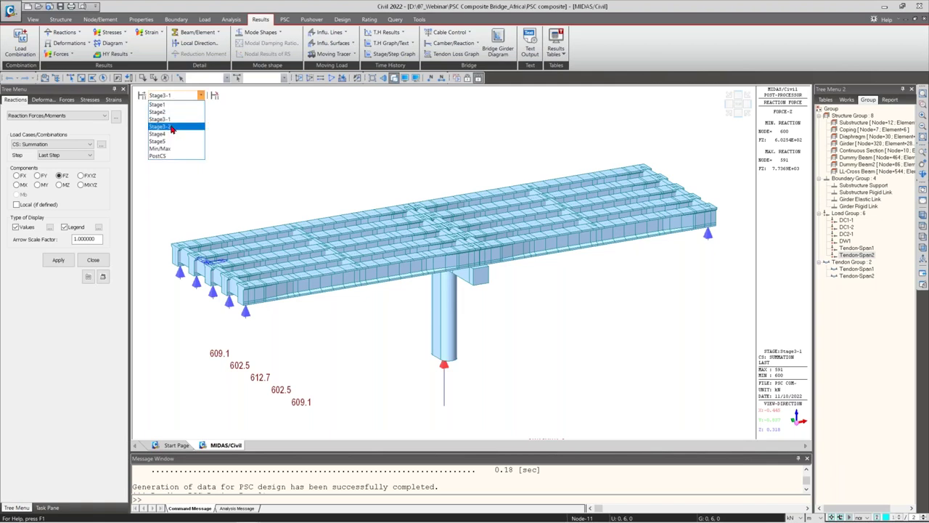
left_click(172, 127)
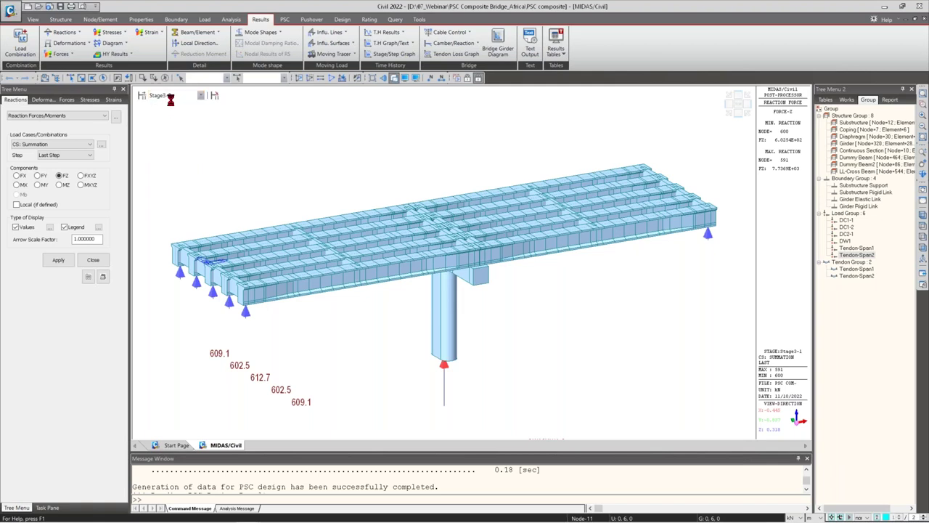
left_click(172, 97)
left_click(169, 134)
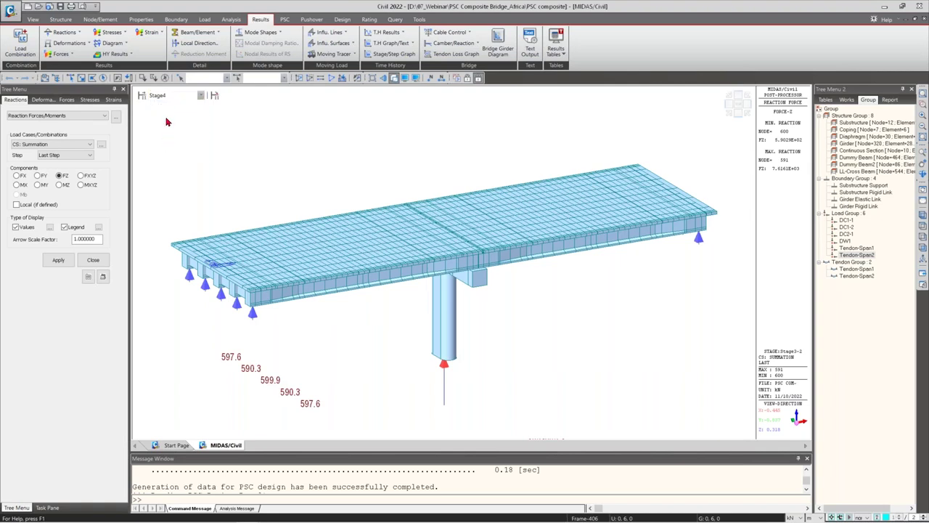
left_click(166, 100)
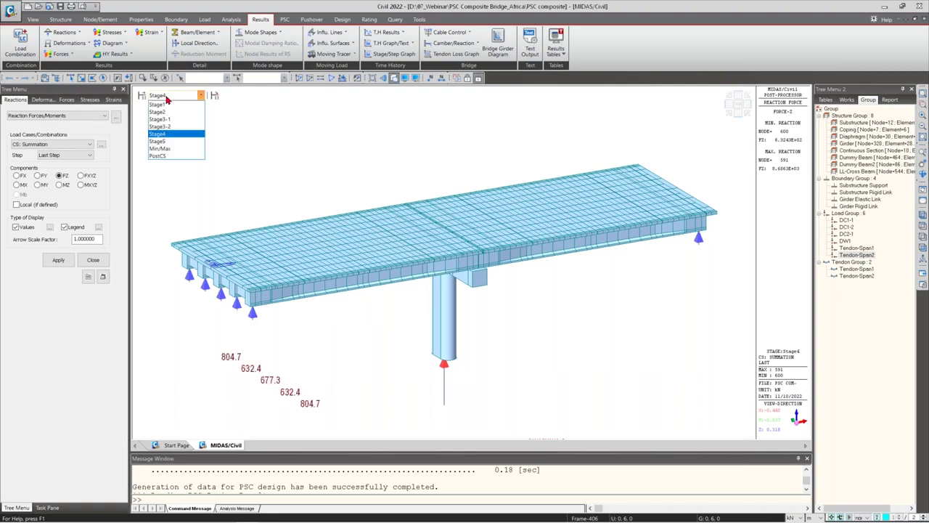
left_click(169, 140)
left_click(167, 98)
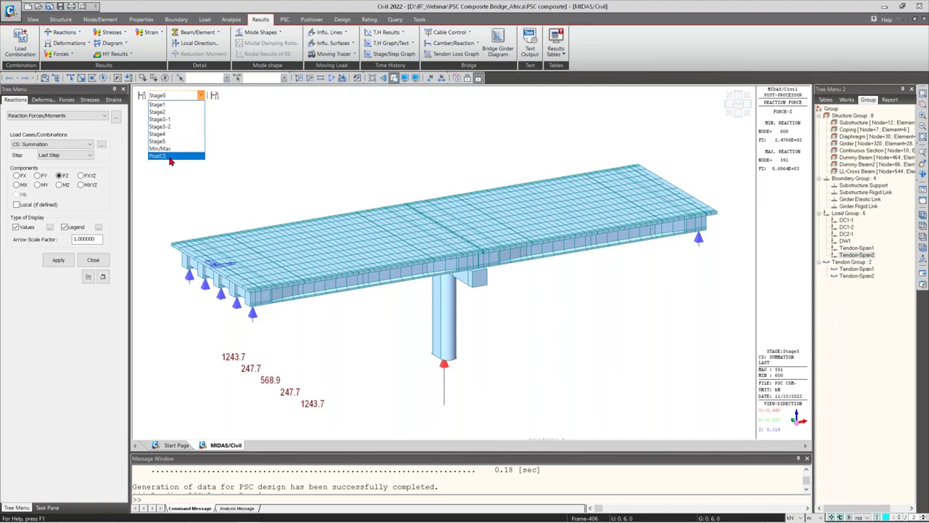
left_click(203, 218)
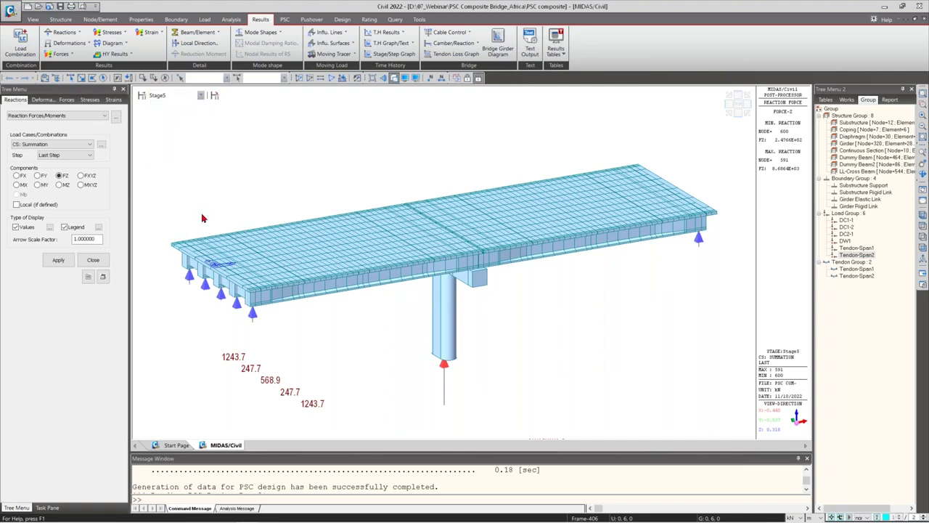
Step: Display the DXYZ deformed shape with values for CS: Summation in construction stage Stage1
left_click(72, 46)
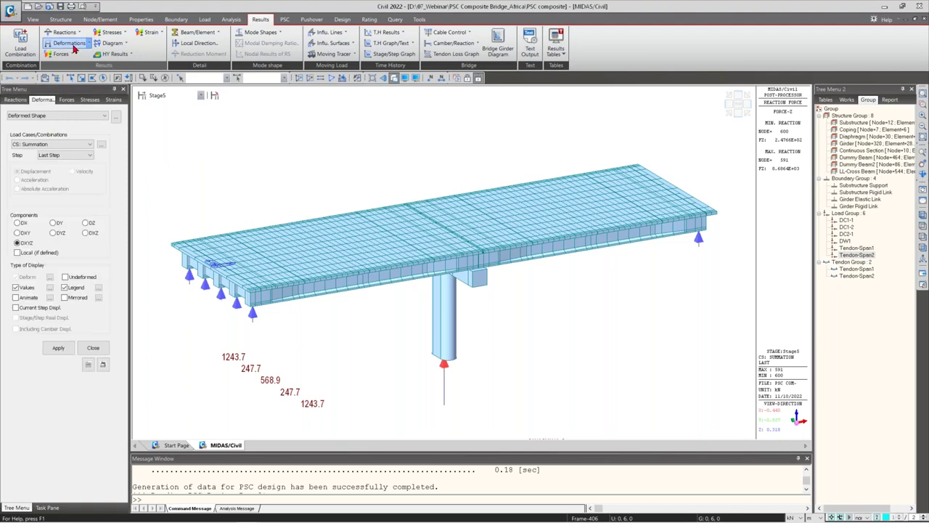
left_click(154, 96)
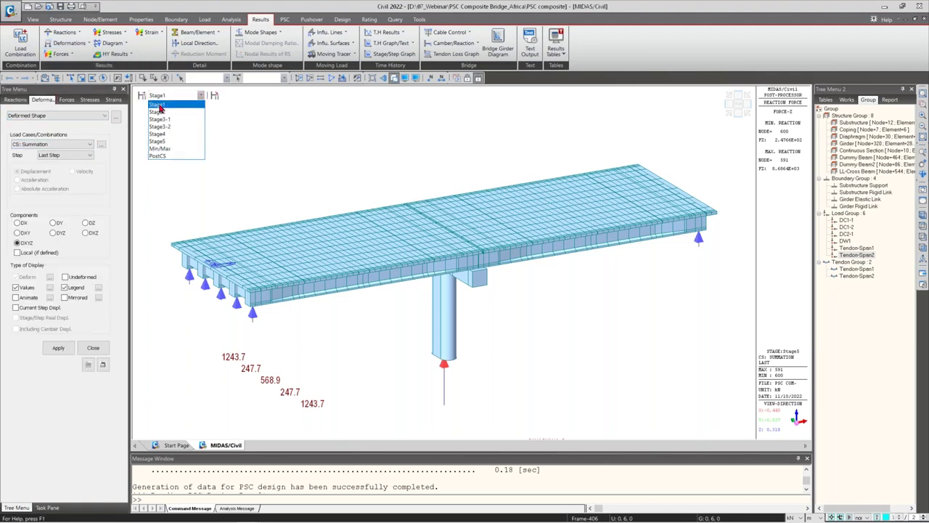
left_click(156, 104)
left_click(57, 349)
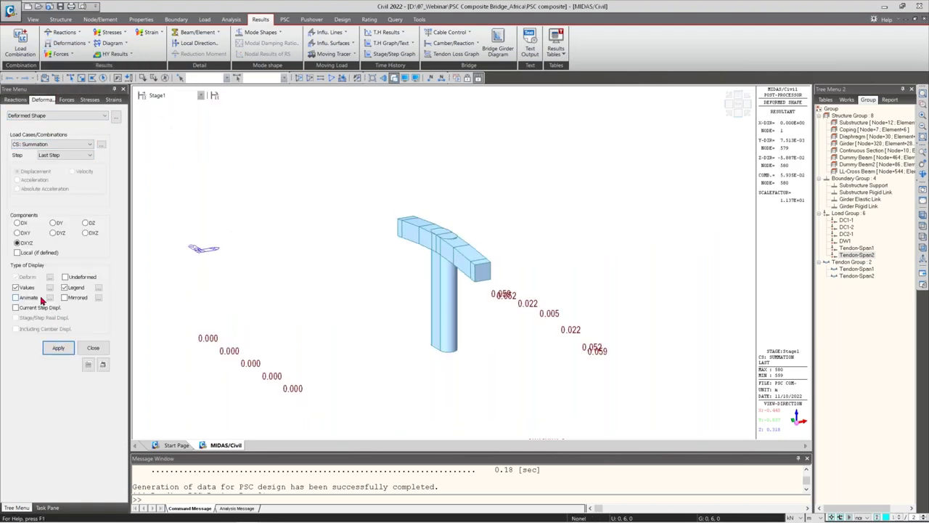
Step: Plot the DXYZ displacement contour with values for CS: Summation in Stage1
left_click(90, 44)
left_click(81, 67)
left_click(58, 384)
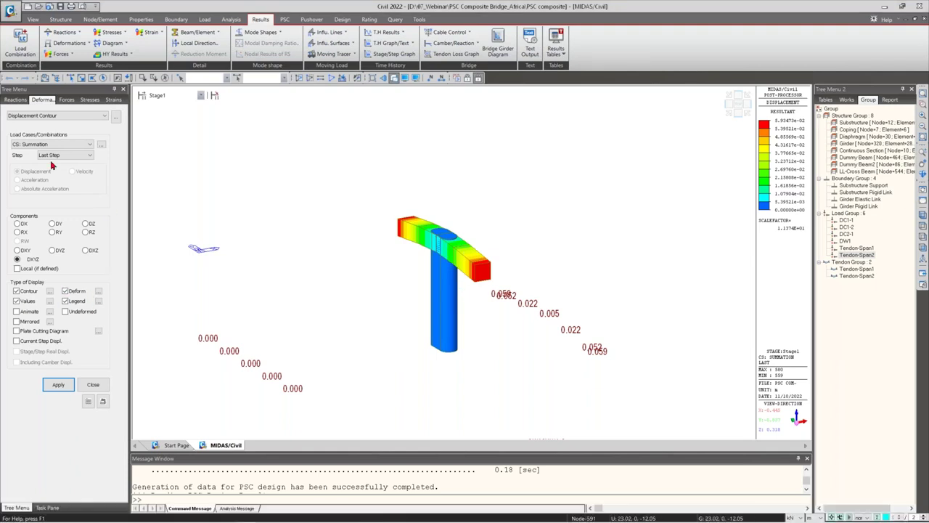
Step: Examine the displacement contour without value labels in construction stages Stage2, Stage3-1 and Stage3-2
left_click(160, 97)
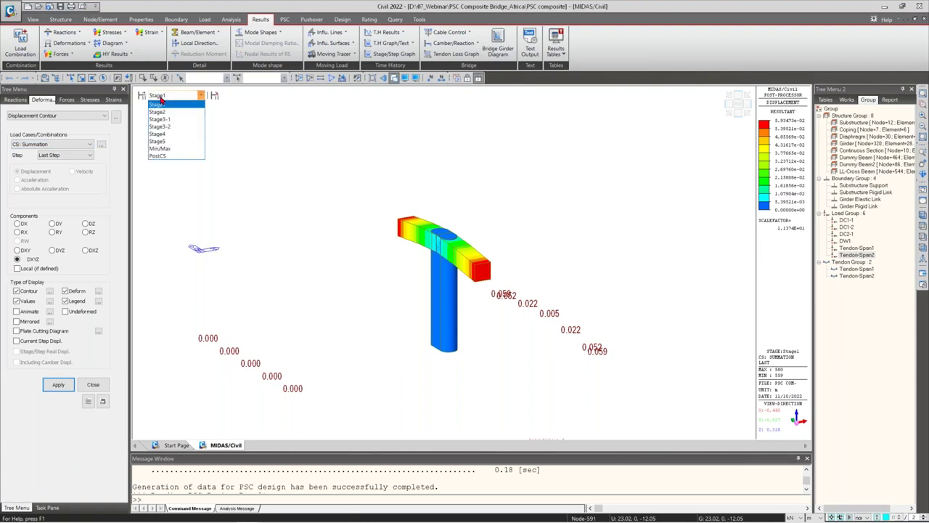
left_click(165, 114)
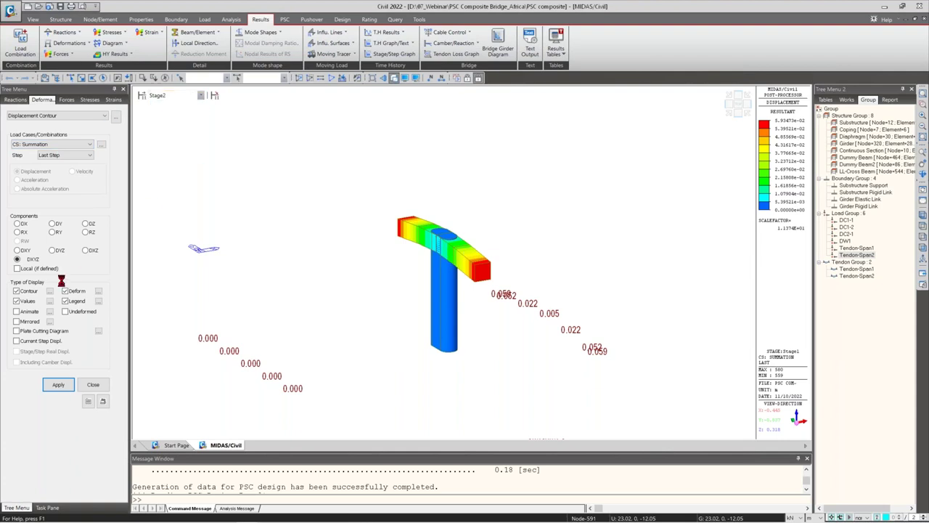
left_click(57, 383)
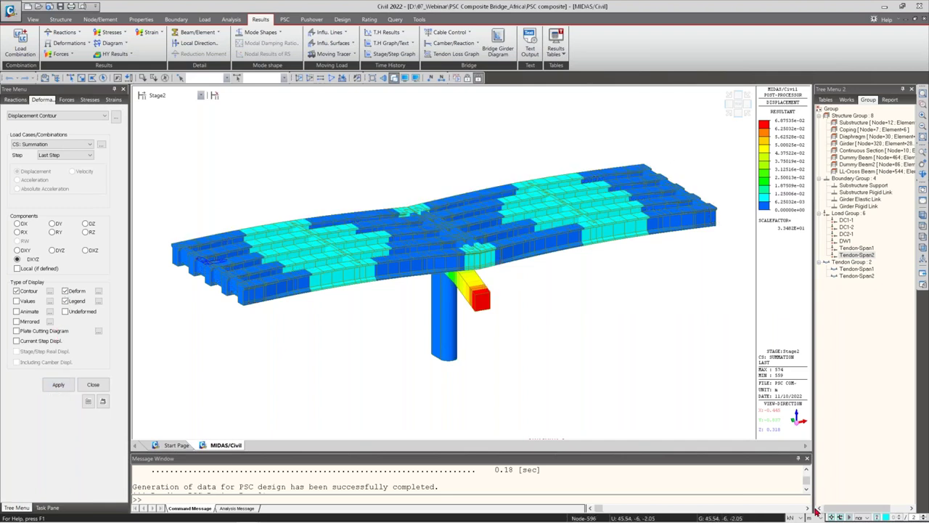
left_click(175, 95)
left_click(174, 121)
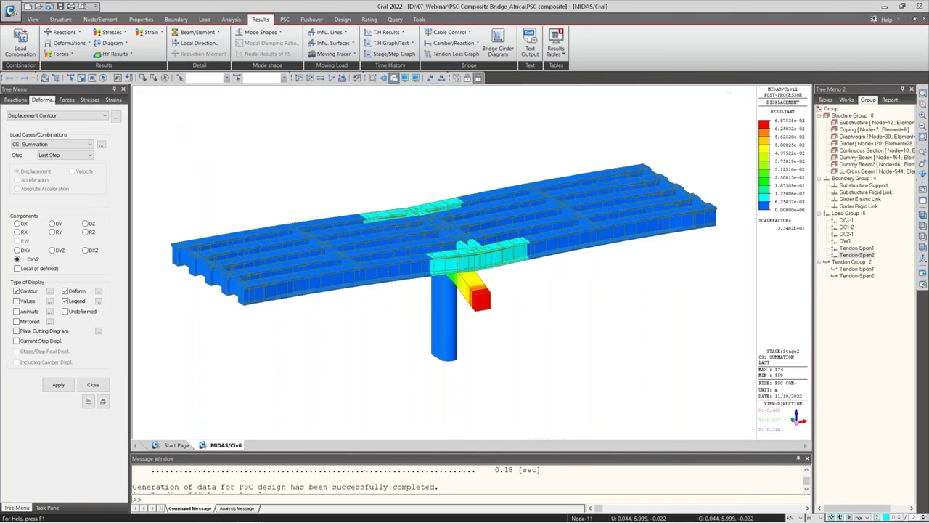
left_click(168, 95)
left_click(173, 127)
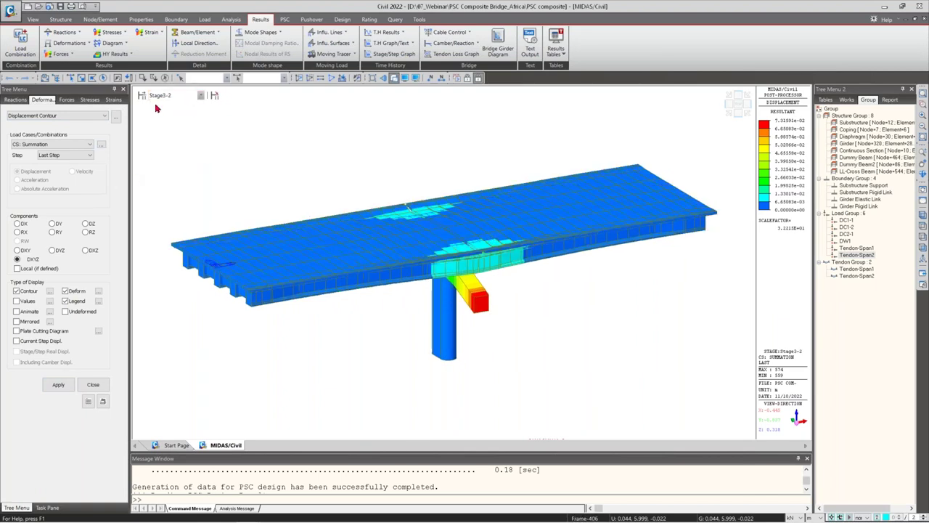
Step: Plot the Stage3-2 displacement contours for CS: Dead Load and CS: Tendon Primary one after another
left_click(81, 146)
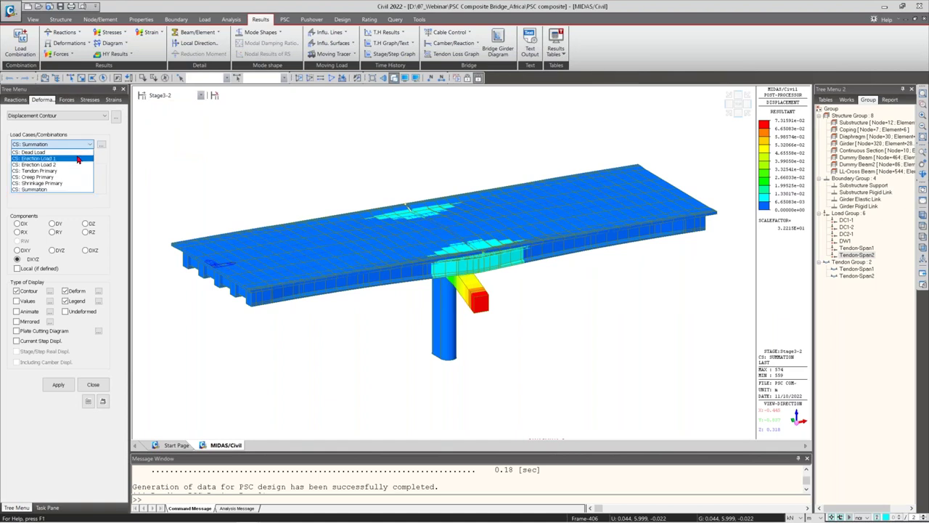
left_click(78, 155)
left_click(64, 144)
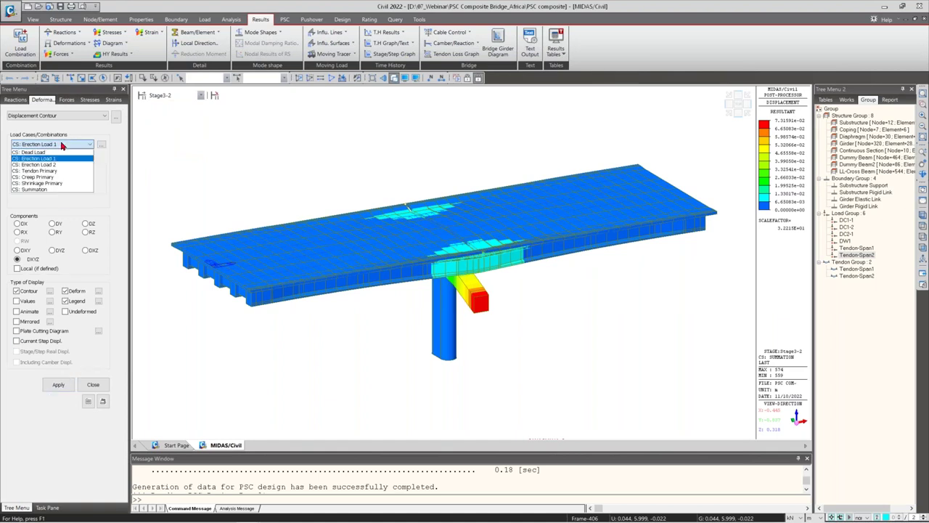
left_click(64, 159)
left_click(58, 384)
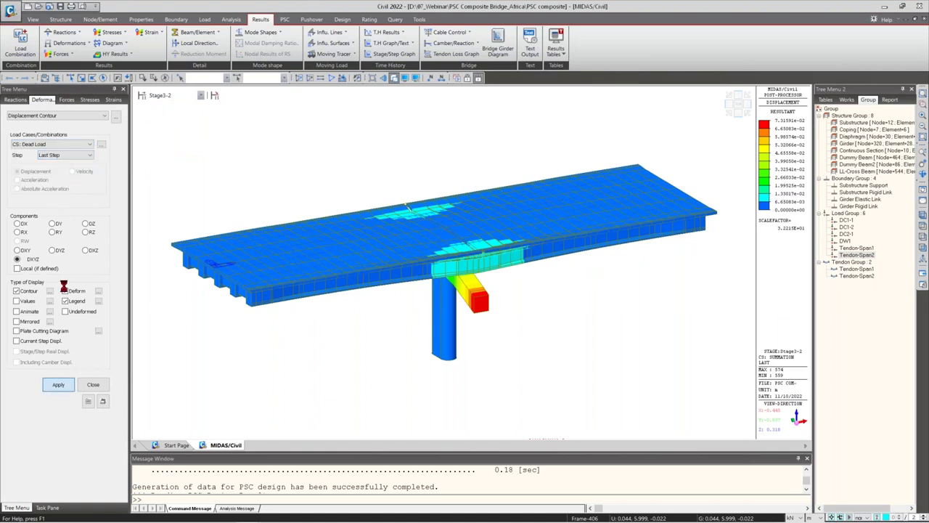
left_click(53, 146)
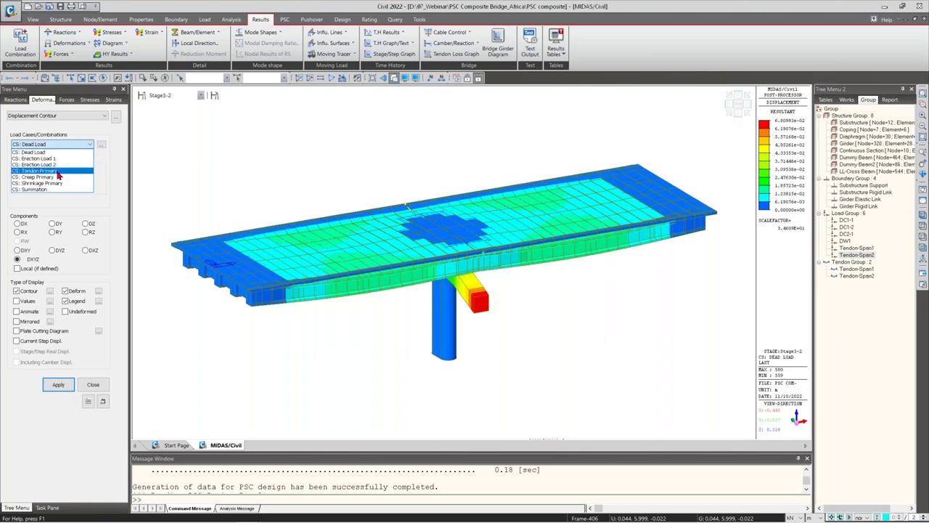
left_click(58, 172)
left_click(56, 384)
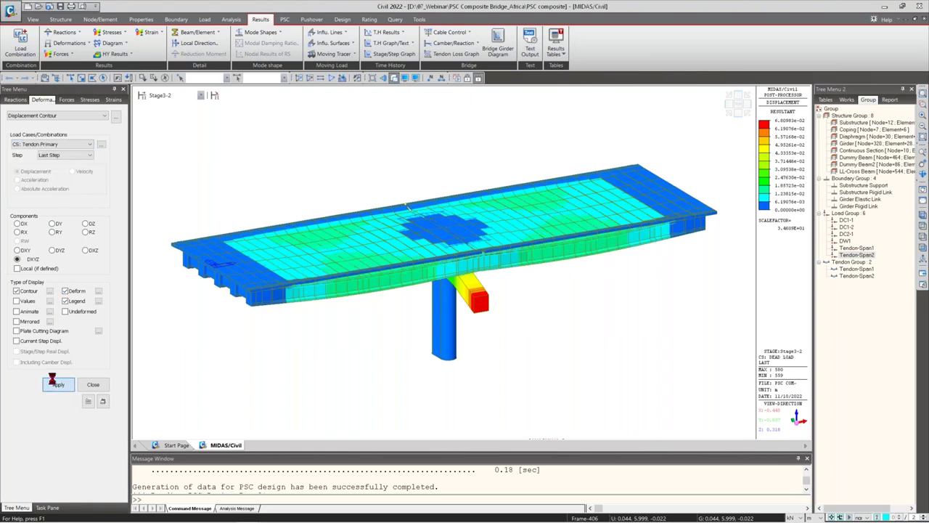
Step: Plot the Stage3-2 displacement contours for CS: Creep Primary and CS: Shrinkage Primary one after another
left_click(58, 144)
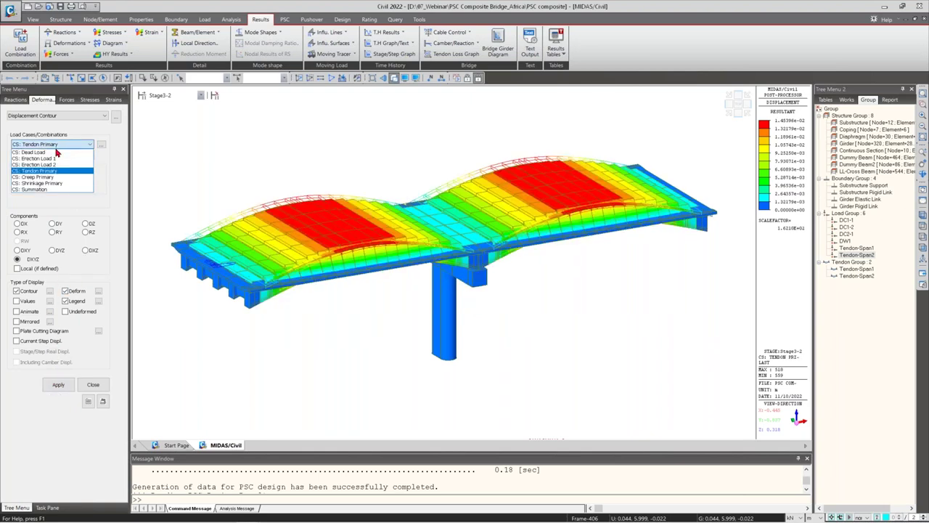
left_click(56, 177)
left_click(58, 384)
left_click(57, 145)
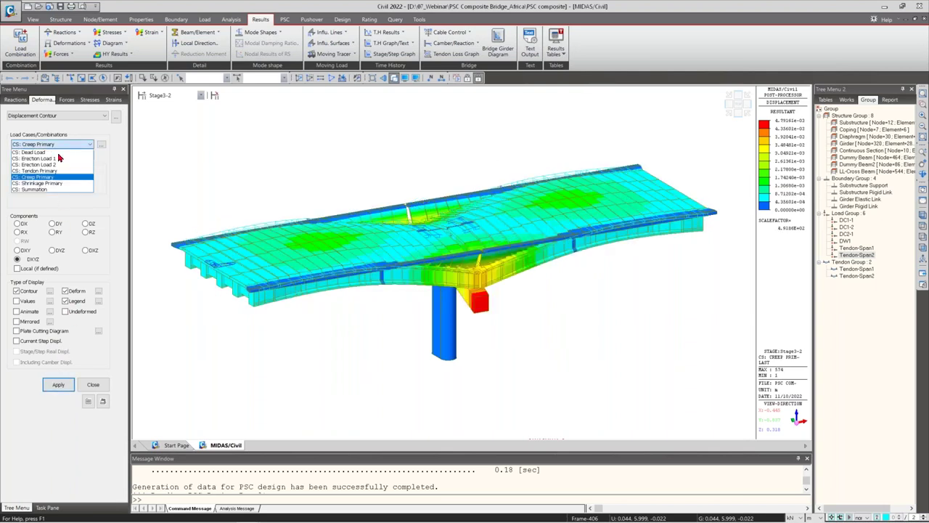
left_click(43, 183)
left_click(58, 384)
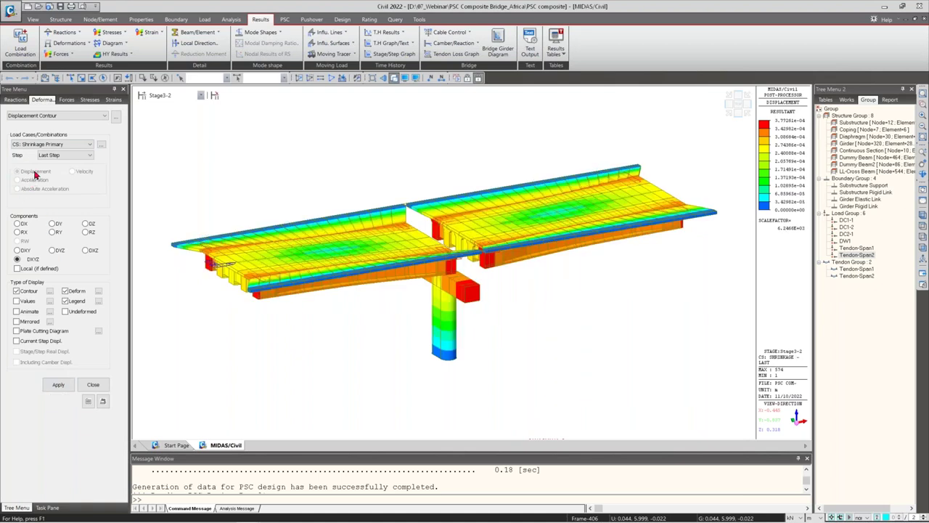
Step: Return the displacement contour to CS: Summation and view it in Stage5
left_click(42, 145)
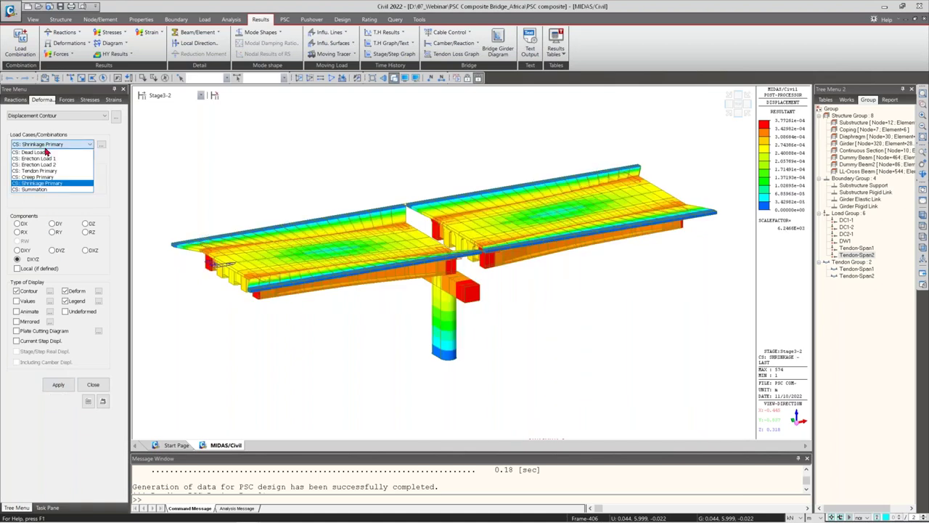
left_click(48, 189)
left_click(59, 384)
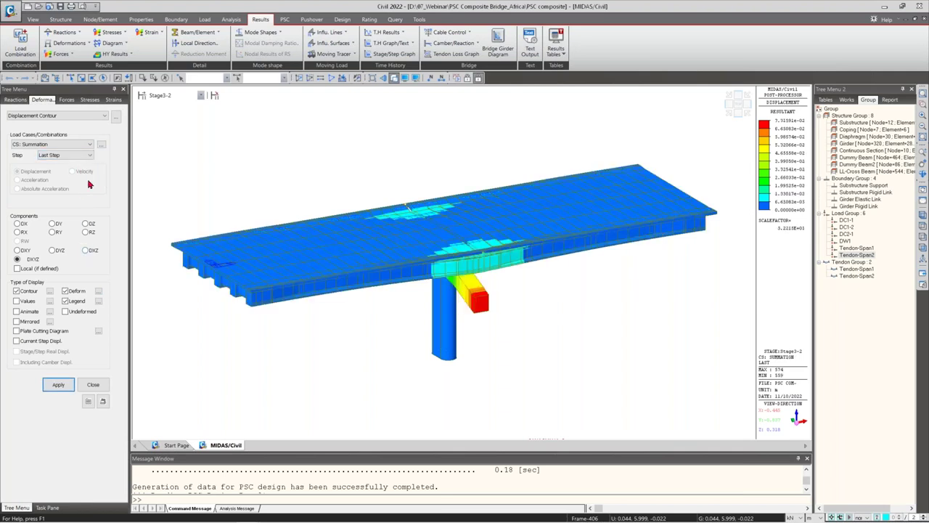
left_click(171, 97)
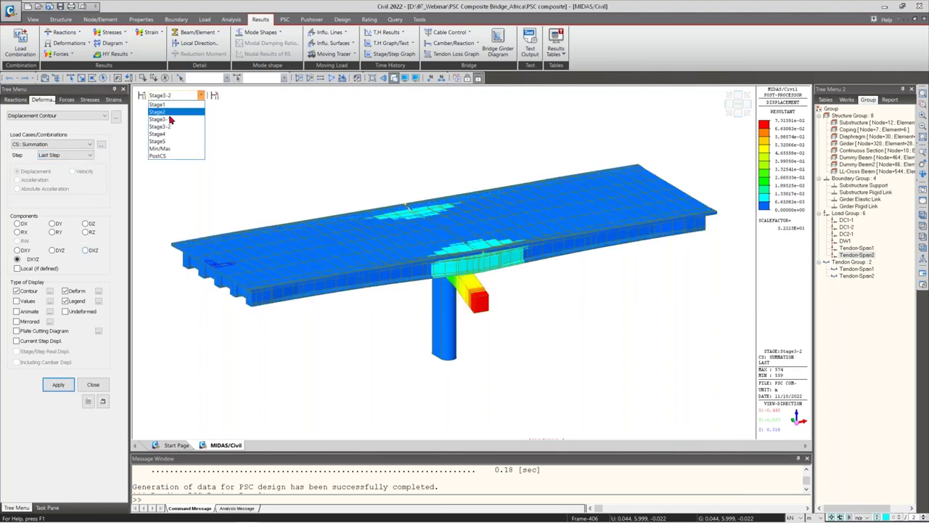
left_click(173, 155)
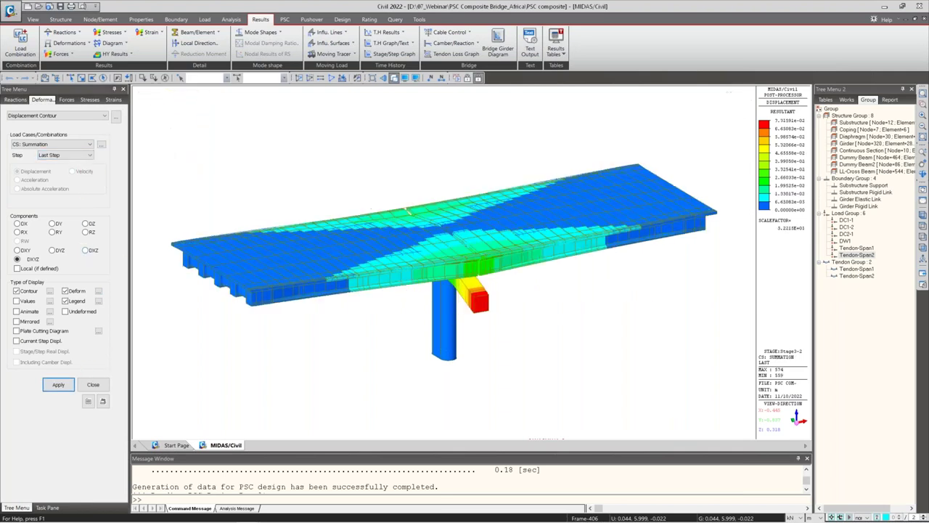
Step: Plot the My beam diagram for CS: Summation in Stage5 without deformation, with only the Girder structure group active
left_click(70, 58)
left_click(73, 88)
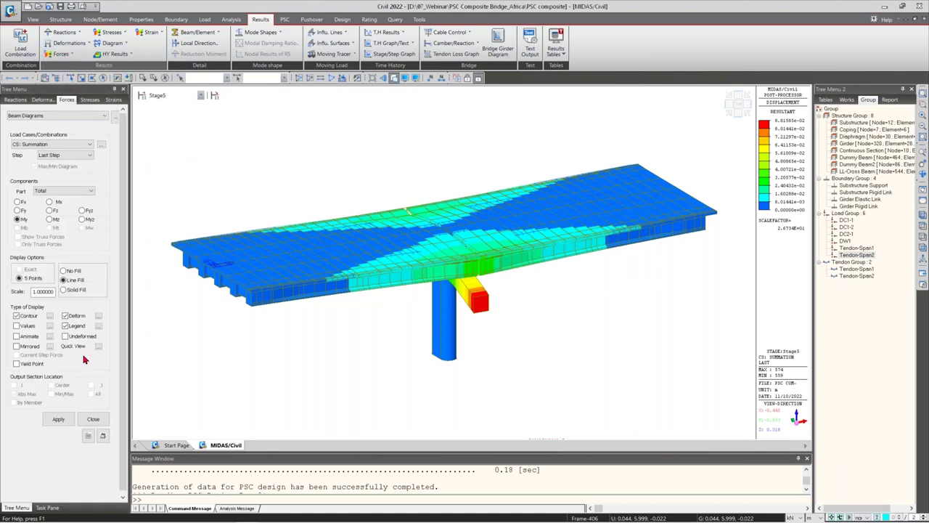
left_click(60, 420)
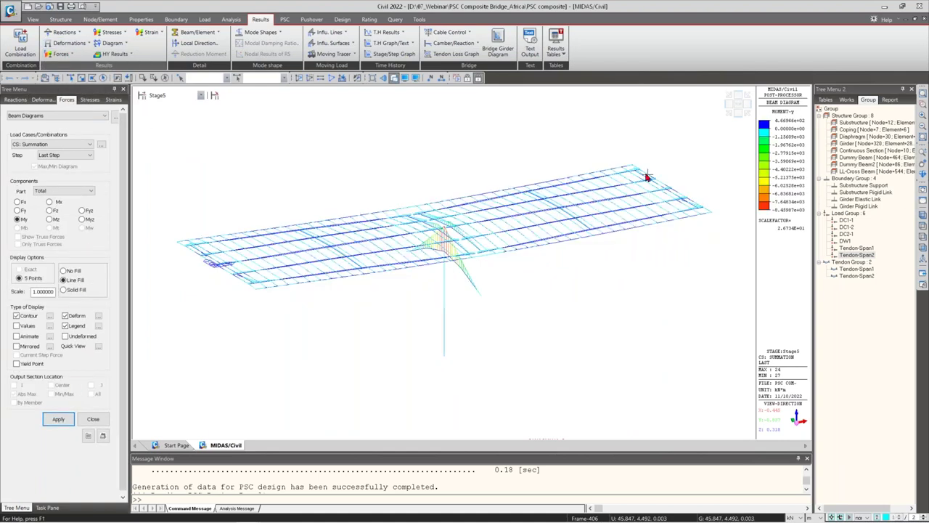
left_click(64, 315)
left_click(58, 419)
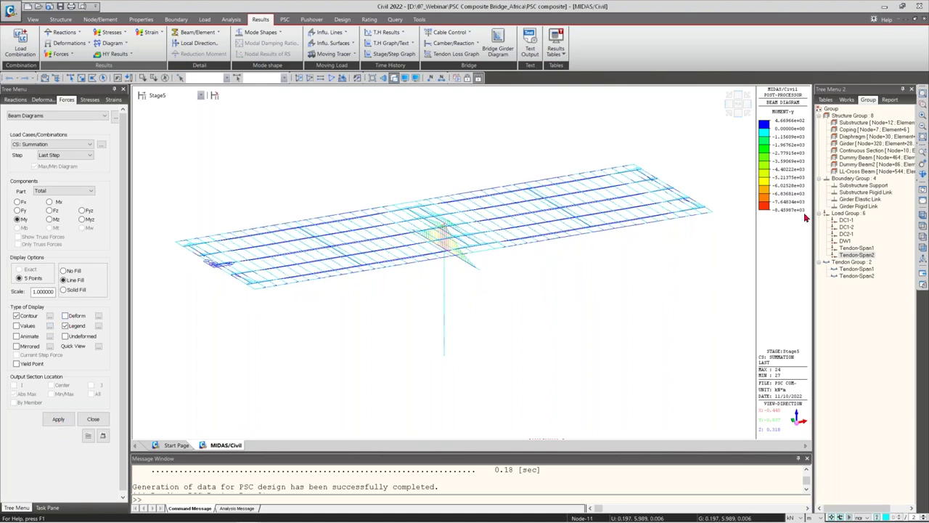
right_click(855, 144)
left_click(875, 203)
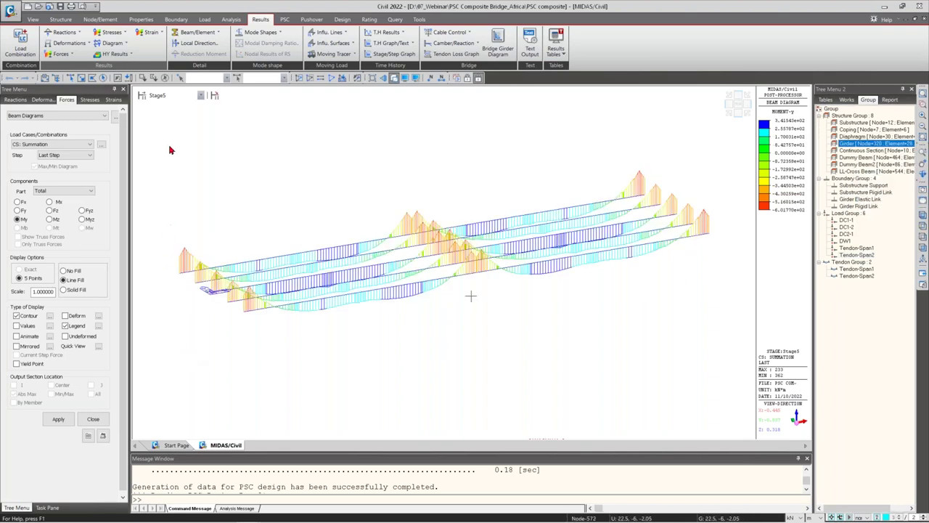
Step: View the My beam diagram in Stage1 and Stage2, activating only the Girder structure group in Stage2
left_click(162, 97)
left_click(162, 98)
left_click(162, 98)
left_click(161, 105)
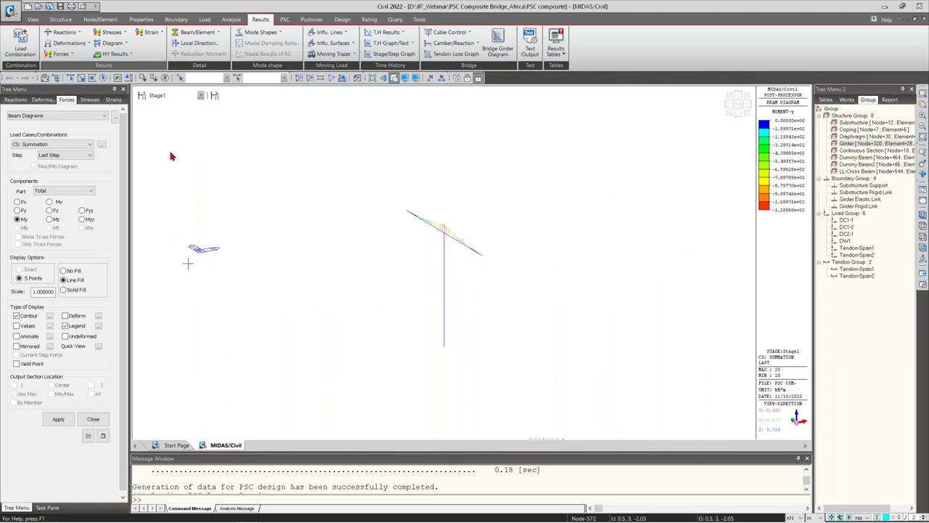
left_click(169, 95)
left_click(172, 114)
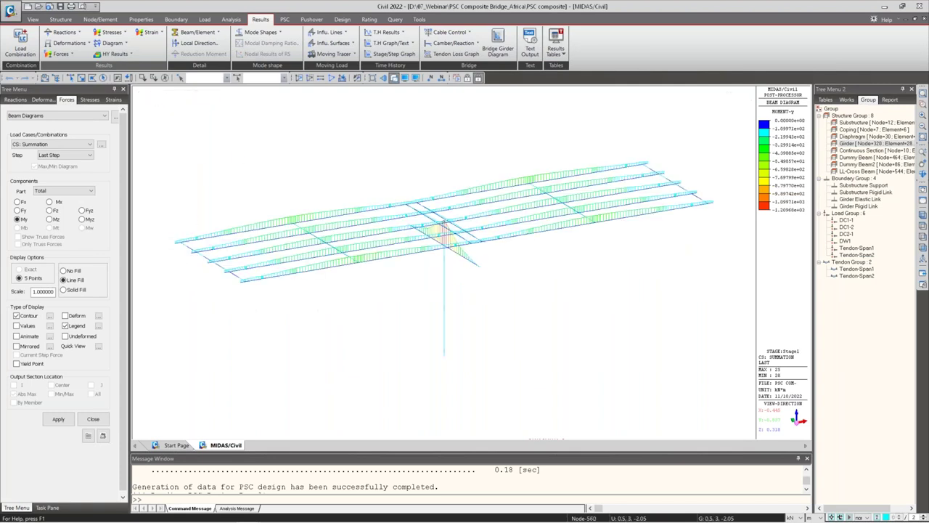
right_click(849, 143)
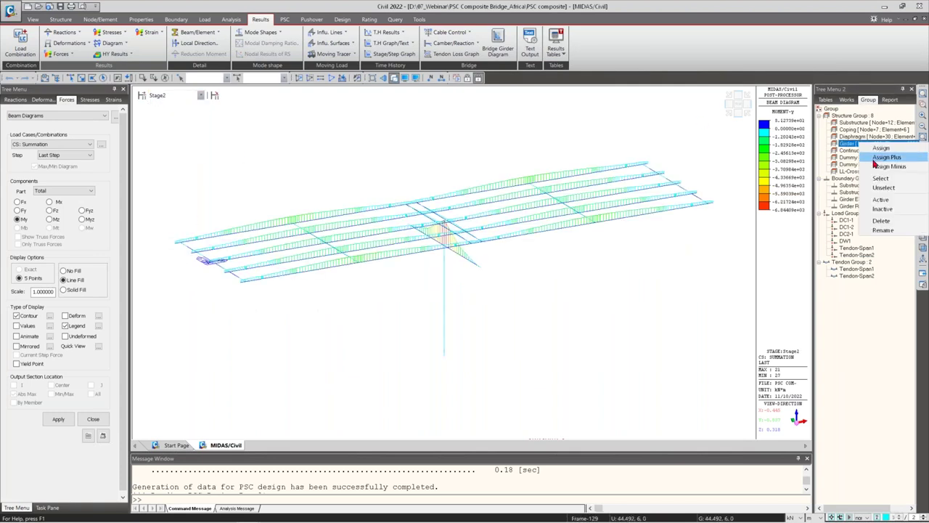
left_click(882, 200)
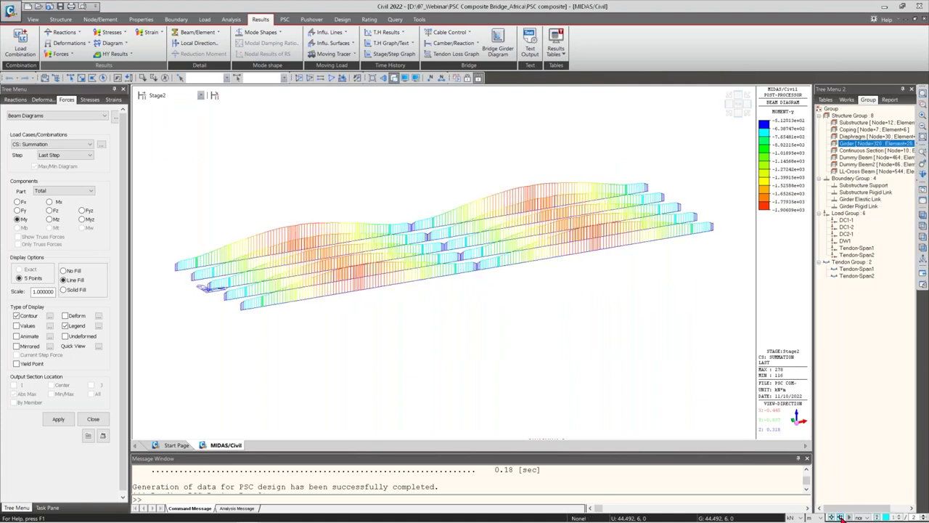
Step: Examine the girders' My beam diagram in construction stages Stage3-1 and Stage3-2
left_click(174, 100)
left_click(174, 116)
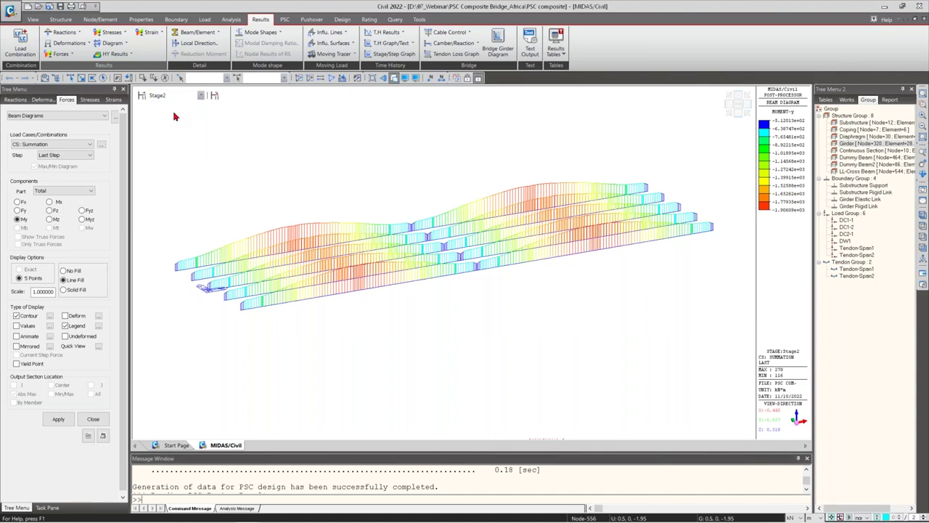
left_click(171, 96)
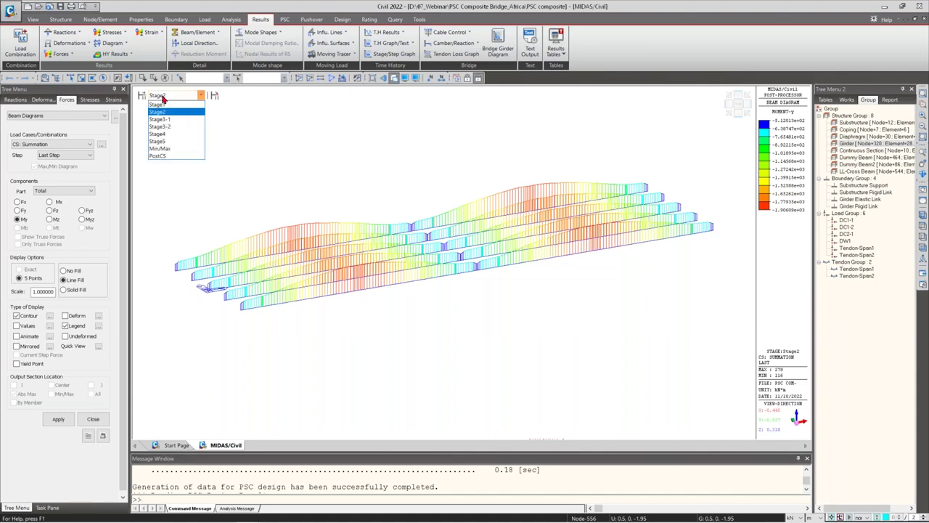
left_click(165, 119)
left_click(180, 96)
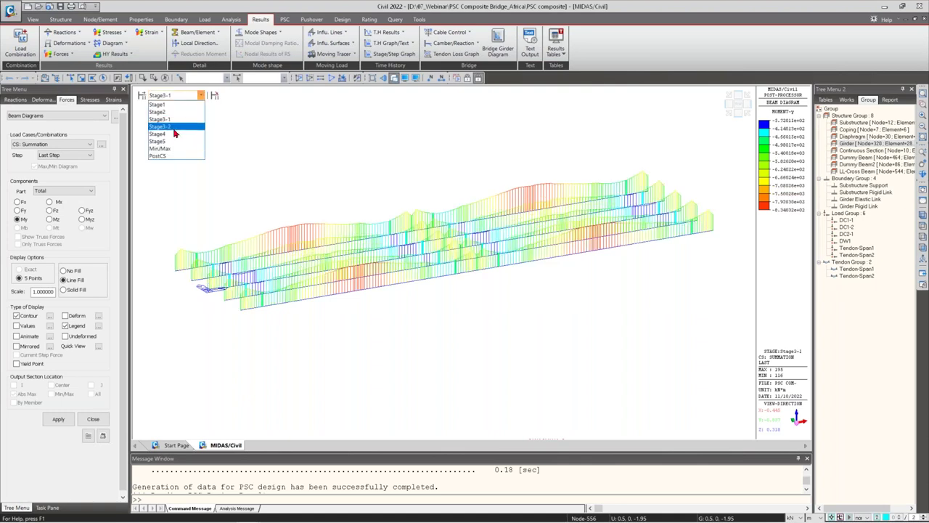
left_click(175, 128)
left_click(201, 95)
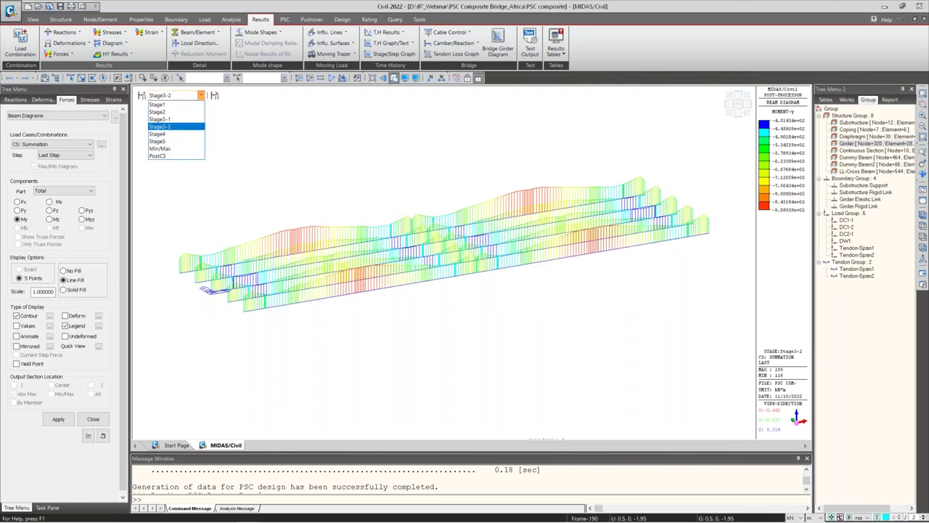
left_click(180, 96)
Step: View the girders' My beam diagram in Stage3-2 for Part 1 and for Part 2 of the composite section
left_click(87, 190)
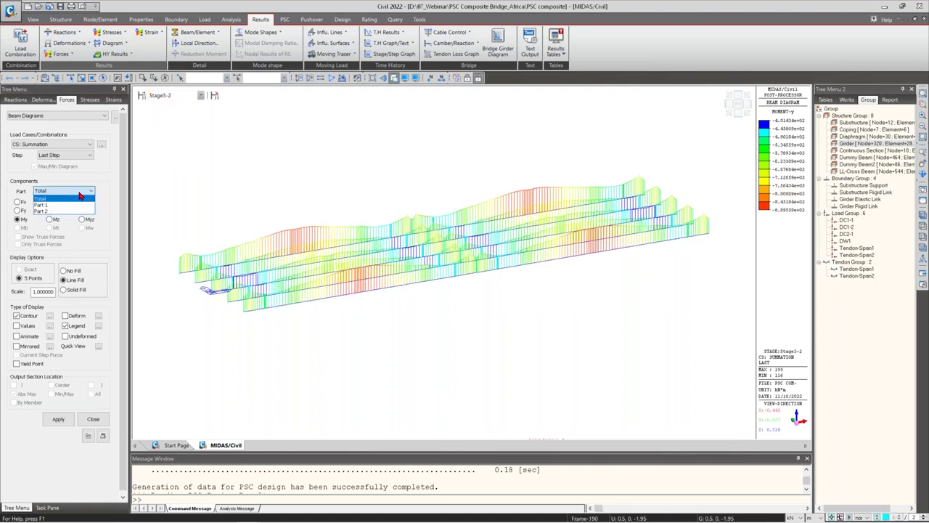
left_click(76, 205)
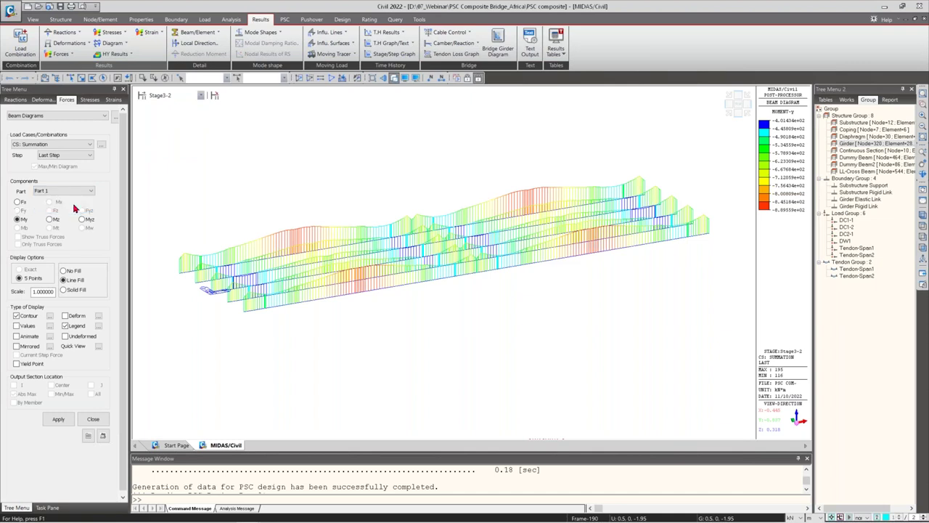
left_click(58, 419)
left_click(66, 191)
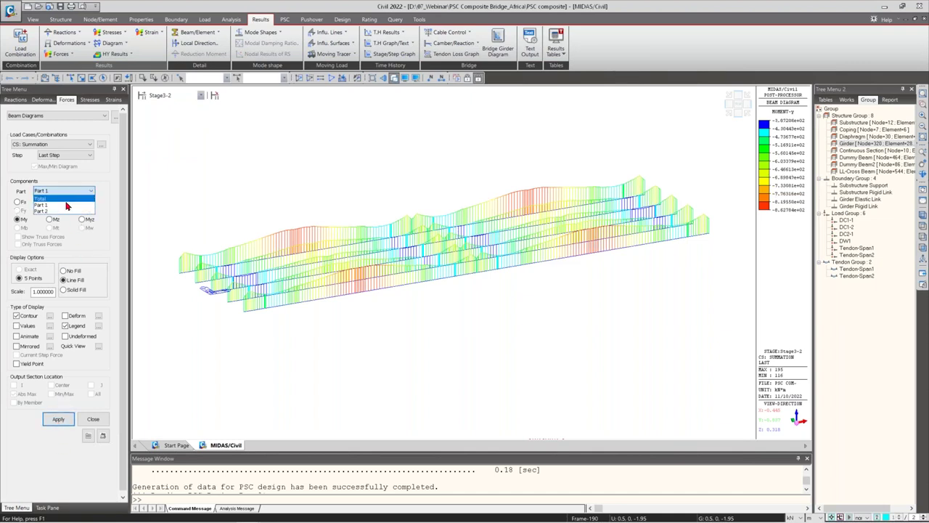
left_click(69, 212)
left_click(62, 418)
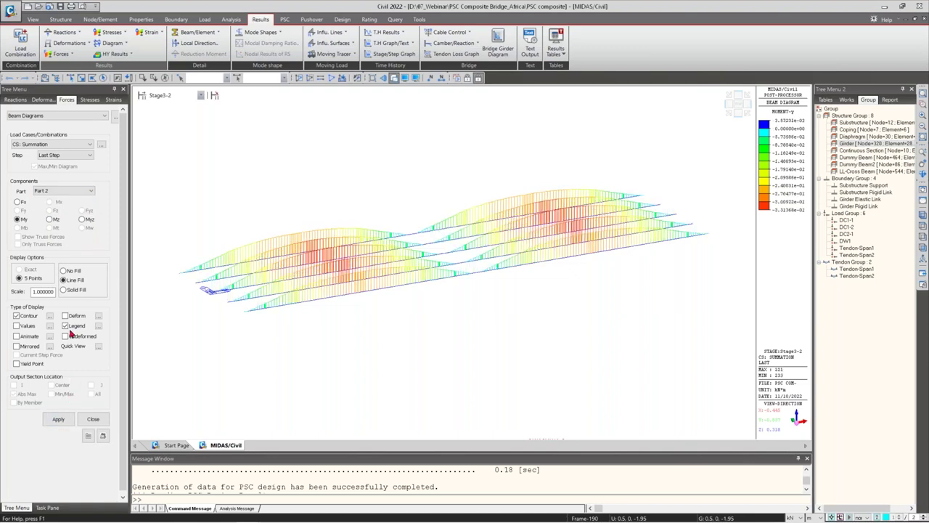
Step: Return the My beam diagram to Part 1 and view it in construction stage Stage4
left_click(65, 191)
left_click(64, 202)
left_click(58, 419)
left_click(164, 96)
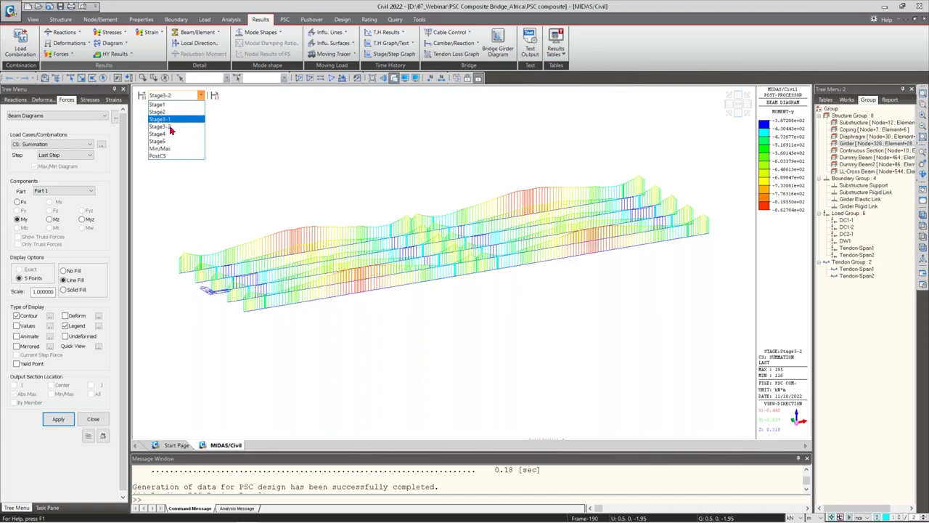
left_click(168, 136)
left_click(58, 418)
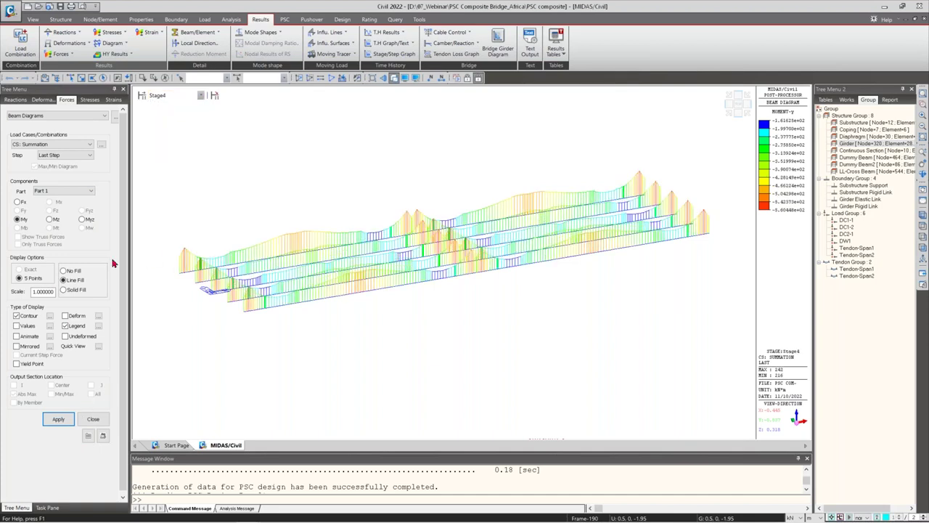
left_click(166, 95)
left_click(169, 138)
left_click(68, 422)
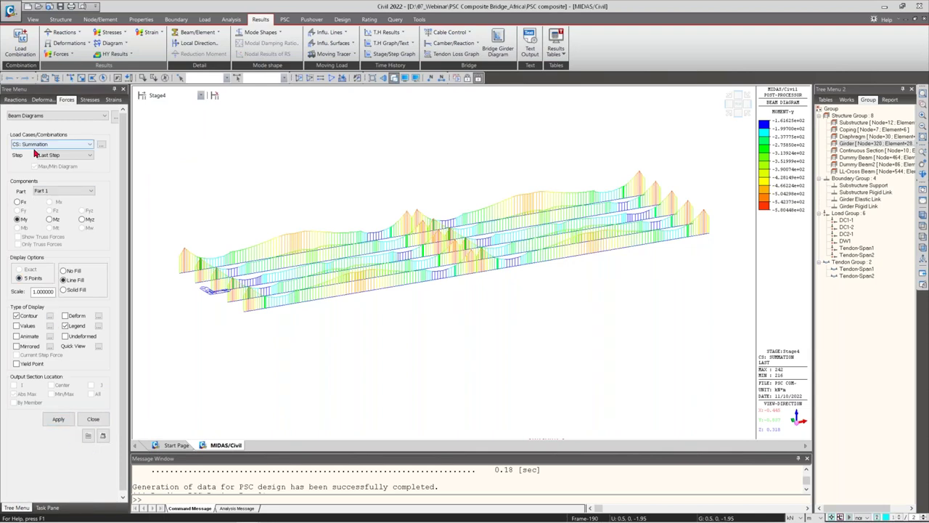
Step: Plot the Part 1 combined beam stress diagram in Stage4 for section point 1 (-y,+z), and again for point 4 (-y,-z)
left_click(113, 32)
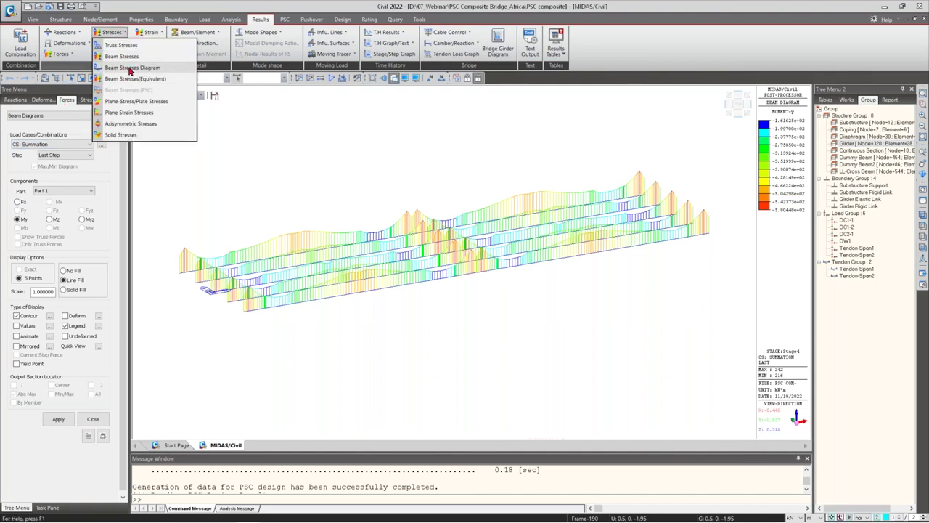
left_click(130, 67)
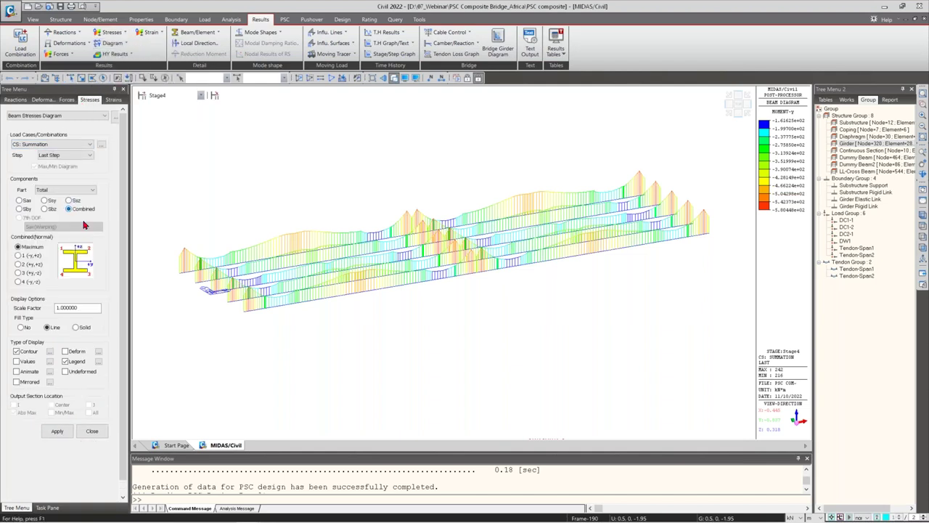
left_click(72, 190)
left_click(67, 204)
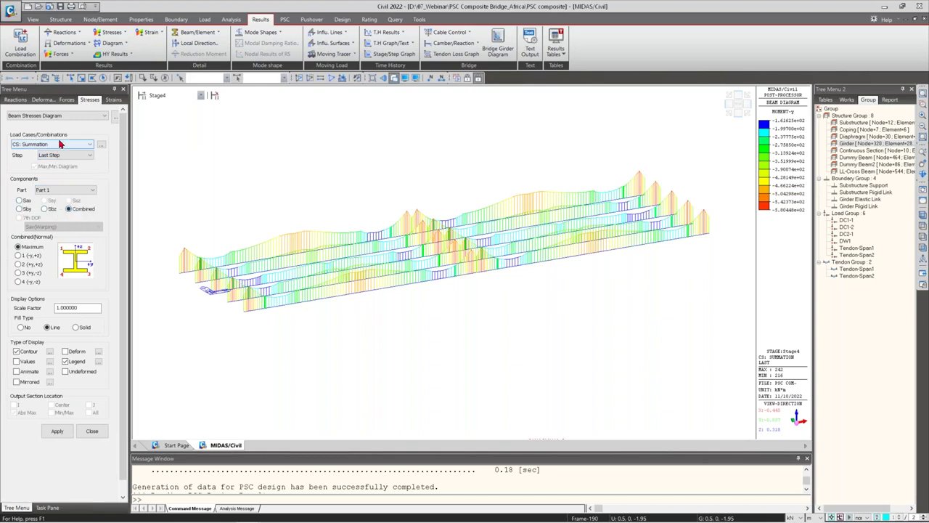
left_click(30, 257)
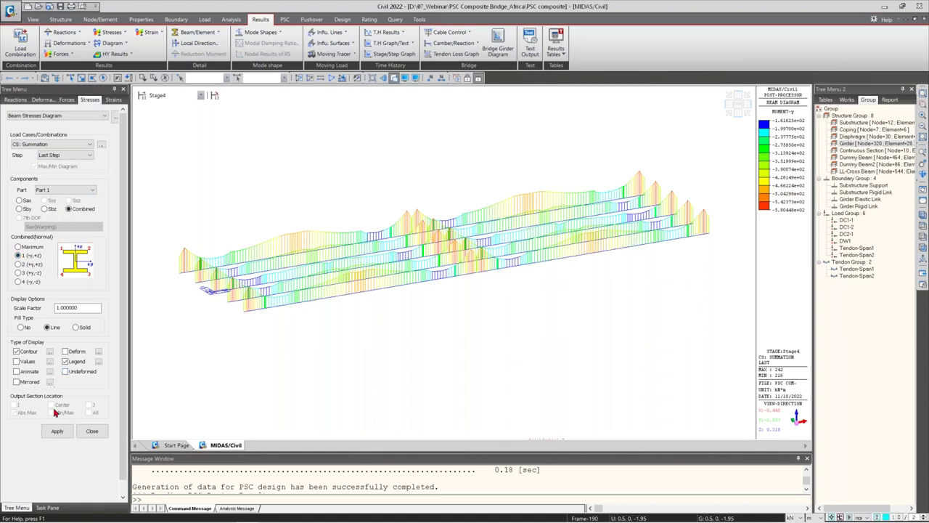
left_click(57, 431)
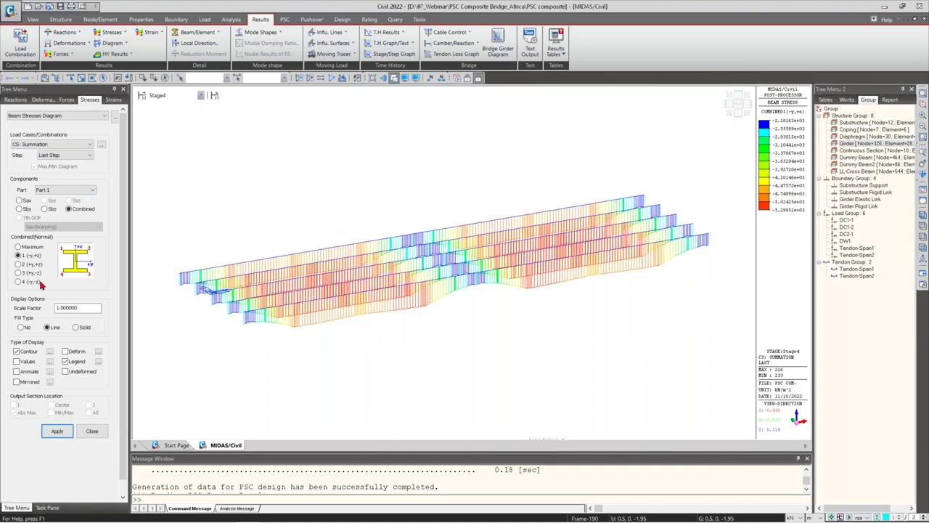
left_click(58, 431)
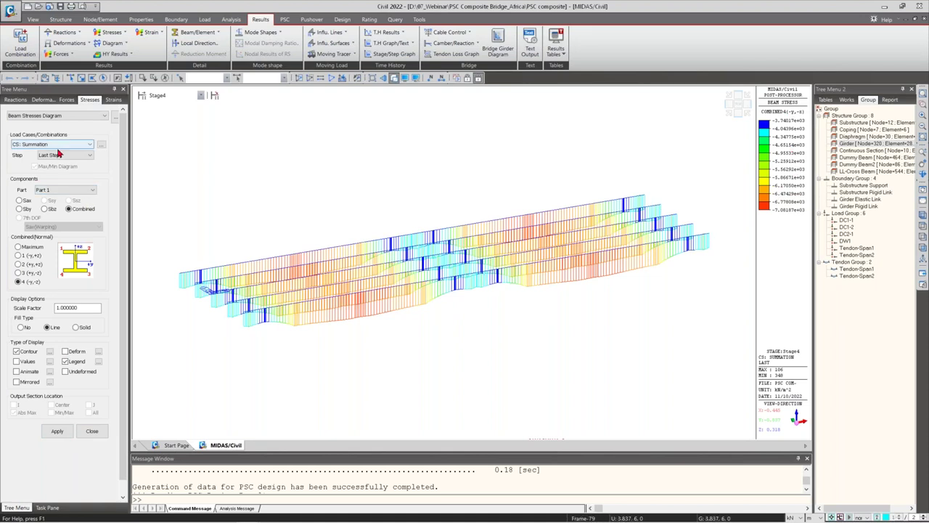
Step: Change the model units to N and mm
left_click(793, 518)
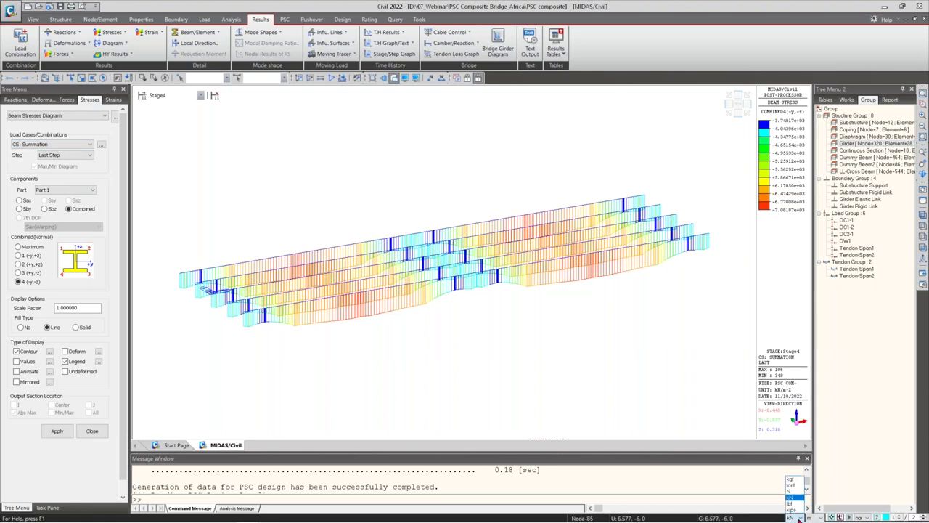
left_click(792, 497)
left_click(813, 518)
left_click(815, 488)
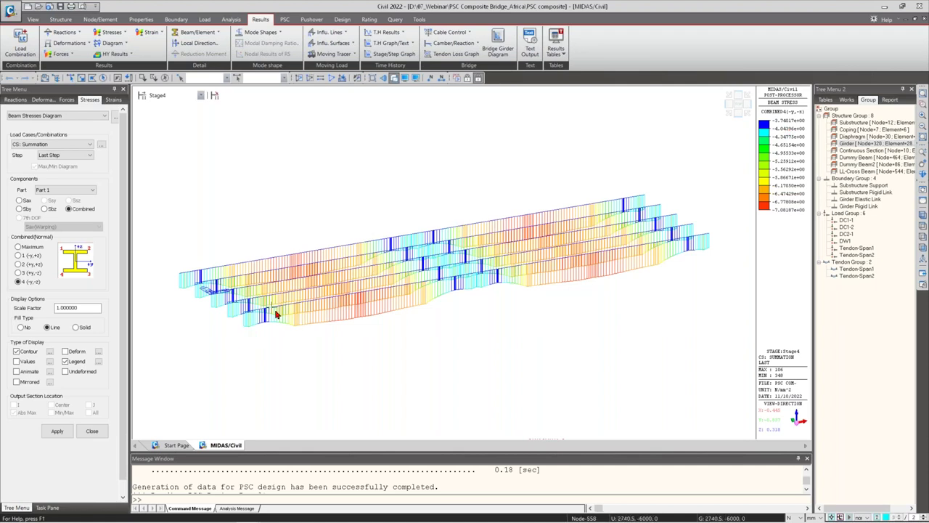
Step: Plot the combined beam stress diagram at point 4 (-y,-z) for Part 2 of the section
left_click(64, 191)
left_click(64, 210)
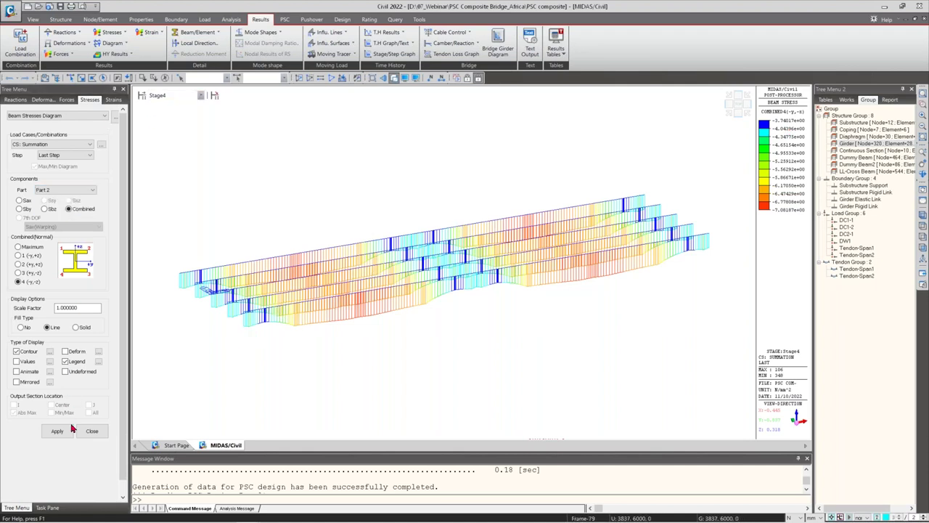
left_click(57, 431)
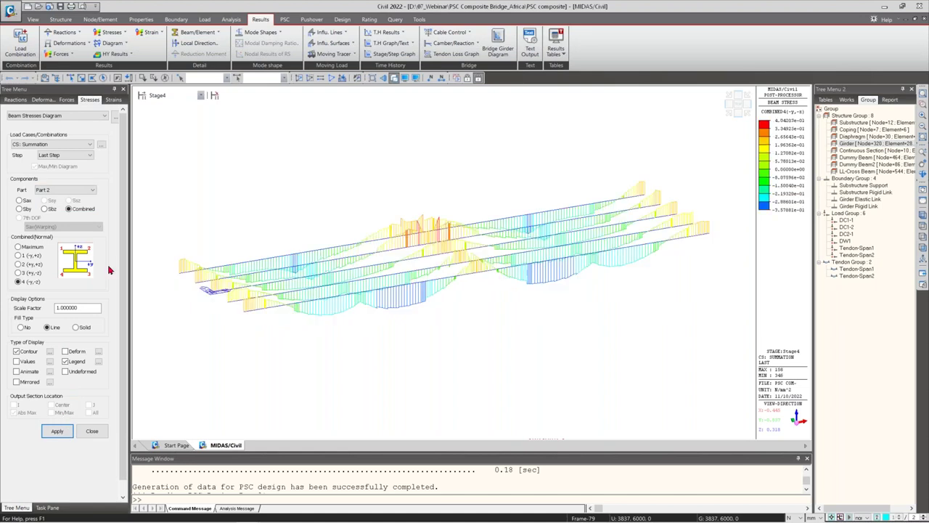
Step: Open the Tendon Loss results table and list the losses of Tendon-Span2 at Stage3-2
left_click(555, 46)
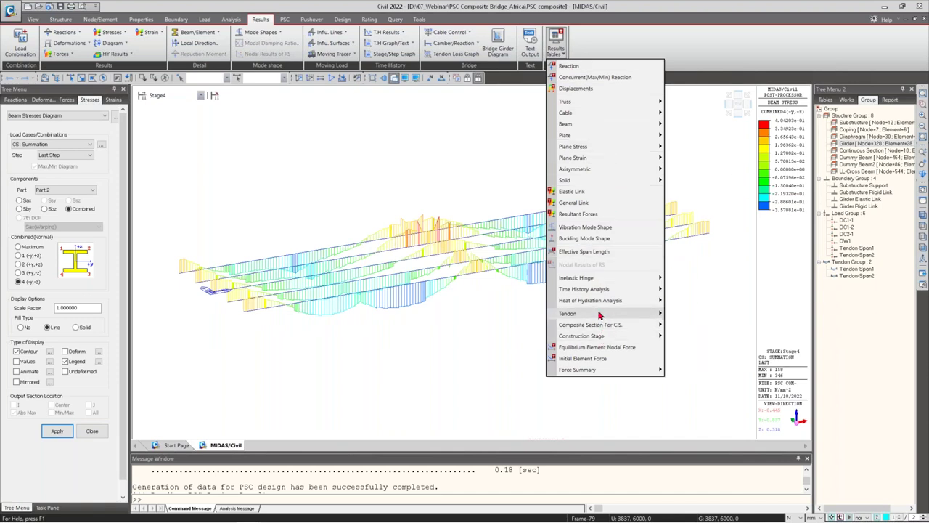
mouse_move(599, 315)
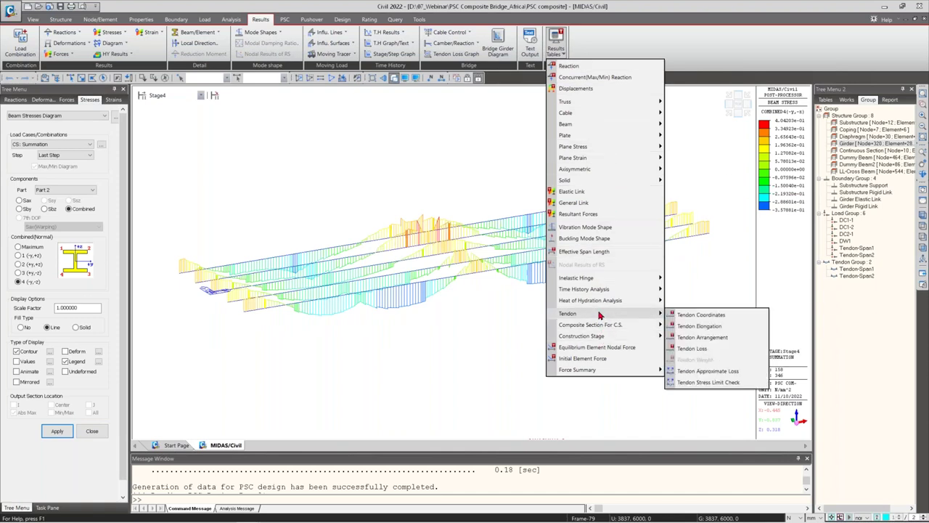
left_click(717, 352)
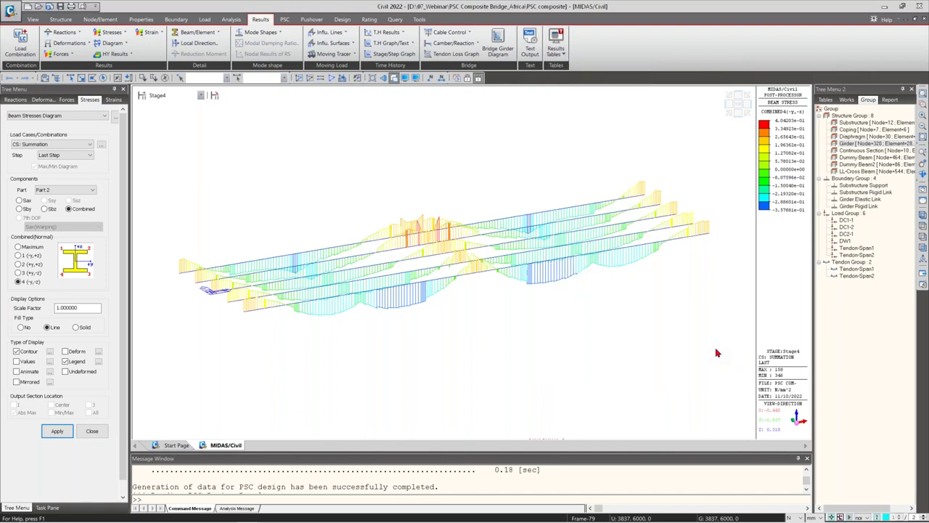
left_click(220, 120)
left_click(223, 119)
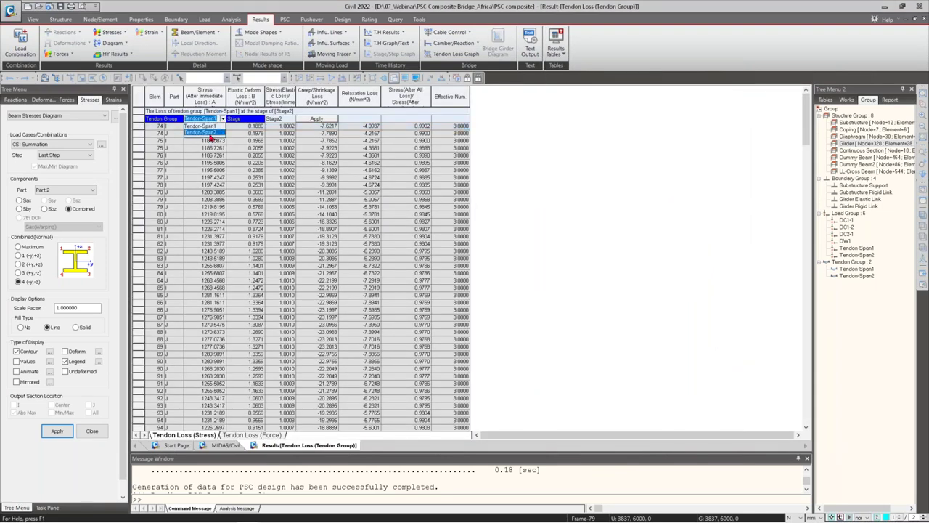
left_click(214, 135)
left_click(294, 122)
left_click(294, 122)
left_click(276, 150)
left_click(312, 120)
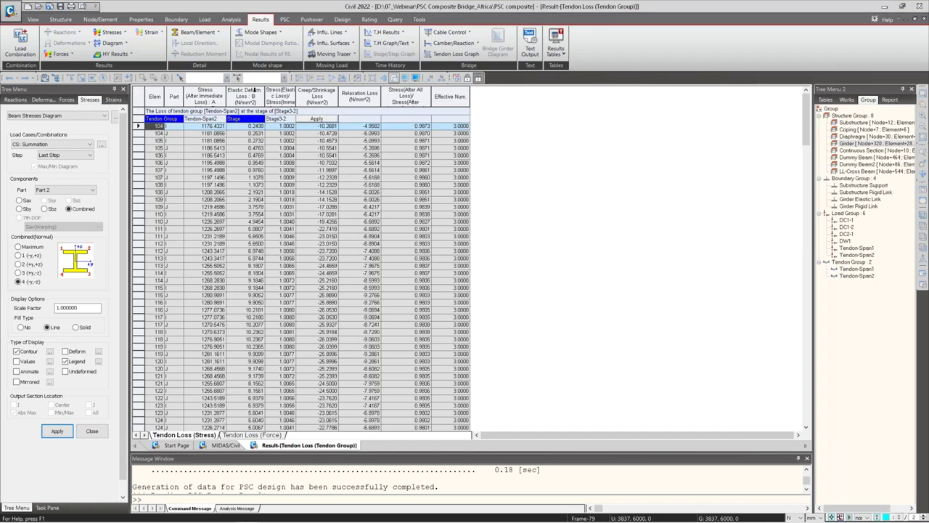
Step: Widen the elastic deformation, creep/shrinkage and relaxation loss columns of the tendon table and examine the relaxation losses
left_click_drag(266, 90, 322, 92)
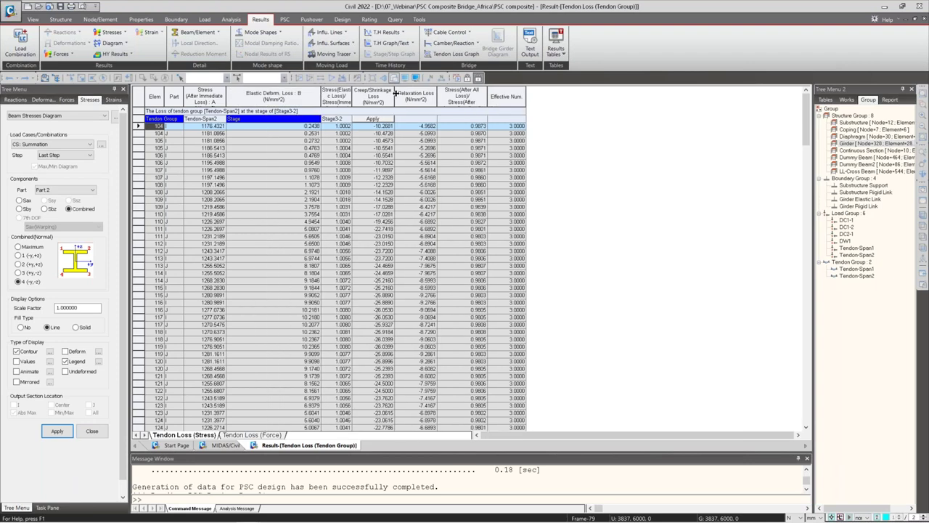
left_click_drag(396, 93, 525, 93)
left_click_drag(508, 126, 512, 280)
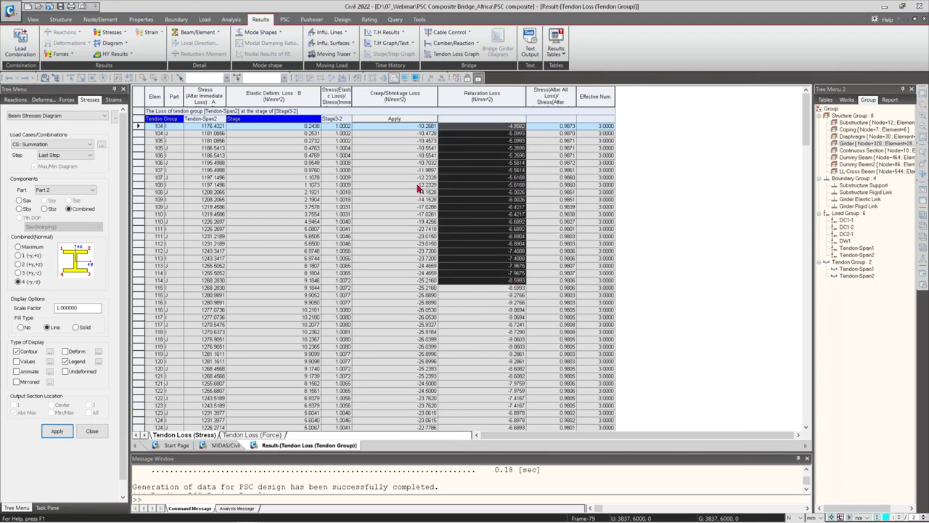
left_click(347, 120)
Step: View the Tendon Time-dependent Loss Graph for Span2-004 and Span2-005, animate the latter over the stages, and close the graph
right_click(370, 175)
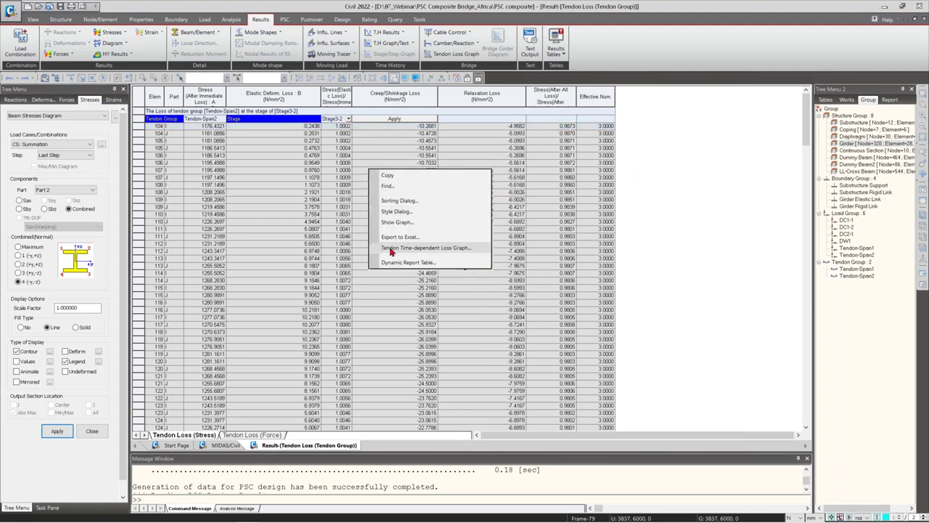
left_click(390, 249)
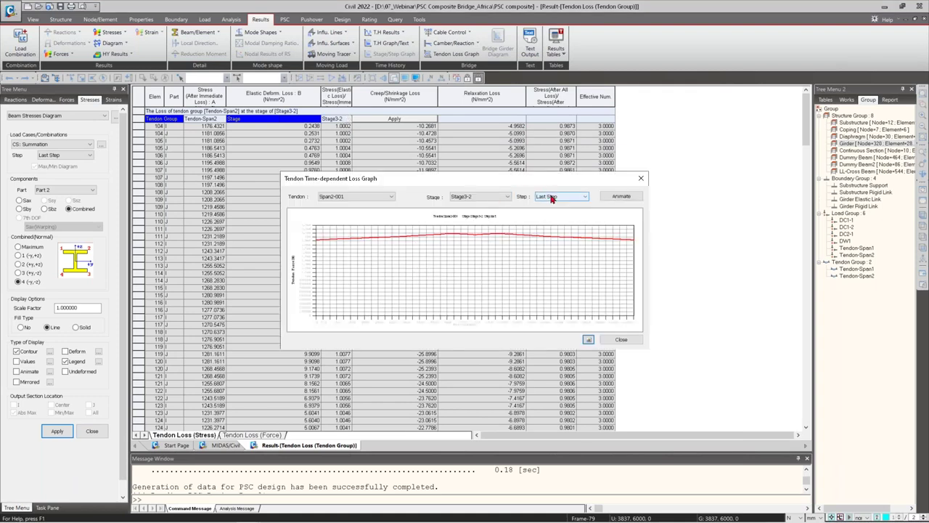
left_click(368, 197)
left_click(368, 208)
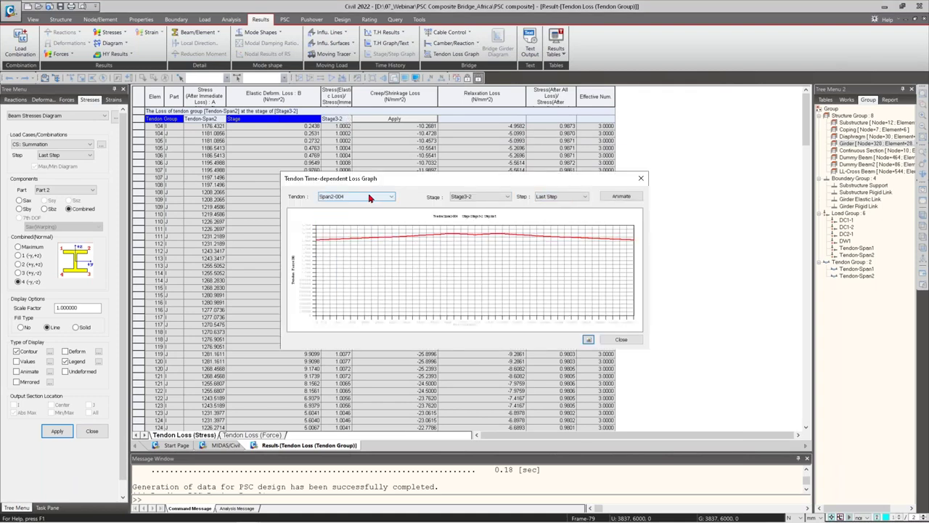
left_click(370, 198)
left_click(369, 229)
left_click(621, 195)
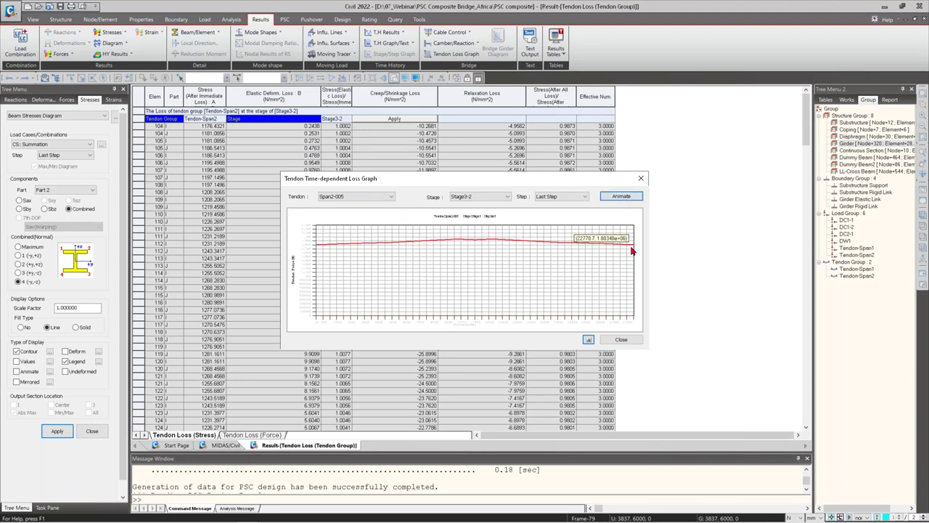
left_click(622, 339)
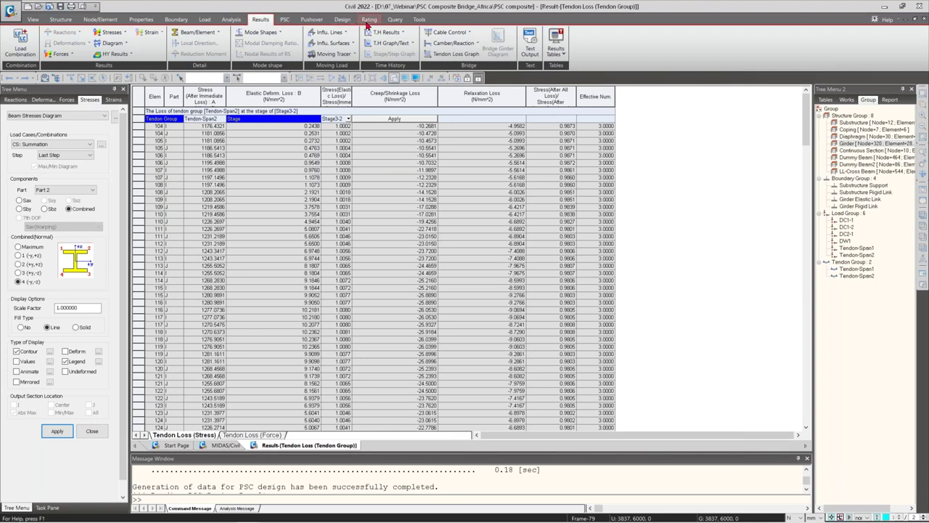
Step: Select BS 5400-4:1990 as the PSC design code
left_click(285, 20)
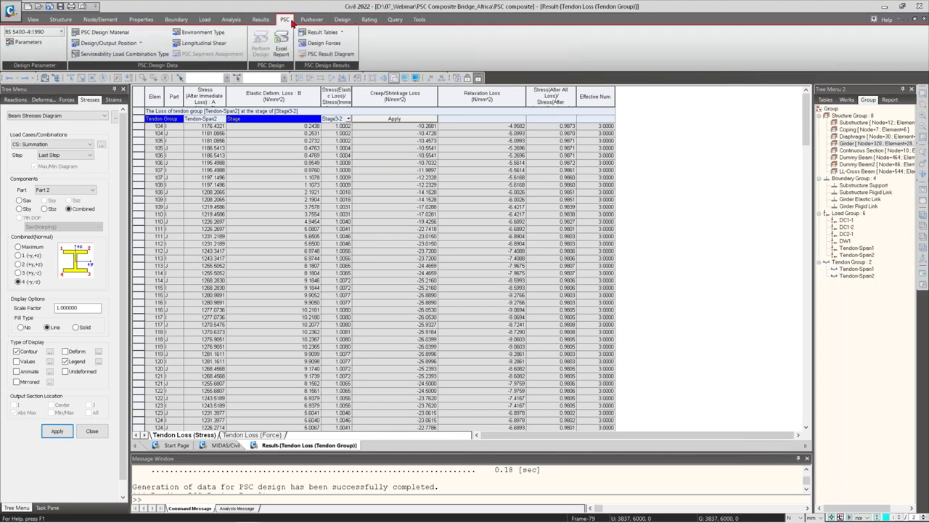
left_click(38, 32)
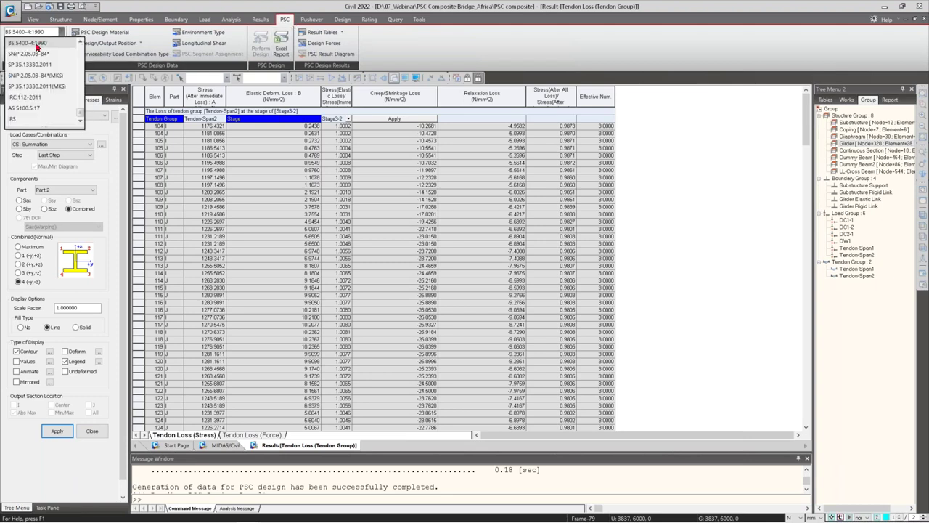
scroll(29, 84, "up", 2)
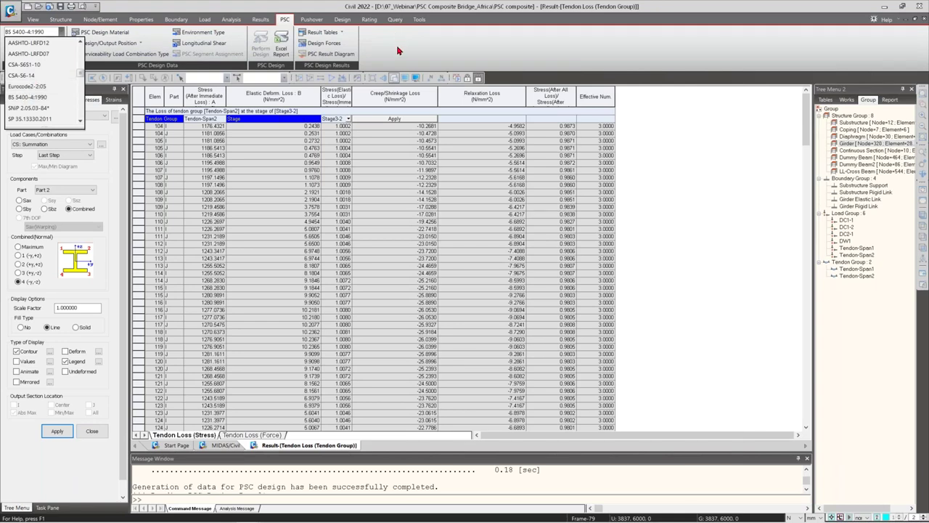
left_click(29, 96)
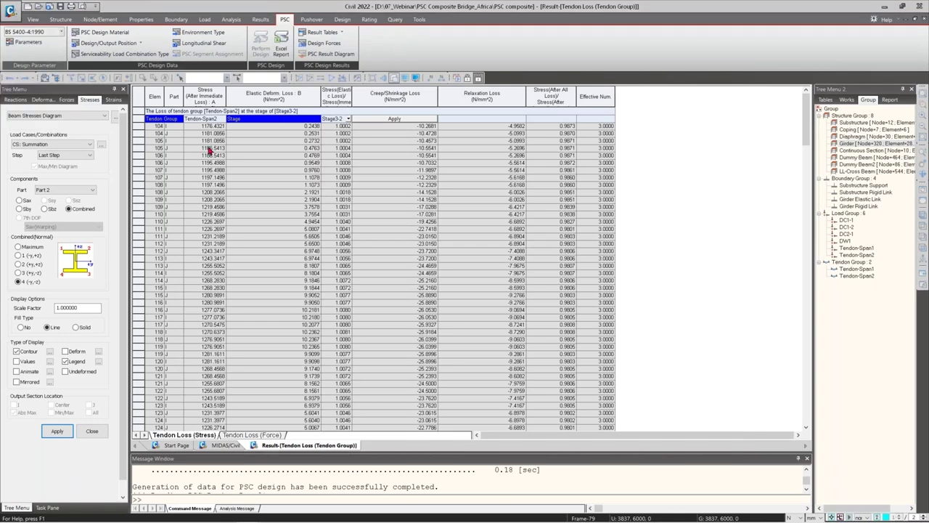
Step: Set the design code in the PSC design parameters to BS 5400-4:1990
left_click(381, 148)
left_click(378, 153)
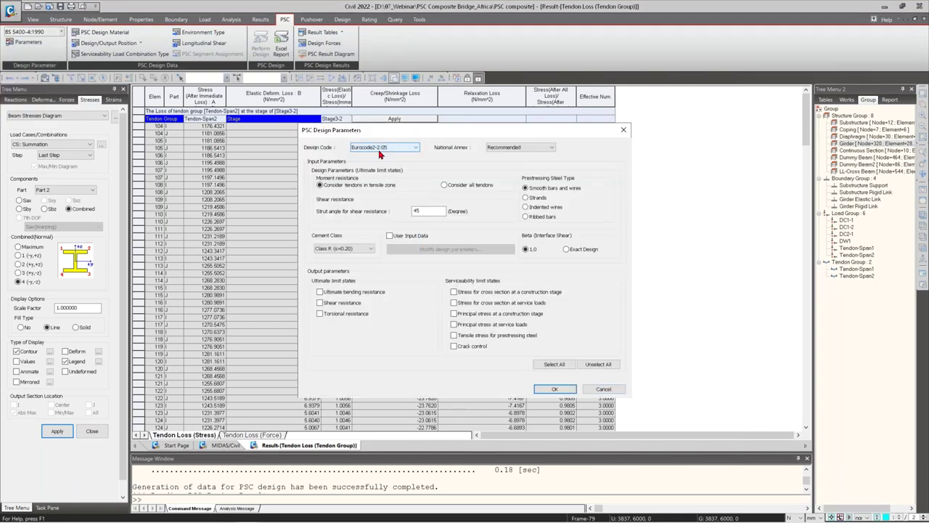
left_click(379, 149)
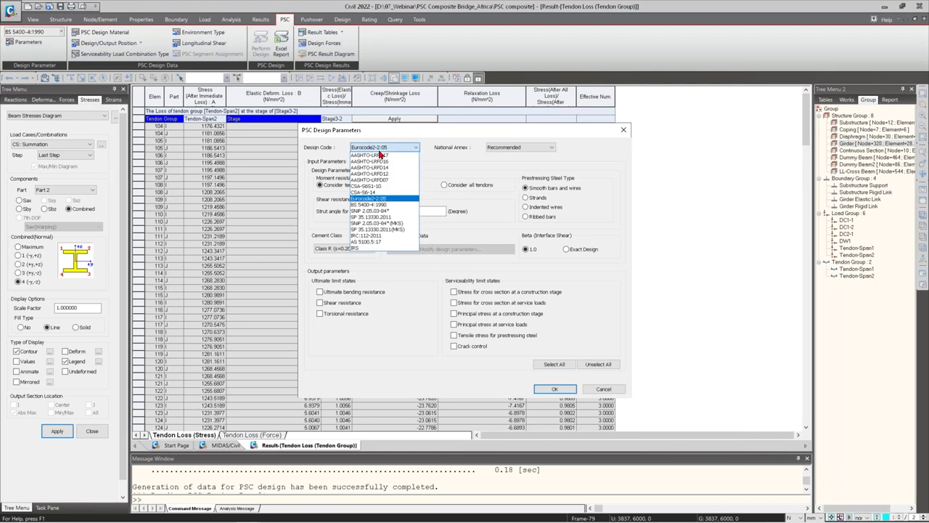
left_click(374, 206)
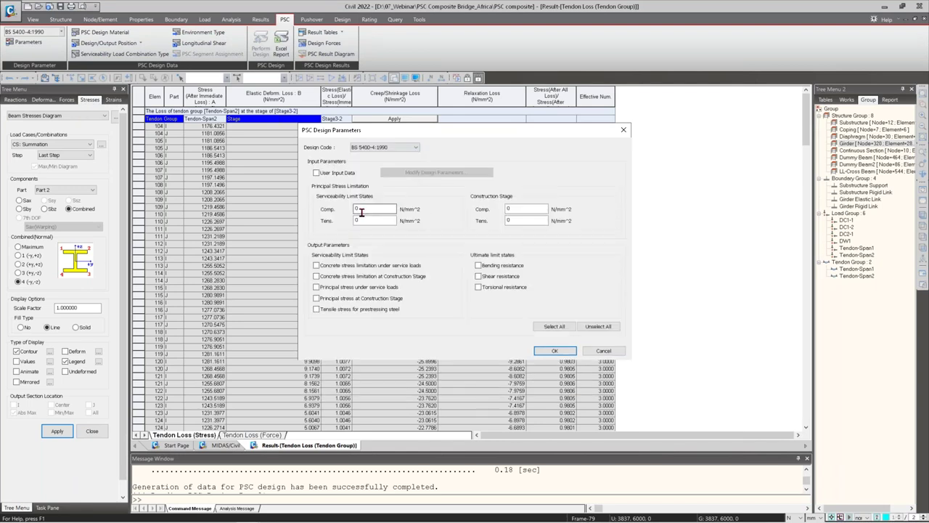
Step: Enable User Input Data and inspect the partial safety factors and tensile stress limits in the modifiable design parameters
key("Tab")
key("Tab")
left_click(333, 175)
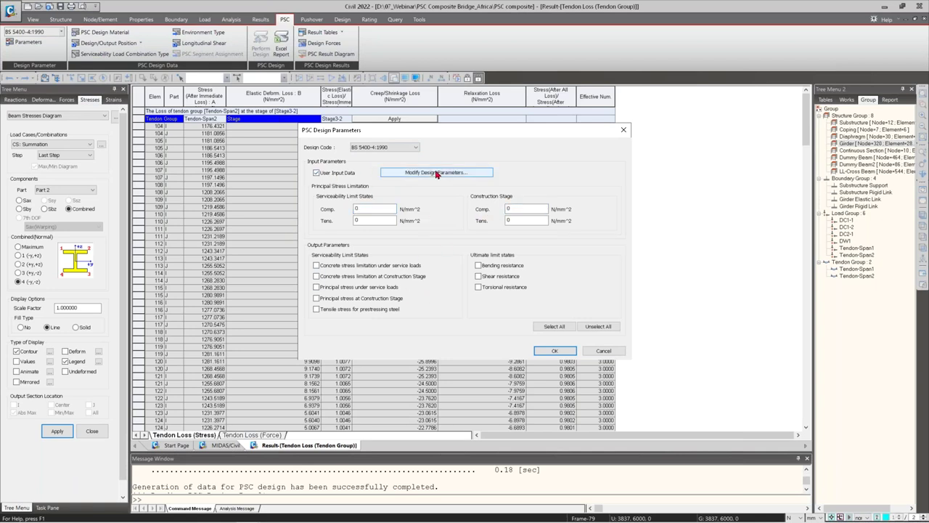
left_click(438, 173)
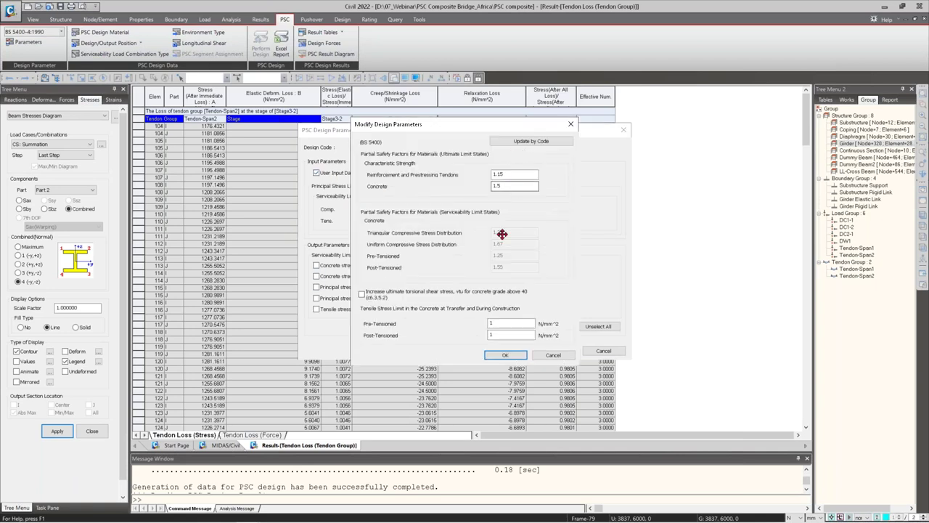
double_click(514, 334)
left_click(570, 126)
Step: Set the principal stress limits to 20 N/mm² compression for serviceability, and 16 compression and 1 tension for the construction stage
left_click(366, 209)
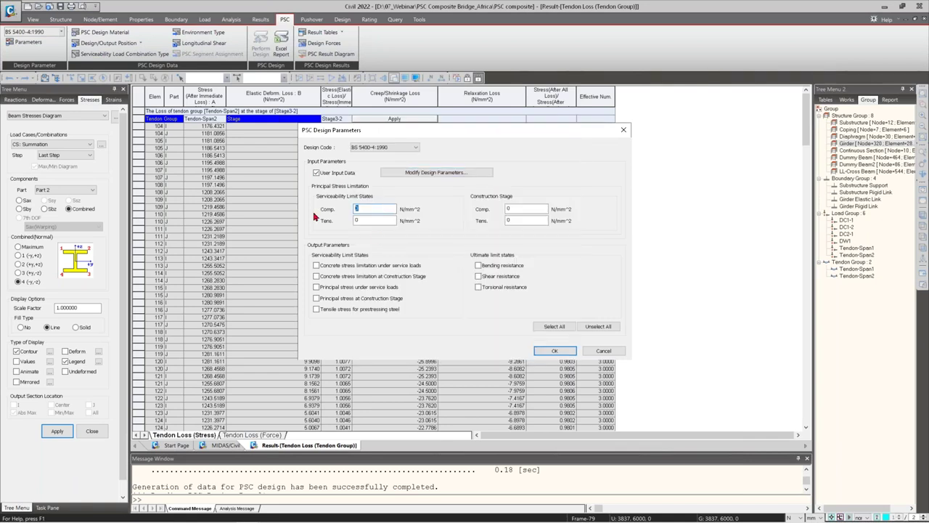
type("20")
left_click(370, 221)
left_click(514, 210)
type("16")
left_click(528, 221)
type("1")
double_click(528, 220)
Step: Set the post-tensioned concrete tensile stress limit at transfer and during construction to 2.27 N/mm²
left_click(438, 174)
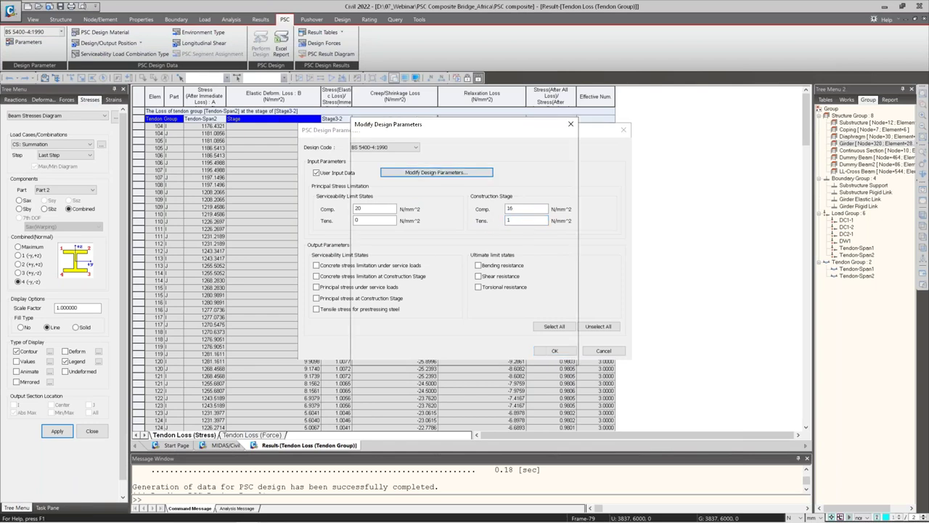
double_click(492, 334)
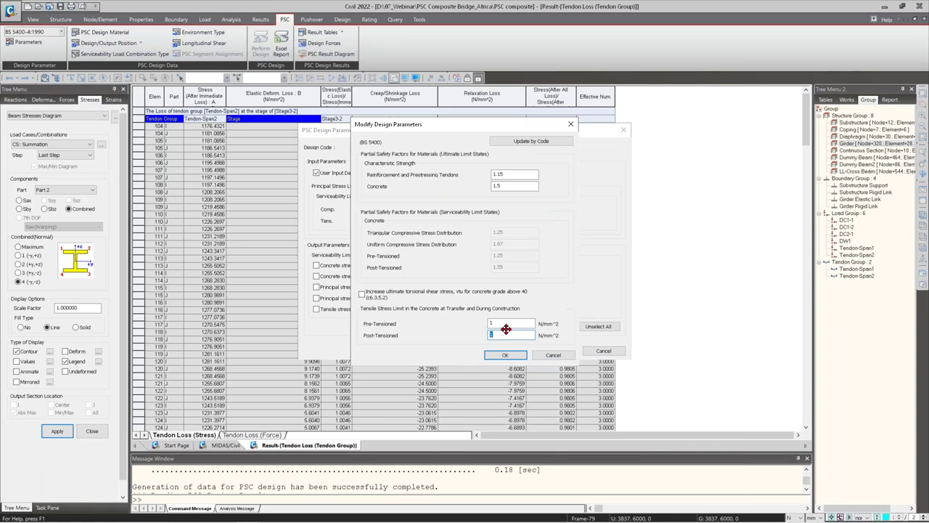
type("0.")
type("2")
type("2.2")
type("7")
left_click(506, 355)
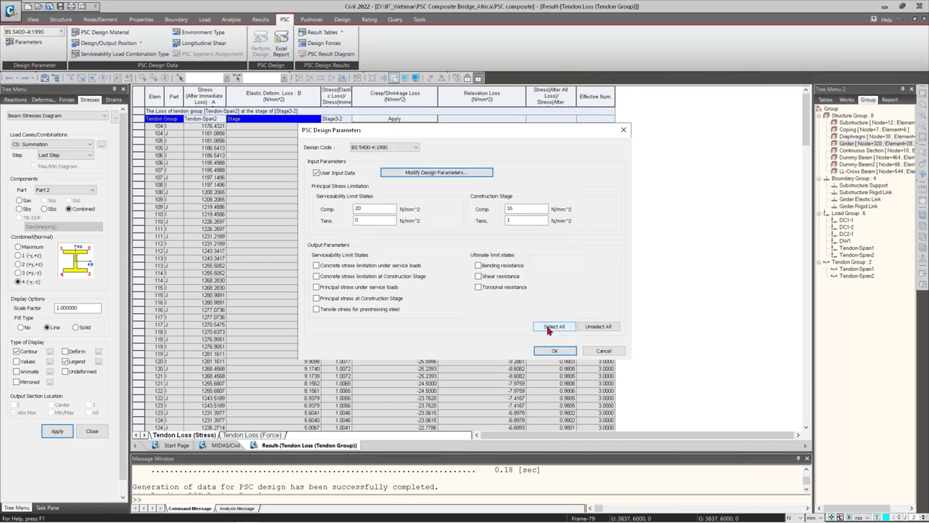
Step: Select all serviceability and ultimate limit state output parameters, try to confirm the PSC design parameters, and leave the dialog
left_click(552, 326)
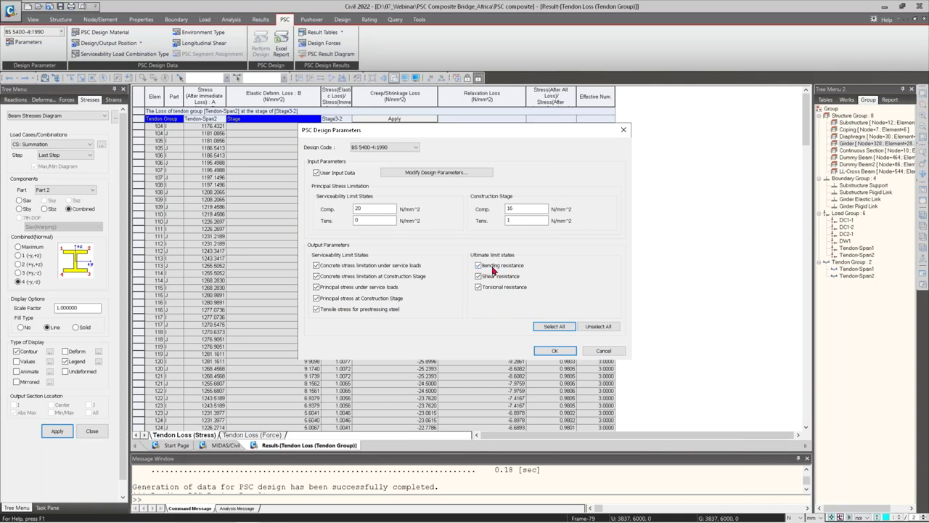
left_click(551, 325)
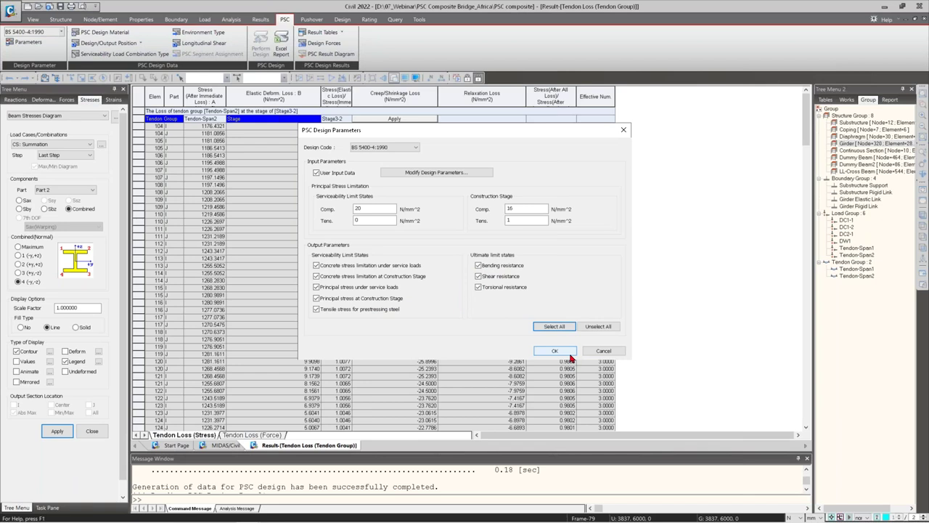
left_click(570, 355)
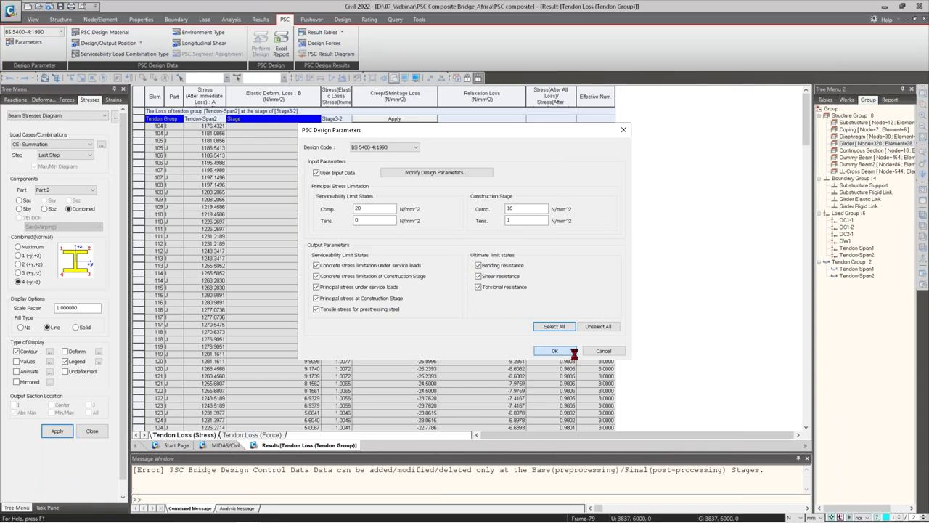
left_click(616, 353)
Step: Close the Tendon Loss results table and switch the model's active stage to PostCS
right_click(285, 444)
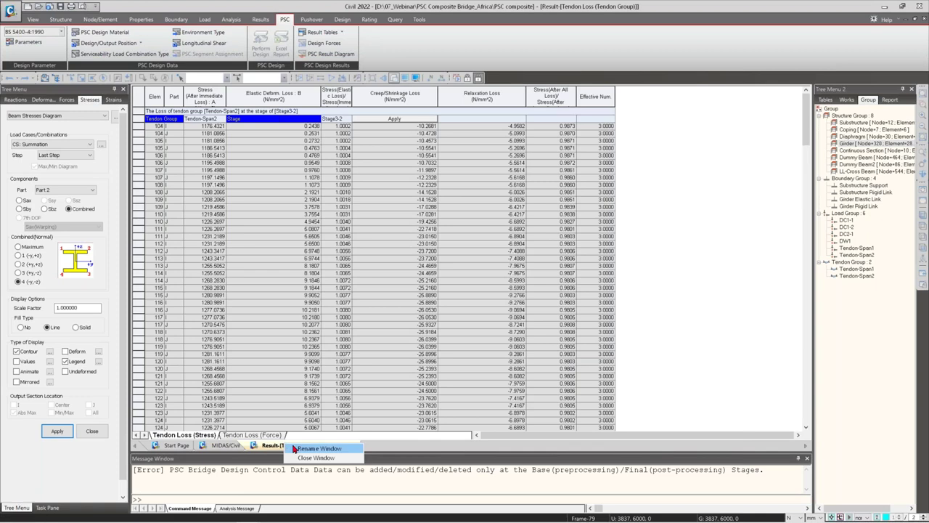
left_click(306, 458)
left_click(174, 95)
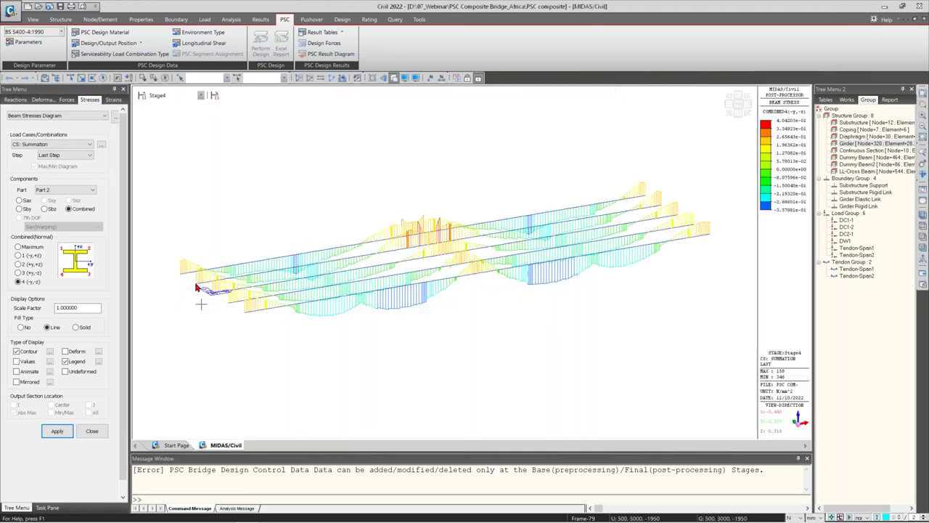
left_click(163, 152)
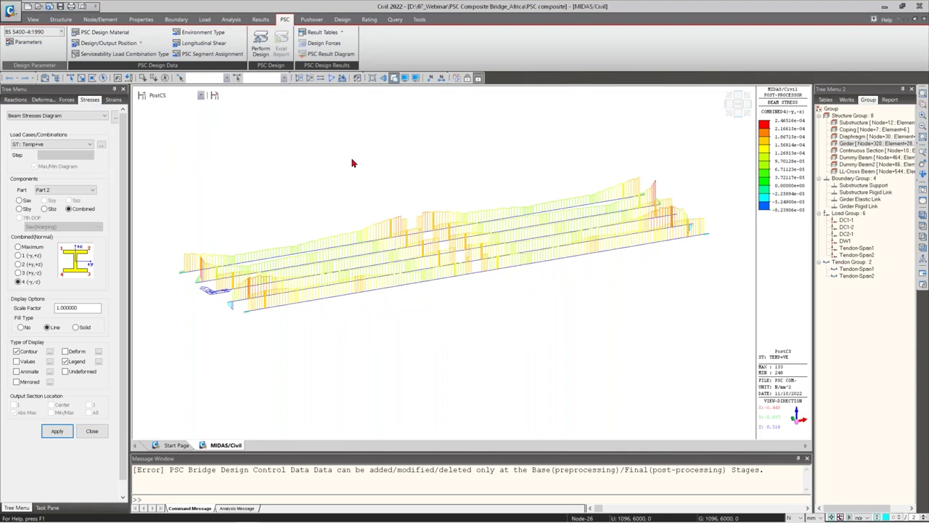
Step: Review the PSC design parameters and the girder and slab materials of composite concrete C40
left_click(28, 42)
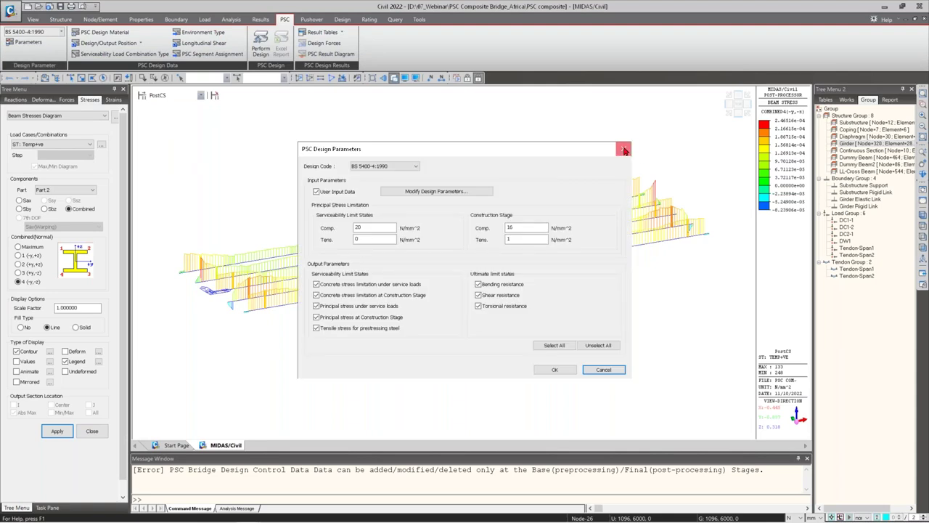
left_click(624, 150)
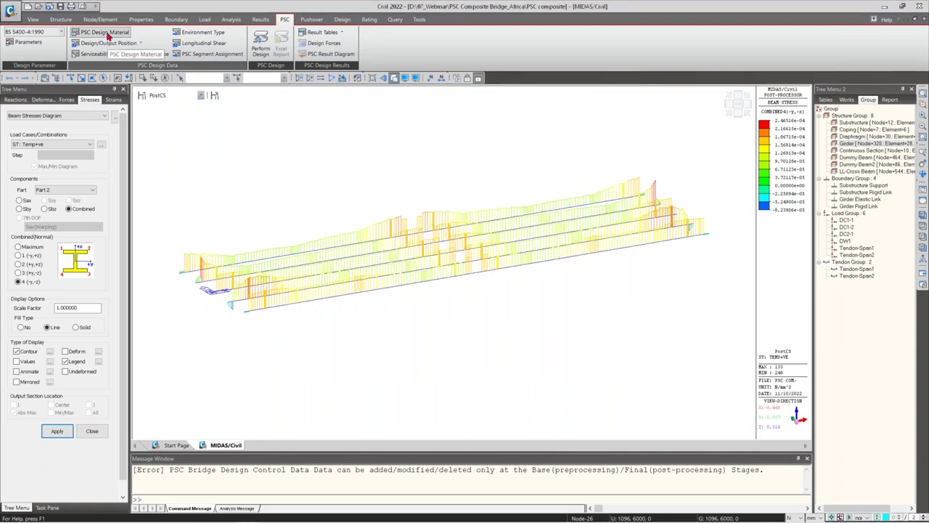
left_click(106, 33)
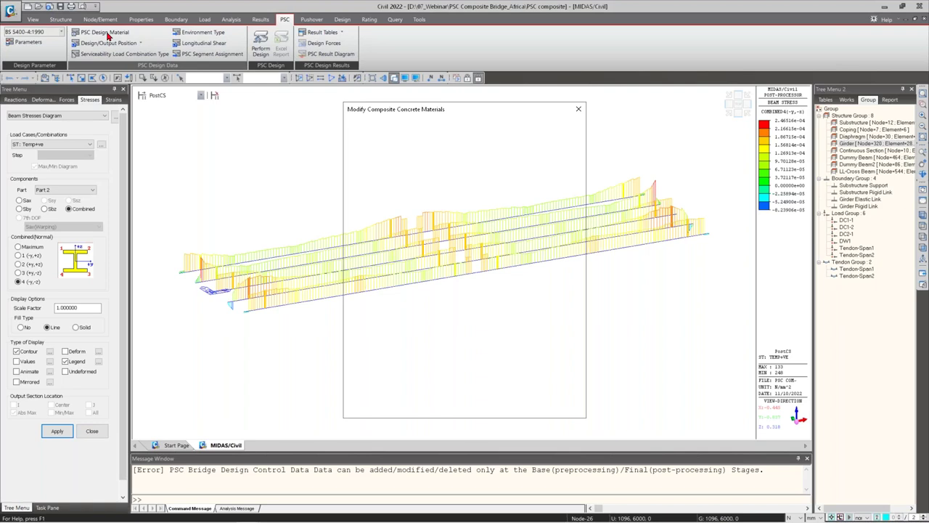
left_click(450, 145)
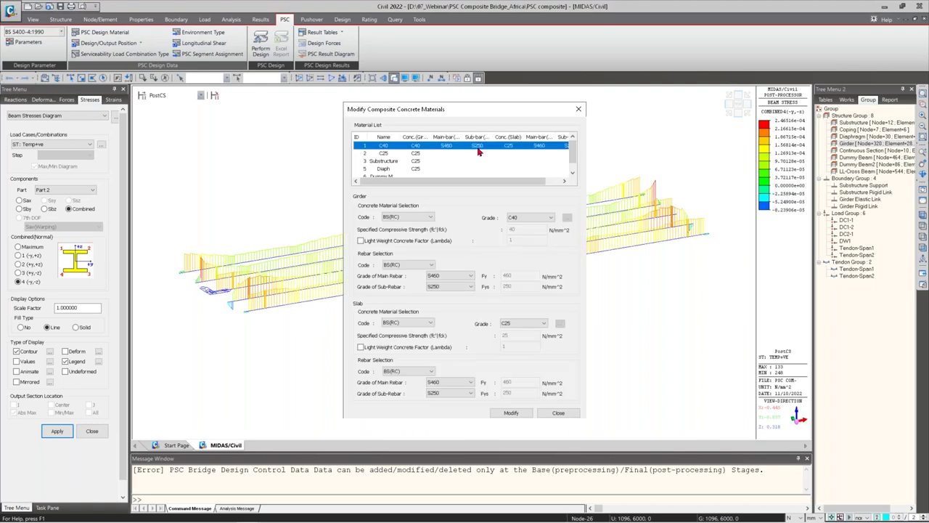
left_click(581, 109)
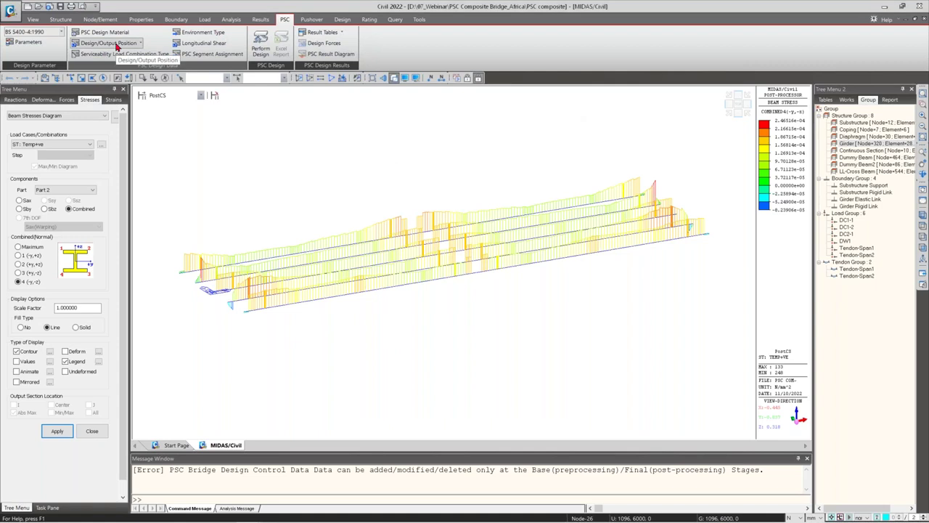
Step: Inspect the longitudinal reinforcement defined for the Mid composite section and close the Section Manager
left_click(847, 100)
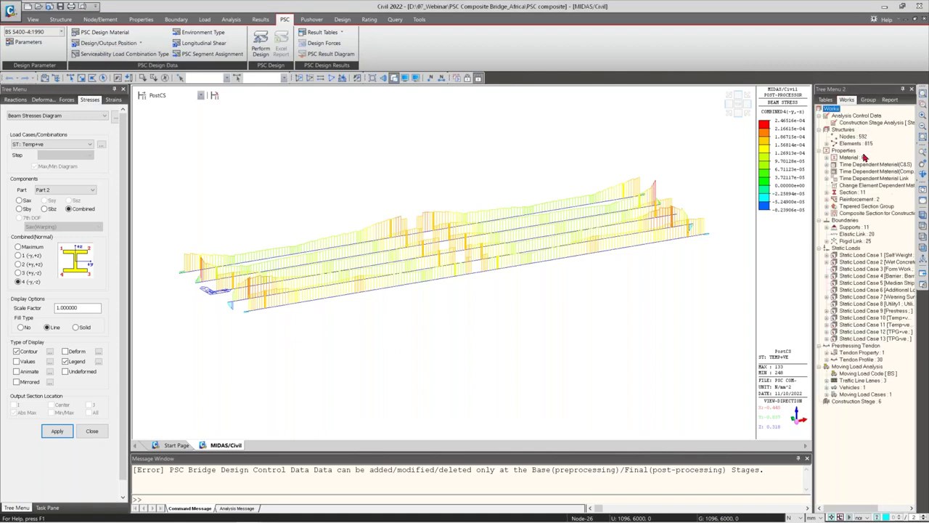
double_click(866, 200)
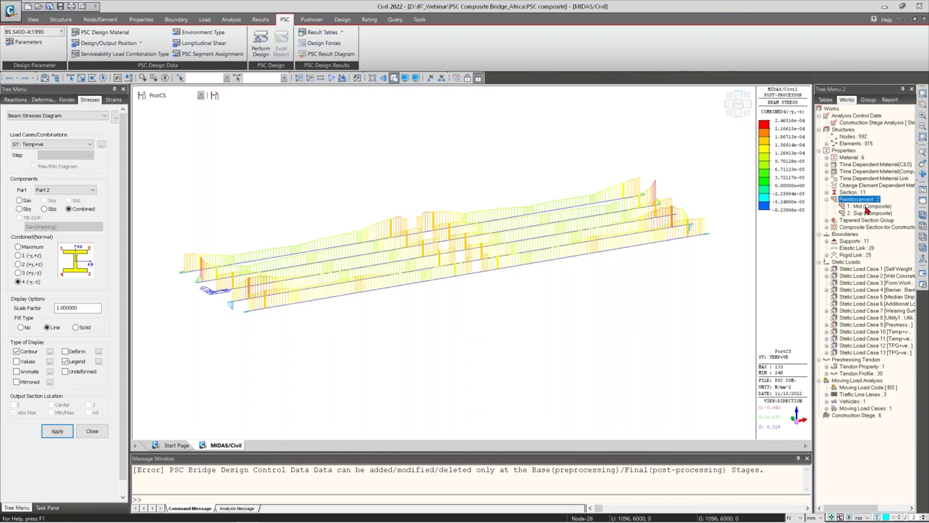
right_click(865, 208)
left_click(875, 236)
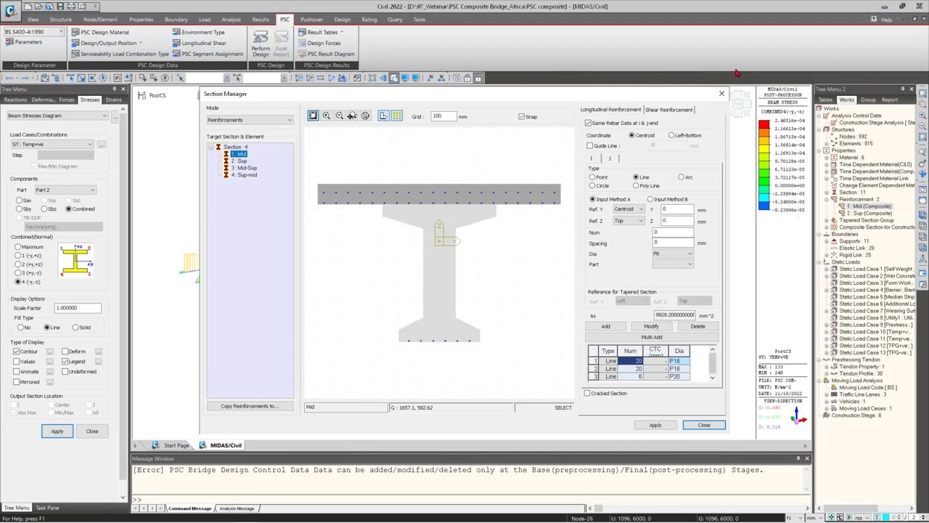
left_click(721, 94)
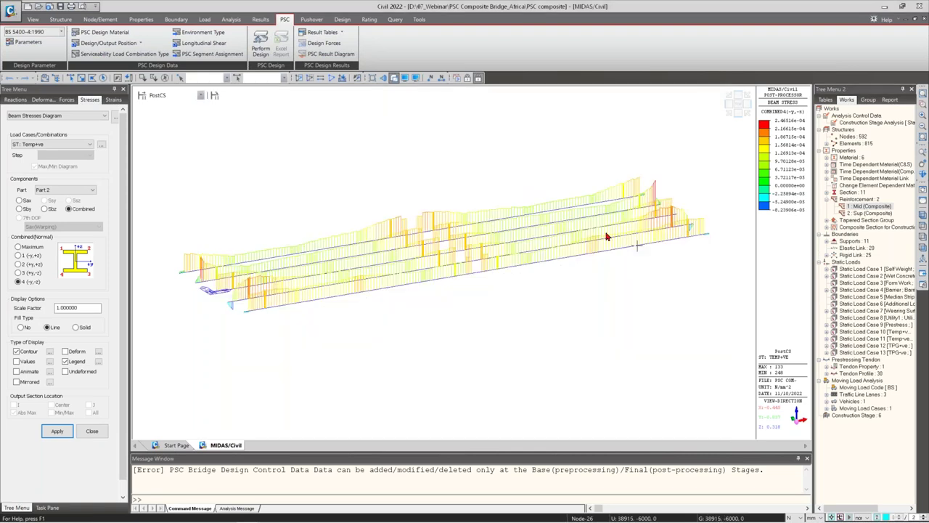
Step: Look through the Longitudinal Shear plane types, selecting Surface Type 2 and Monolithic Construction
left_click(210, 44)
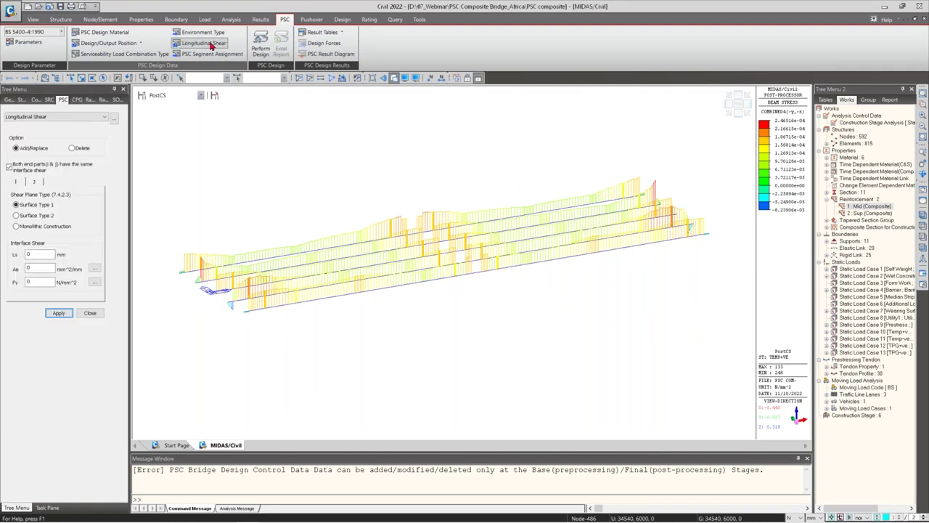
left_click(38, 216)
left_click(40, 227)
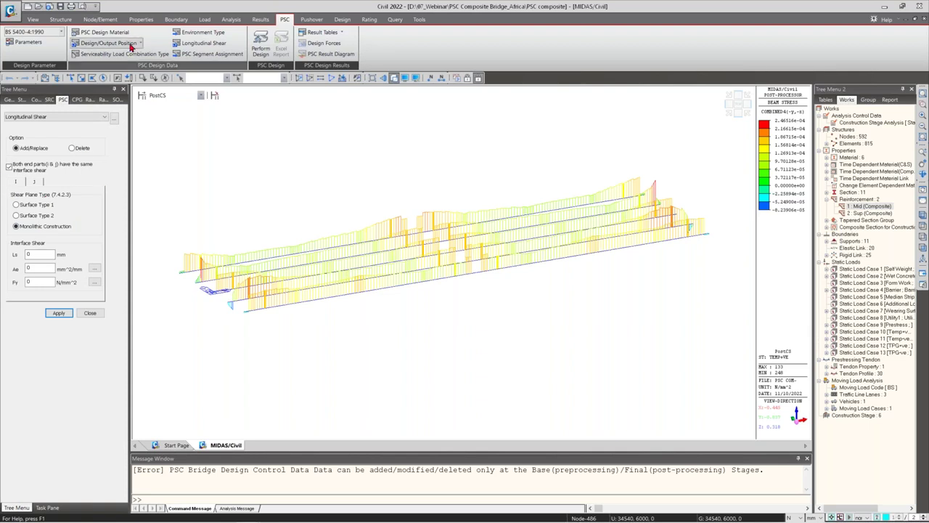
Step: Review the environment type options for the section top and keep Extreme selected
left_click(207, 36)
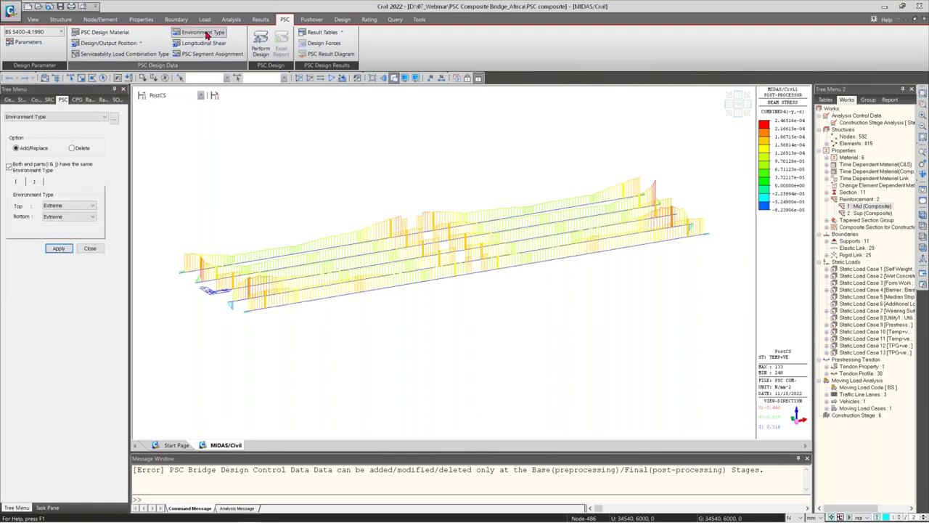
left_click(63, 206)
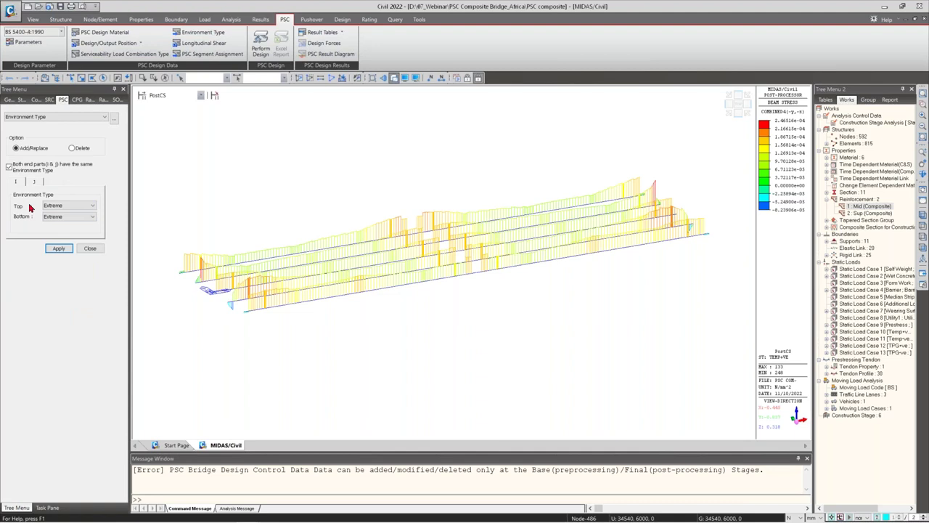
left_click(66, 207)
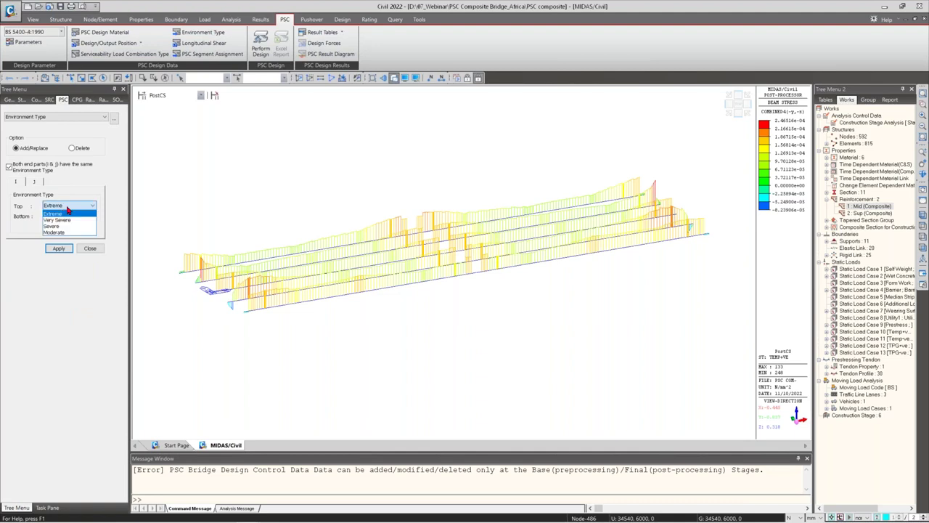
left_click(67, 211)
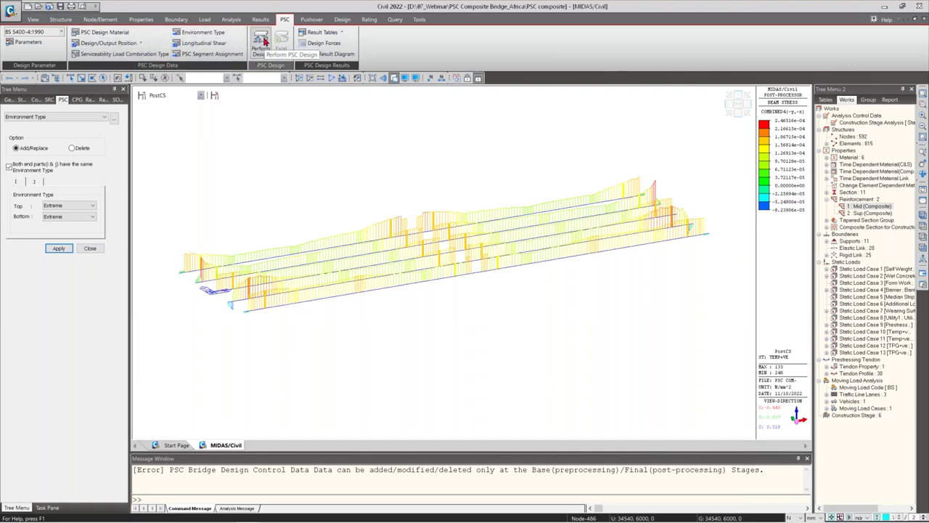
Step: Perform the PSC design
left_click(314, 32)
left_click(266, 52)
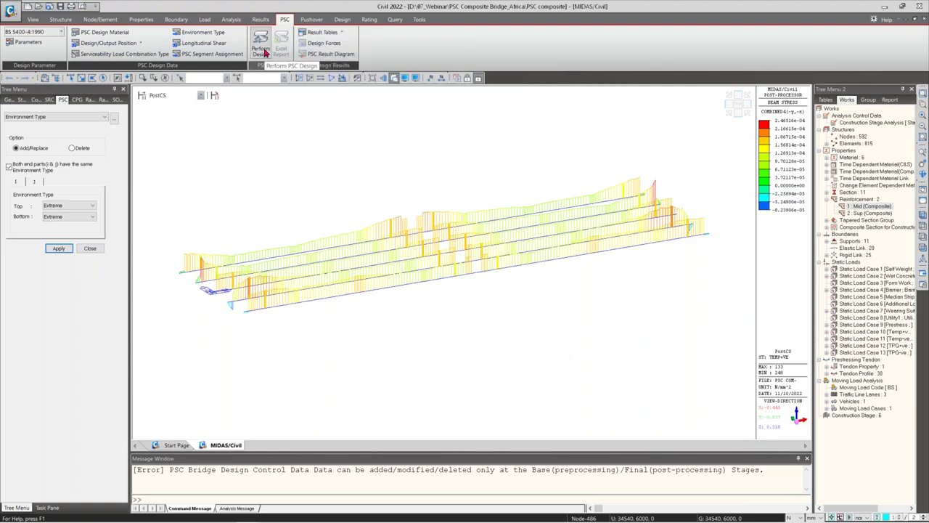
left_click(266, 52)
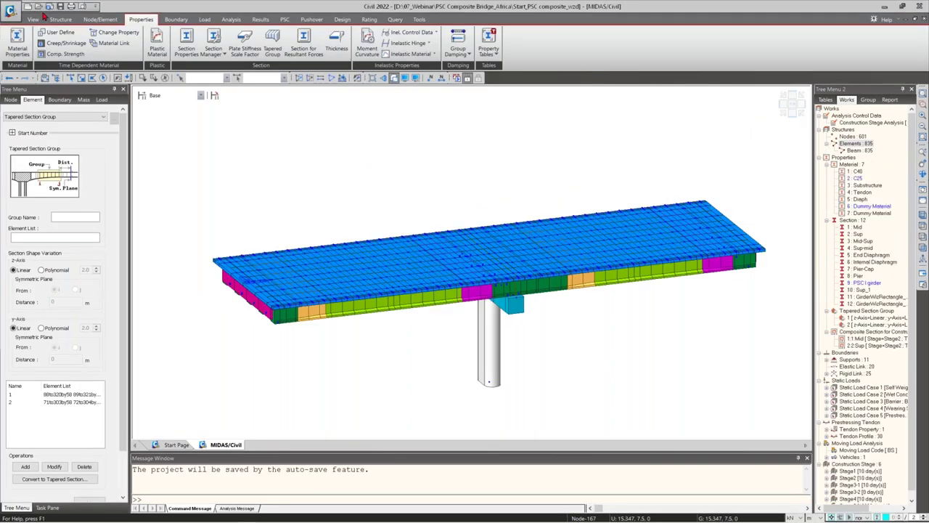
Step: Open the model file PSC composite_failure.mcb from the trials folder
left_click(38, 6)
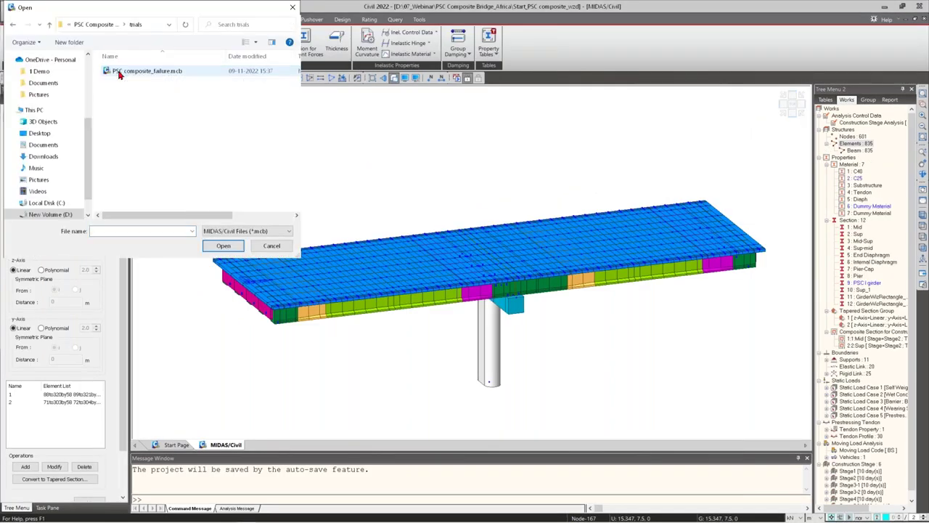
left_click(119, 73)
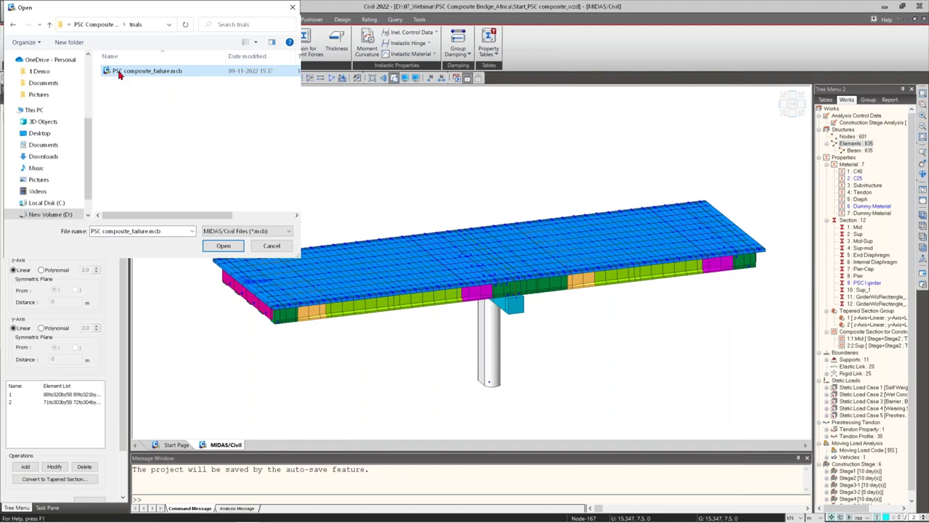
double_click(119, 72)
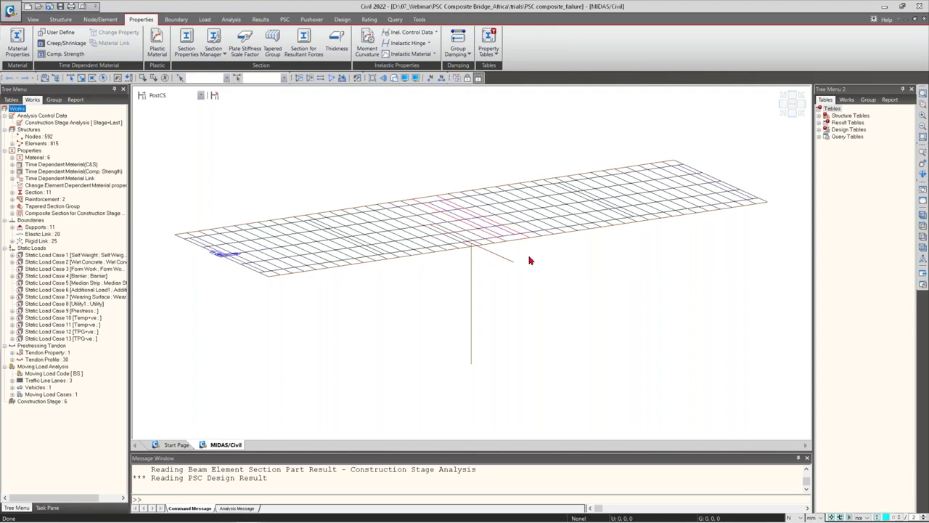
Step: Display the model as rendered solids and open the service-load cross-section stress check table for girder compression and tension at parts i and j
left_click(394, 78)
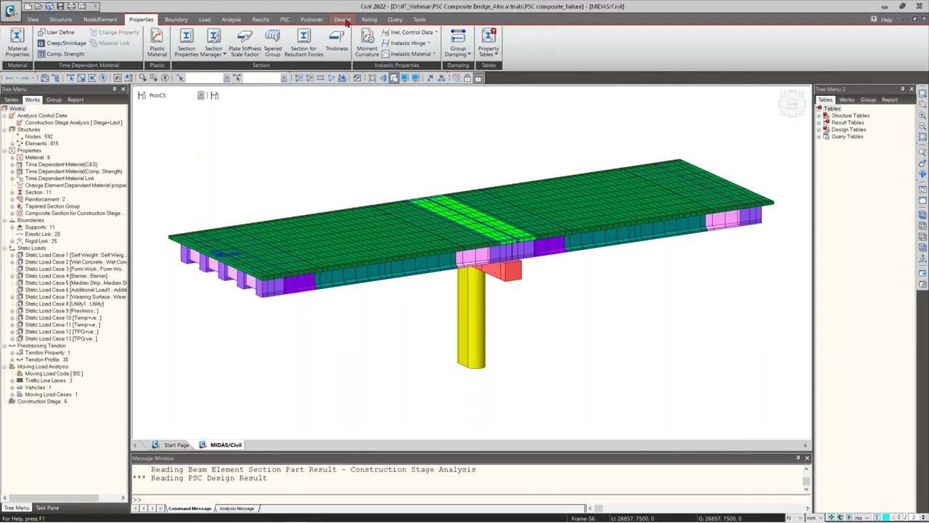
left_click(311, 20)
left_click(285, 20)
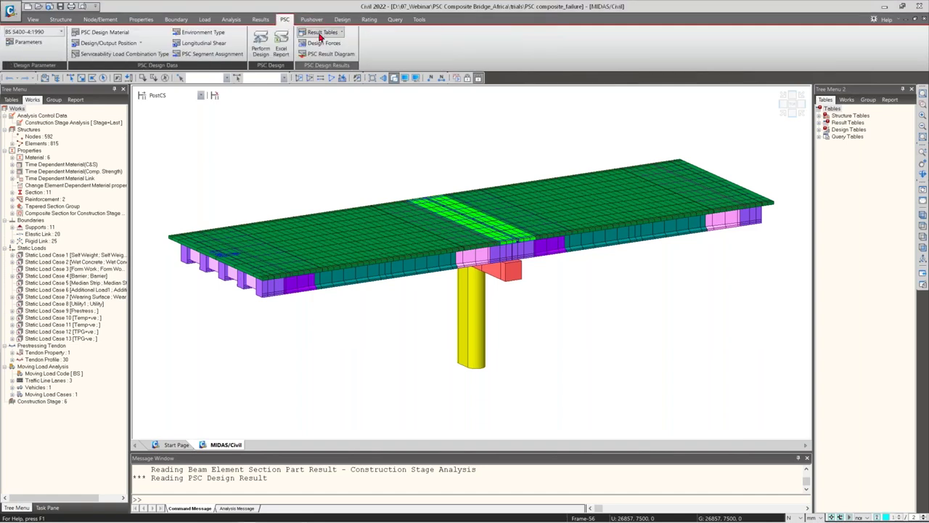
left_click(320, 32)
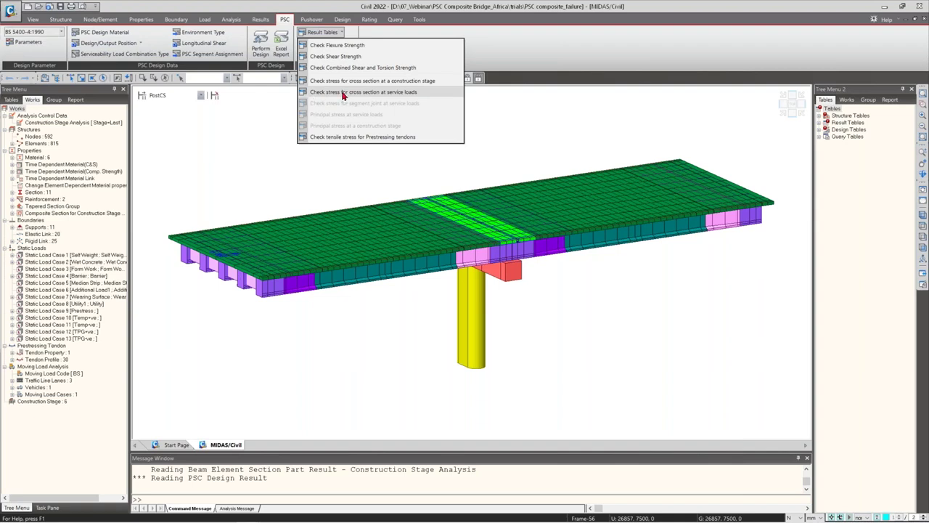
left_click(344, 93)
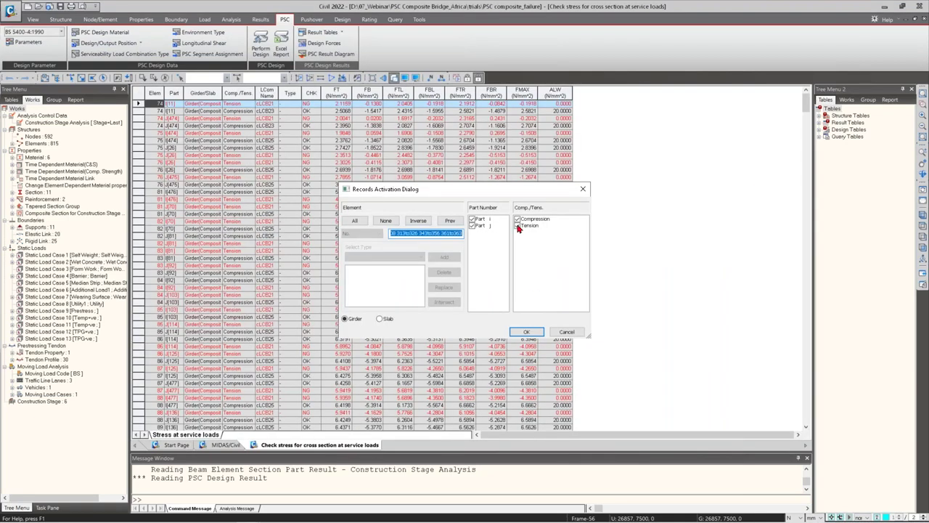
left_click(527, 334)
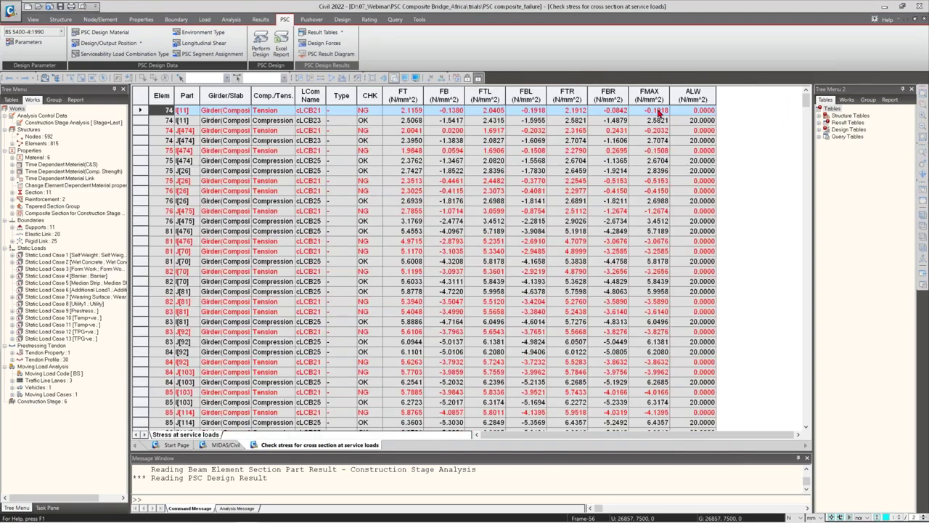
Step: Widen the Girder/Slab, Comp./Tens. and LCom Name columns and examine the check status, stresses and allowable values throughout the table
left_click_drag(655, 111, 660, 261)
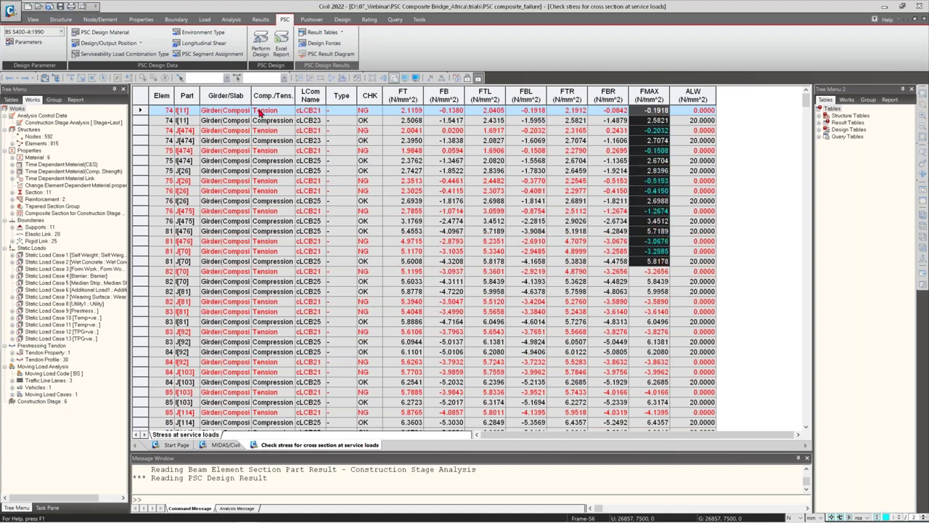
left_click_drag(250, 95, 366, 95)
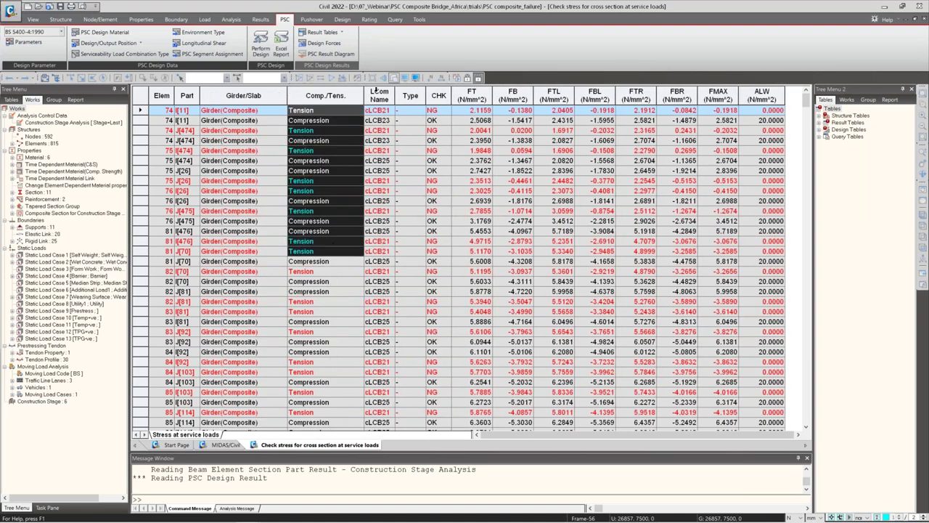
left_click_drag(397, 95, 381, 225)
left_click_drag(461, 111, 465, 254)
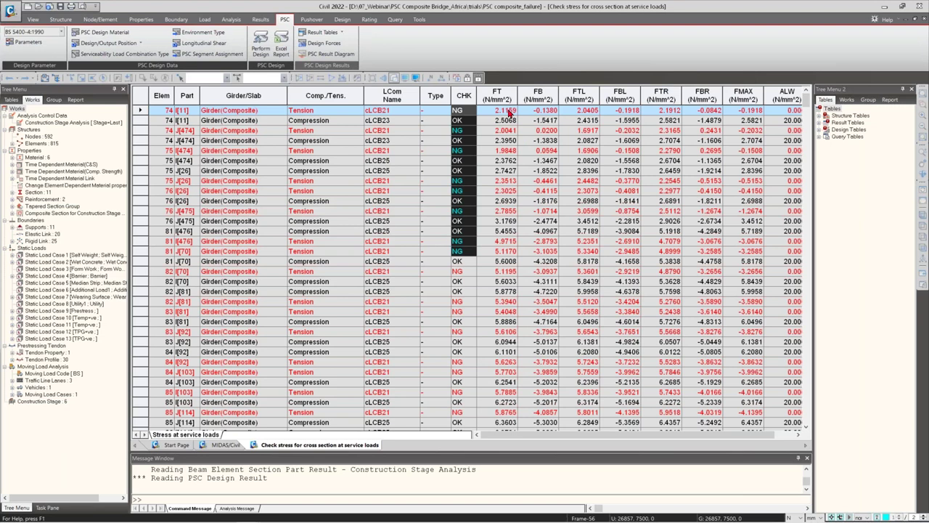
left_click_drag(508, 111, 766, 245)
scroll(756, 272, "down", 1)
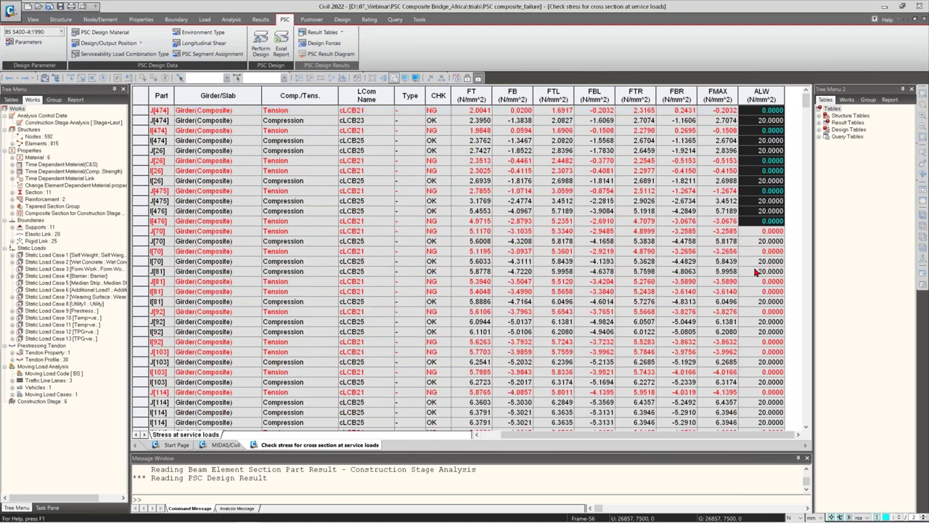
scroll(754, 270, "down", 10)
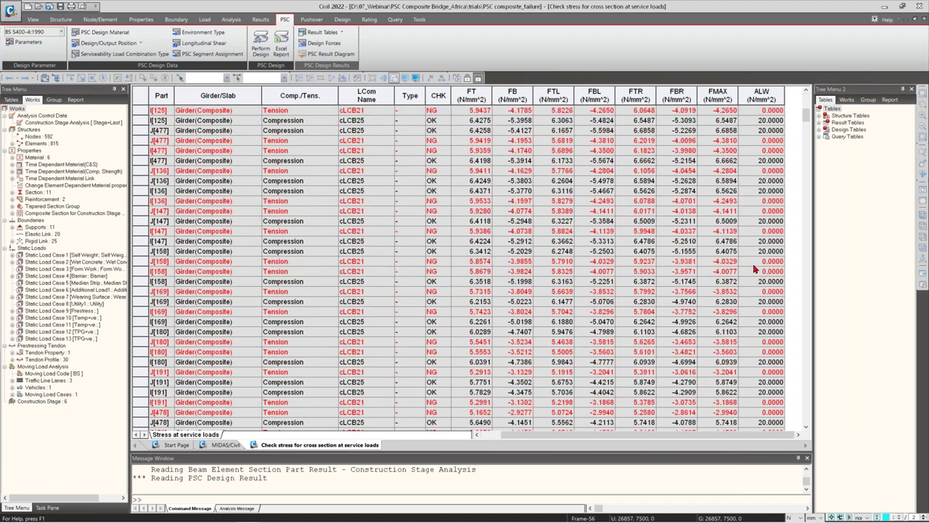
scroll(755, 270, "down", 10)
scroll(755, 262, "down", 10)
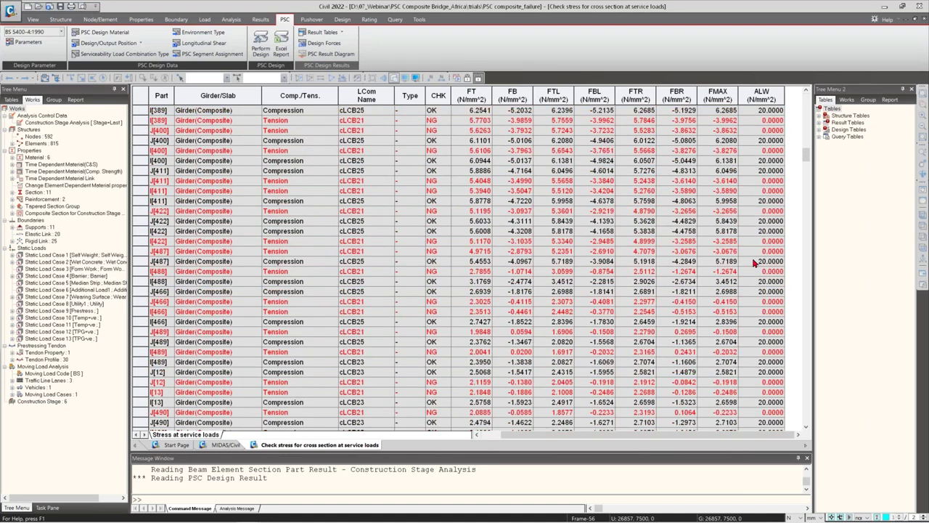
scroll(755, 263, "down", 10)
Step: Switch to the PSC composite_failure.xls report in Excel and examine the design condition and section properties on sheet D203_I
left_click_drag(9, 89, 389, 19)
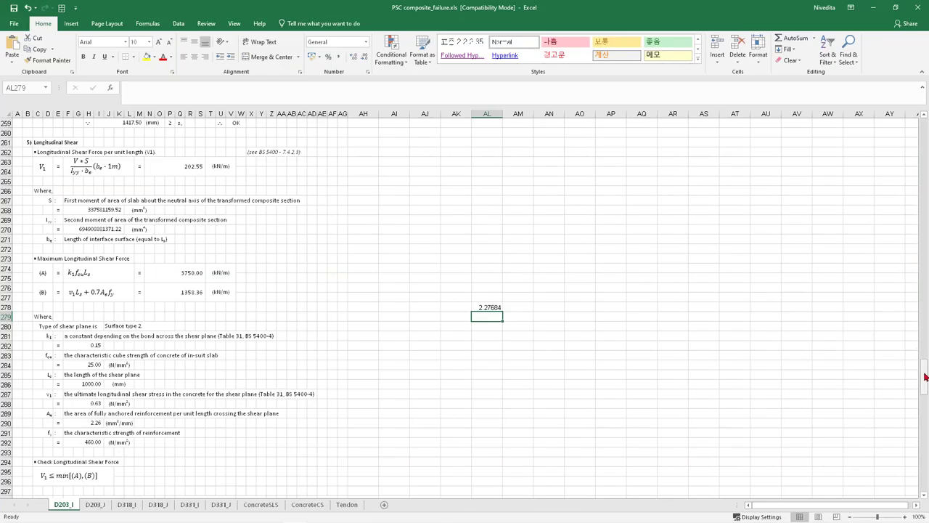
left_click_drag(925, 375, 907, 131)
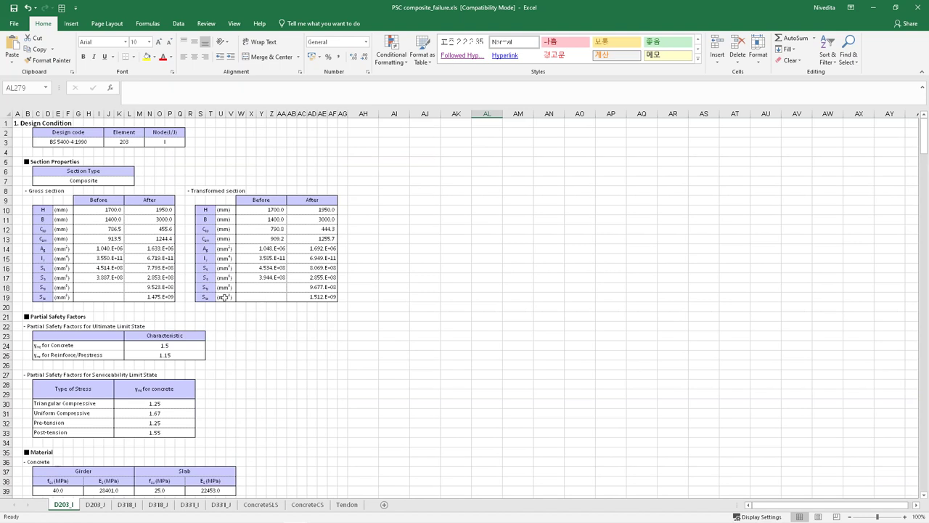
scroll(132, 257, "down", 5)
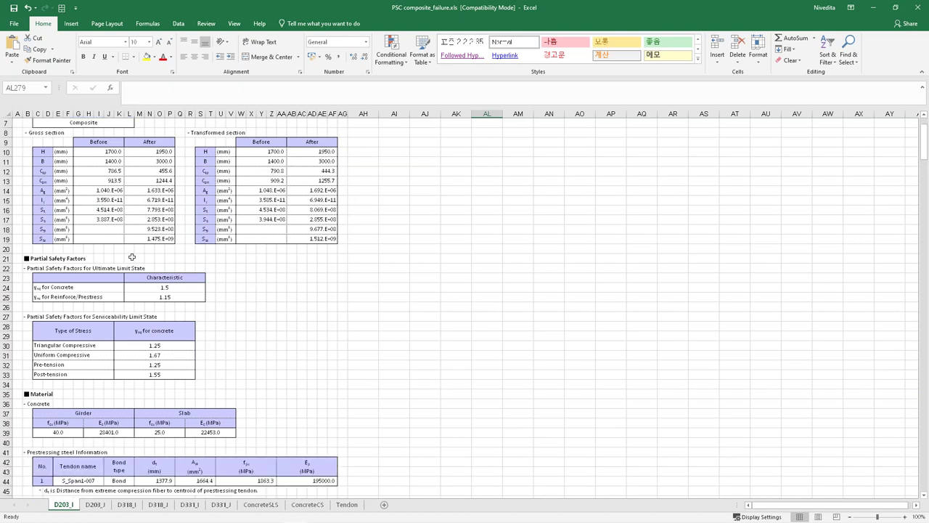
scroll(132, 254, "up", 5)
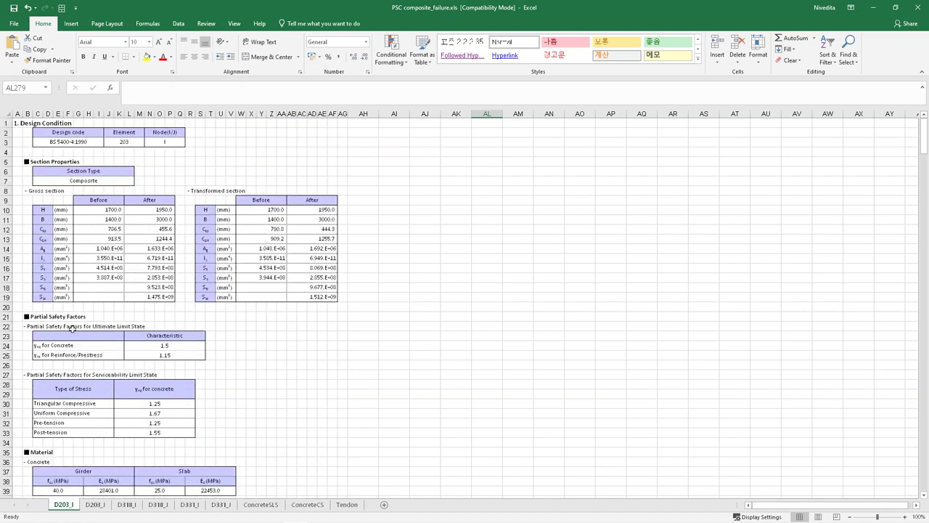
scroll(71, 328, "down", 2)
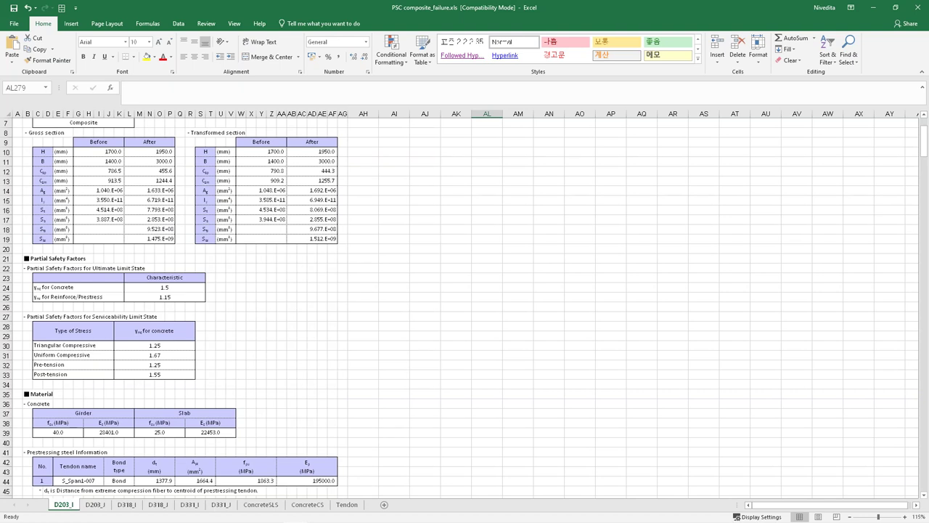
scroll(67, 310, "down", 8)
scroll(465, 305, "up", 6, "ctrl")
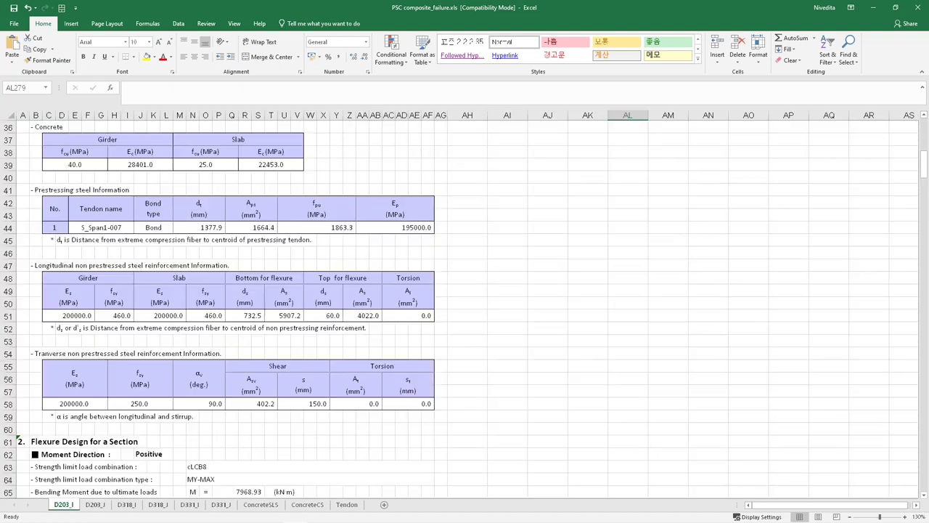
scroll(150, 331, "up", 13)
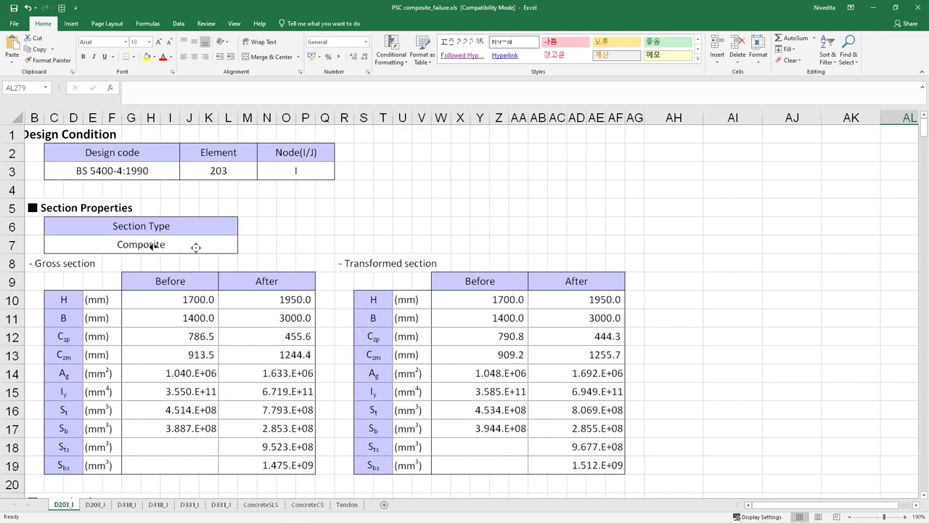
scroll(120, 184, "left", 1)
left_click(108, 169)
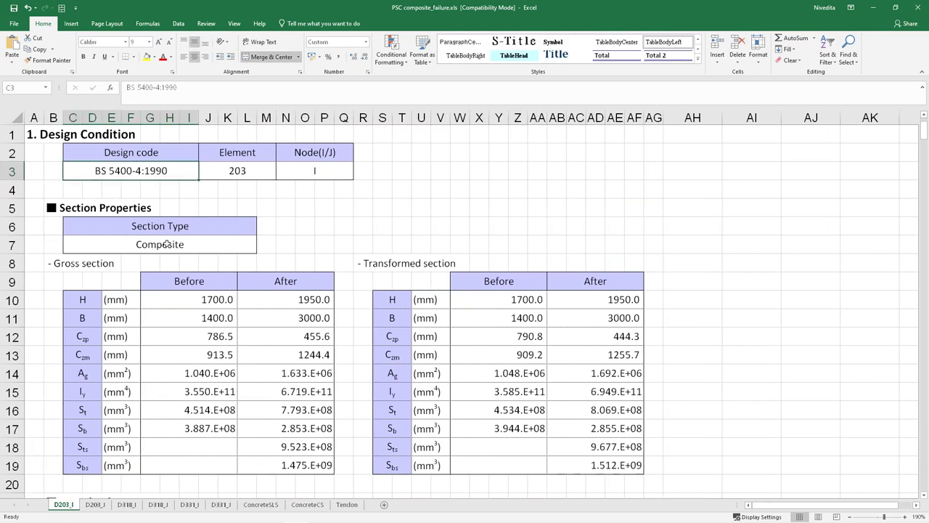
Step: Read the material data and the positive-moment flexure design, highlighting the bending moment check under Flexural Resistance
scroll(159, 243, "down", 6)
scroll(256, 359, "down", 9)
scroll(255, 354, "down", 5)
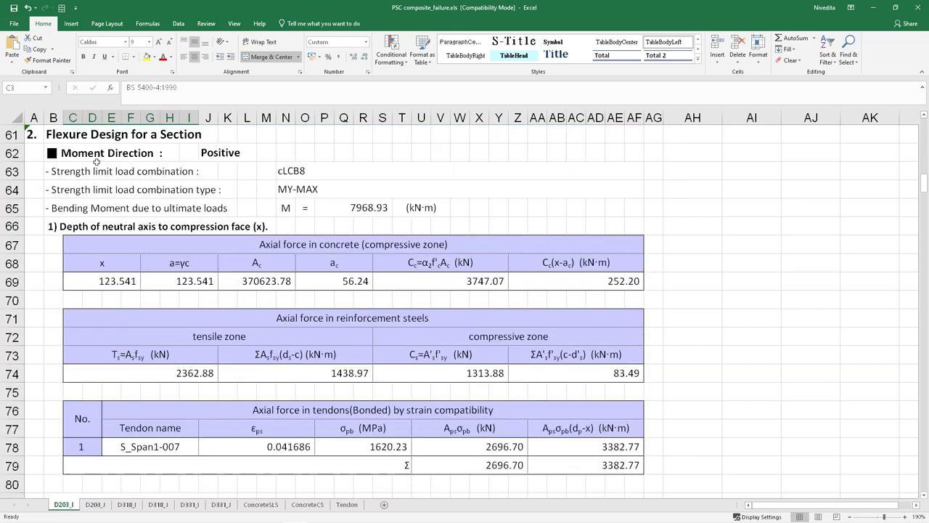
scroll(293, 354, "down", 7)
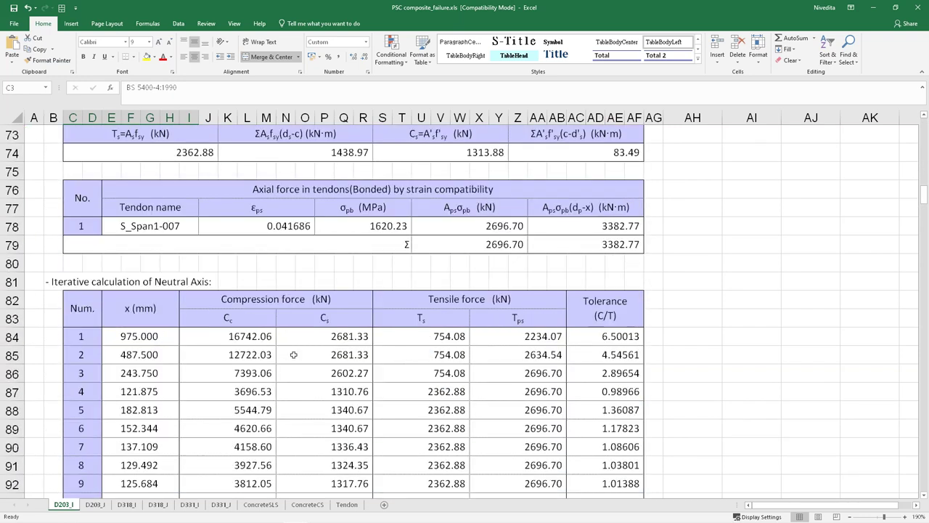
scroll(293, 354, "down", 7)
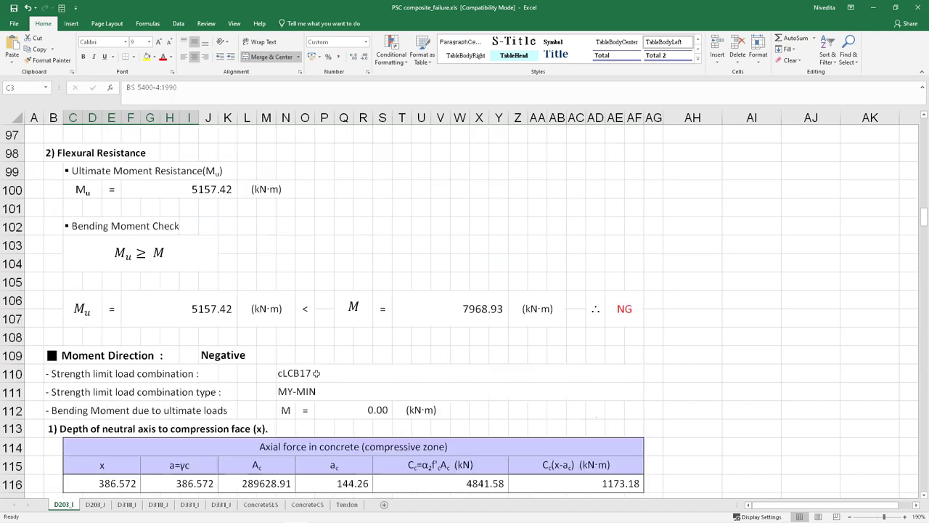
scroll(317, 373, "down", 1)
left_click_drag(624, 144, 124, 145)
left_click(209, 278)
left_click_drag(114, 191, 268, 191)
Step: Examine the negative-moment flexure design and the shear design from the flexural crack check to shear resistance and link spacing
scroll(417, 245, "down", 16)
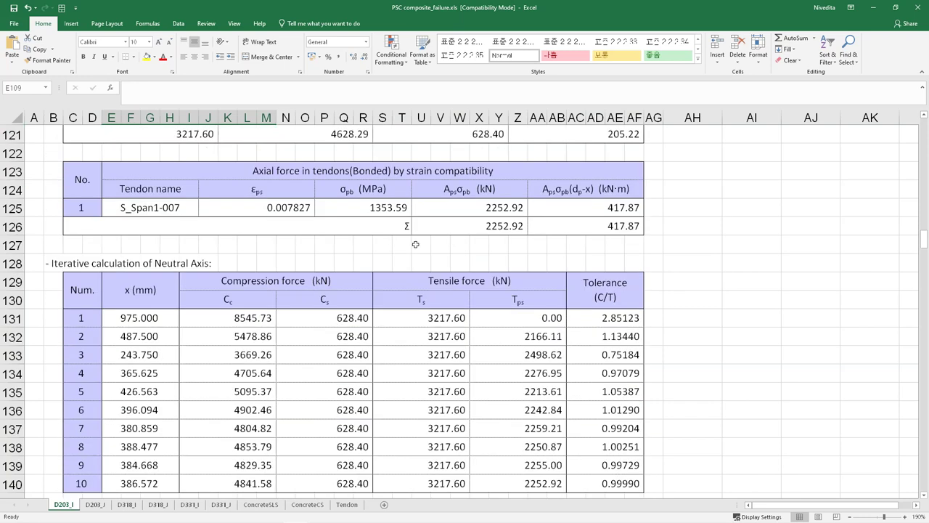
scroll(417, 246, "down", 14)
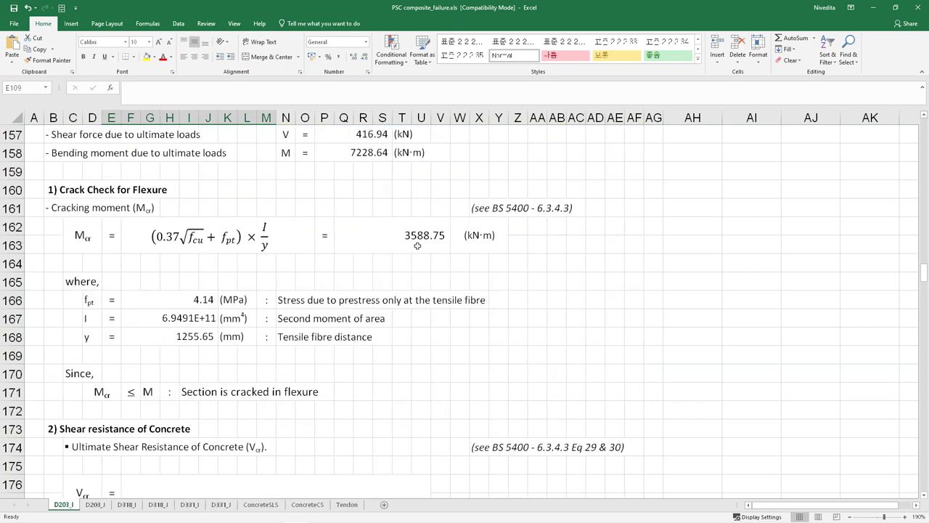
scroll(417, 245, "down", 10)
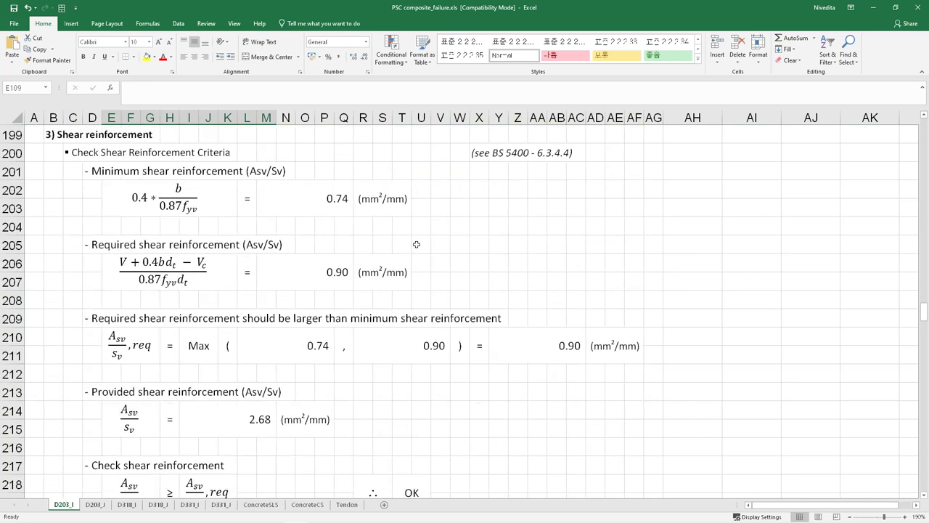
scroll(416, 245, "down", 8)
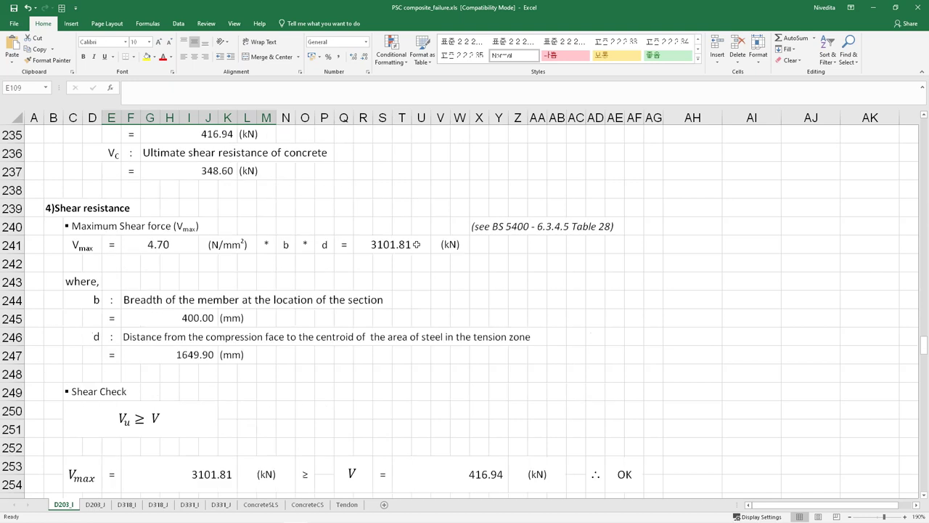
scroll(417, 245, "down", 2)
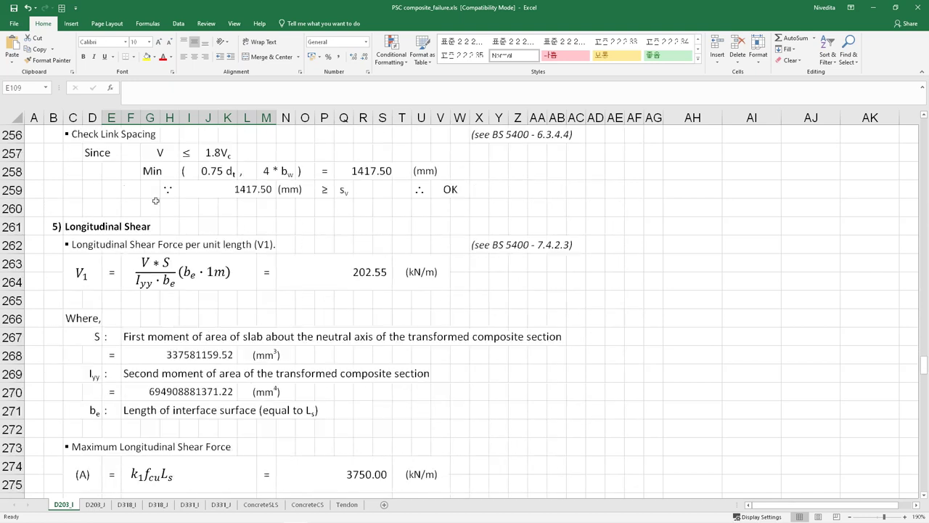
Step: Highlight the Longitudinal Shear force formula and its BS 5400 clause reference, and review the longitudinal shear reinforcement check and torsional design note
left_click_drag(72, 228, 580, 287)
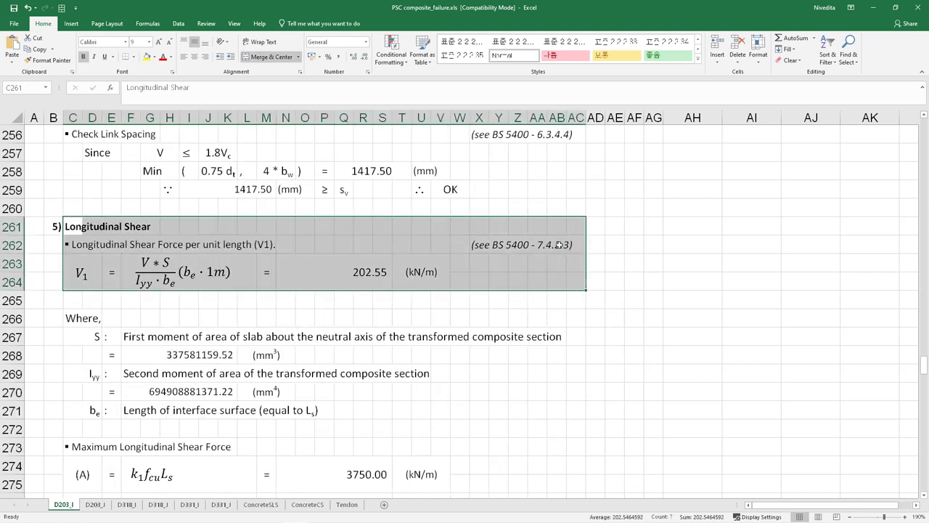
left_click(517, 246)
left_click_drag(518, 246, 602, 244)
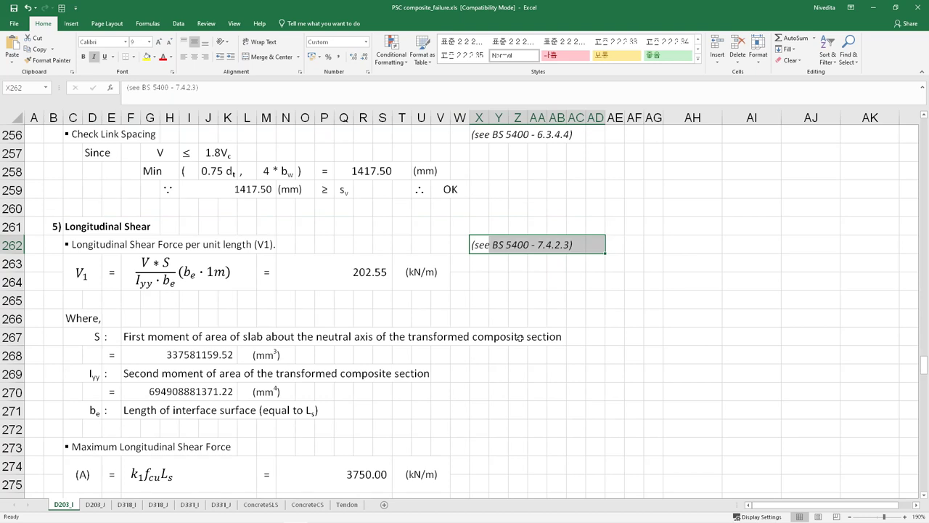
scroll(519, 337, "down", 6)
scroll(520, 338, "down", 8)
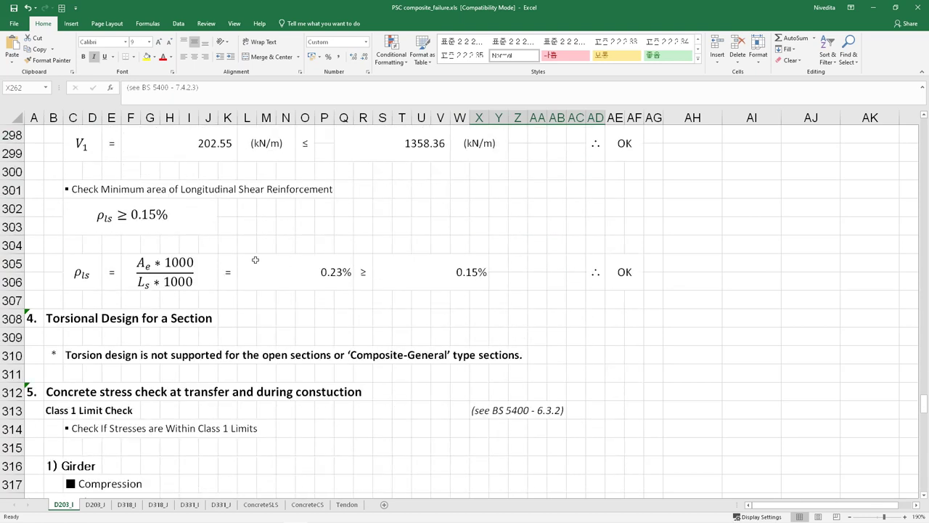
left_click(172, 272)
left_click(457, 334)
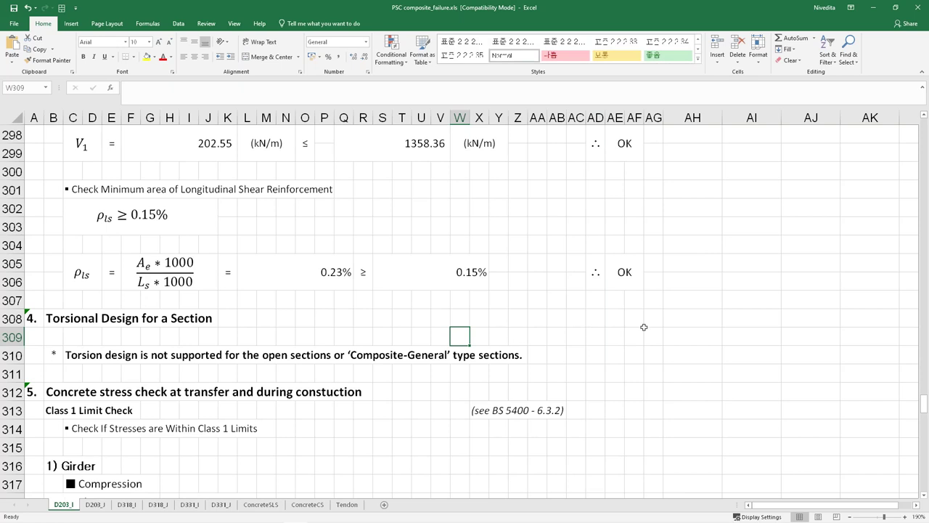
Step: Highlight the heading of the concrete stress check at transfer and during construction, and examine the girder's Class 1 compression and tension limit checks
scroll(643, 327, "down", 3)
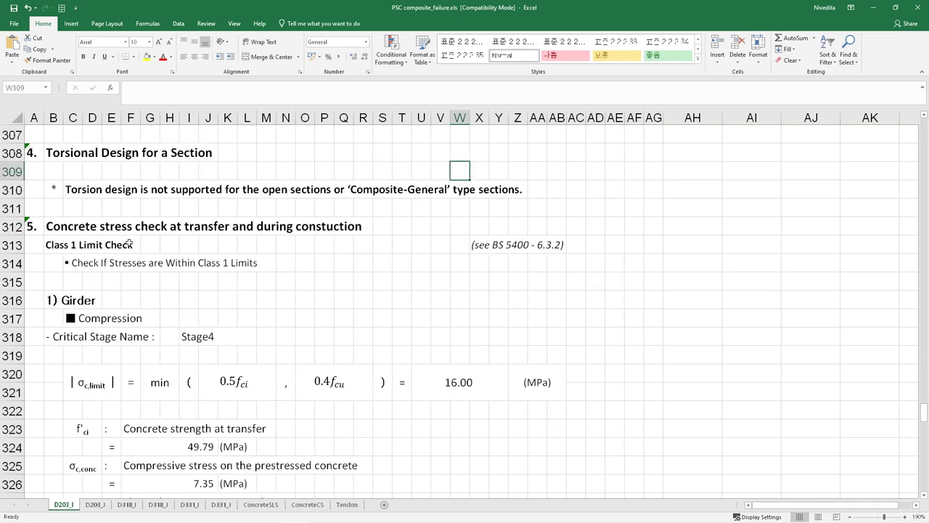
left_click_drag(74, 225, 381, 227)
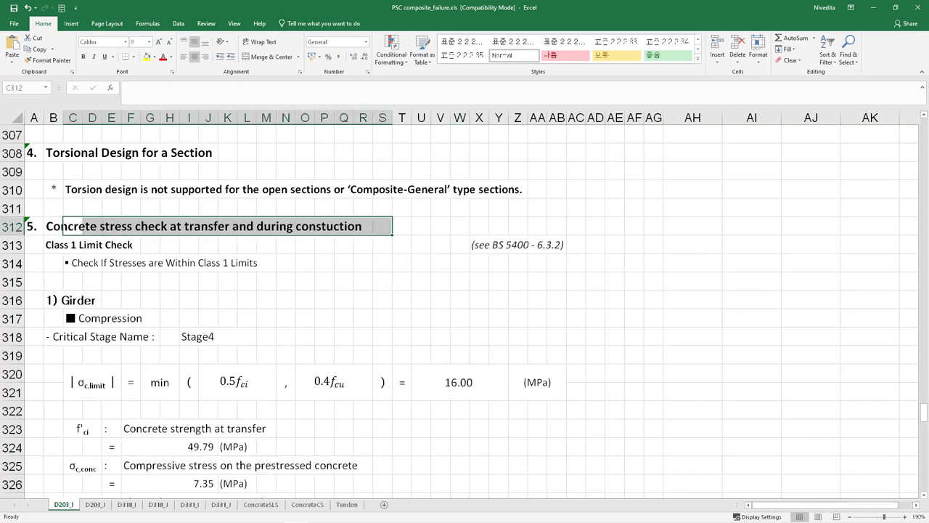
left_click(484, 295)
scroll(319, 275, "down", 4)
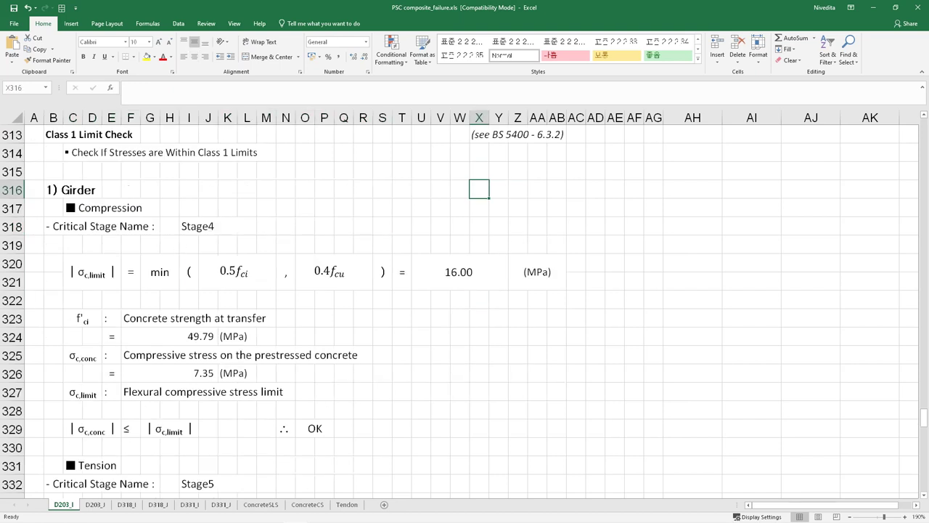
scroll(348, 285, "down", 4)
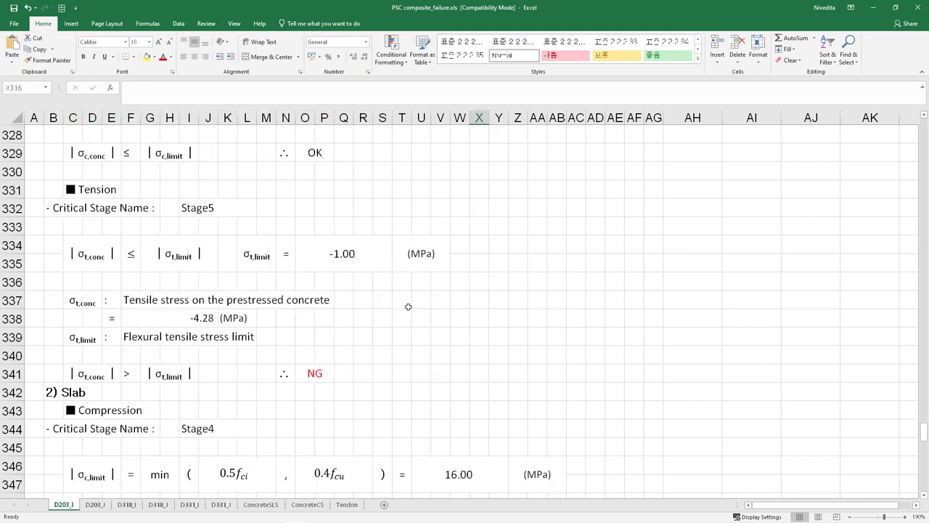
Step: Highlight the girder's tensile stress check result for Stage5, and review the slab check and the concrete stress checks for service load combinations
left_click_drag(345, 318, 53, 317)
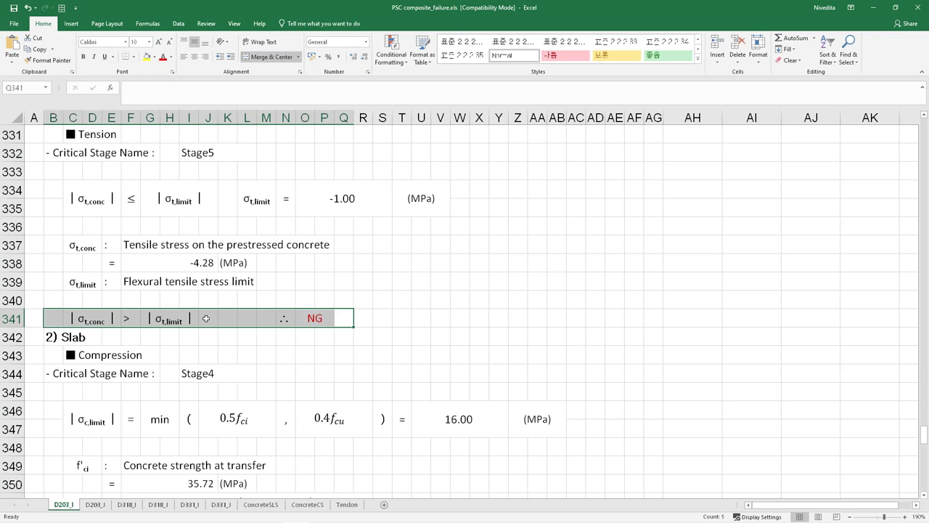
left_click(458, 318)
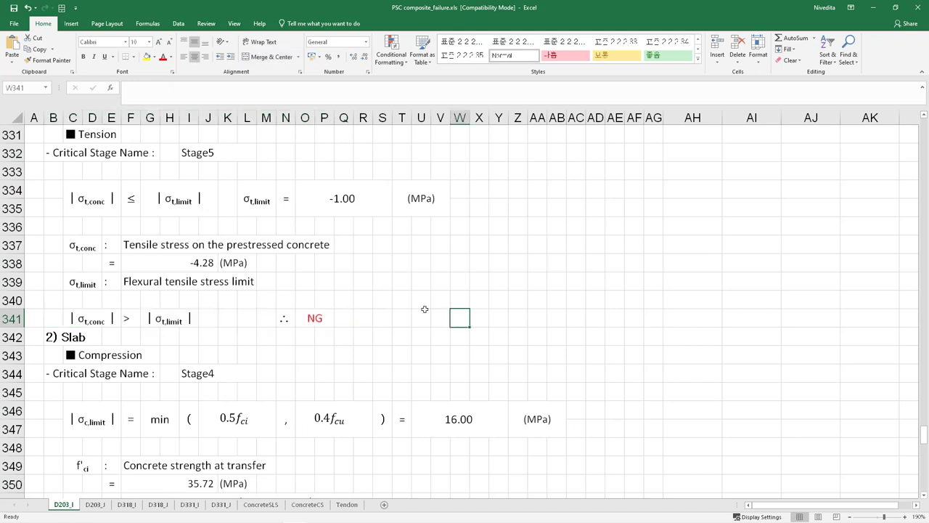
scroll(425, 309, "down", 2)
scroll(425, 309, "down", 10)
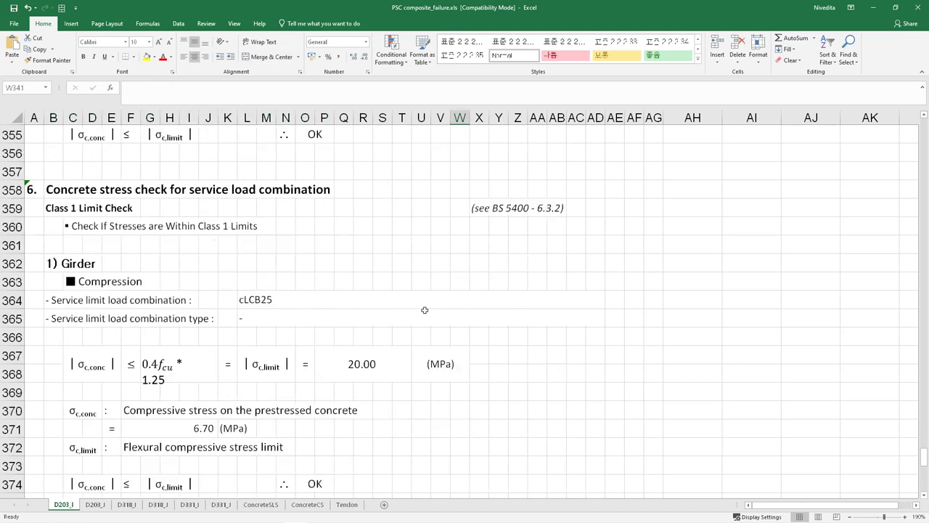
scroll(425, 310, "down", 8)
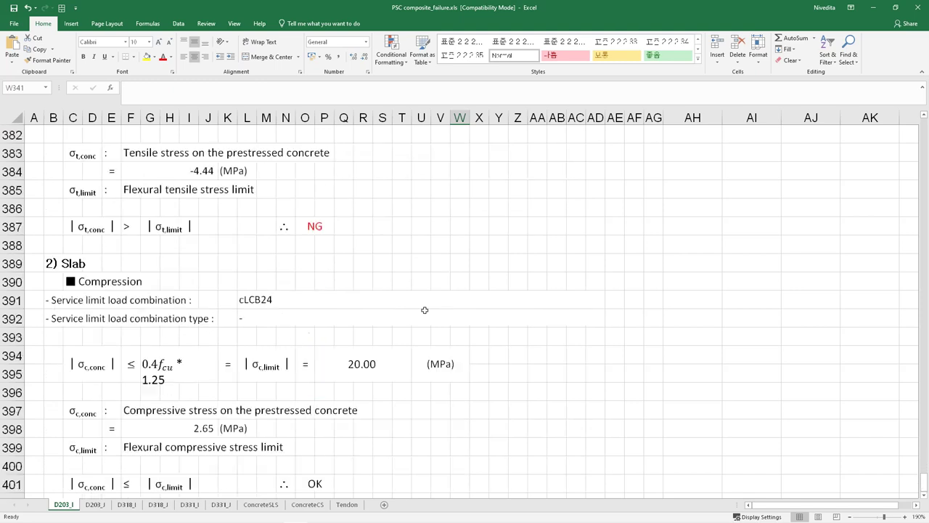
Step: Highlight the concrete stress tables for service loads and for the construction stage on the ConcreteSLS and ConcreteCS sheets
left_click(265, 508)
left_click_drag(531, 169, 28, 421)
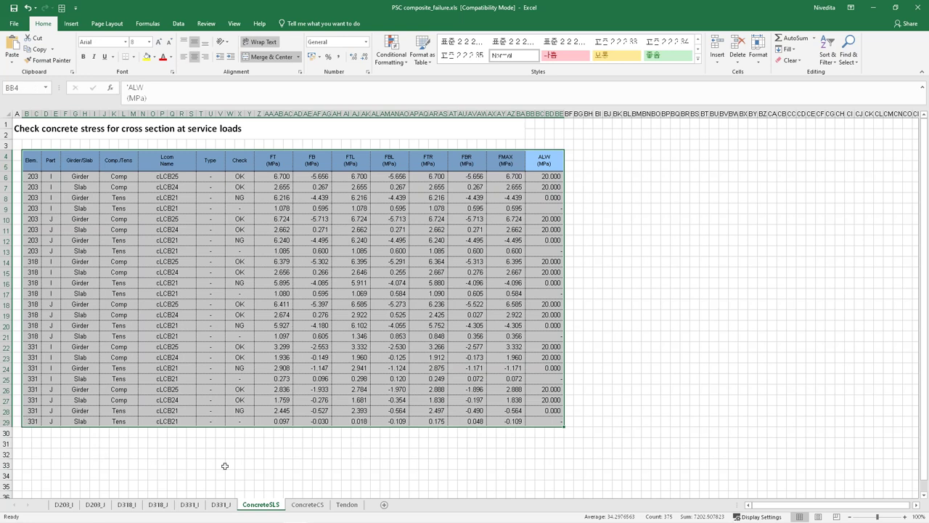
left_click(307, 505)
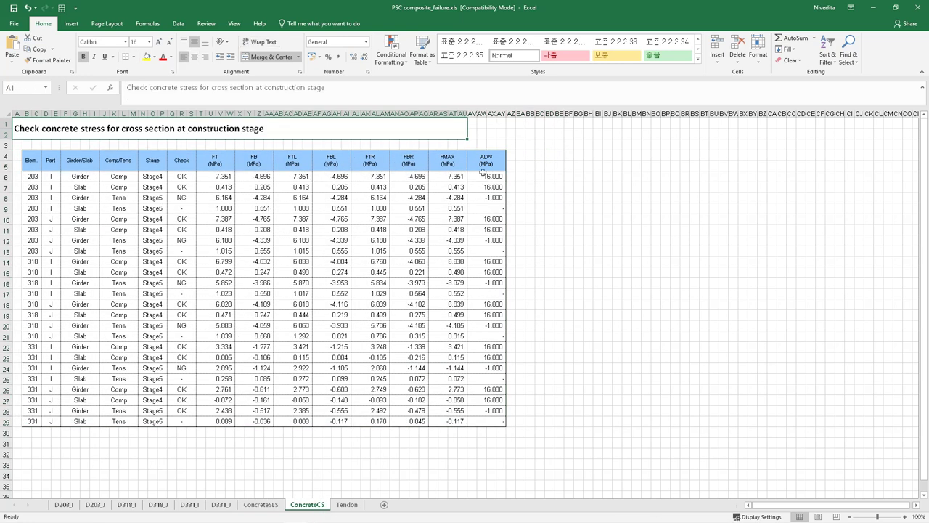
left_click_drag(497, 161, 78, 421)
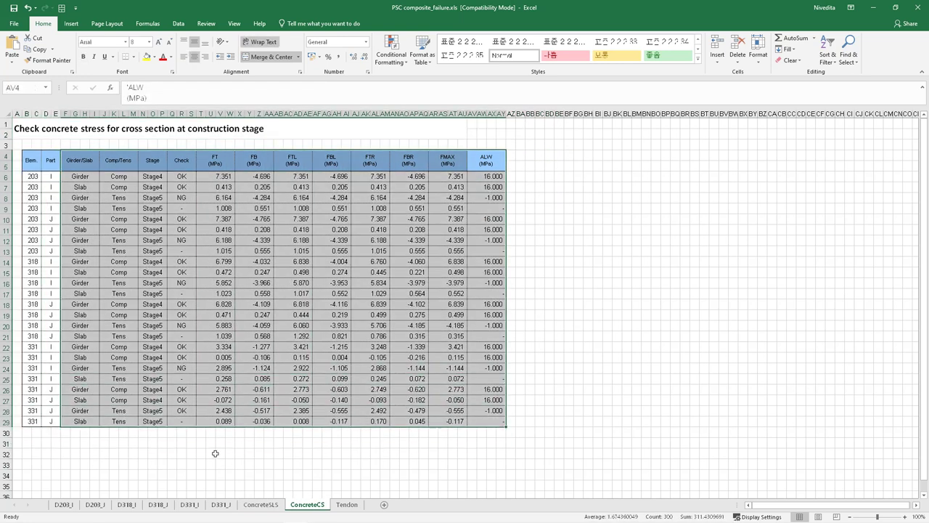
Step: Review the prestressing steel tensile stresses on the Tendon sheet, highlighting the table's first rows and the After all losses column
left_click(344, 505)
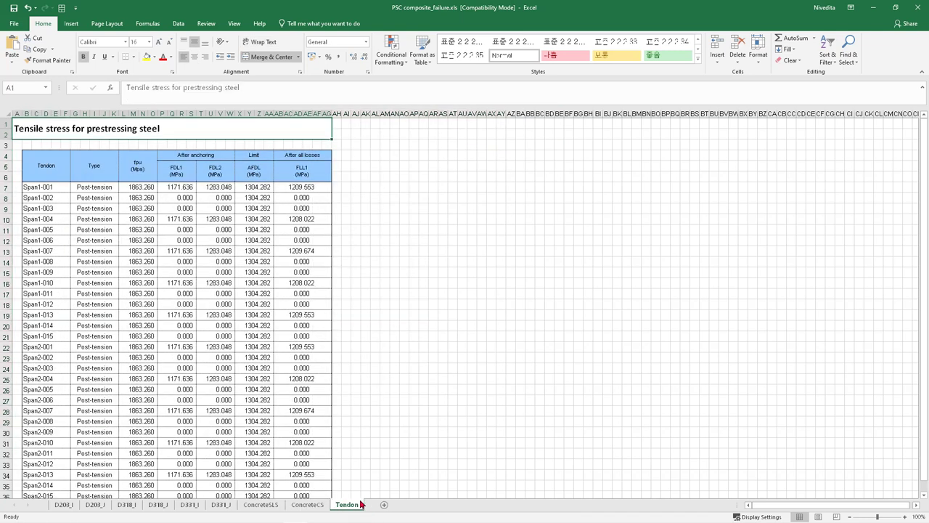
left_click_drag(37, 161, 296, 251)
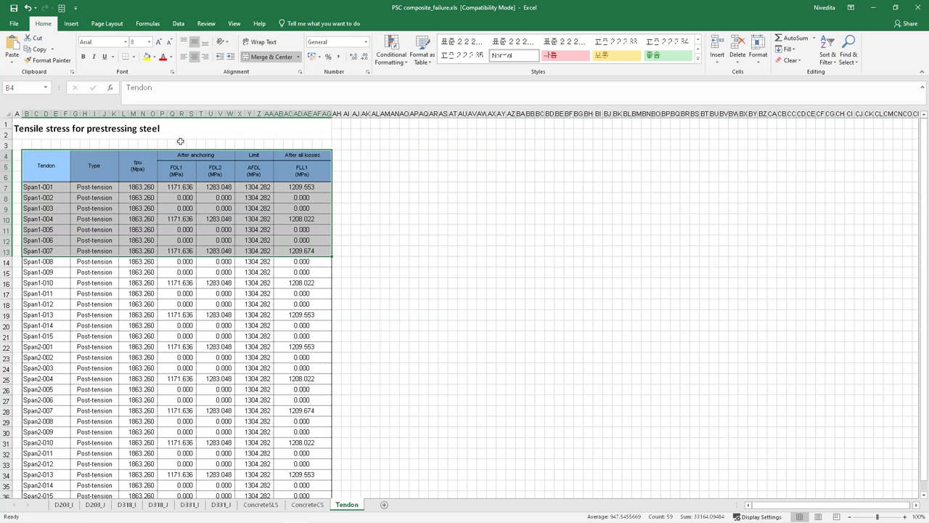
left_click_drag(299, 155, 293, 463)
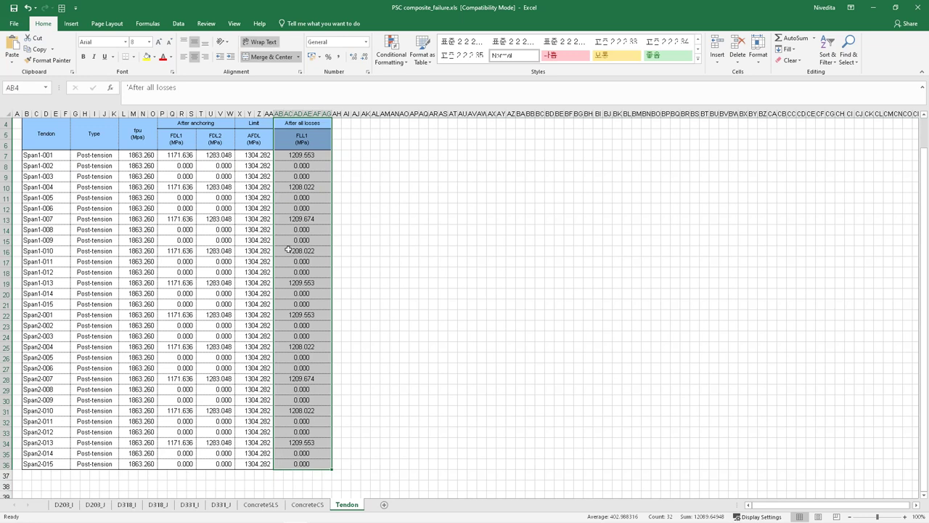
scroll(313, 218, "up", 1)
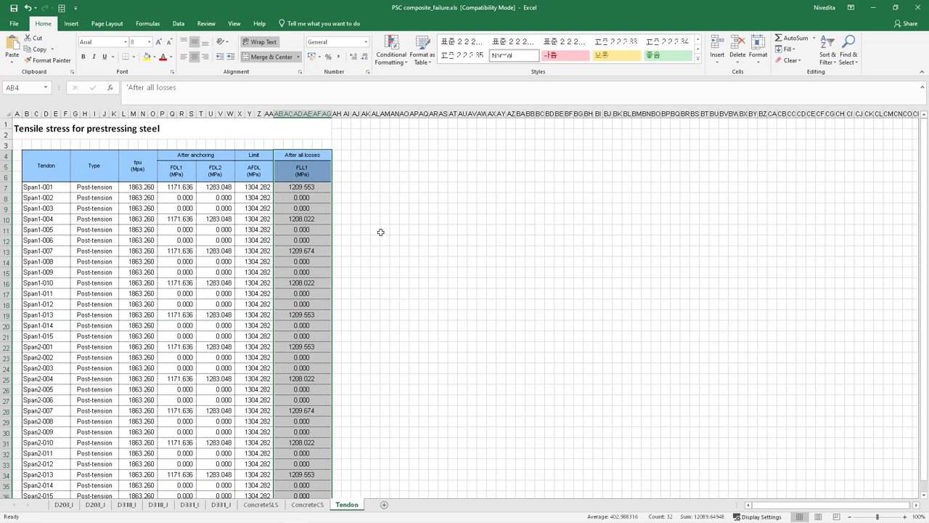
left_click(423, 289)
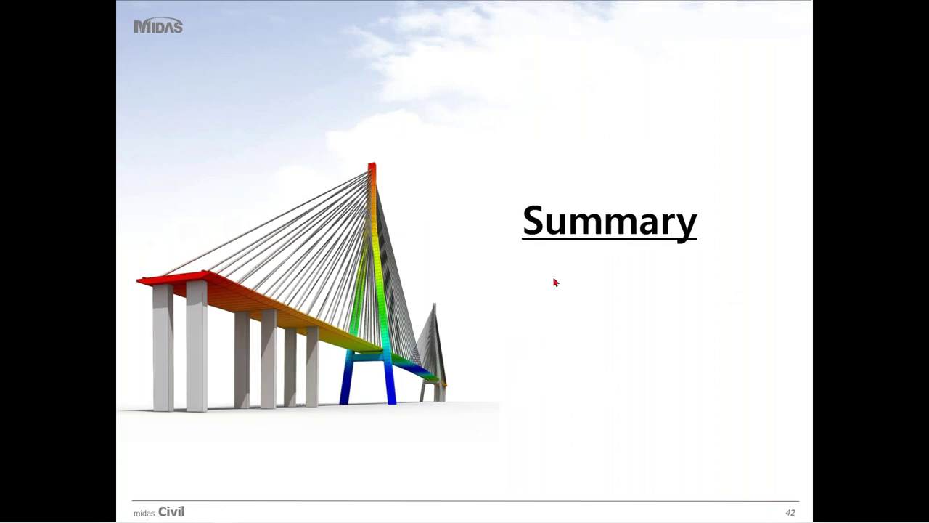
left_click(555, 282)
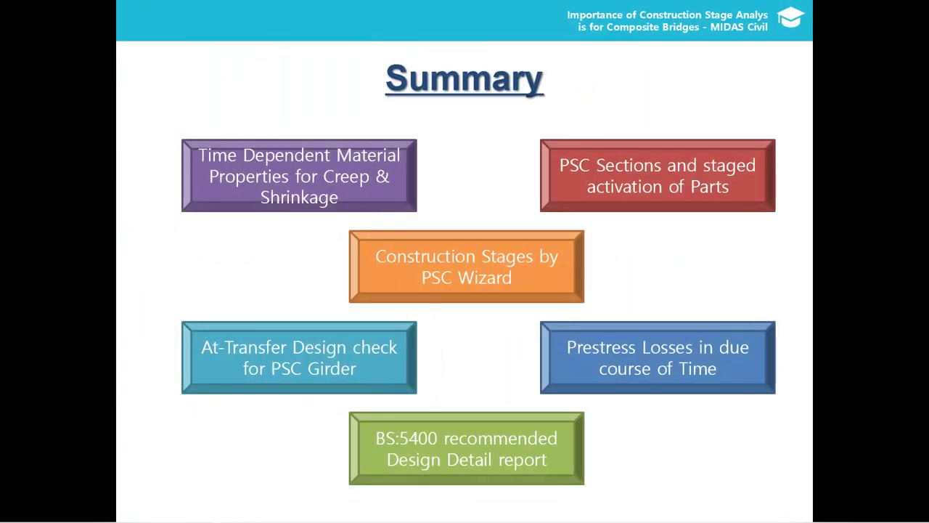